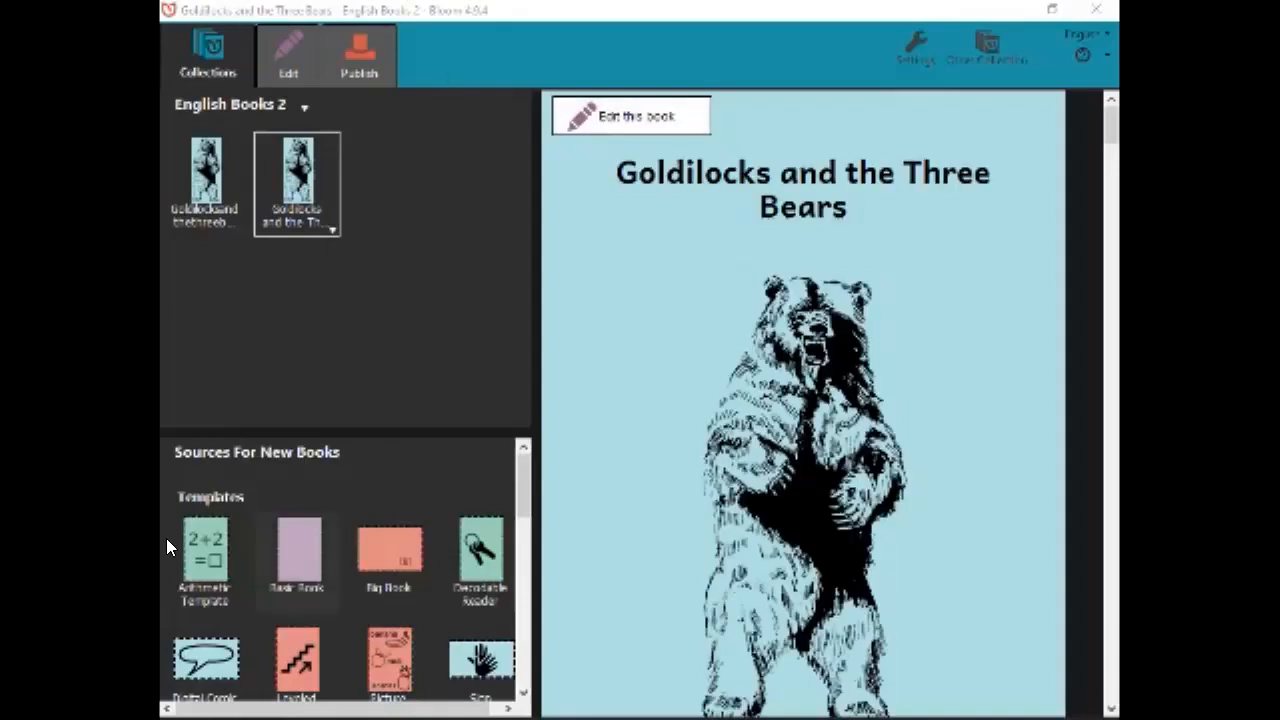
Create a new book from the Basic Book template and add a blank Custom page to it.
{"action": "left_click", "coordinate": [297, 550]}
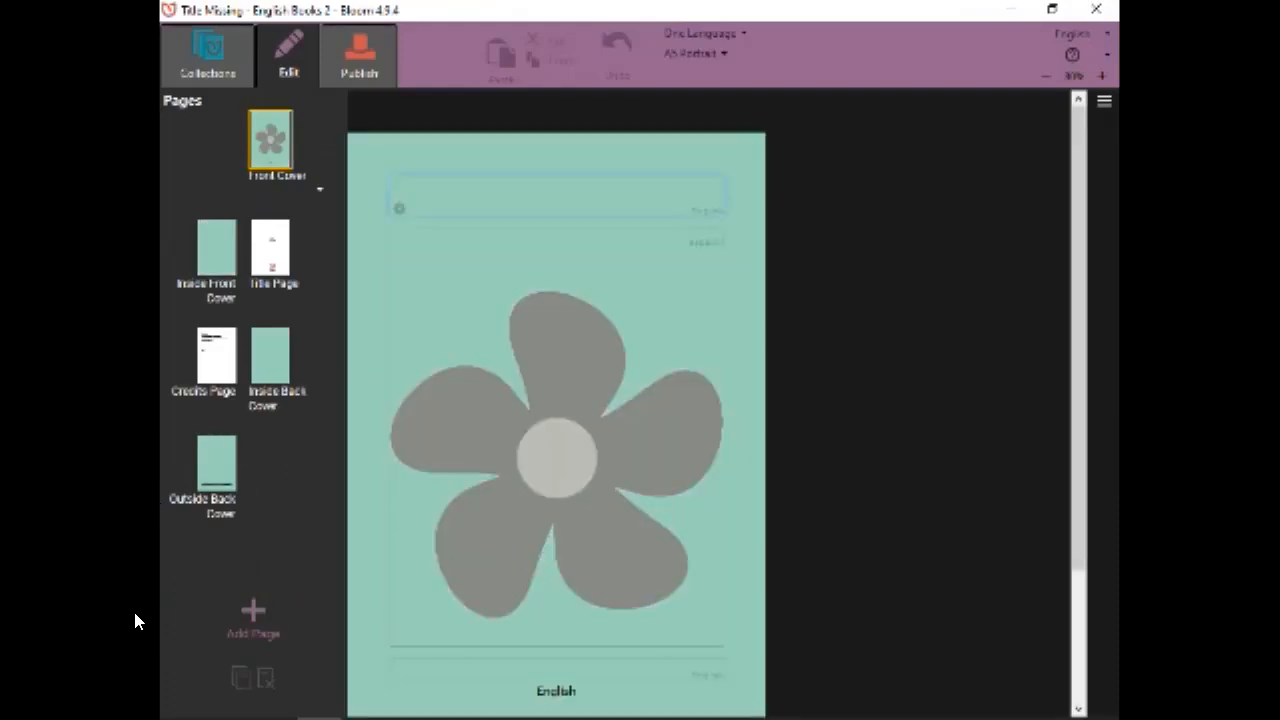
{"action": "left_click", "coordinate": [252, 618]}
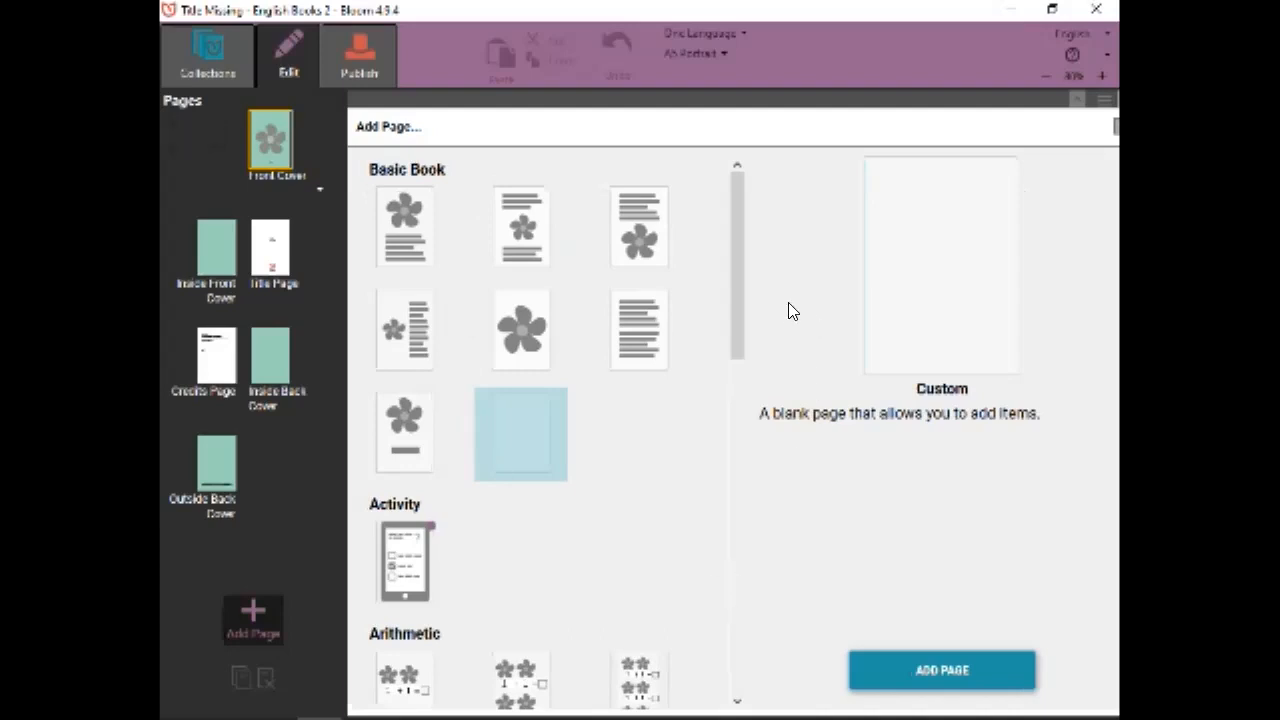
{"action": "scroll", "coordinate": [734, 560], "scroll_direction": "down", "scroll_amount": 6}
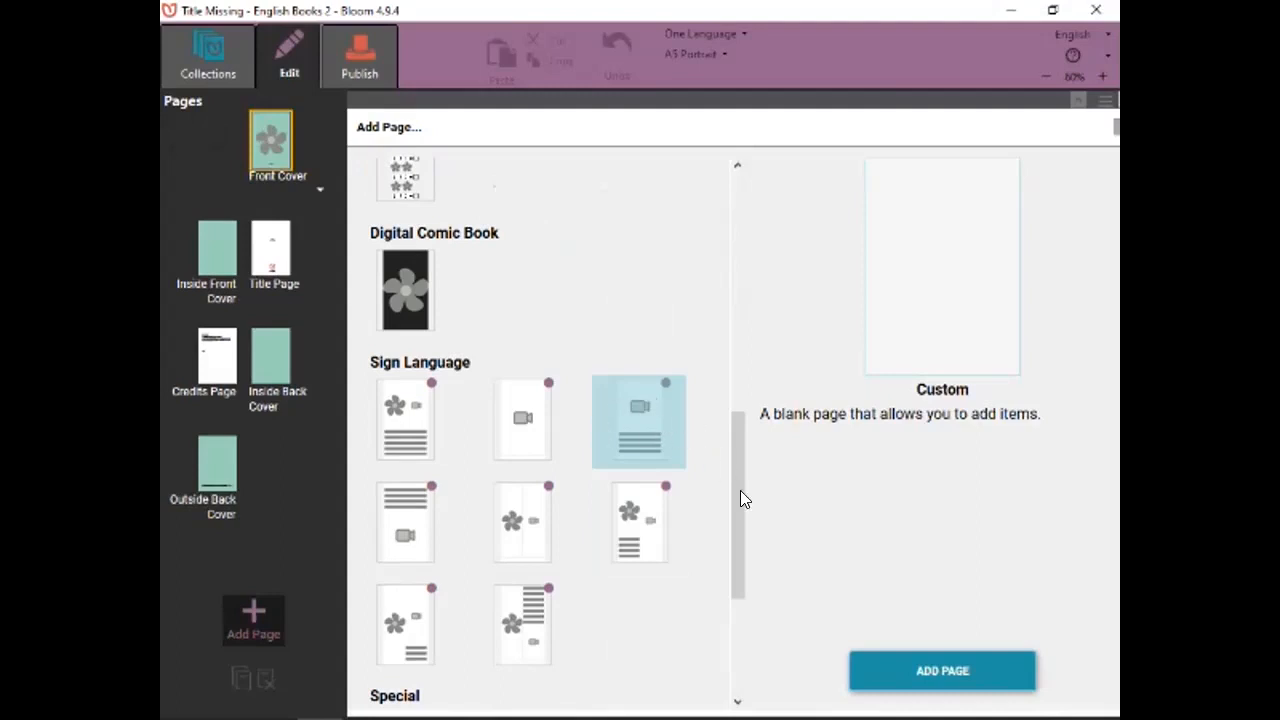
{"action": "left_click_drag", "start_coordinate": [740, 490], "coordinate": [762, 252]}
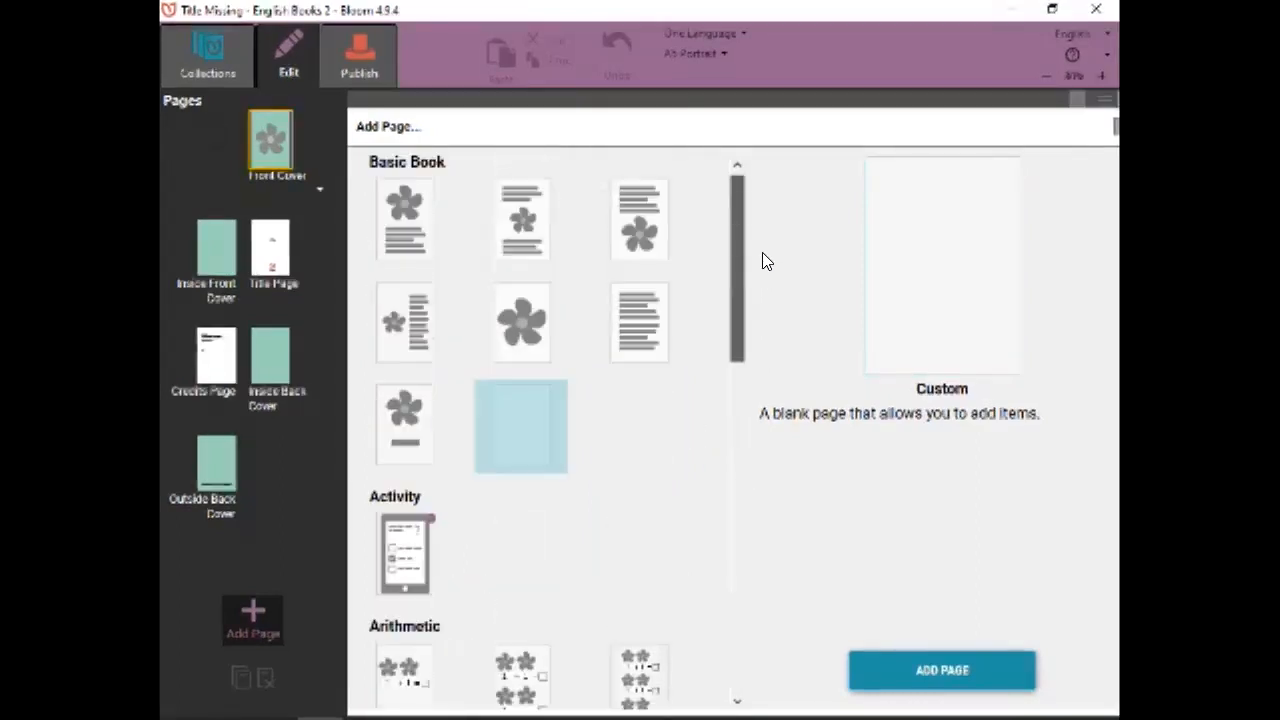
{"action": "left_click", "coordinate": [1057, 653]}
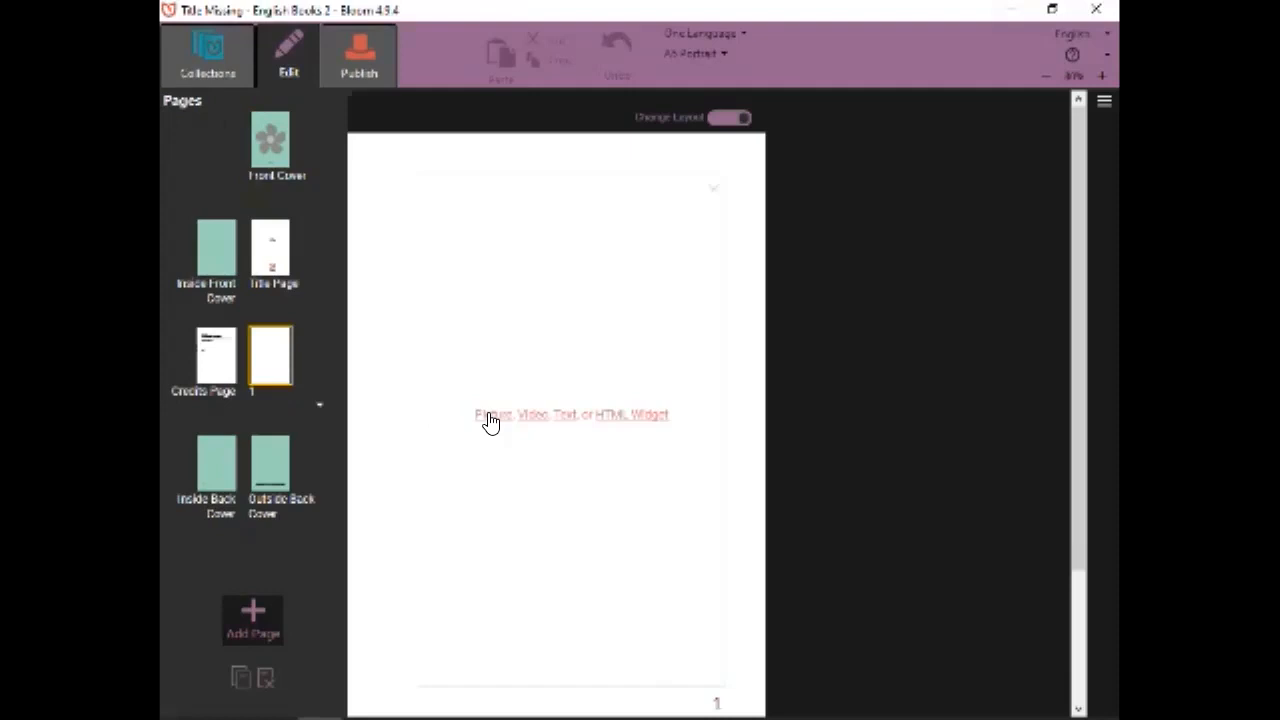
Make the blank page 1 hold a video and finish changing its layout.
{"action": "left_click", "coordinate": [527, 416]}
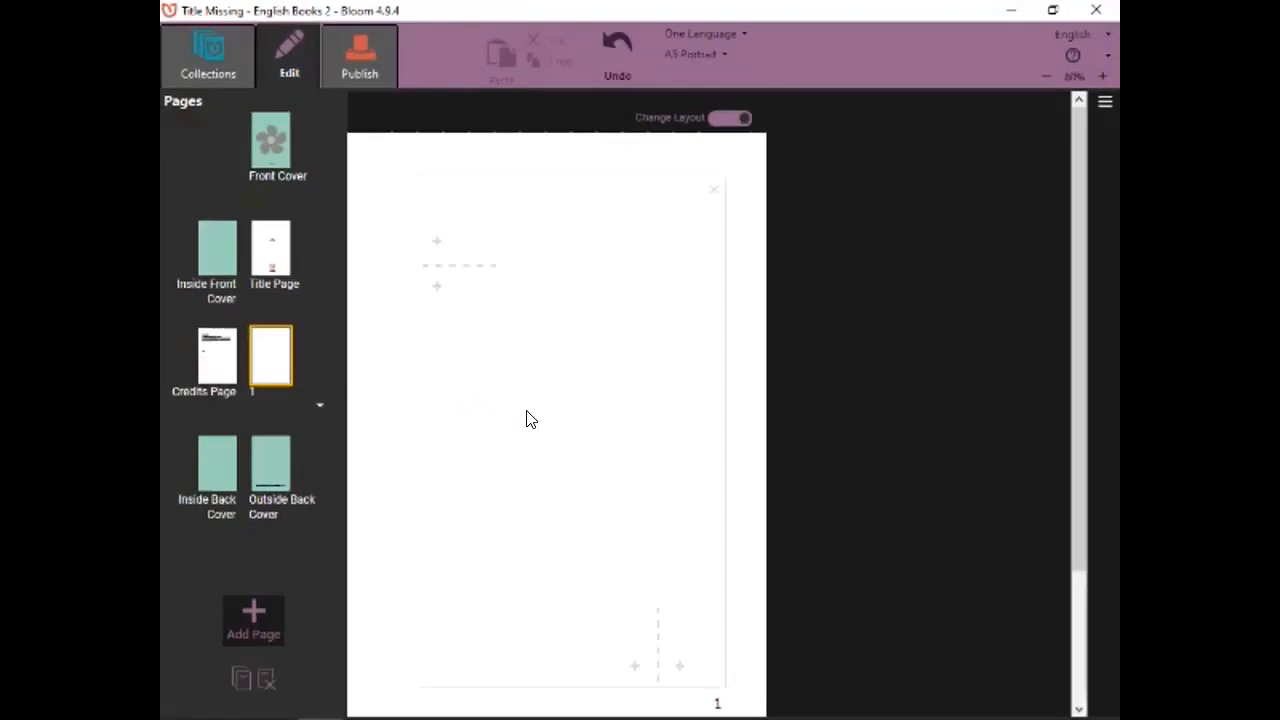
{"action": "left_click", "coordinate": [746, 121]}
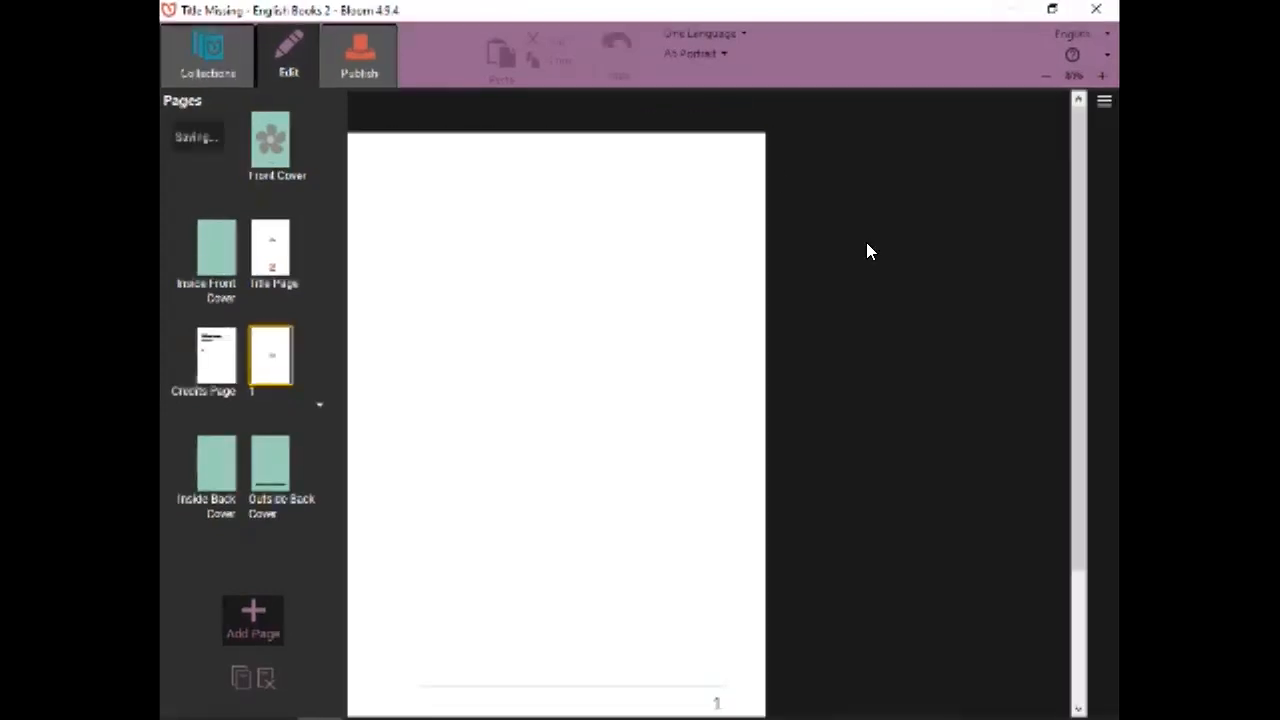
Import WIN_20210528_13_56_51_Pro.mp4 into page 1's video area with the Sign Language Tool and play it.
{"action": "left_click", "coordinate": [1104, 101]}
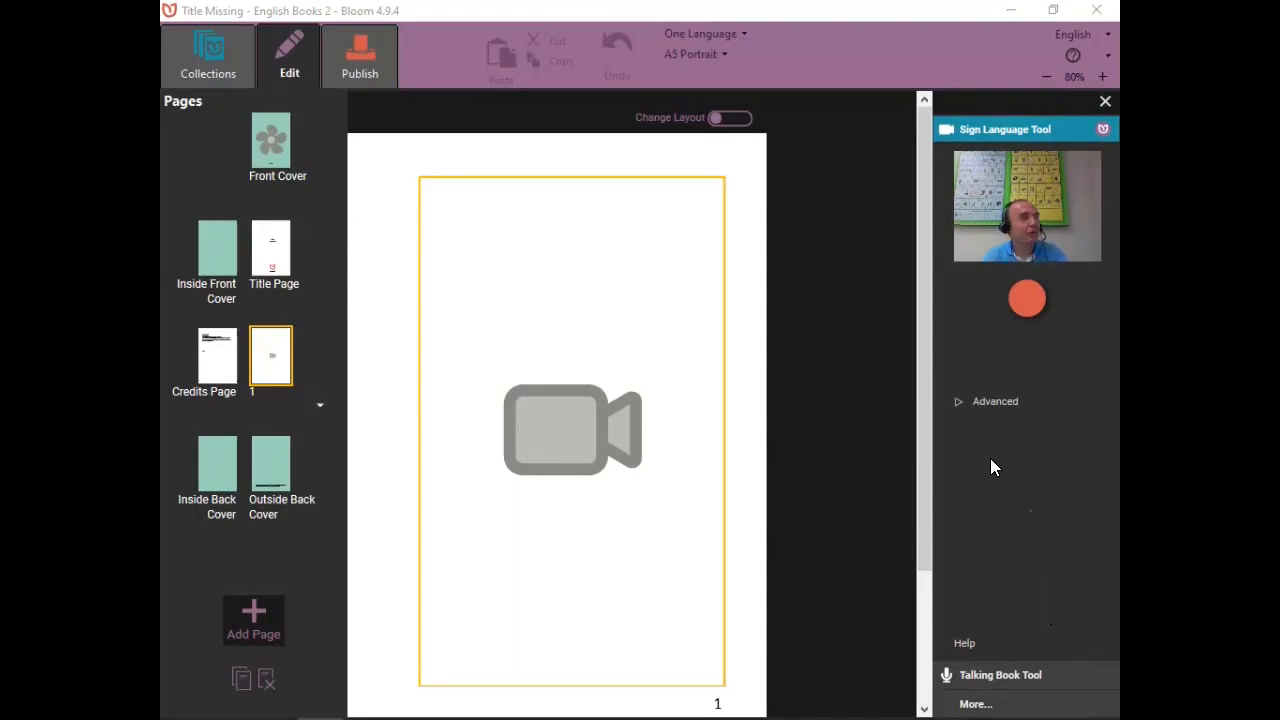
{"action": "left_click", "coordinate": [956, 402]}
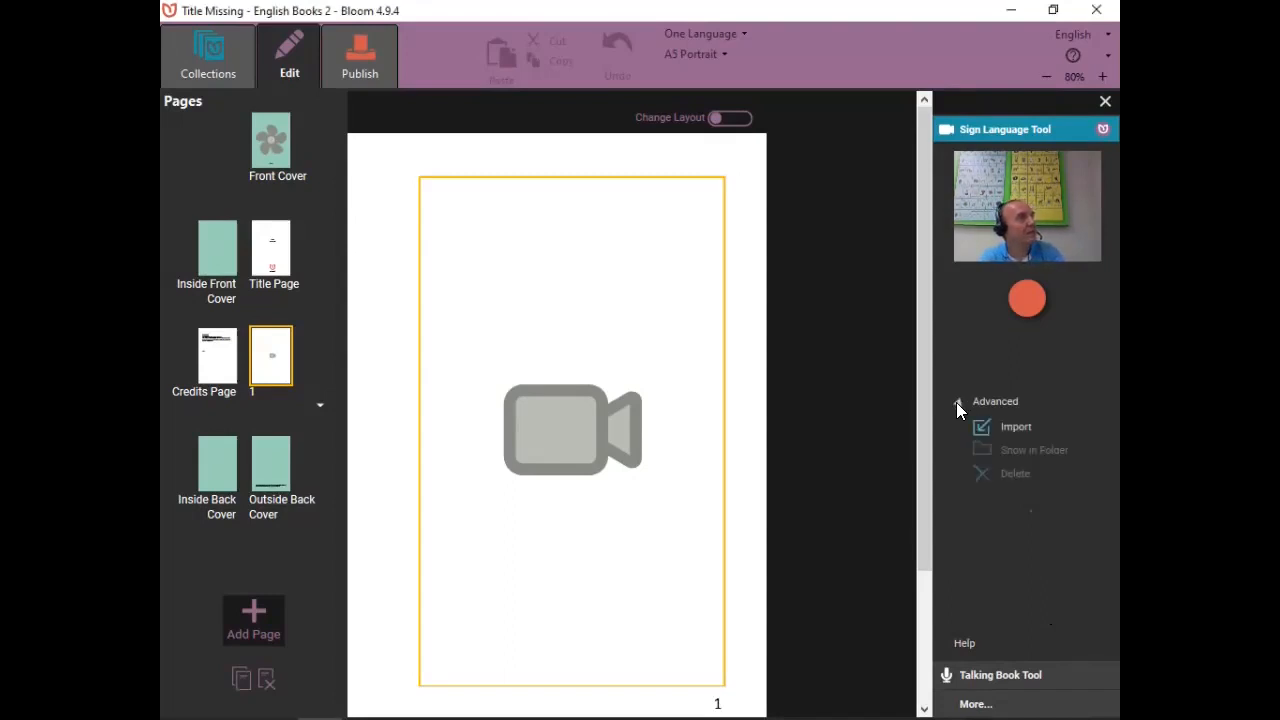
{"action": "left_click", "coordinate": [984, 436]}
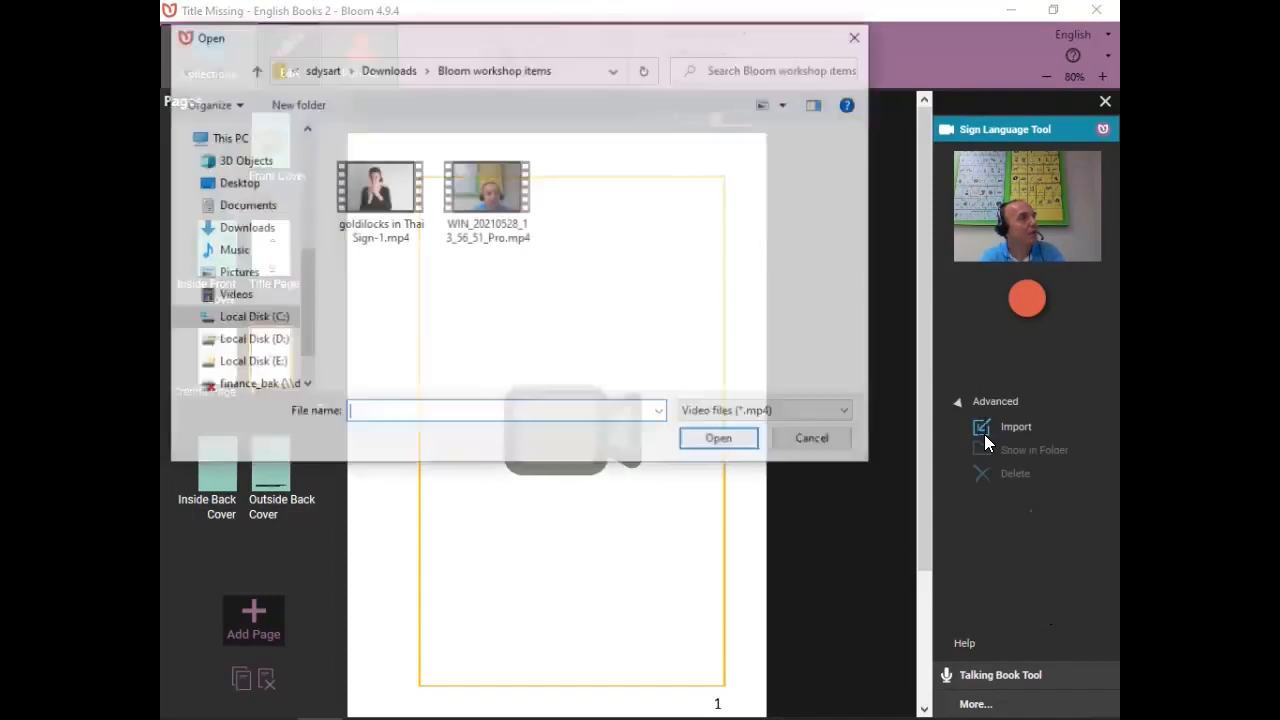
{"action": "left_click", "coordinate": [525, 202]}
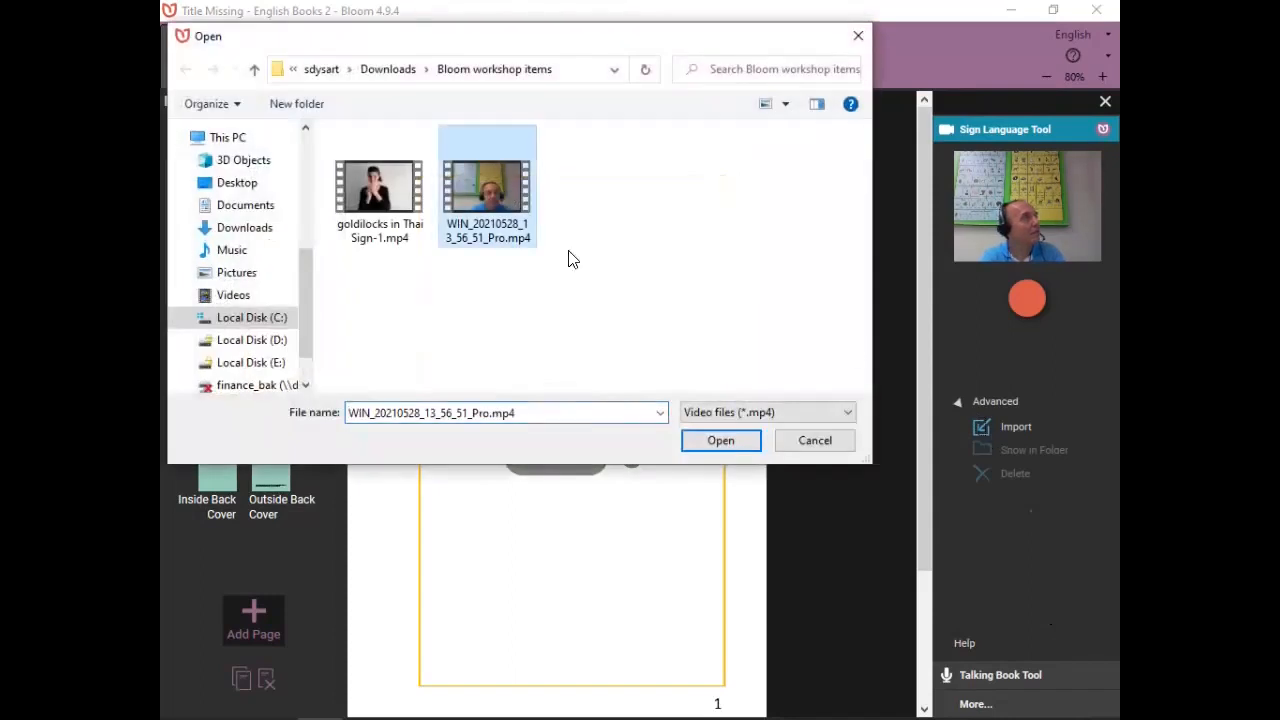
{"action": "left_click", "coordinate": [720, 440]}
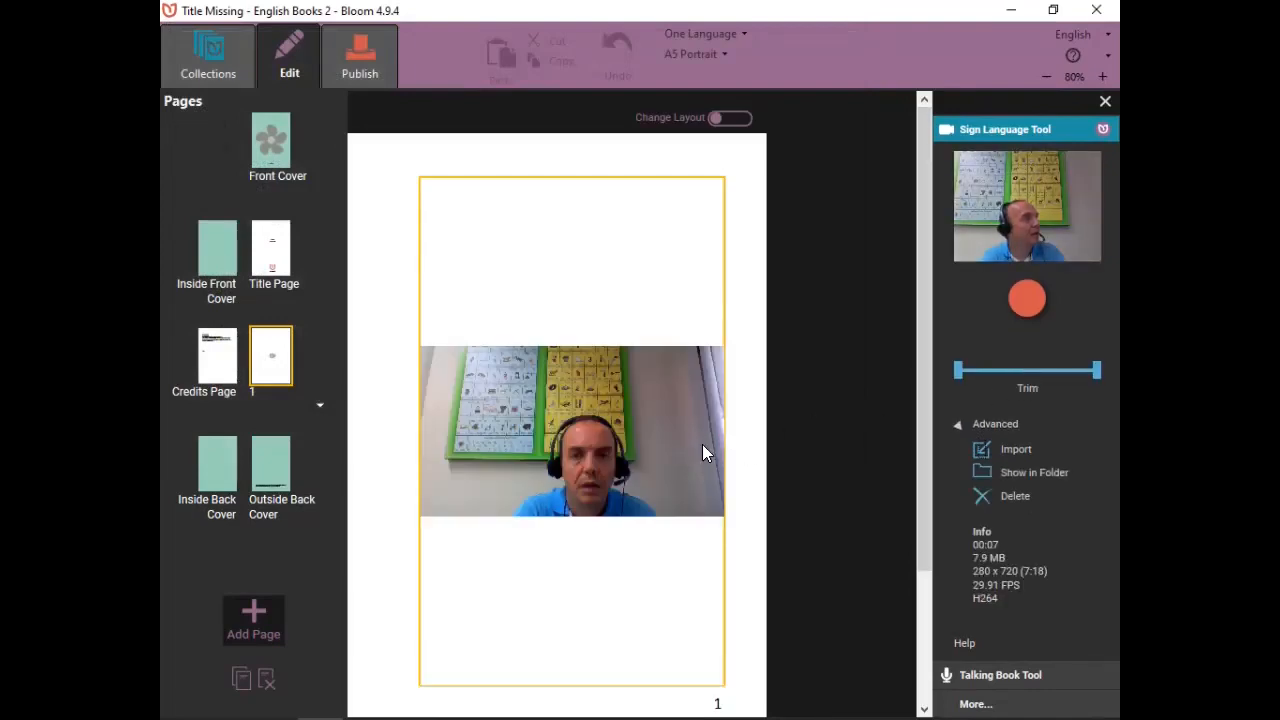
{"action": "mouse_move", "coordinate": [486, 651]}
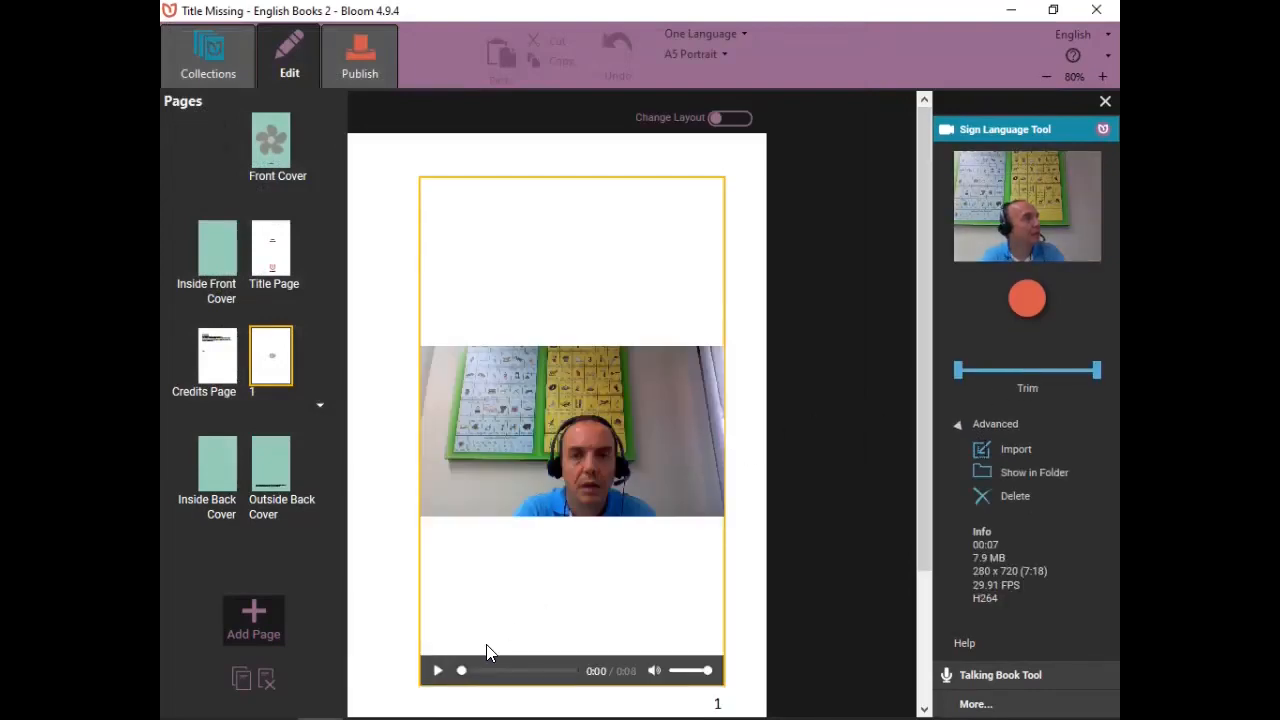
{"action": "left_click", "coordinate": [436, 652]}
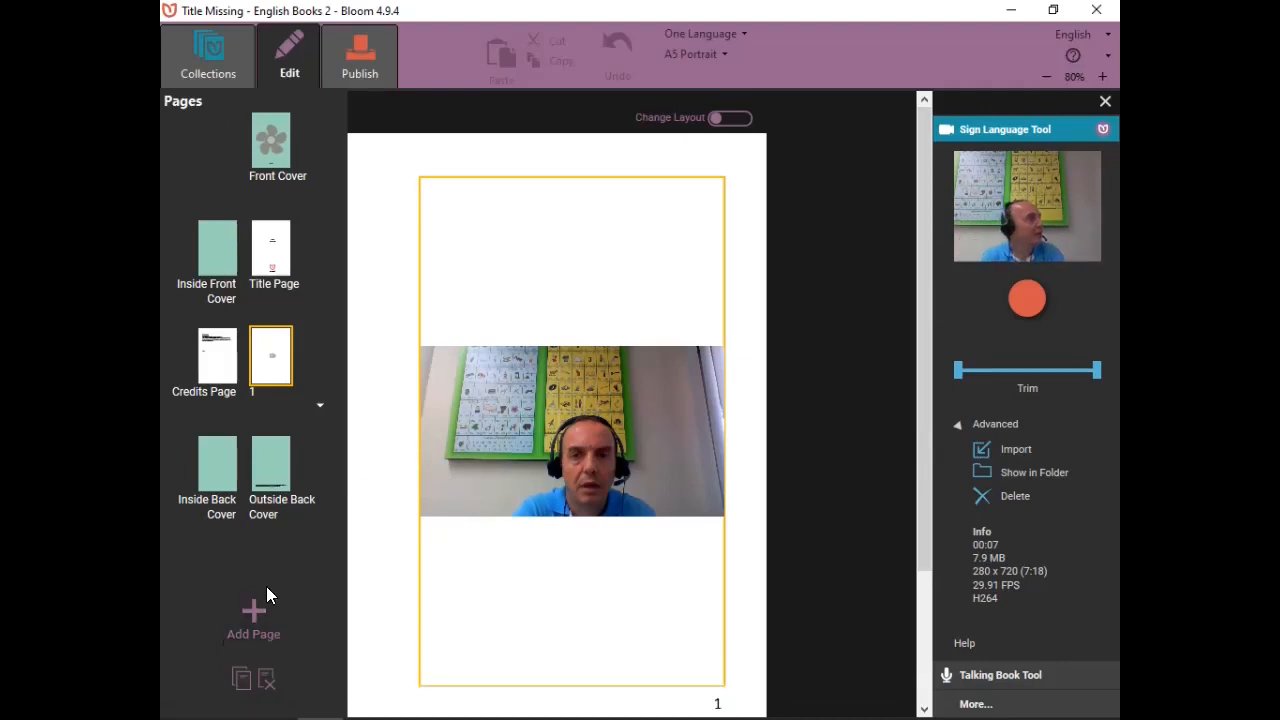
{"action": "left_click", "coordinate": [254, 618]}
{"action": "left_click_drag", "start_coordinate": [734, 284], "coordinate": [743, 520]}
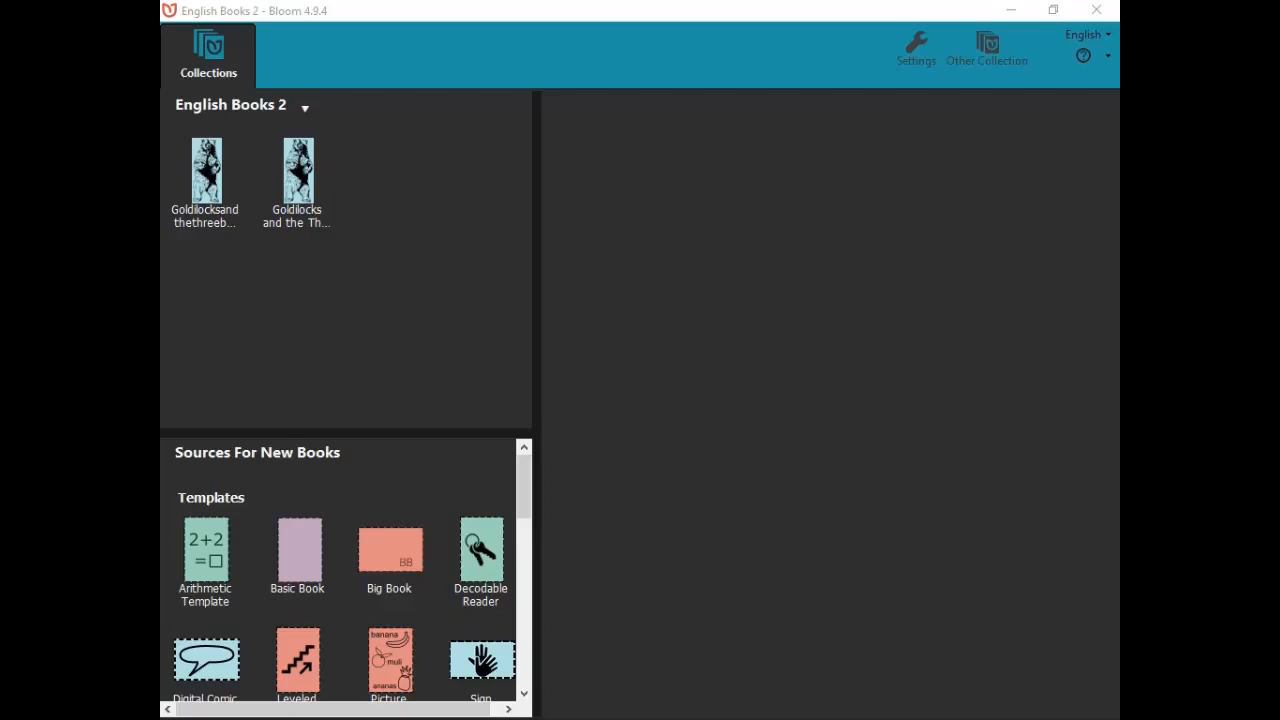
Minimize the Amazon browser window and open the Goldilocks and the Three Bears book for editing at page 1.
{"action": "left_click_drag", "start_coordinate": [1118, 285], "coordinate": [430, 2]}
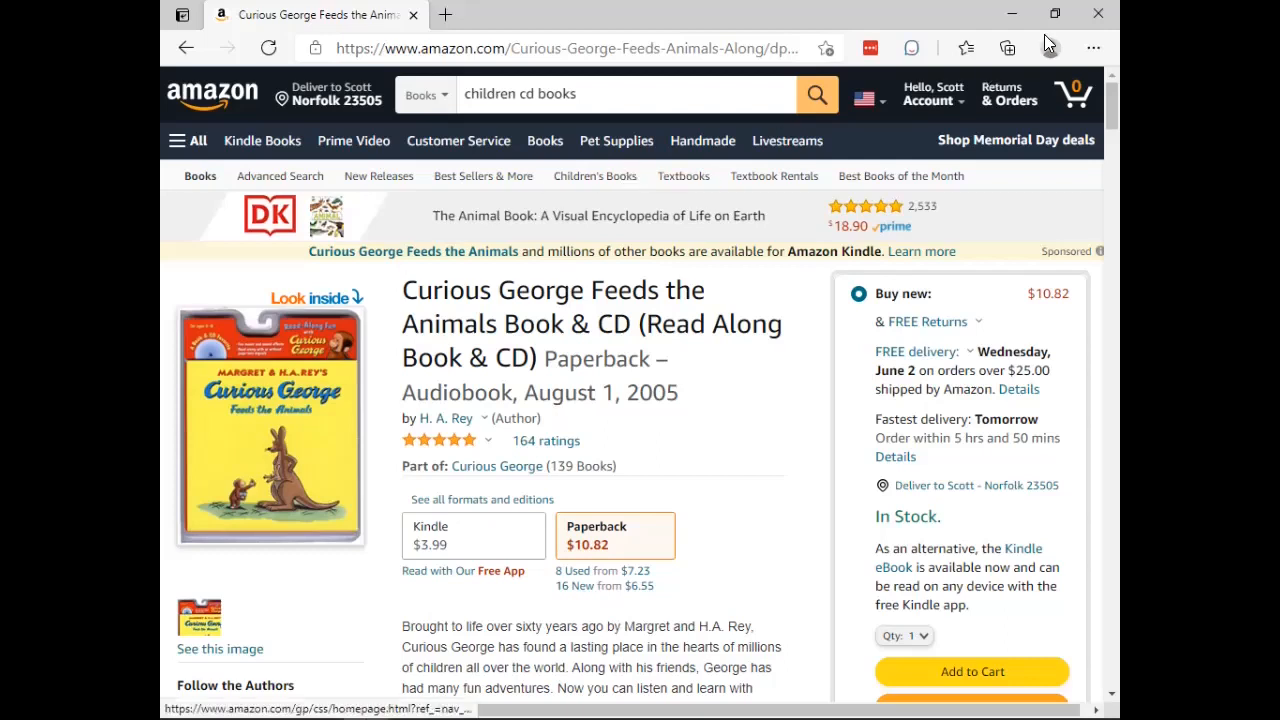
{"action": "left_click", "coordinate": [1015, 18]}
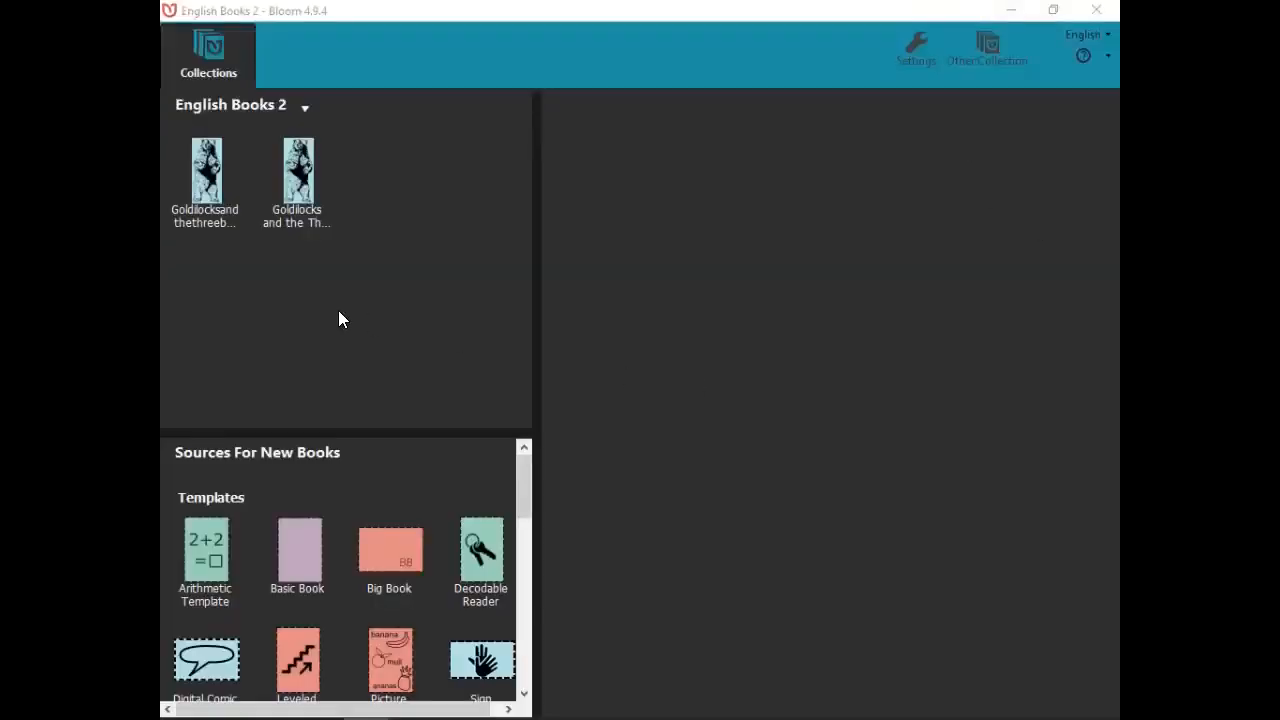
{"action": "left_click", "coordinate": [311, 216]}
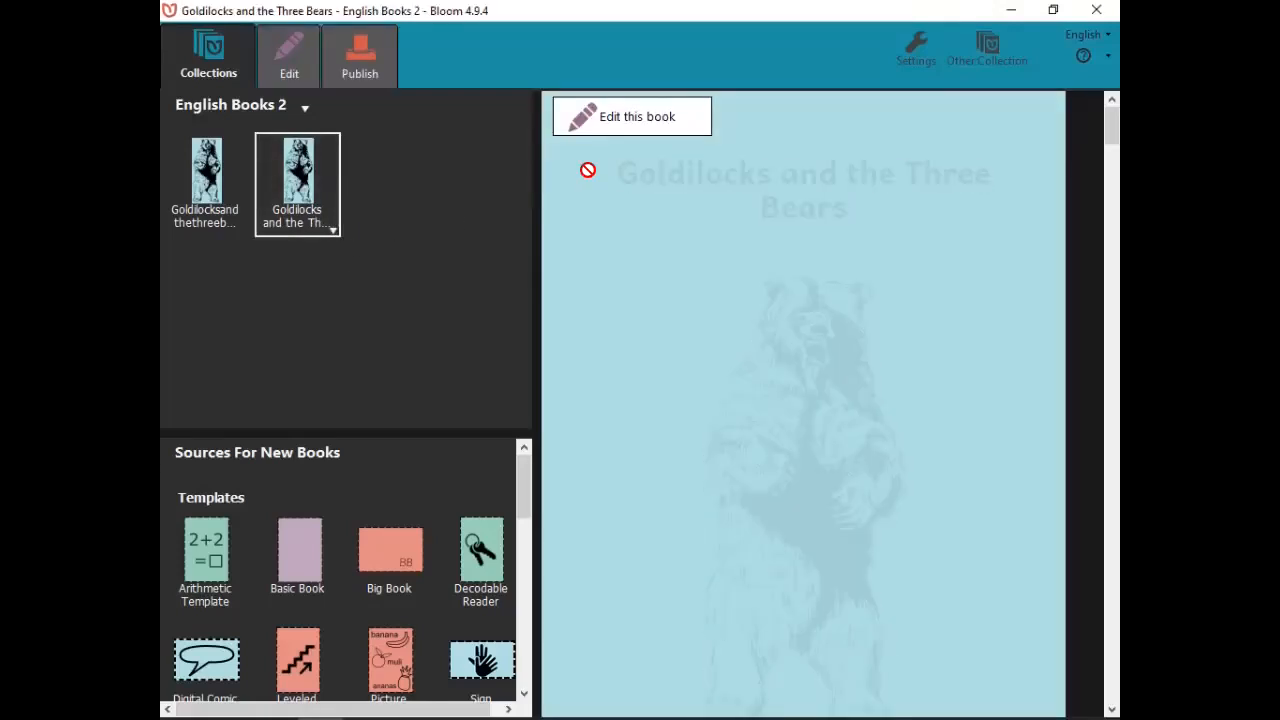
{"action": "left_click", "coordinate": [628, 128]}
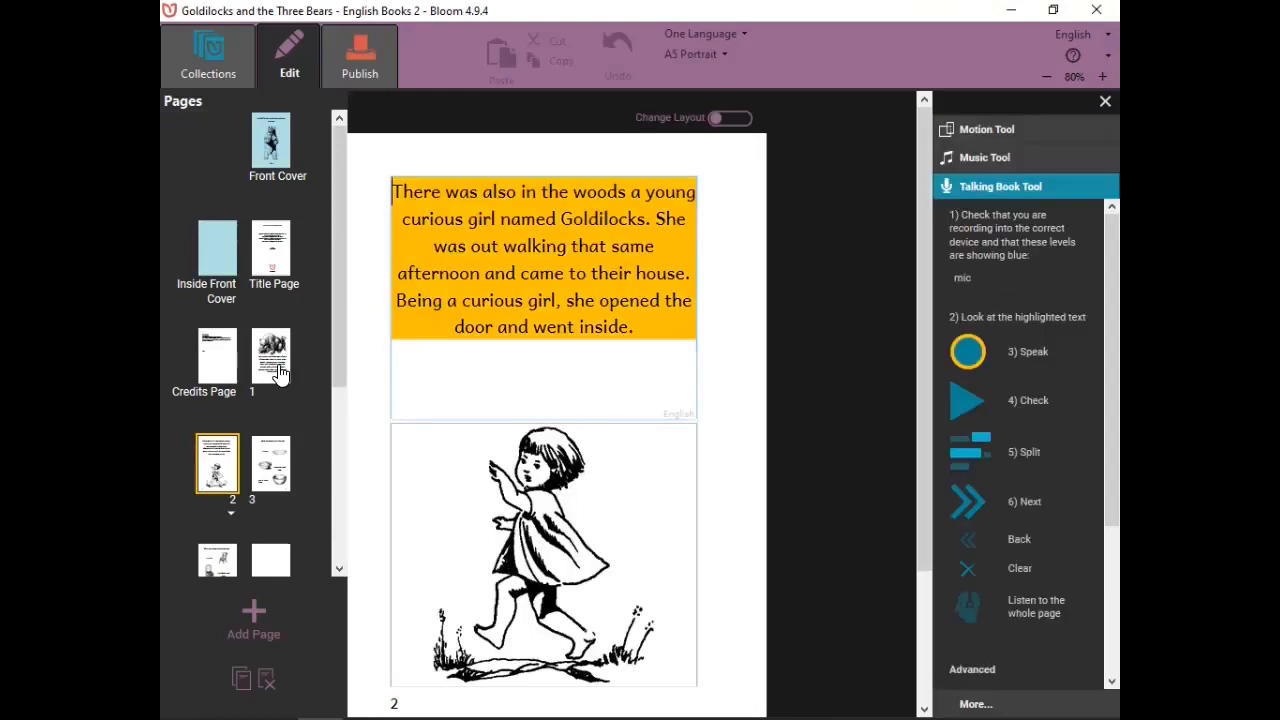
{"action": "left_click", "coordinate": [279, 368]}
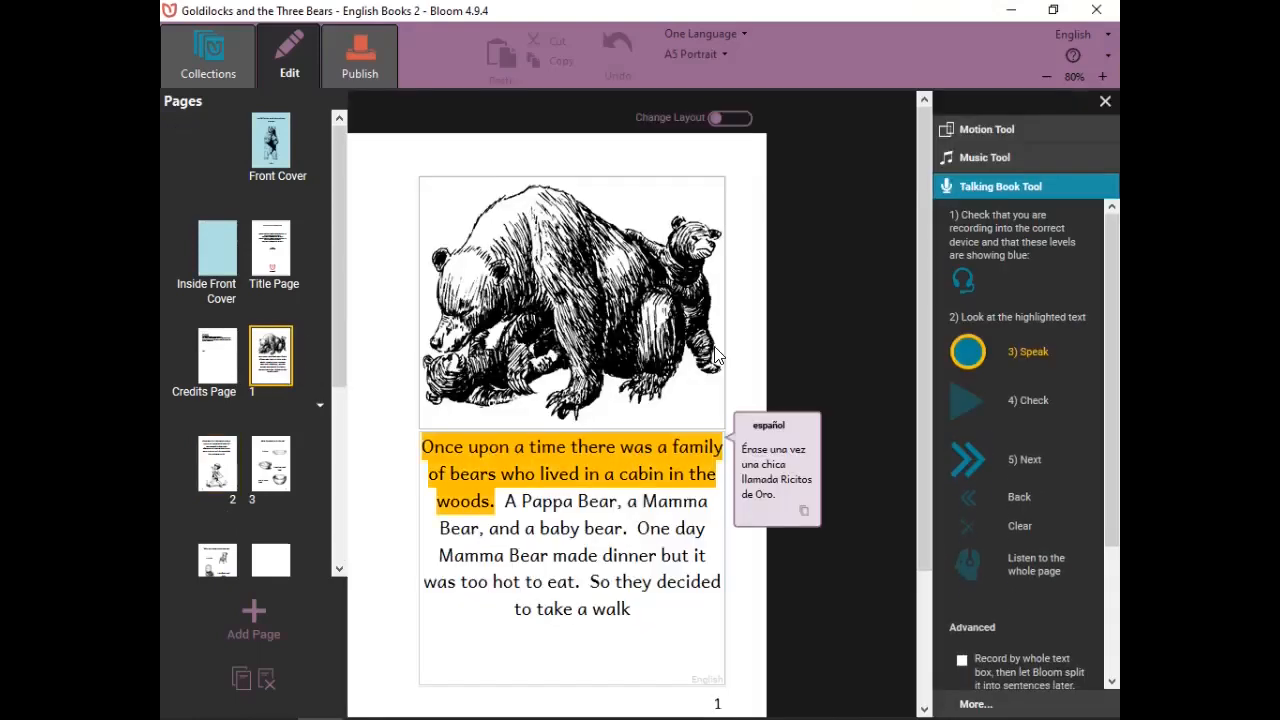
{"action": "left_click", "coordinate": [1104, 103]}
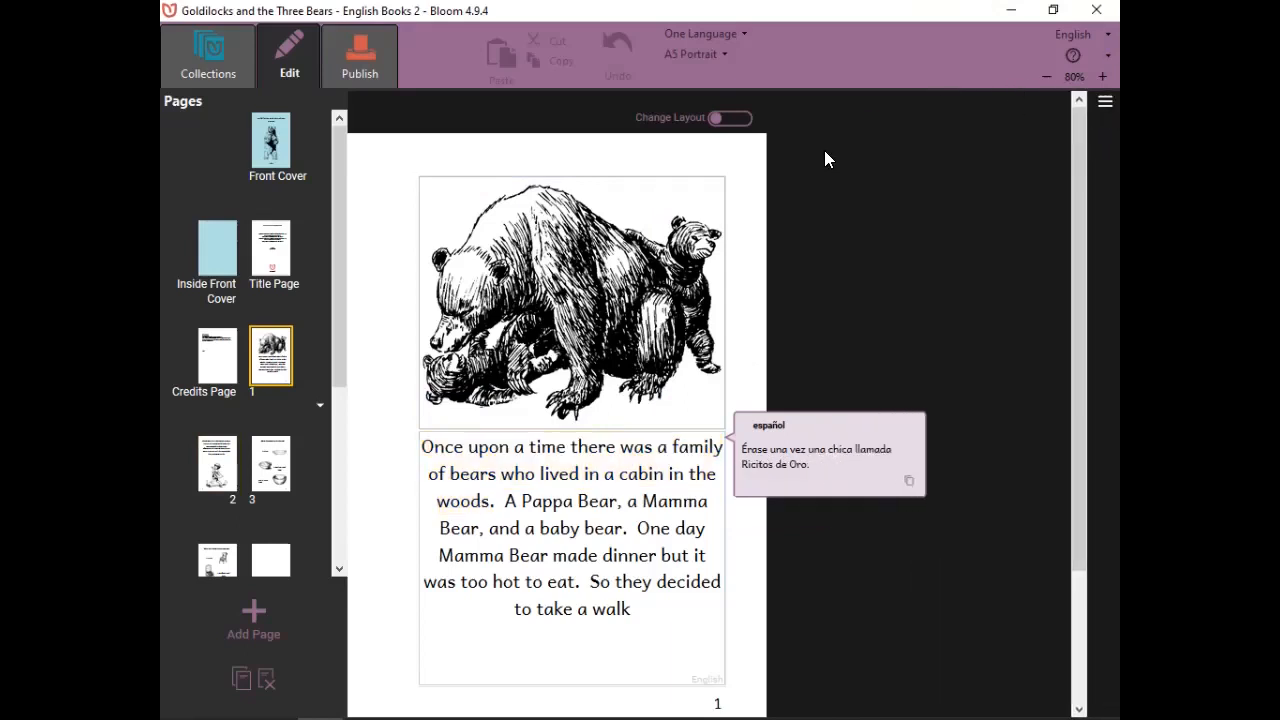
{"action": "mouse_move", "coordinate": [681, 200]}
{"action": "left_click", "coordinate": [1104, 106]}
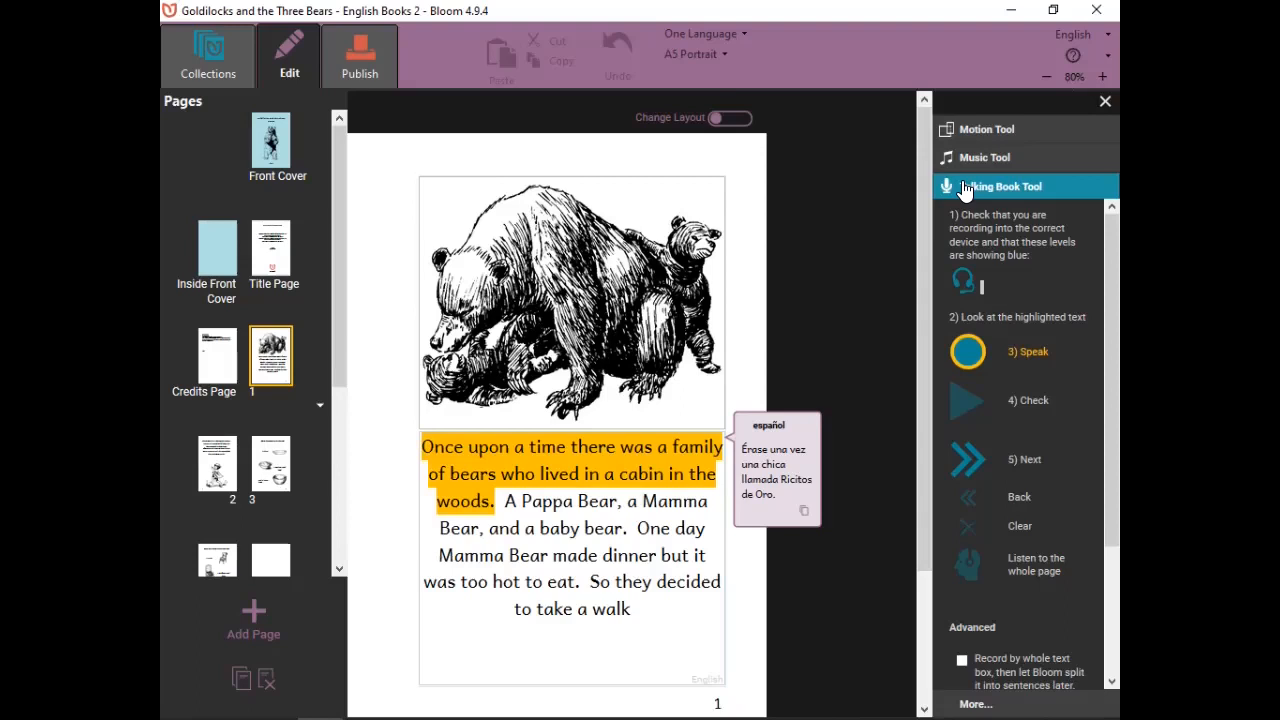
Disable the Motion Tool and Music Tool for the book and switch to the Talking Book Tool.
{"action": "left_click", "coordinate": [975, 704]}
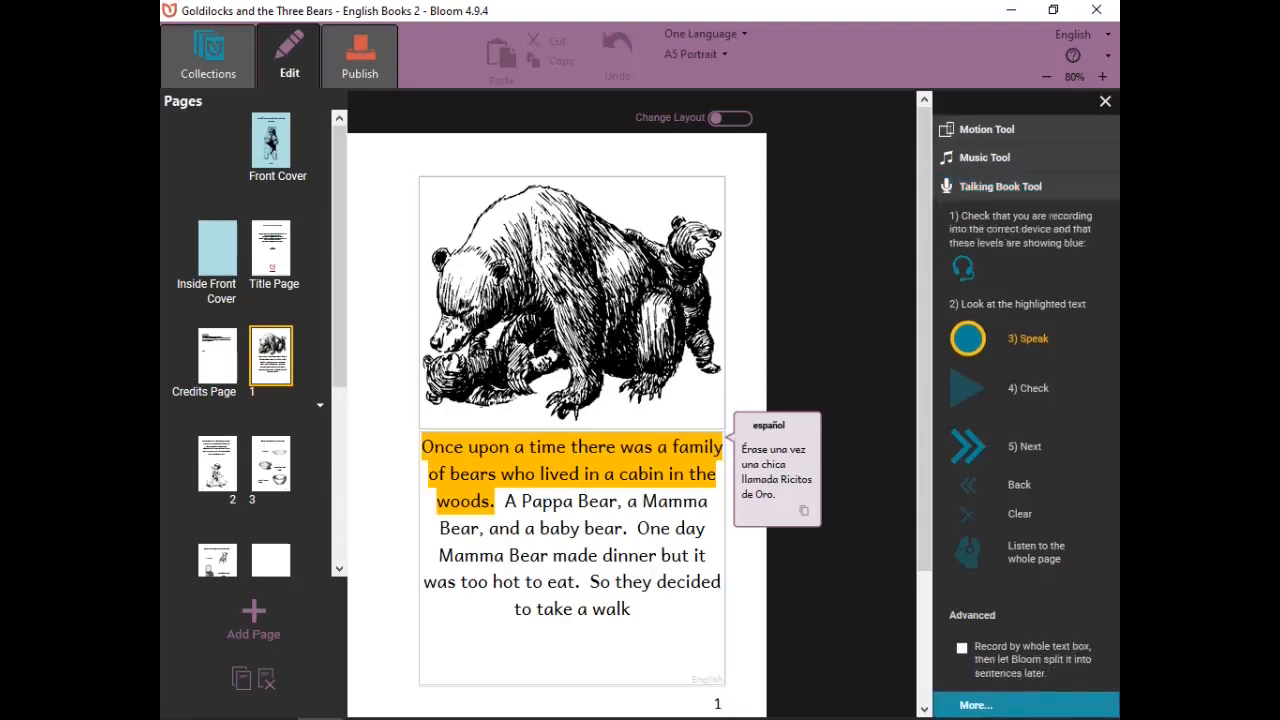
{"action": "left_click", "coordinate": [947, 346]}
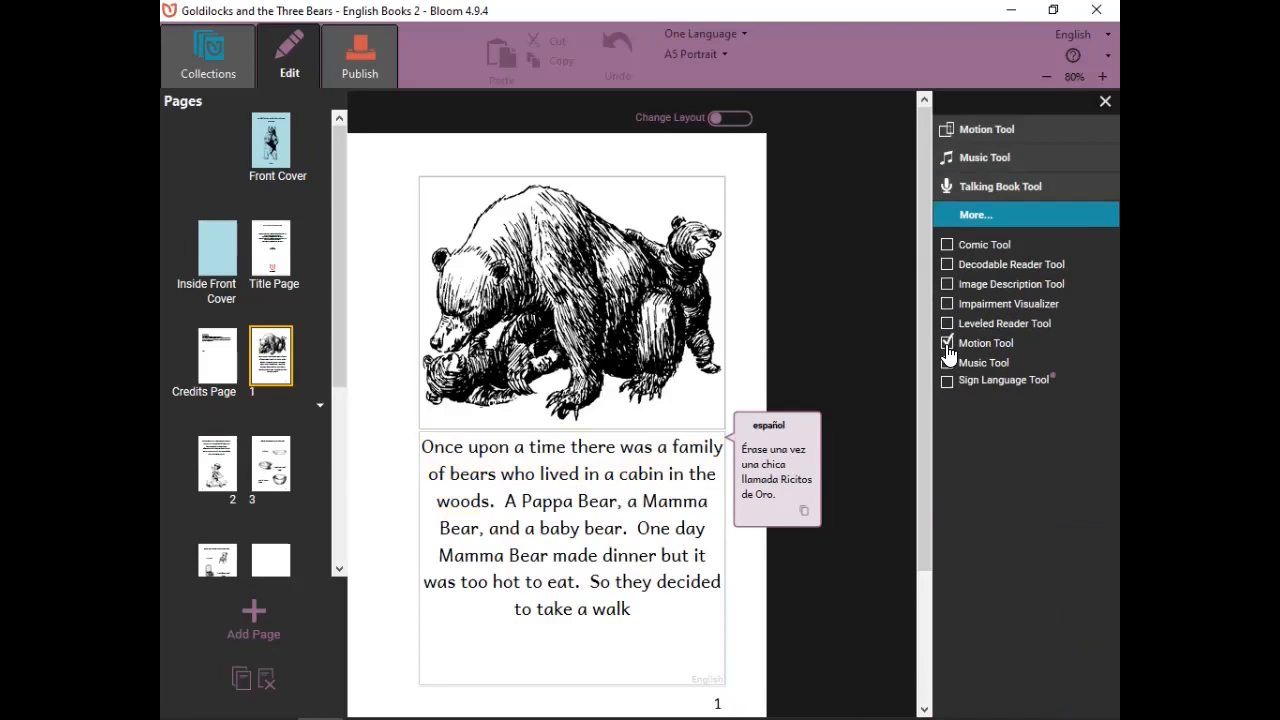
{"action": "left_click", "coordinate": [947, 335]}
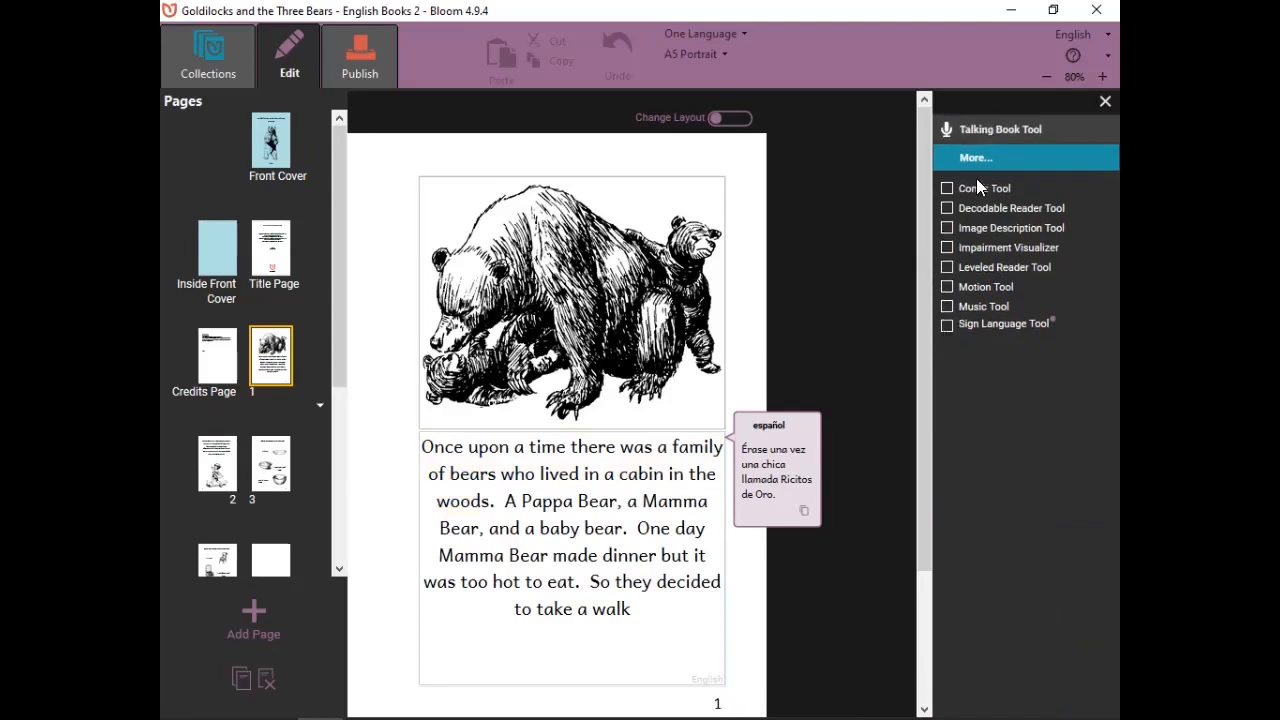
{"action": "left_click", "coordinate": [1036, 136]}
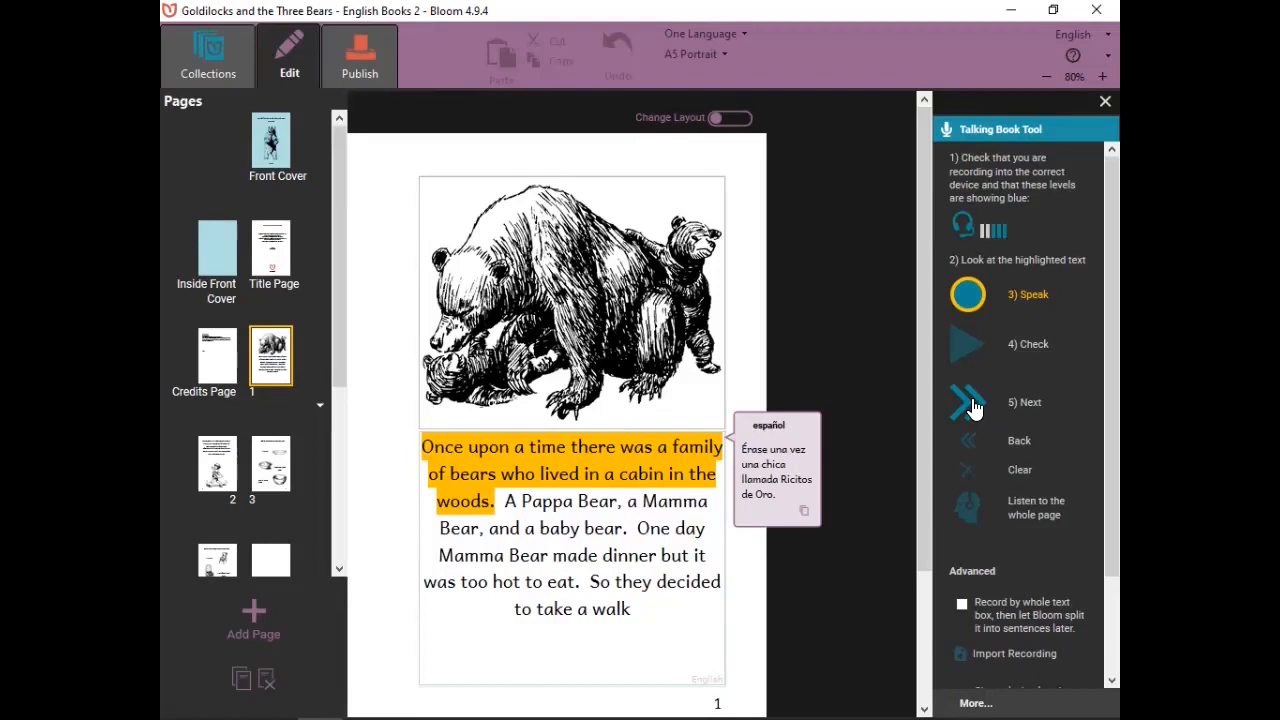
Record and play back the narration of page 1's first sentence, and advance to the next sentence.
{"action": "left_click", "coordinate": [968, 303]}
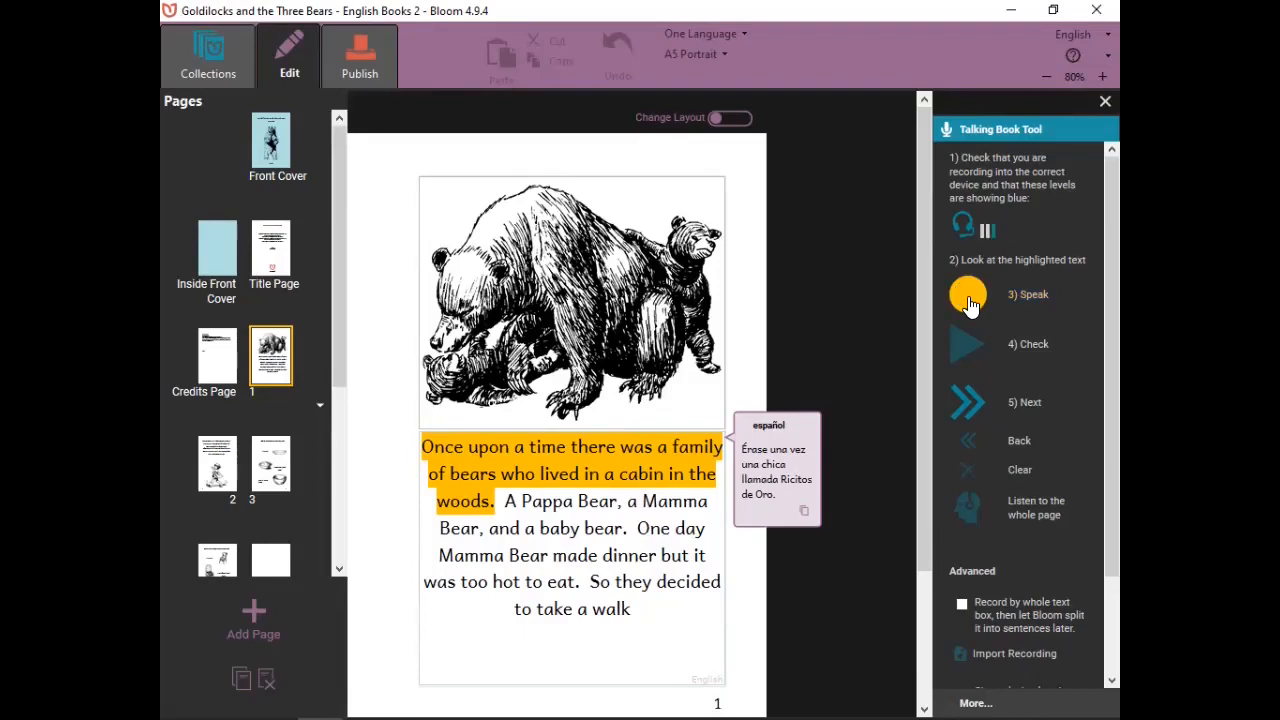
{"action": "left_click_drag", "start_coordinate": [970, 305], "coordinate": [967, 306]}
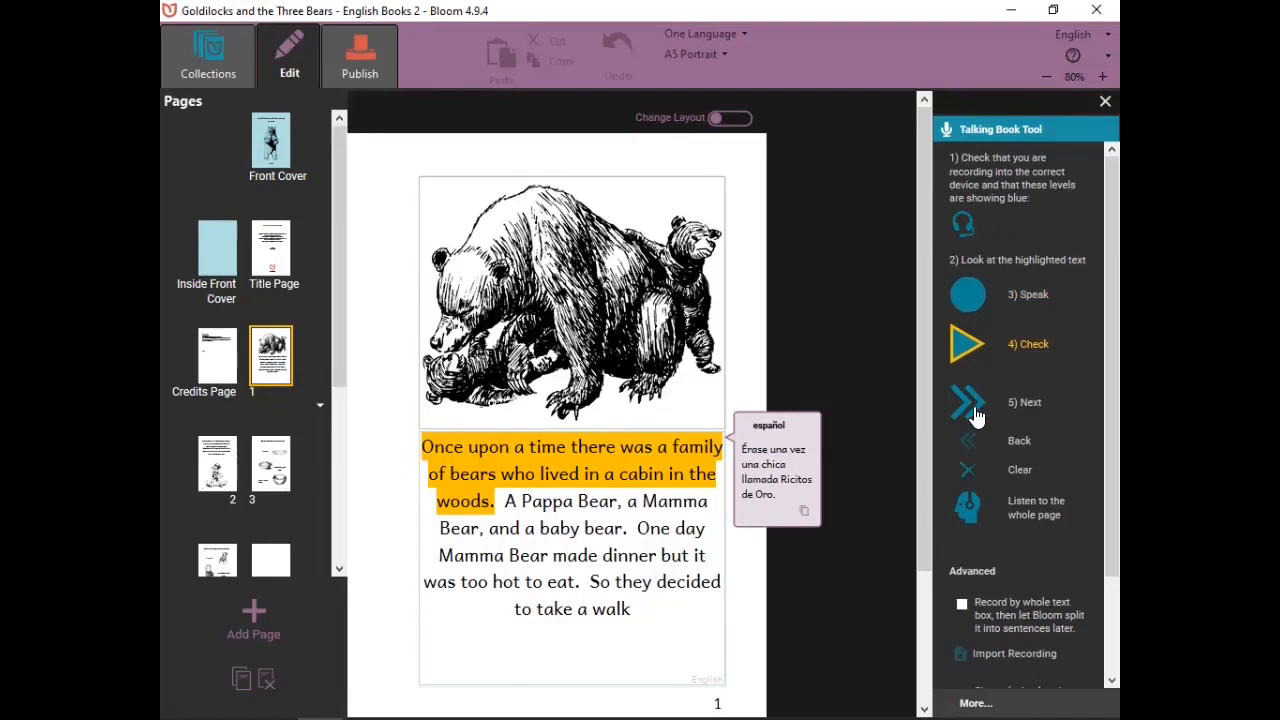
{"action": "left_click", "coordinate": [962, 355]}
{"action": "left_click", "coordinate": [962, 355]}
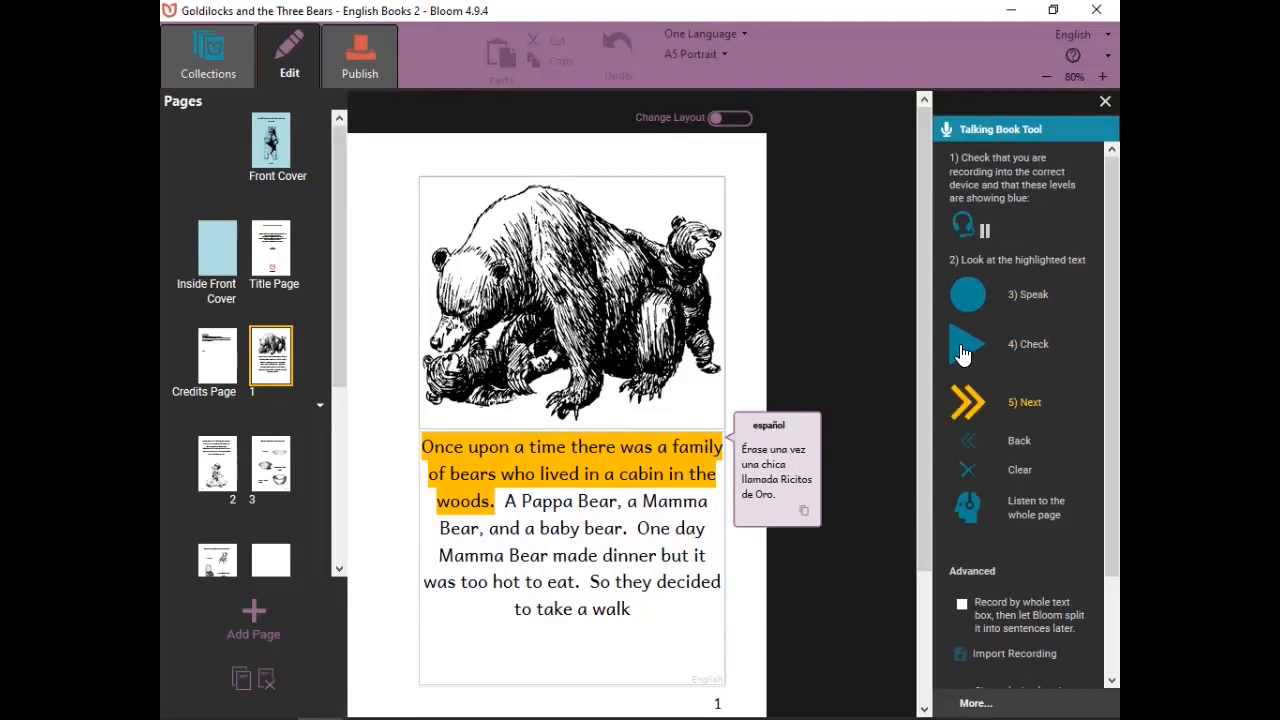
{"action": "left_click", "coordinate": [965, 405]}
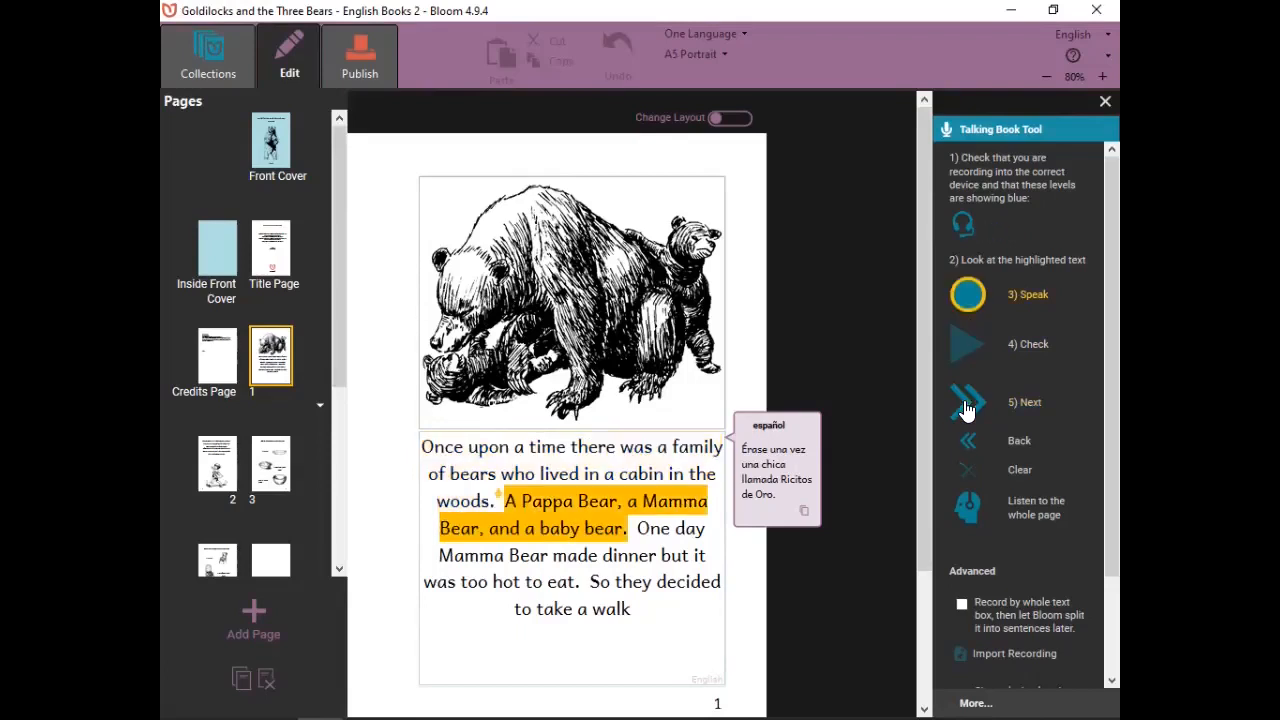
Try to record the narration of page 1's second sentence, "A Pappa Bear, a Mamma Bear, and a baby bear.".
{"action": "left_click", "coordinate": [972, 302]}
{"action": "left_click", "coordinate": [972, 302]}
{"action": "left_click", "coordinate": [962, 345]}
{"action": "left_click", "coordinate": [968, 300]}
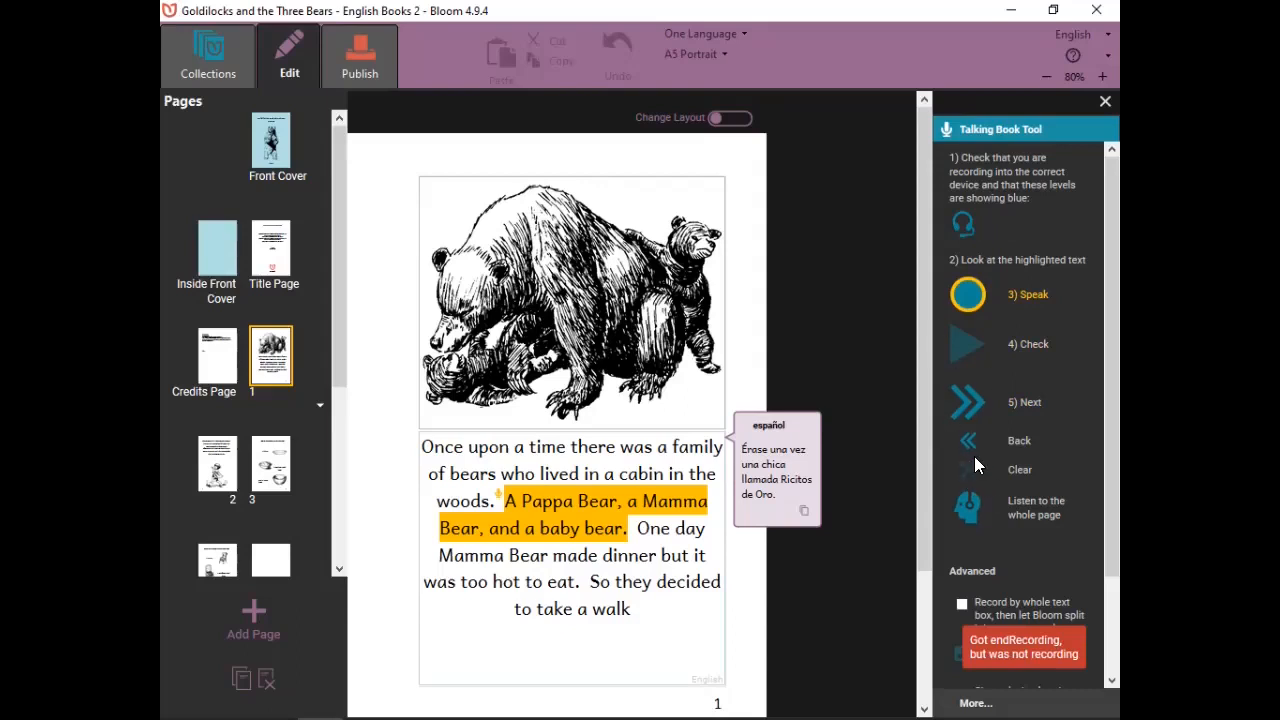
{"action": "left_click", "coordinate": [972, 306]}
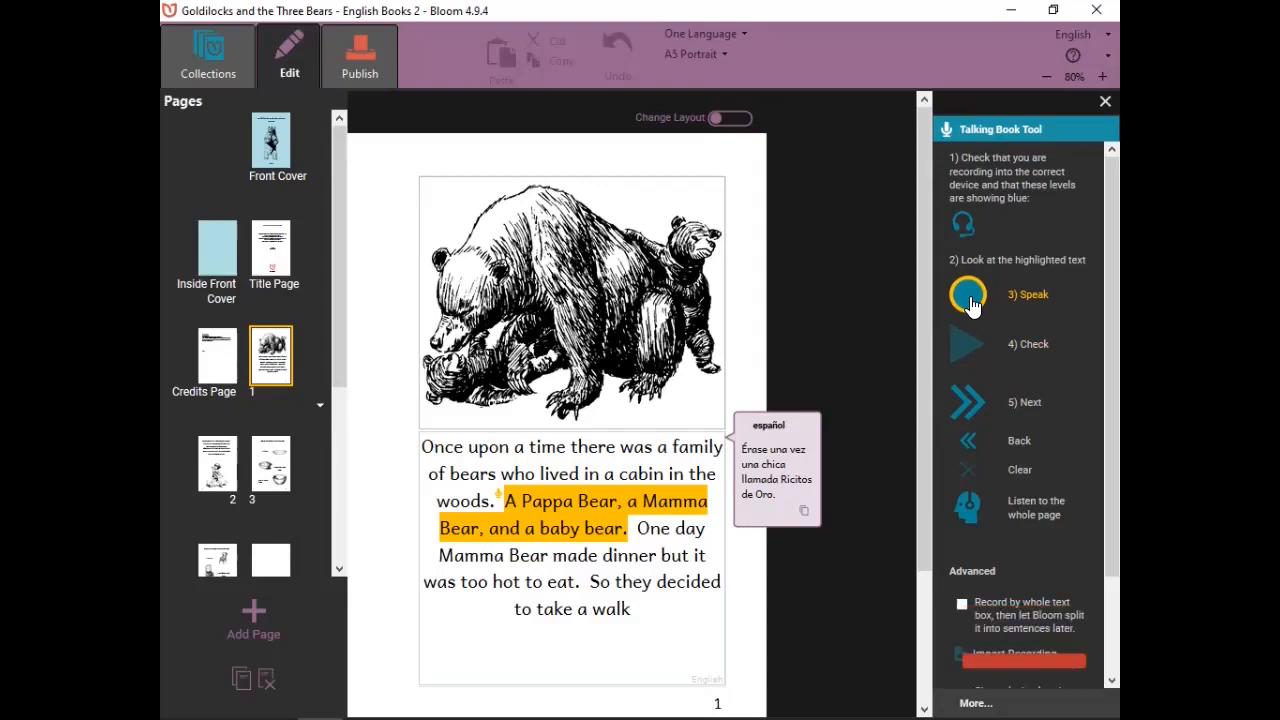
{"action": "left_click", "coordinate": [972, 305]}
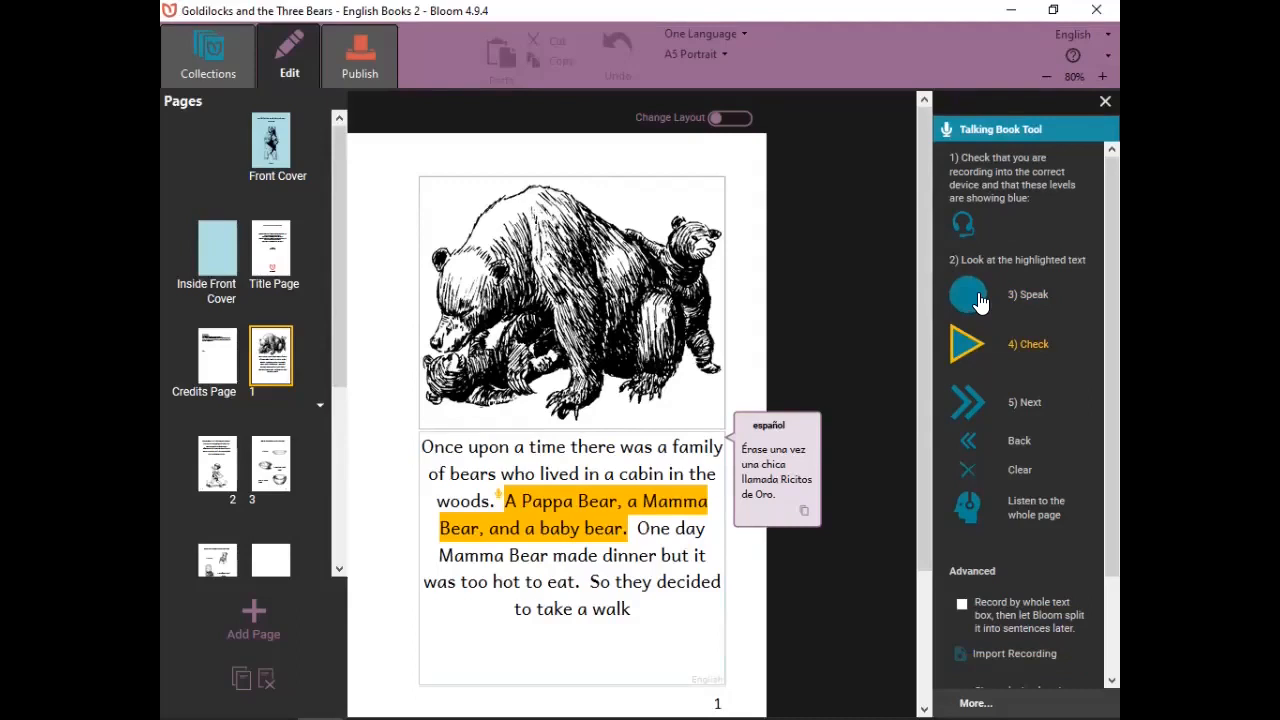
Record the narration of page 1's second sentence again and play it back.
{"action": "left_click", "coordinate": [978, 303]}
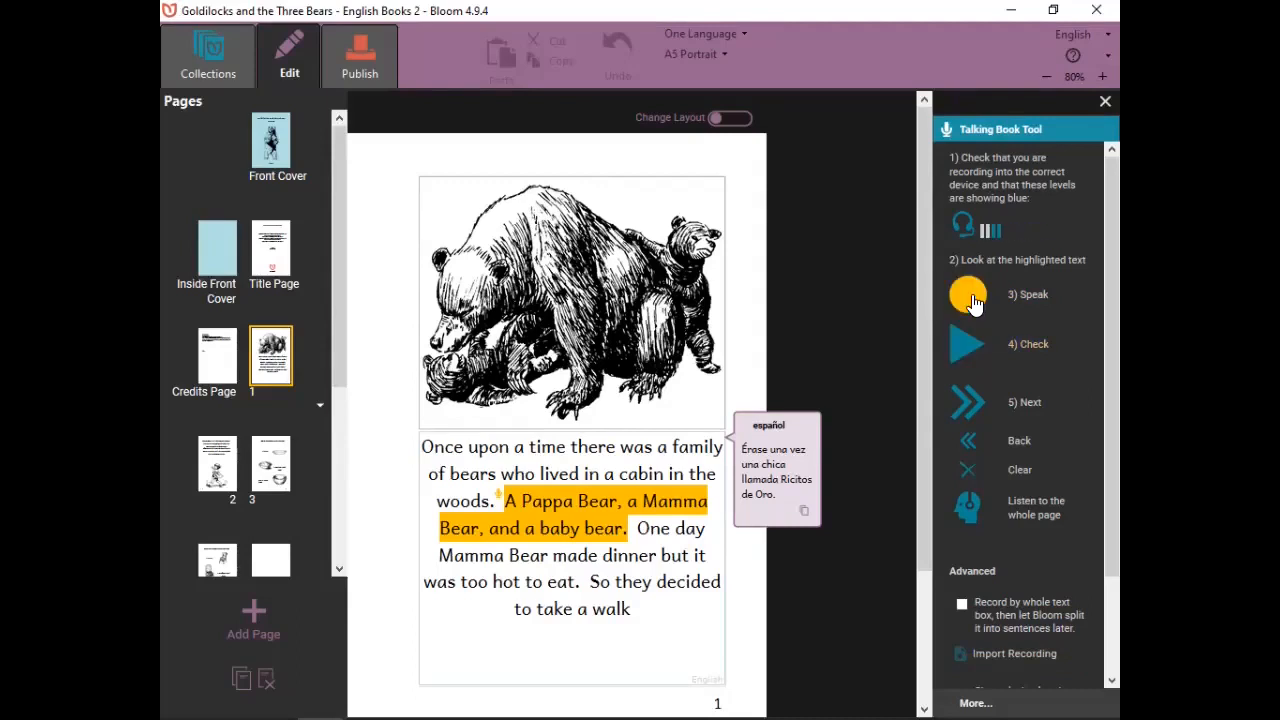
{"action": "left_click_drag", "start_coordinate": [975, 303], "coordinate": [972, 300]}
{"action": "left_click", "coordinate": [966, 348]}
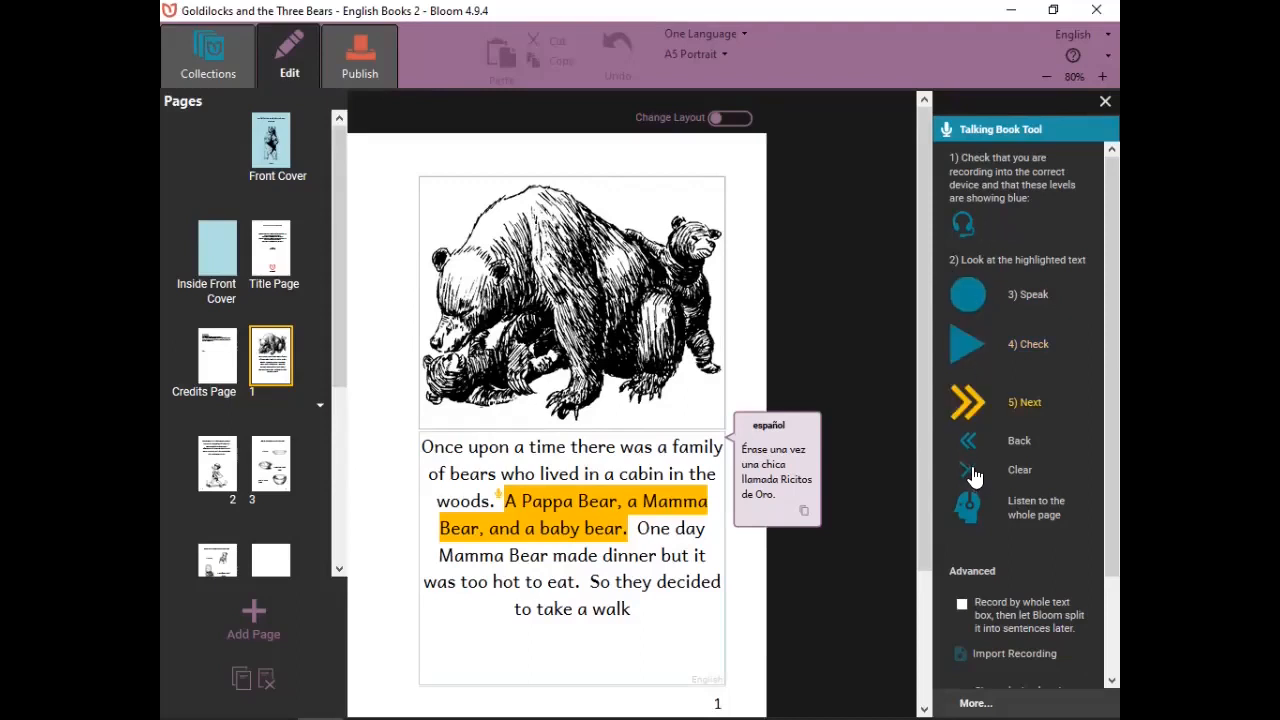
Clear the recording of page 1's second sentence, record it again and advance to the next sentence.
{"action": "left_click", "coordinate": [966, 470]}
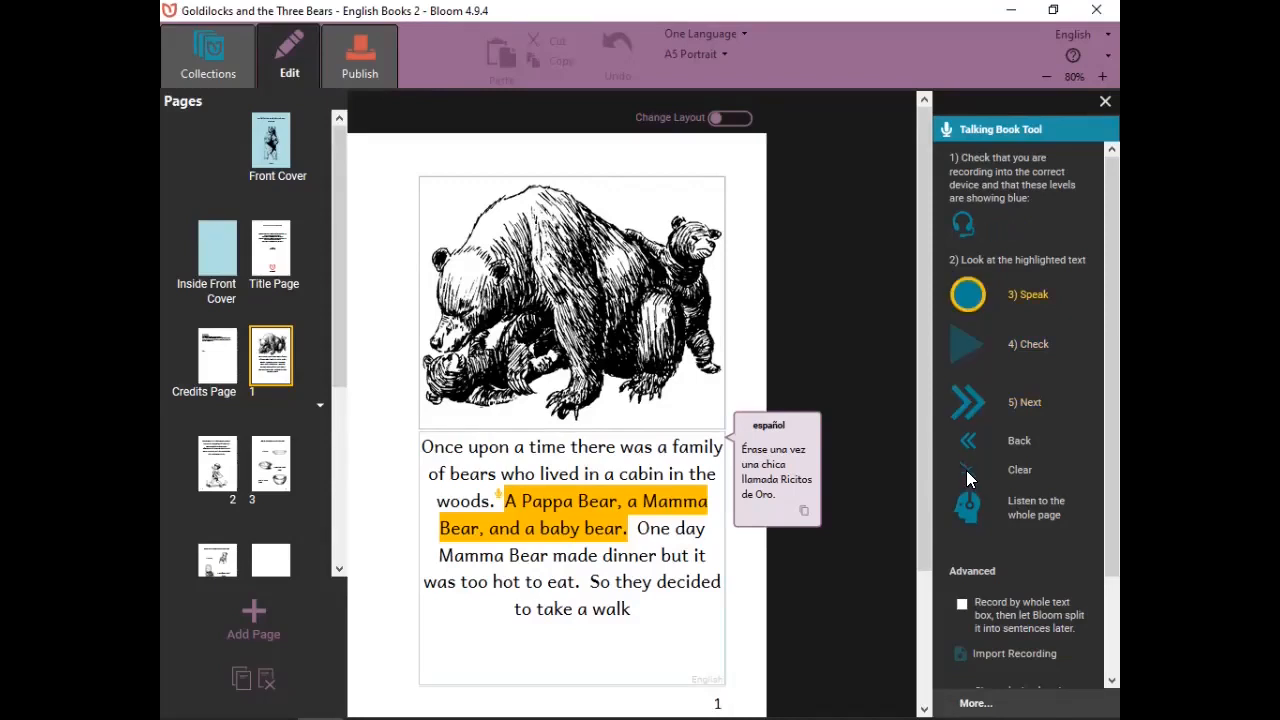
{"action": "left_click", "coordinate": [967, 300]}
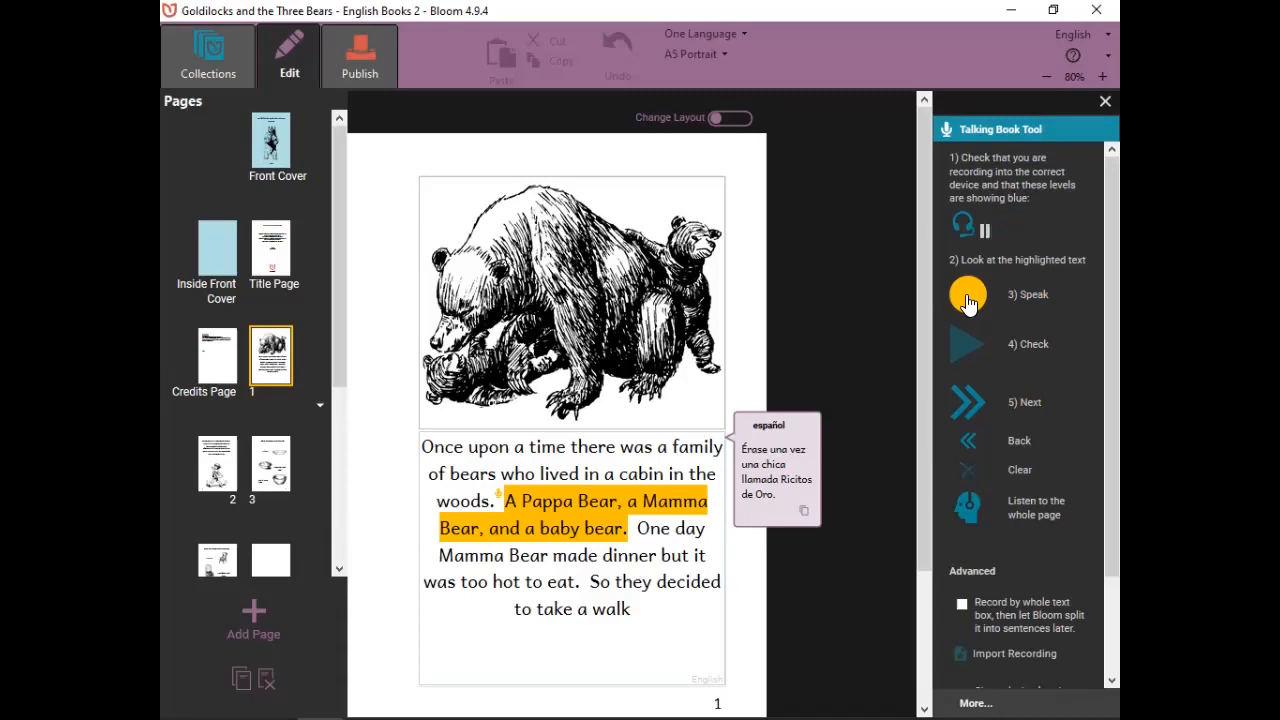
{"action": "left_click_drag", "start_coordinate": [967, 300], "coordinate": [968, 294]}
{"action": "left_click", "coordinate": [966, 397]}
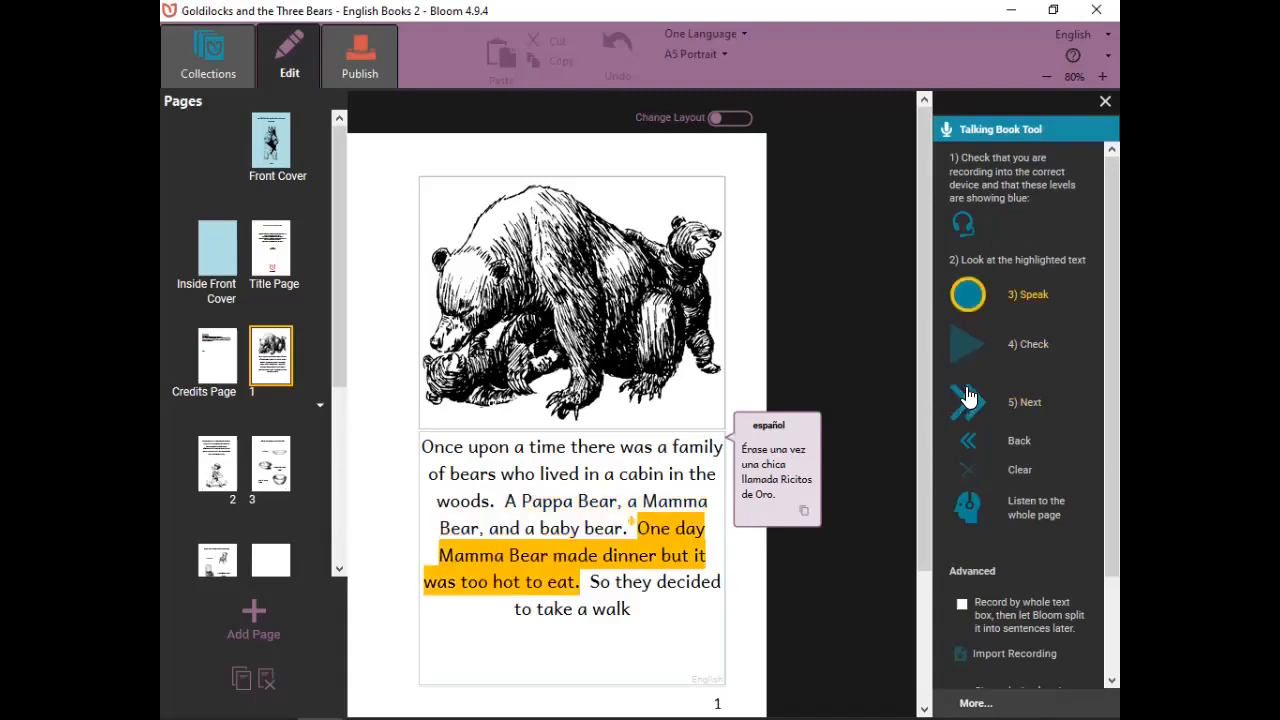
Record and play back page 1's third sentence, "One day Mamma Bear made dinner but it was too hot to eat.", and advance.
{"action": "left_click", "coordinate": [975, 305]}
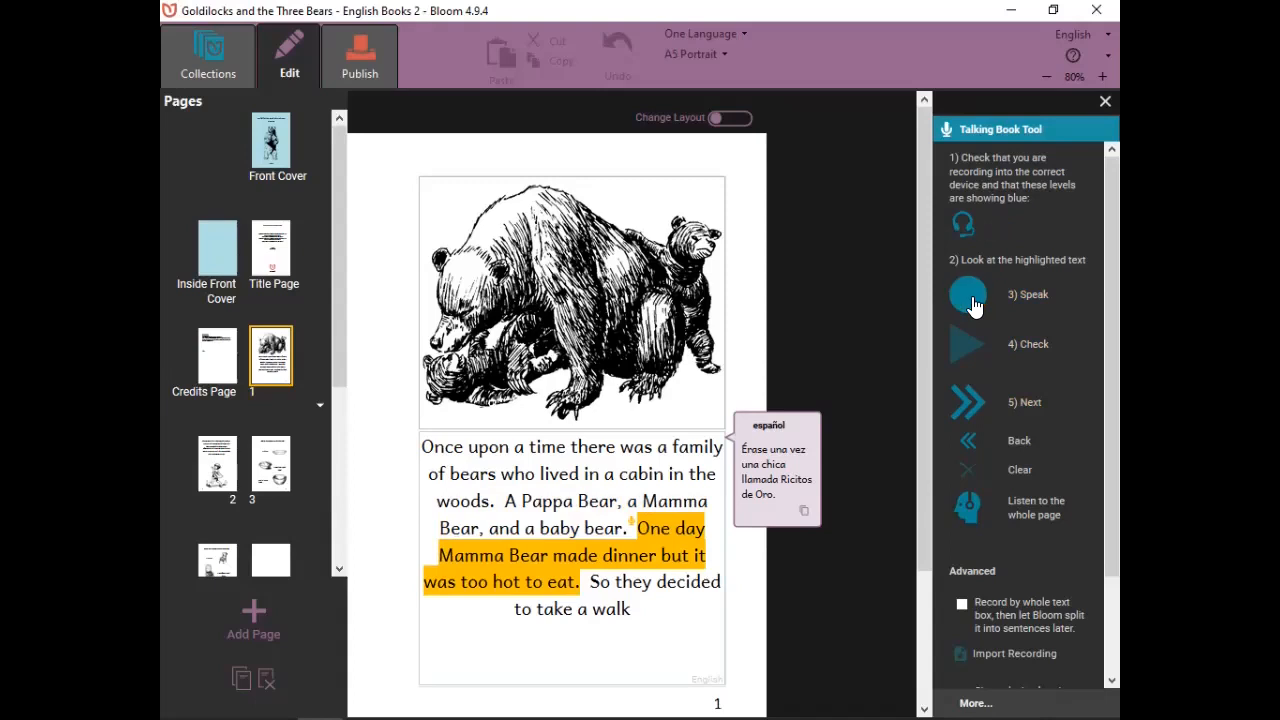
{"action": "left_click", "coordinate": [964, 353]}
{"action": "left_click", "coordinate": [966, 401]}
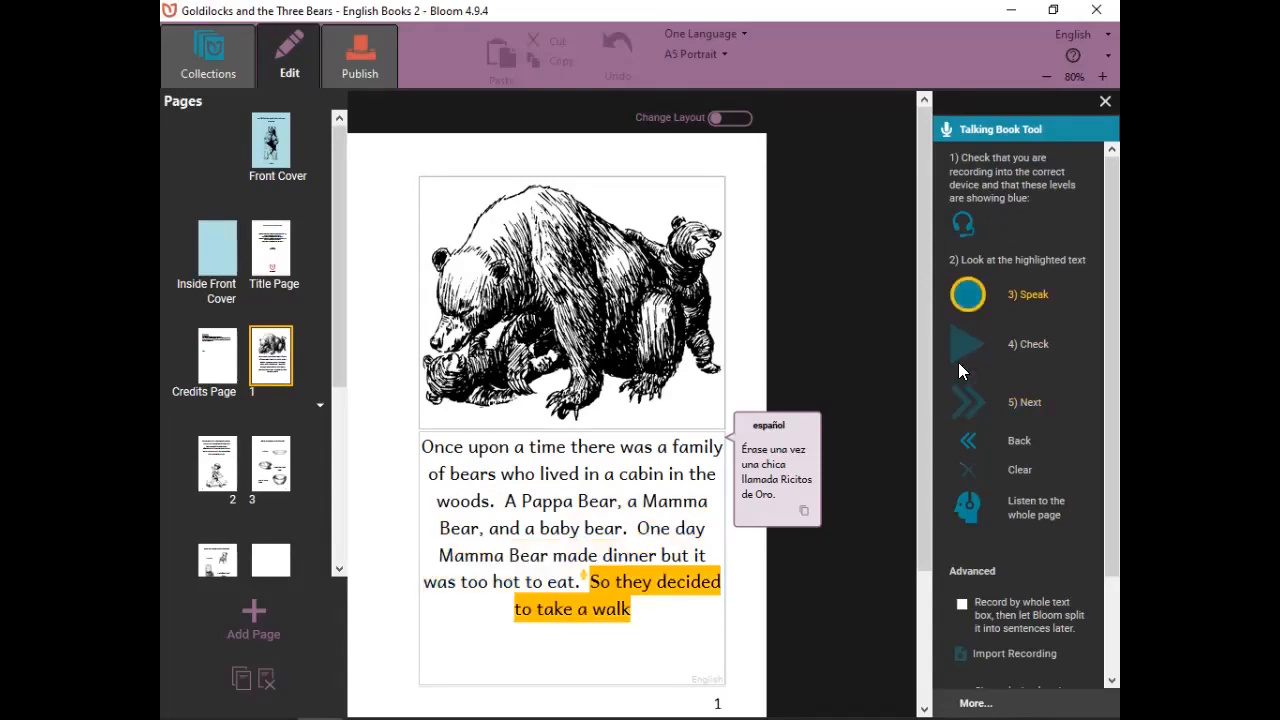
Record and check page 1's last sentence, "So they decided to take a walk", and listen to the whole page.
{"action": "left_click", "coordinate": [975, 305]}
{"action": "left_click_drag", "start_coordinate": [975, 305], "coordinate": [975, 305]}
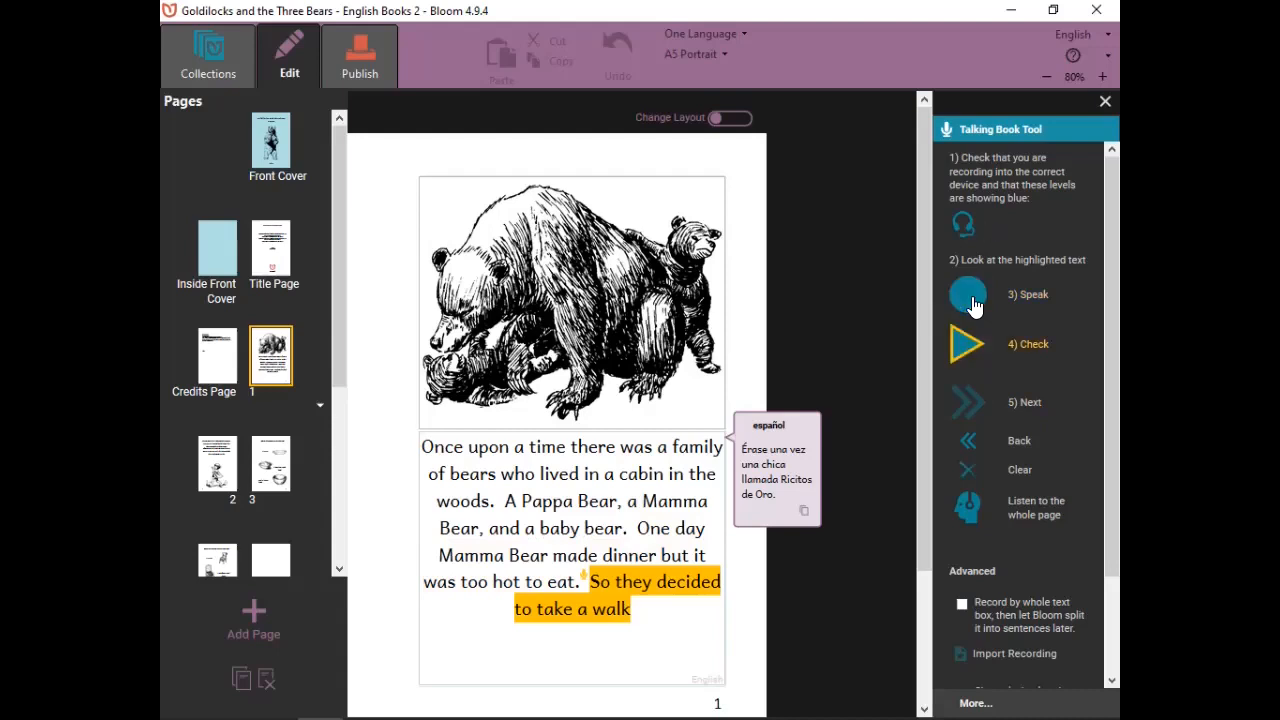
{"action": "left_click", "coordinate": [968, 344]}
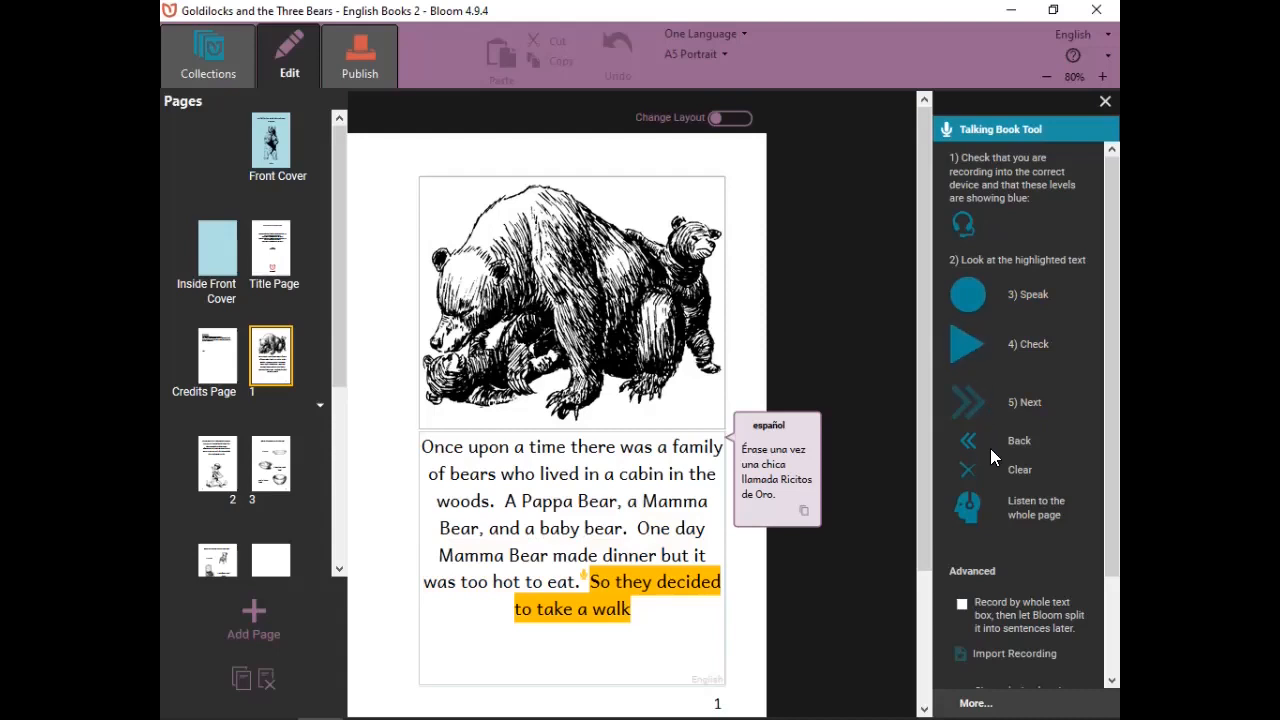
{"action": "left_click", "coordinate": [968, 508]}
Record page 2's narration as one whole text box, split the recording into sentences and play it back.
{"action": "left_click", "coordinate": [211, 460]}
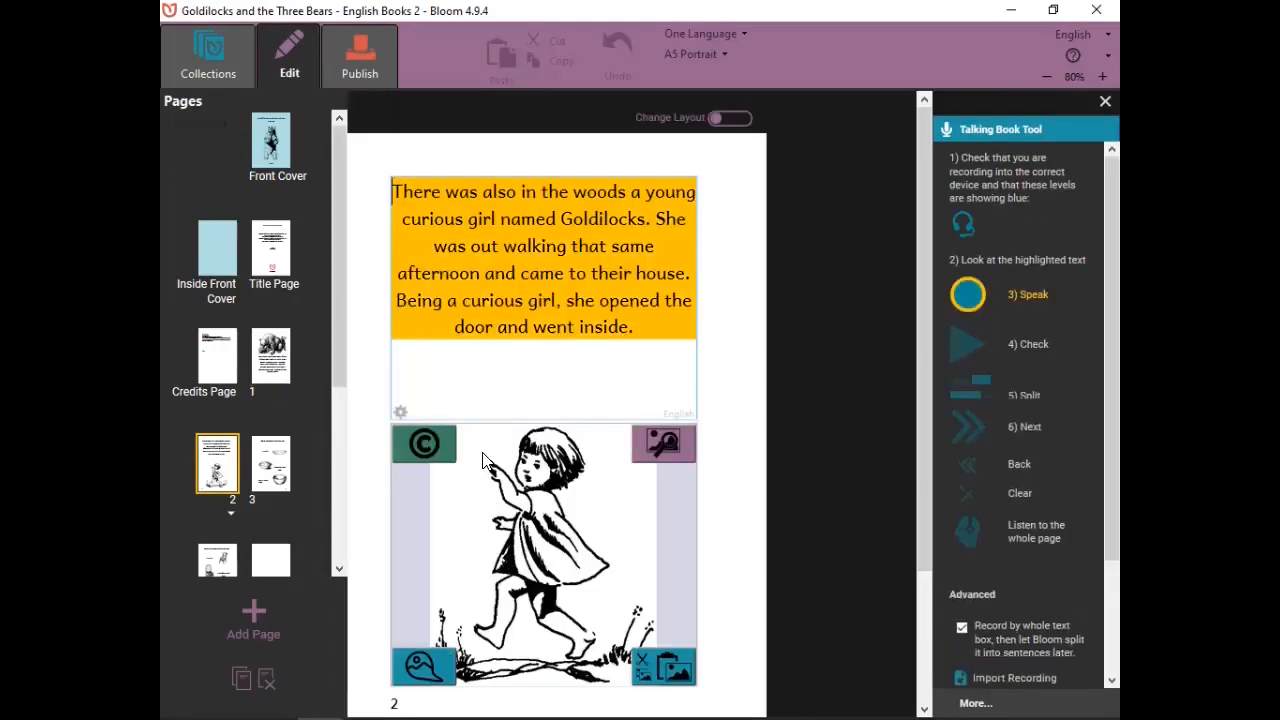
{"action": "mouse_move", "coordinate": [482, 460]}
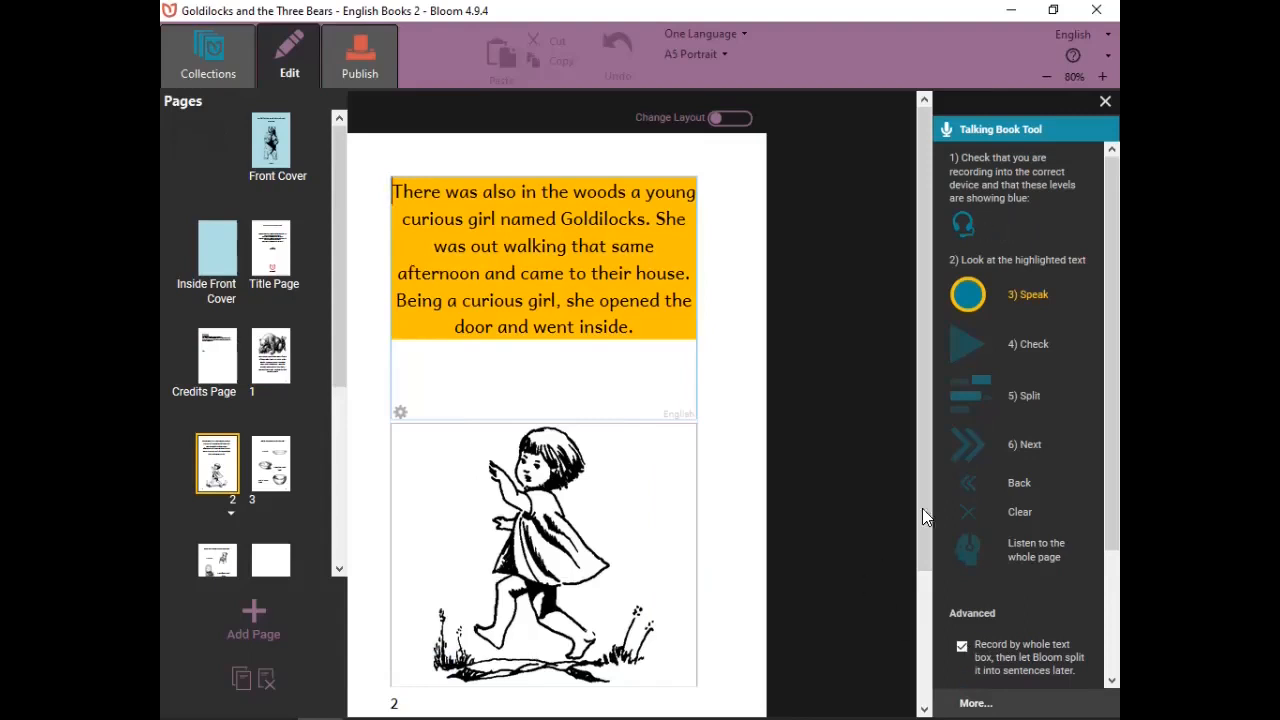
{"action": "left_click", "coordinate": [967, 297]}
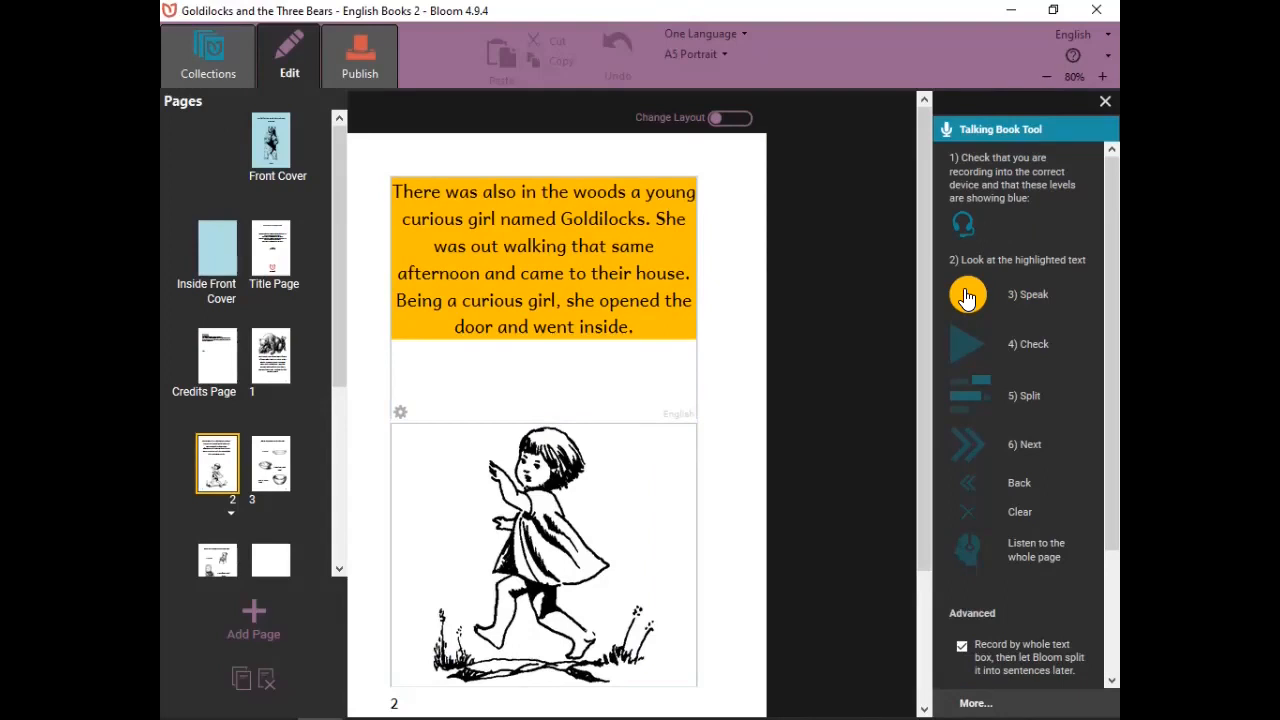
{"action": "left_click", "coordinate": [964, 352]}
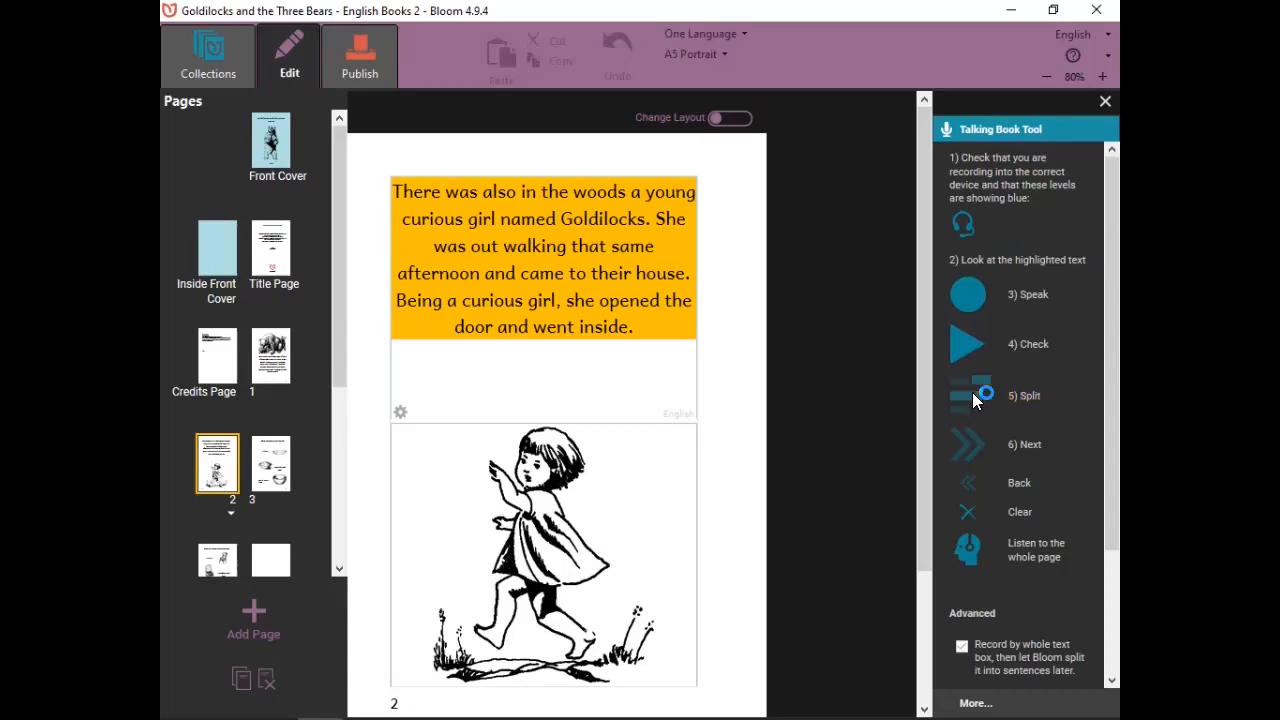
{"action": "left_click", "coordinate": [972, 396]}
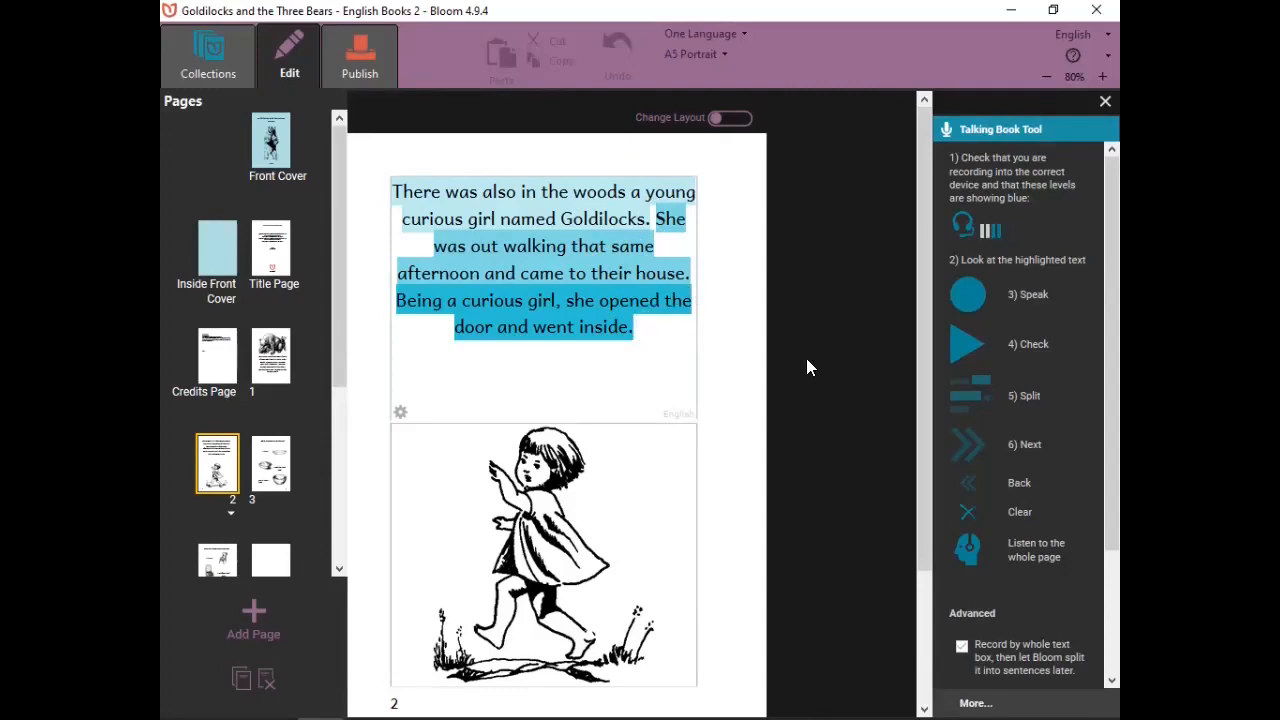
{"action": "left_click", "coordinate": [967, 345]}
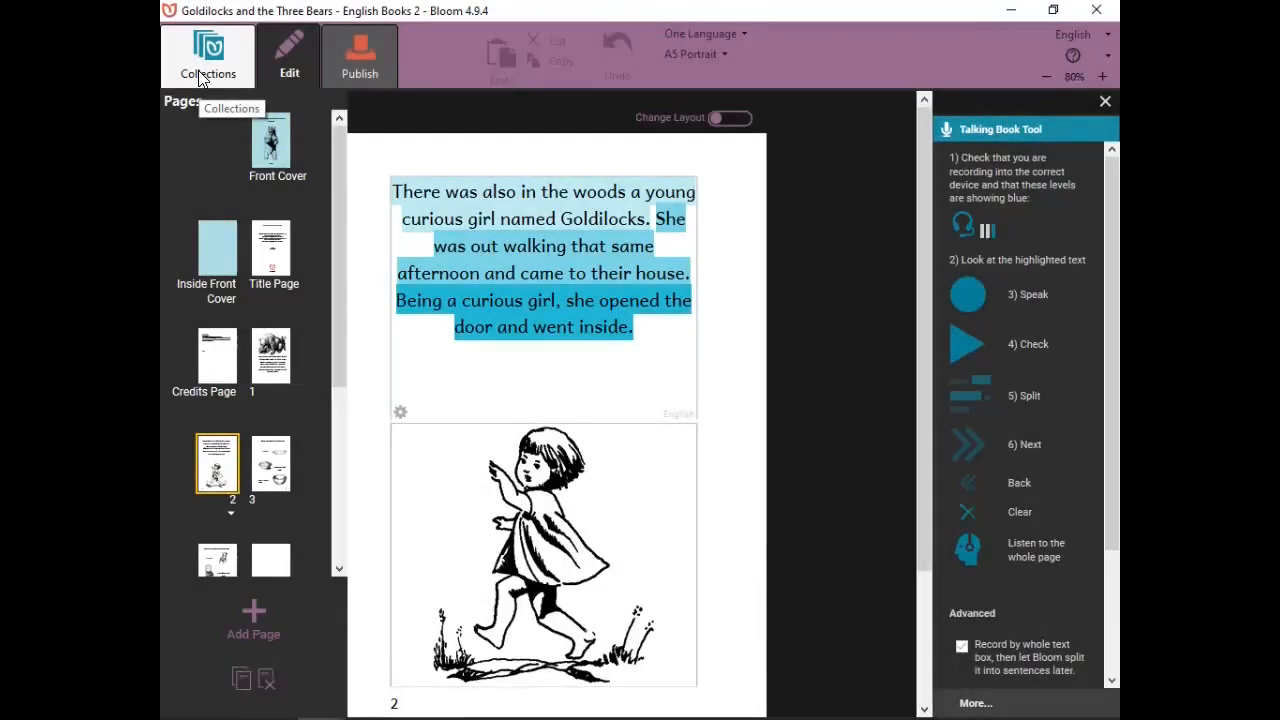
Switch to the Goldilocksandthethreebears book in the collection and open its page 1 for editing.
{"action": "left_click", "coordinate": [205, 60]}
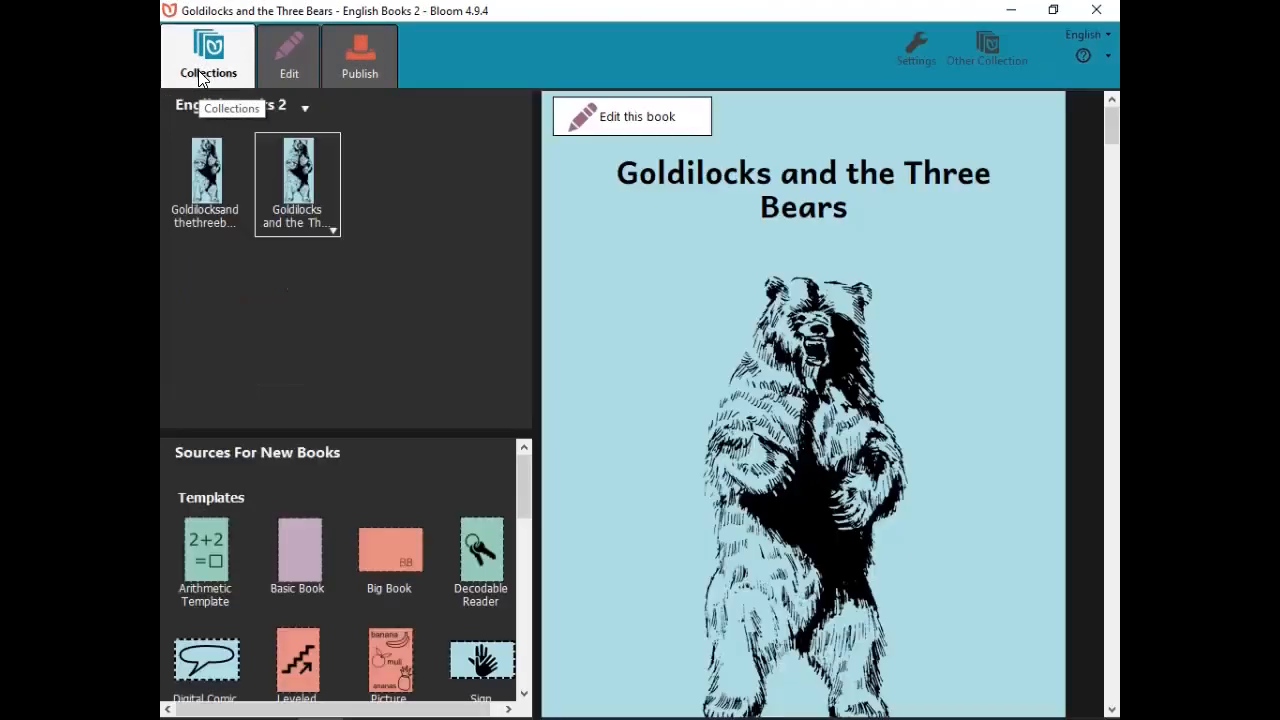
{"action": "left_click", "coordinate": [203, 203]}
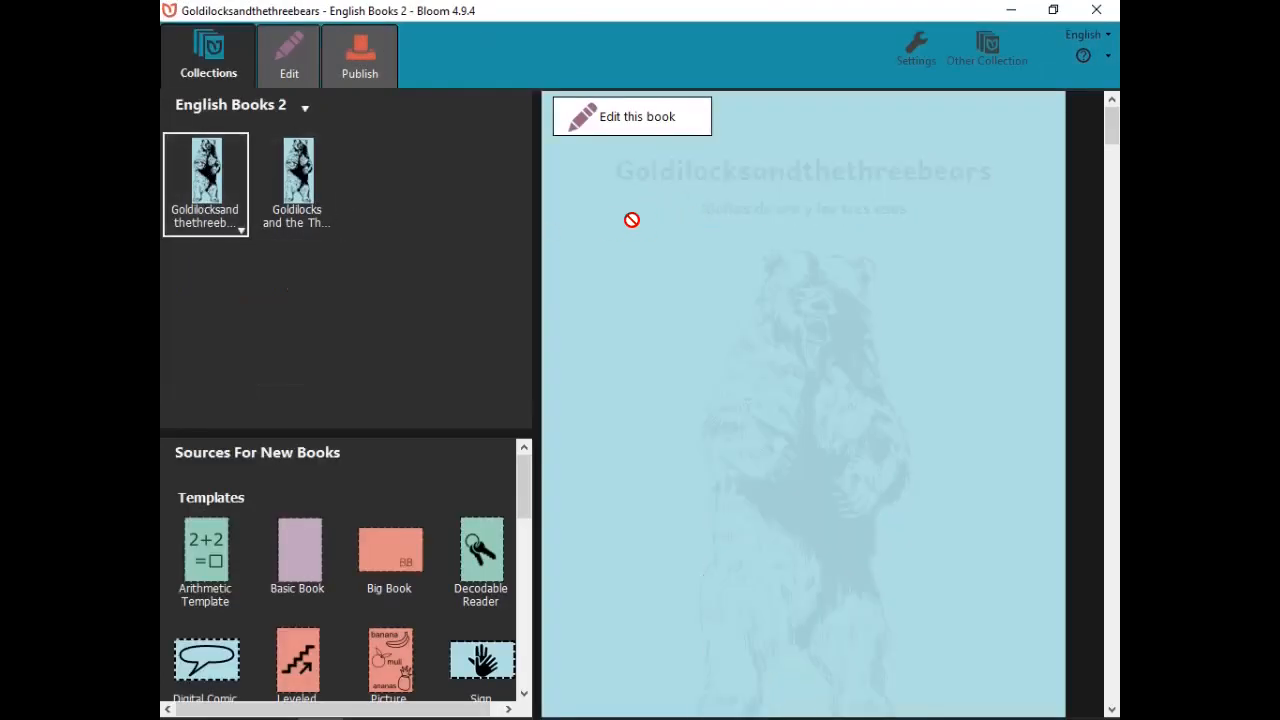
{"action": "left_click", "coordinate": [626, 116]}
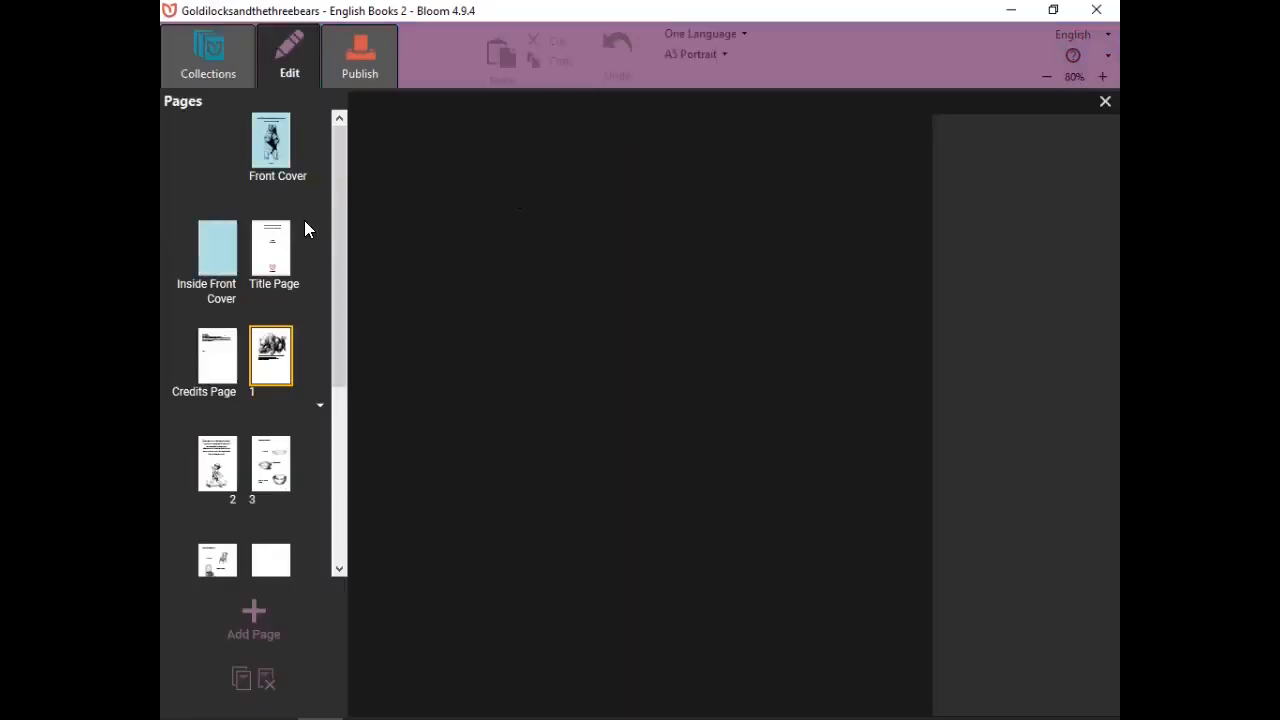
{"action": "left_click", "coordinate": [272, 363]}
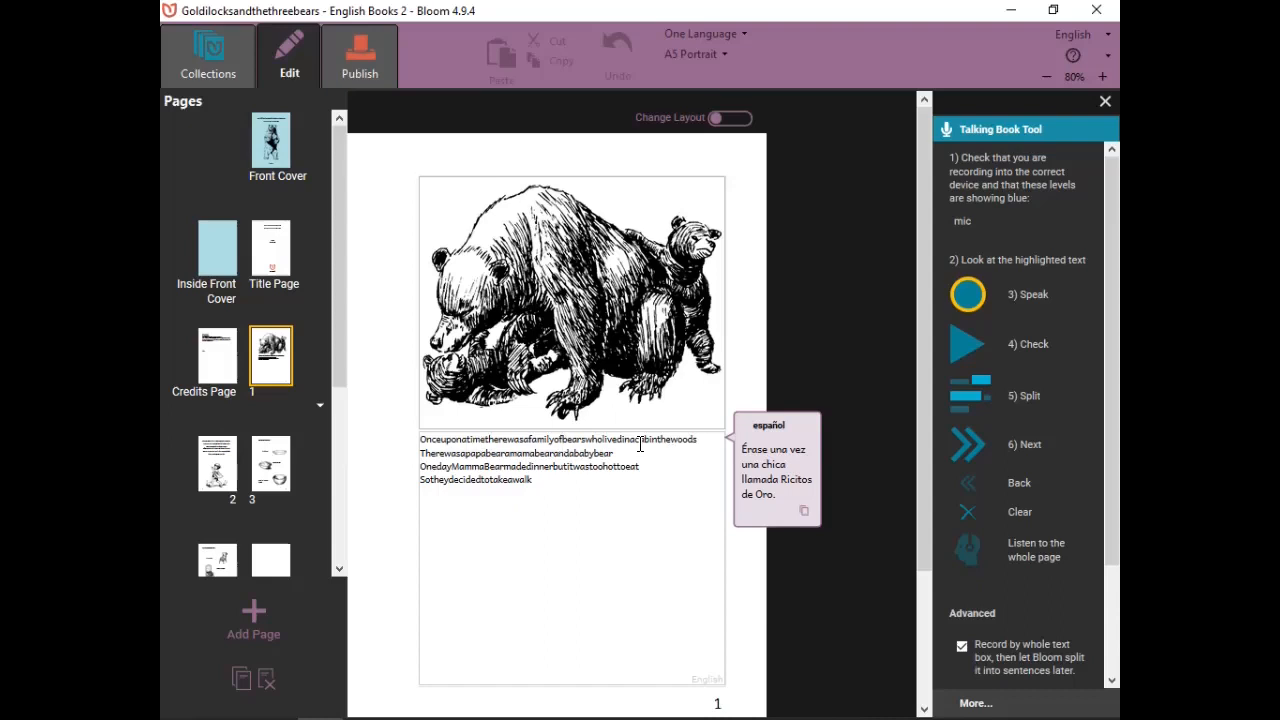
Turn off recording by whole text box for page 1 of the Goldilocksandthethreebears book.
{"action": "left_click", "coordinate": [697, 441]}
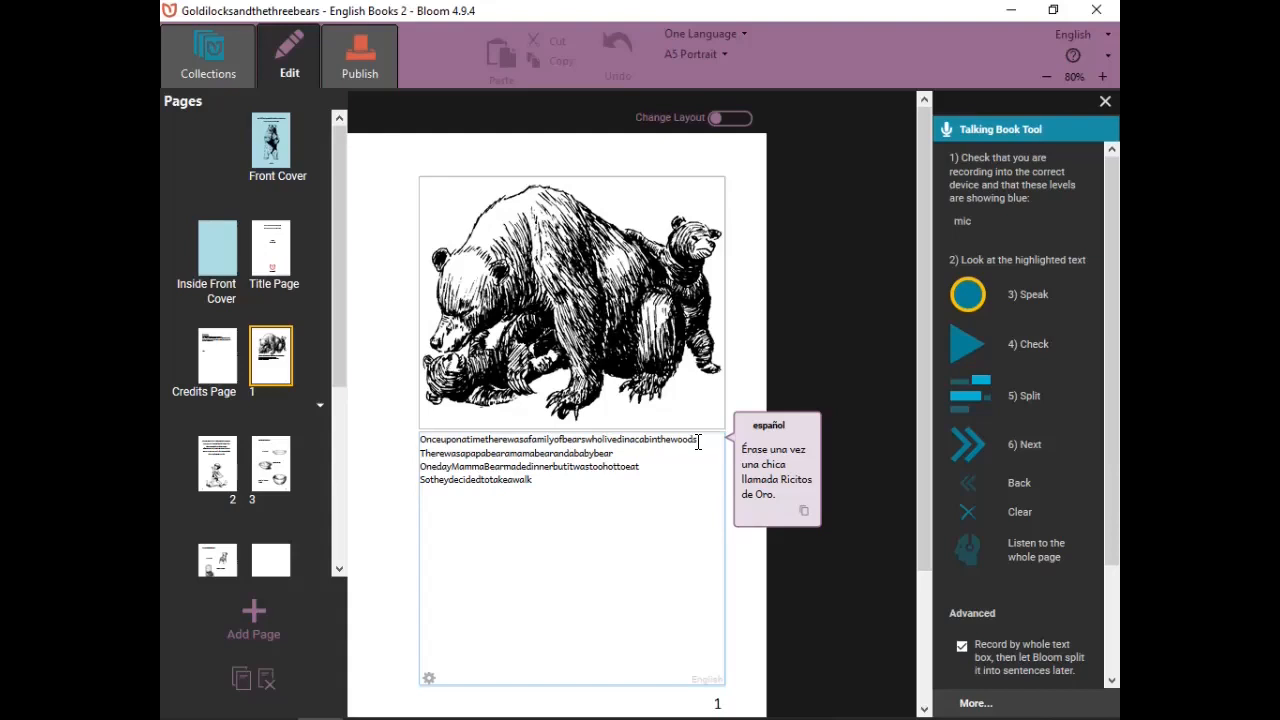
{"action": "type", "text": "."}
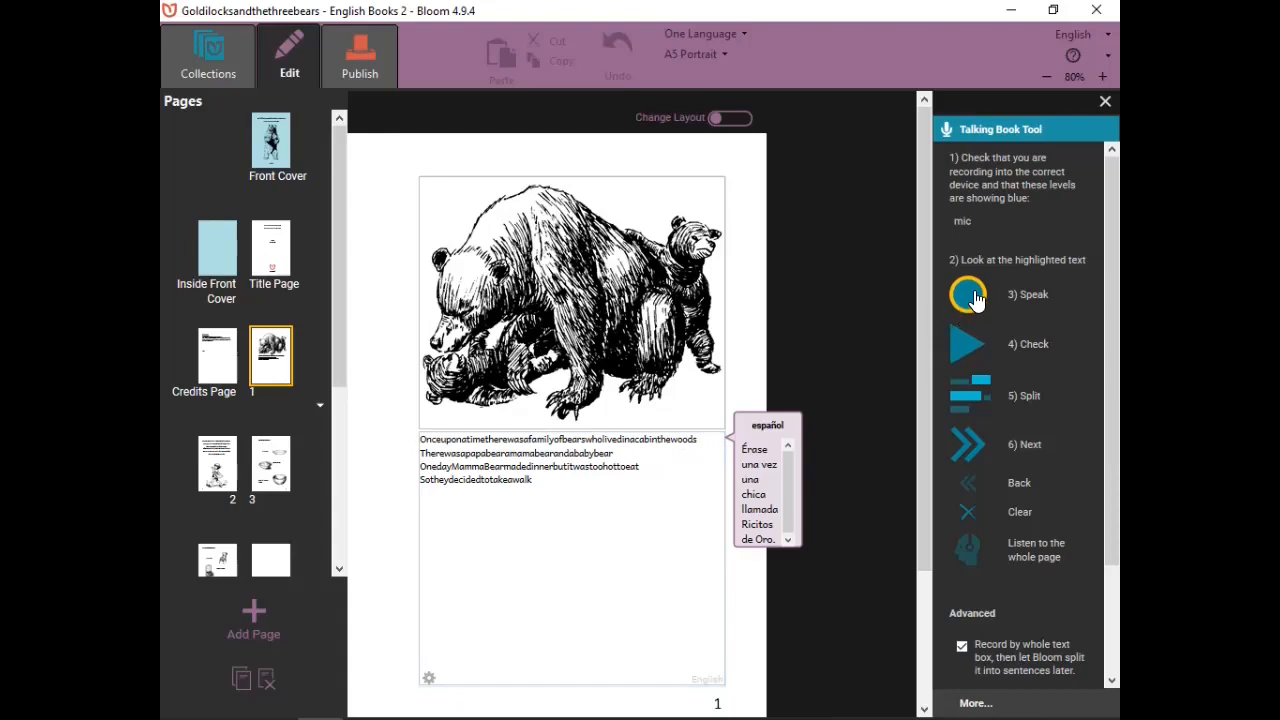
{"action": "right_click", "coordinate": [976, 299]}
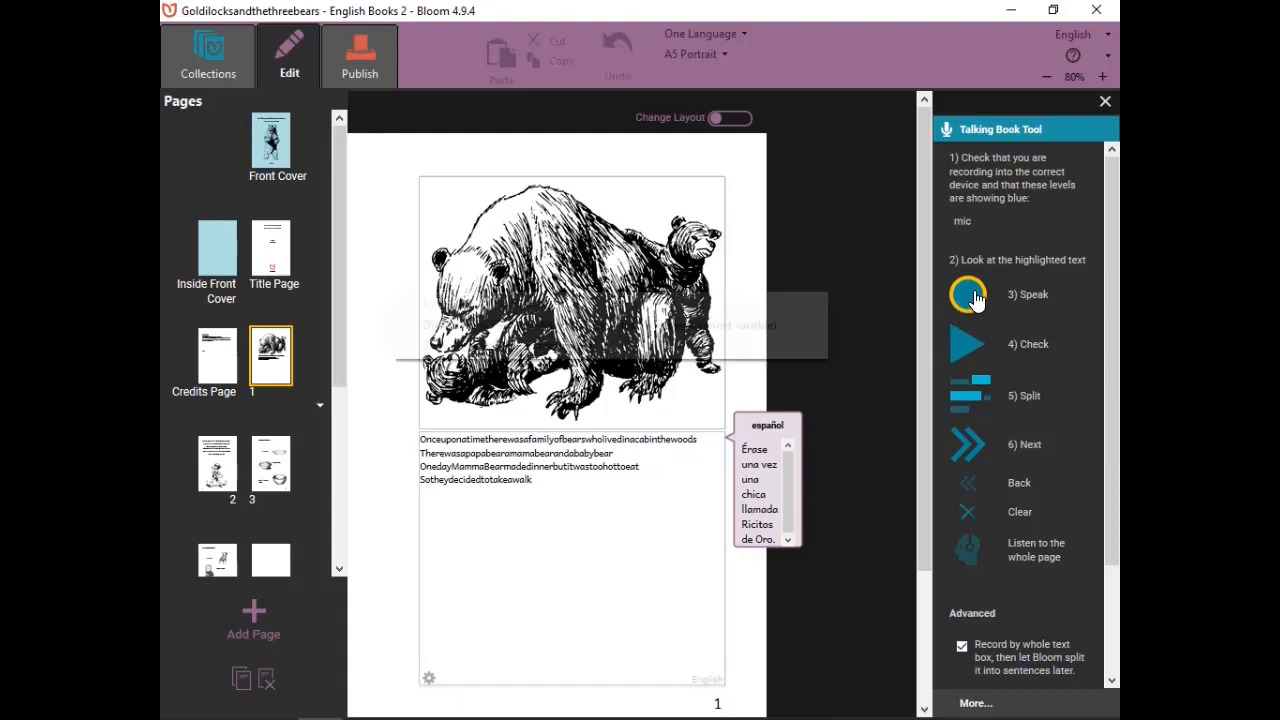
{"action": "left_click", "coordinate": [961, 649]}
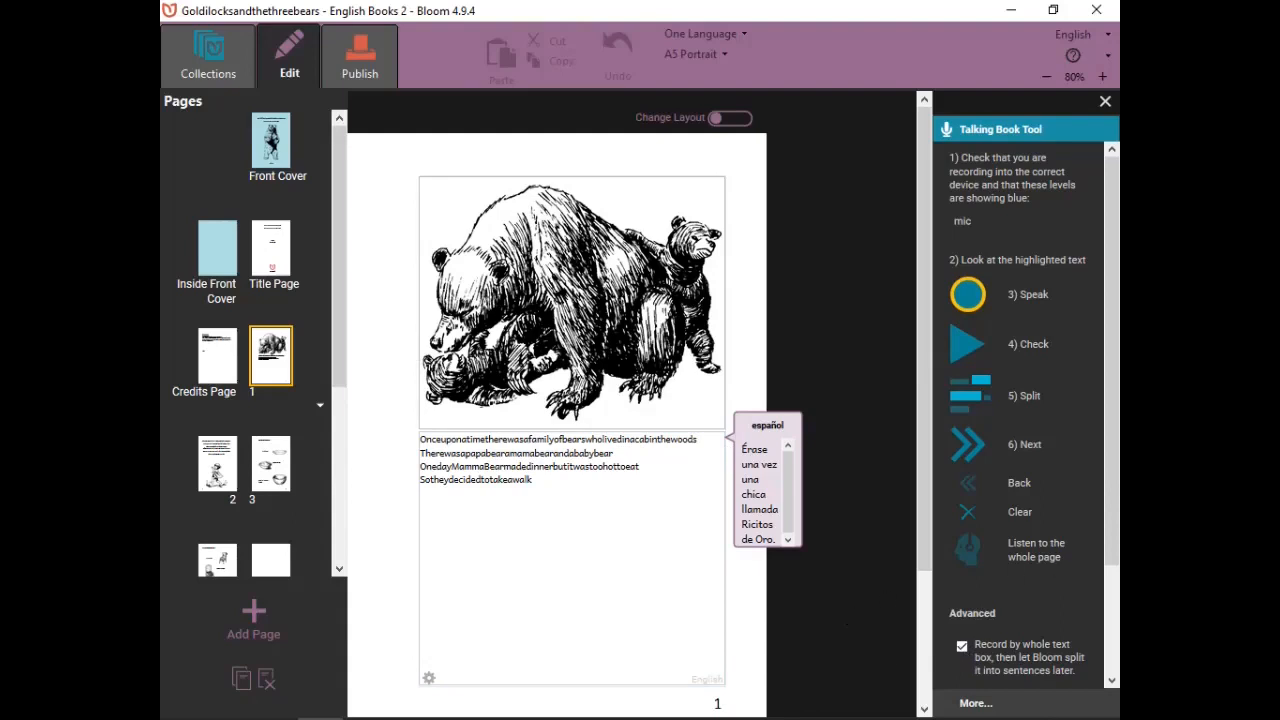
{"action": "left_click", "coordinate": [975, 298]}
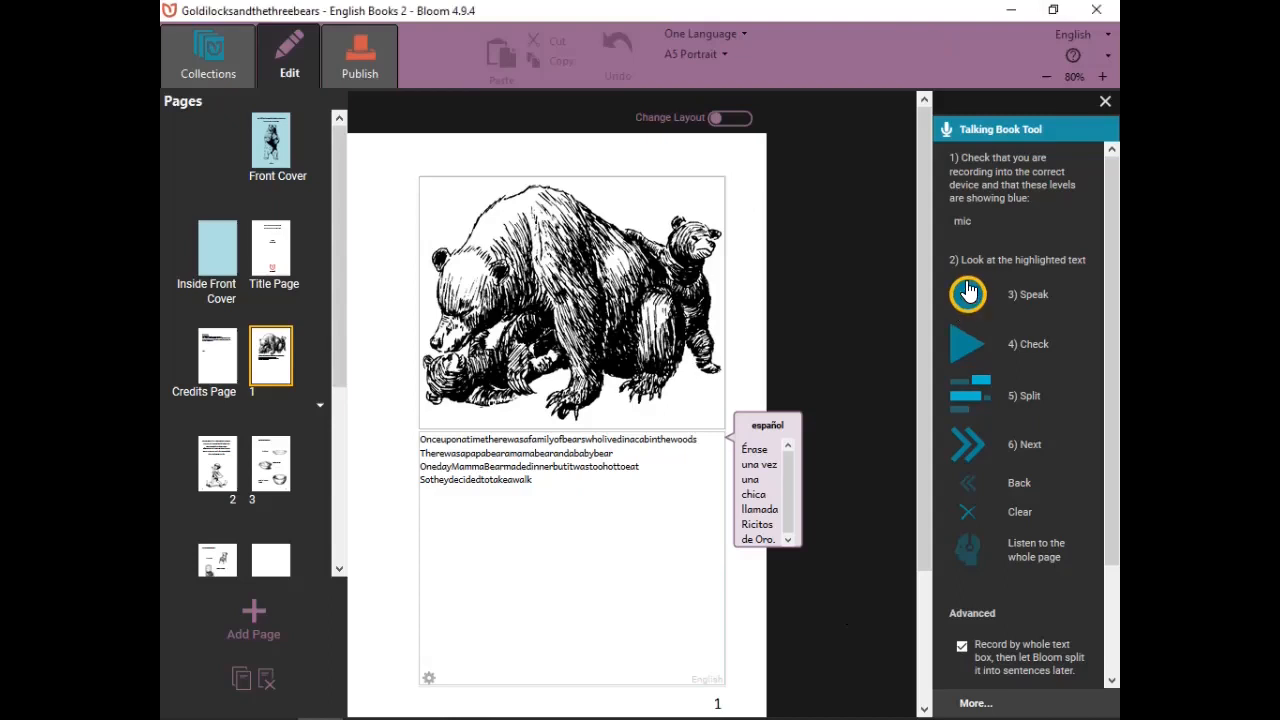
Close and reopen the Talking Book Tool and record the narration of page 1's unspaced text.
{"action": "left_click", "coordinate": [1105, 101]}
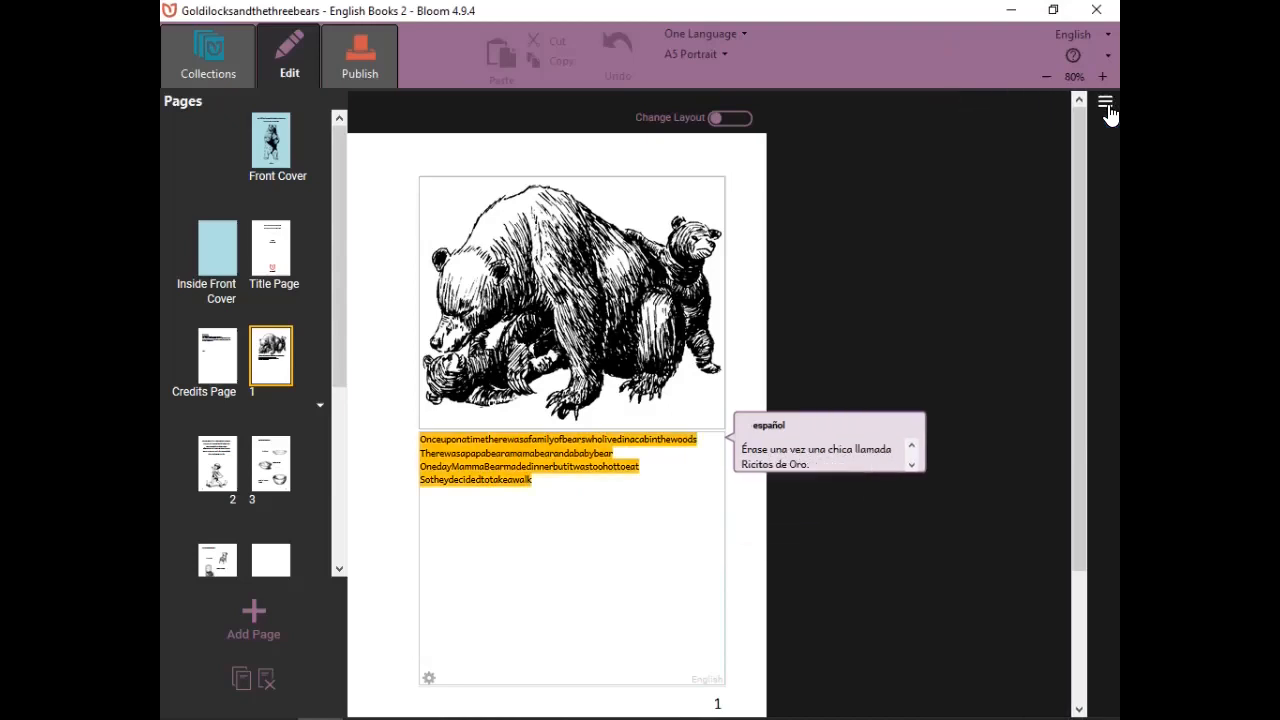
{"action": "left_click", "coordinate": [1105, 102]}
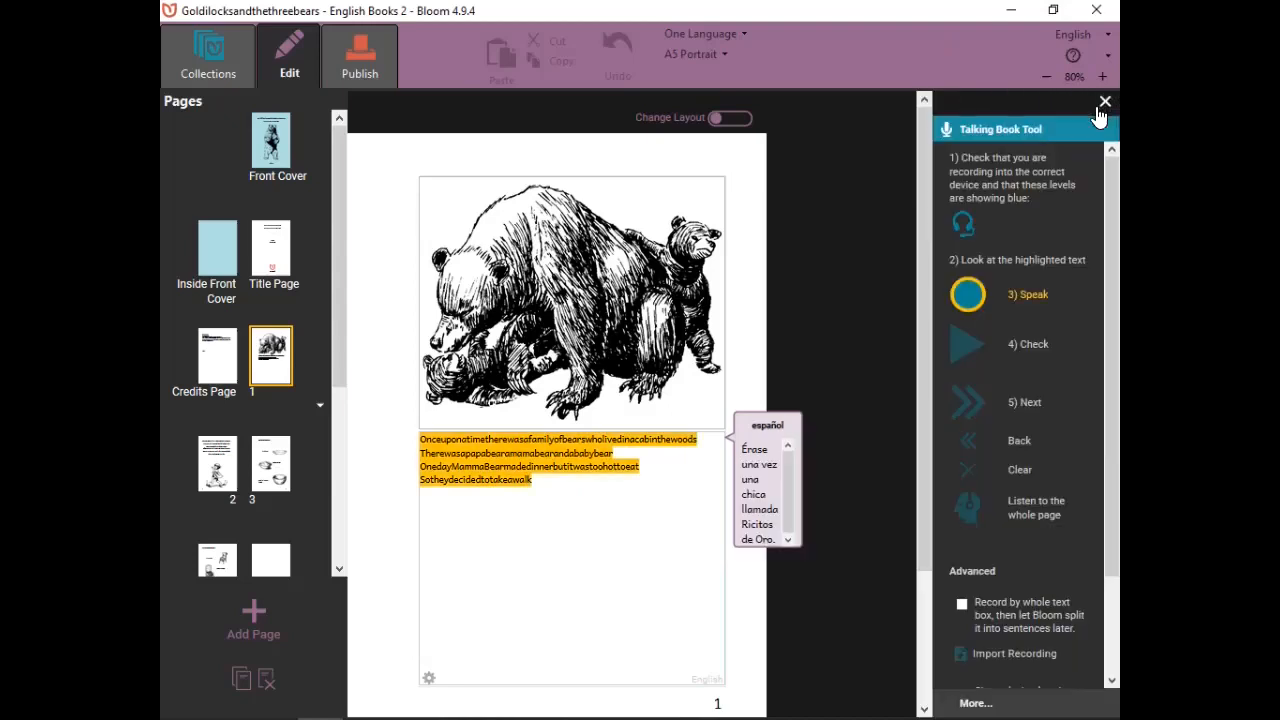
{"action": "left_click", "coordinate": [974, 297]}
{"action": "left_click_drag", "start_coordinate": [975, 298], "coordinate": [975, 298]}
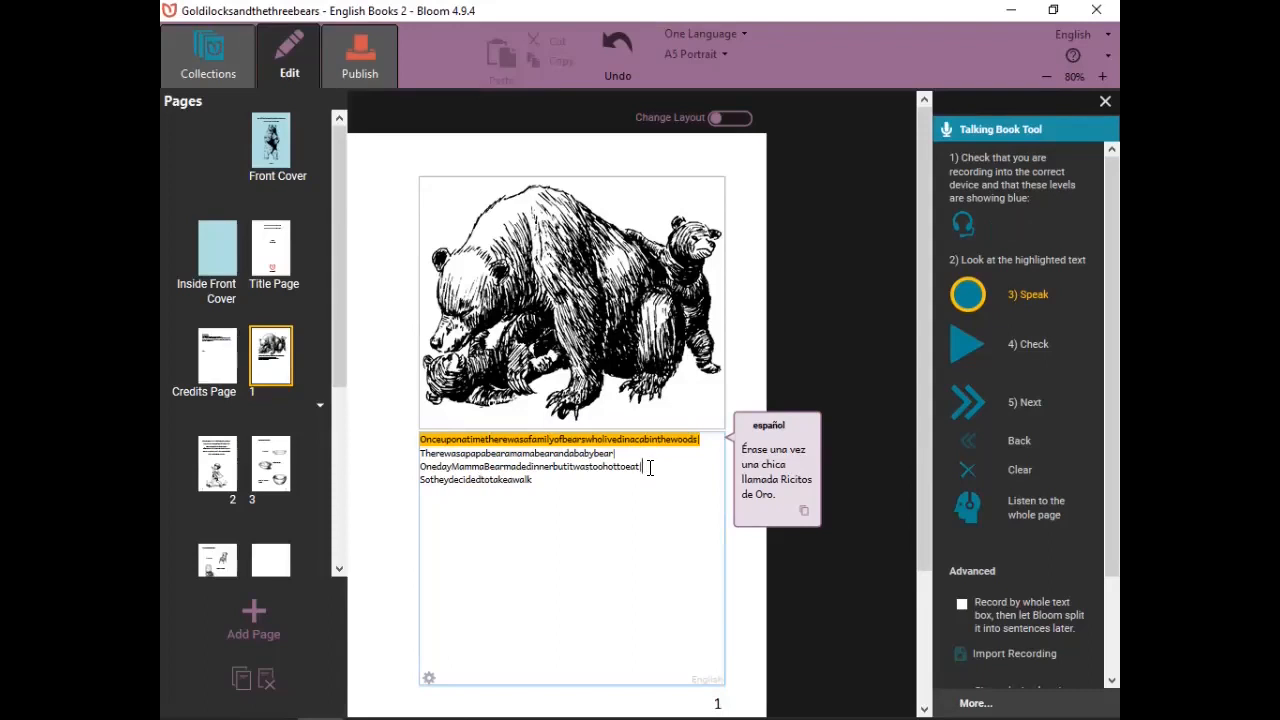
Mark phrase breaks with "|" at the ends of page 1's text lines and after "familyofbears" in the first line.
{"action": "key", "text": "Down"}
{"action": "left_click", "coordinate": [1026, 306]}
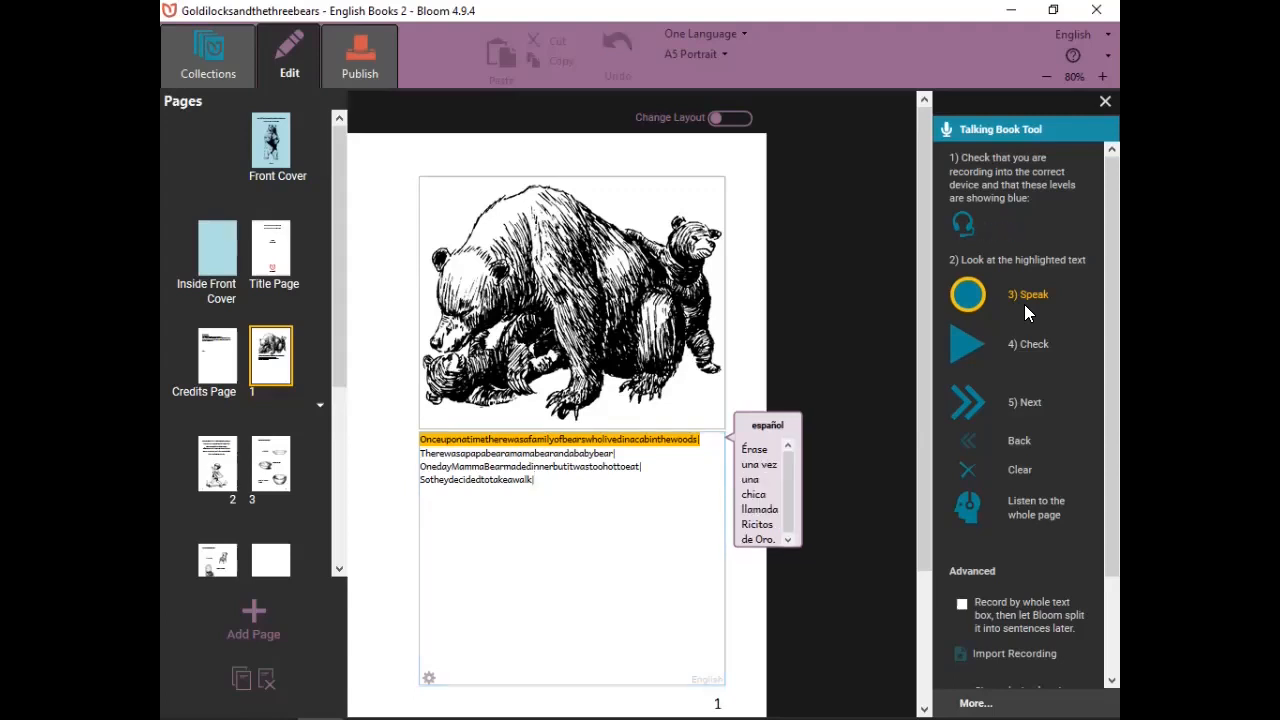
{"action": "left_click", "coordinate": [584, 443]}
{"action": "type", "text": "s"}
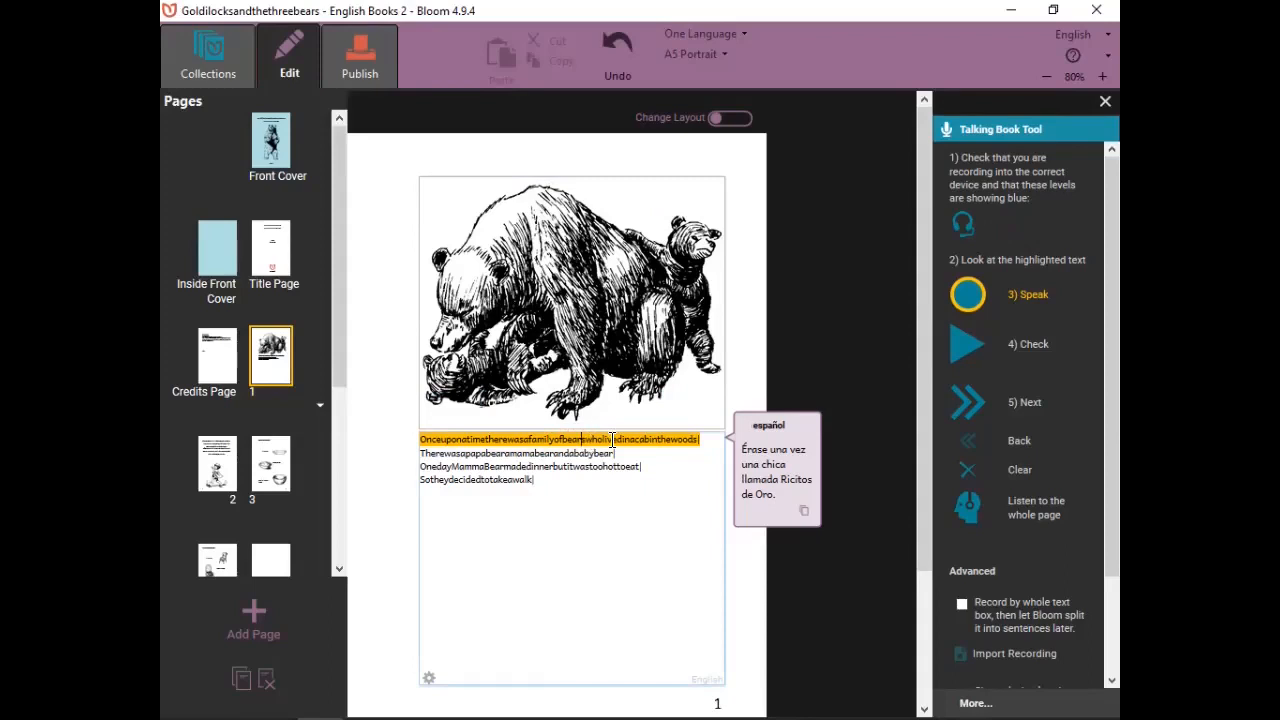
{"action": "type", "text": "|"}
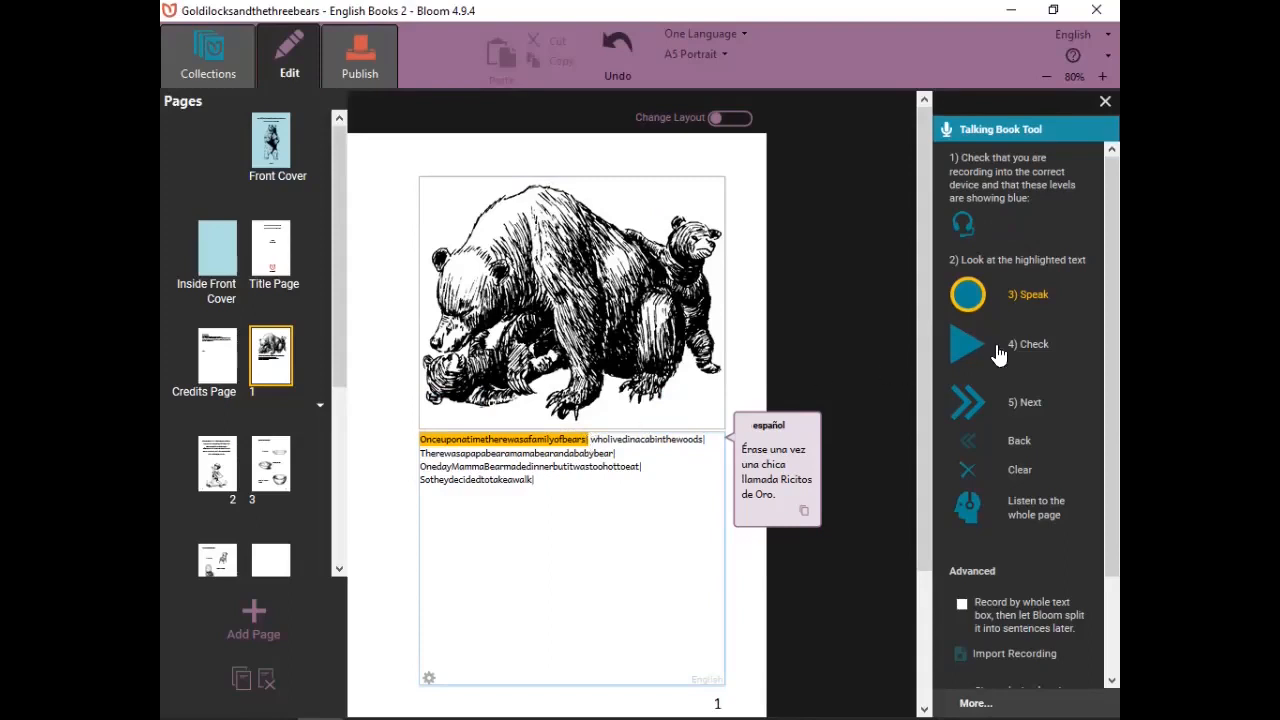
Record page 1's narration by whole text box, split it at the phrase markers and play it back.
{"action": "left_click", "coordinate": [962, 606]}
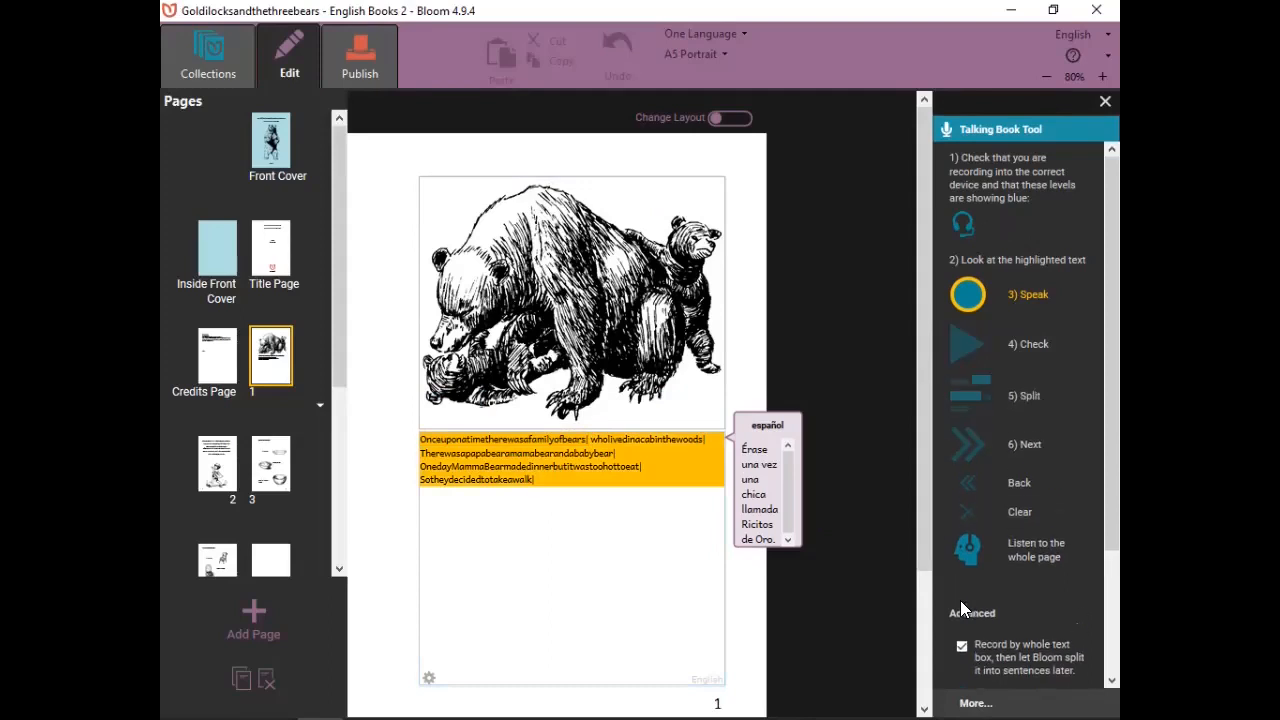
{"action": "left_click", "coordinate": [969, 308]}
{"action": "left_click", "coordinate": [968, 308]}
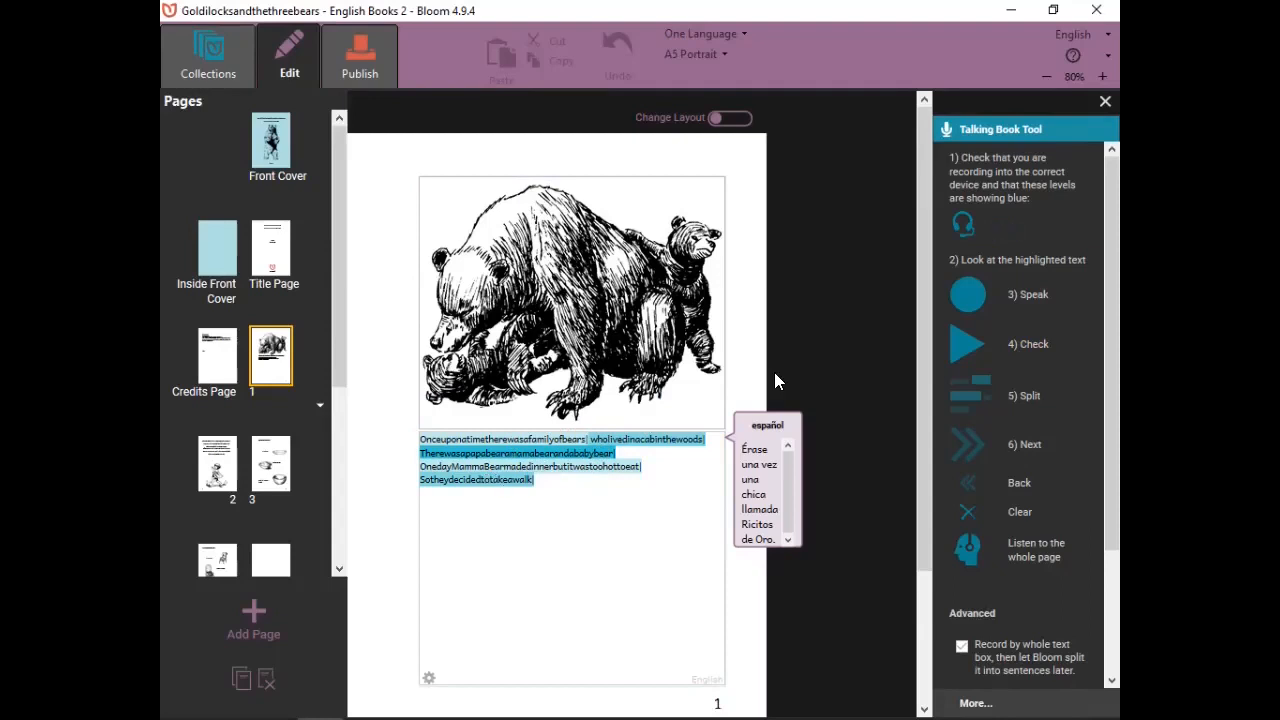
{"action": "left_click", "coordinate": [969, 352]}
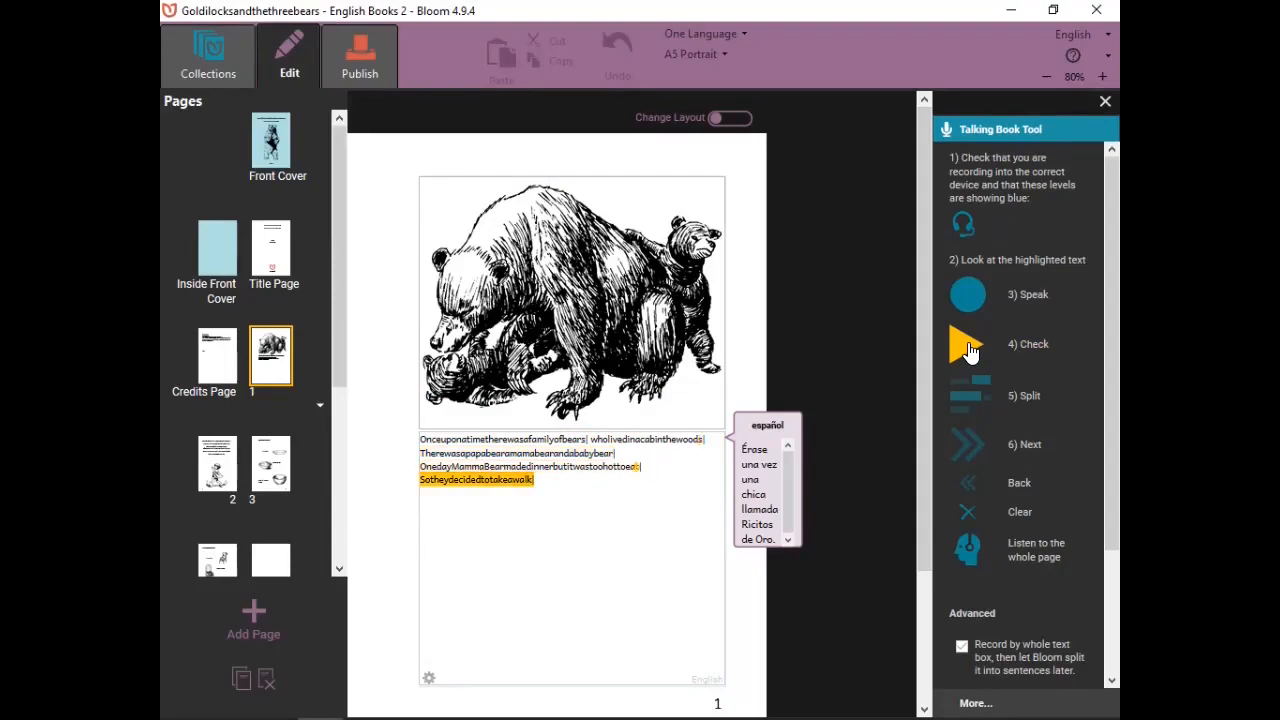
Remove the "|" phrase markers from page 1's text and play the split recording again.
{"action": "left_click", "coordinate": [588, 446]}
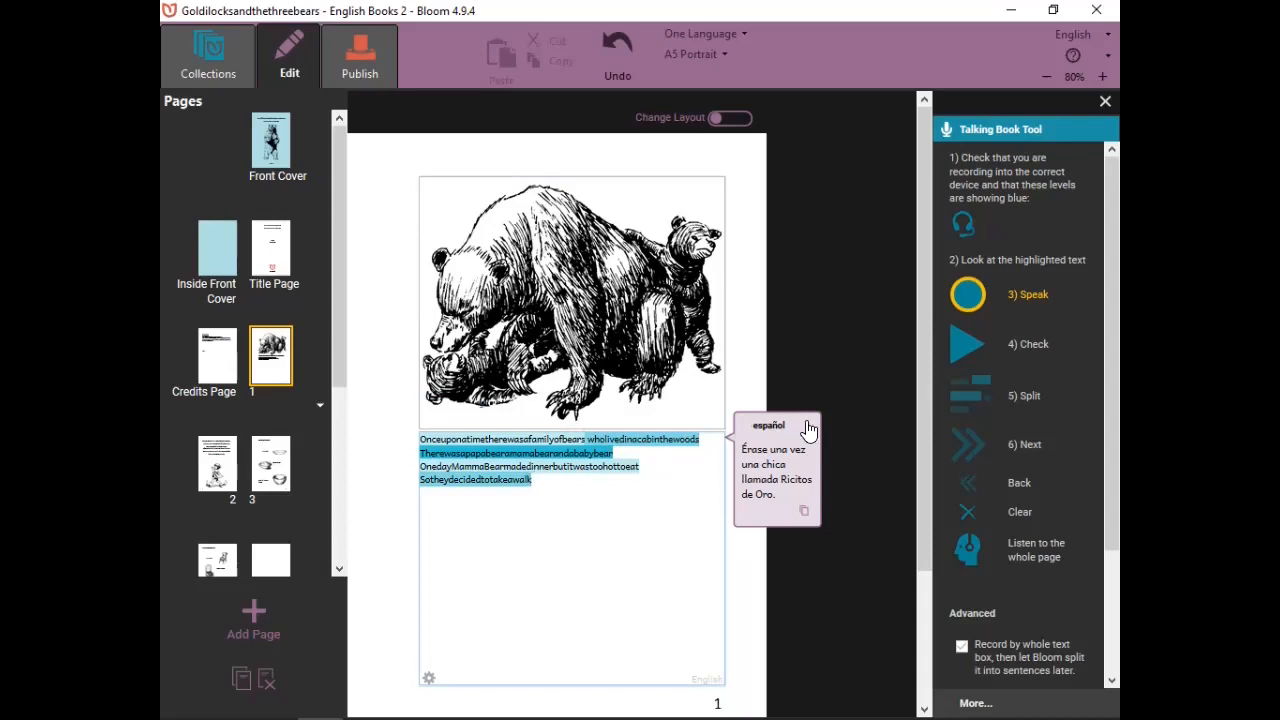
{"action": "right_click", "coordinate": [962, 354]}
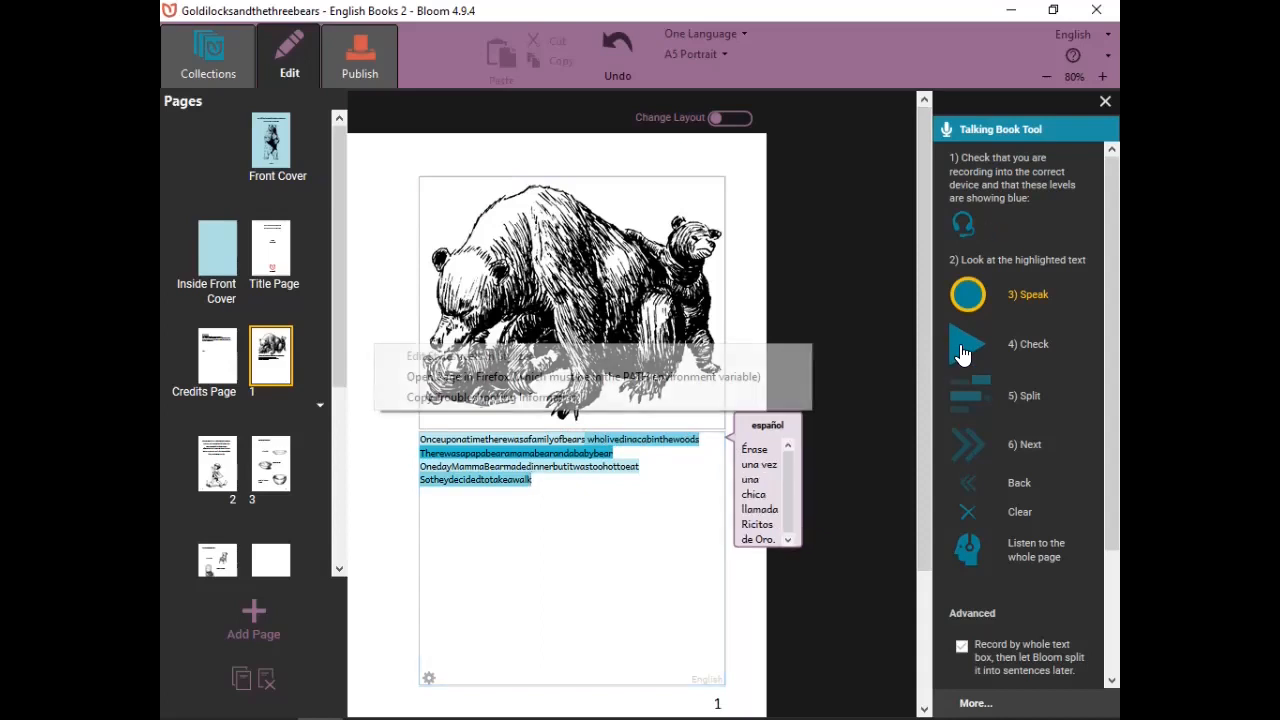
{"action": "left_click", "coordinate": [962, 354]}
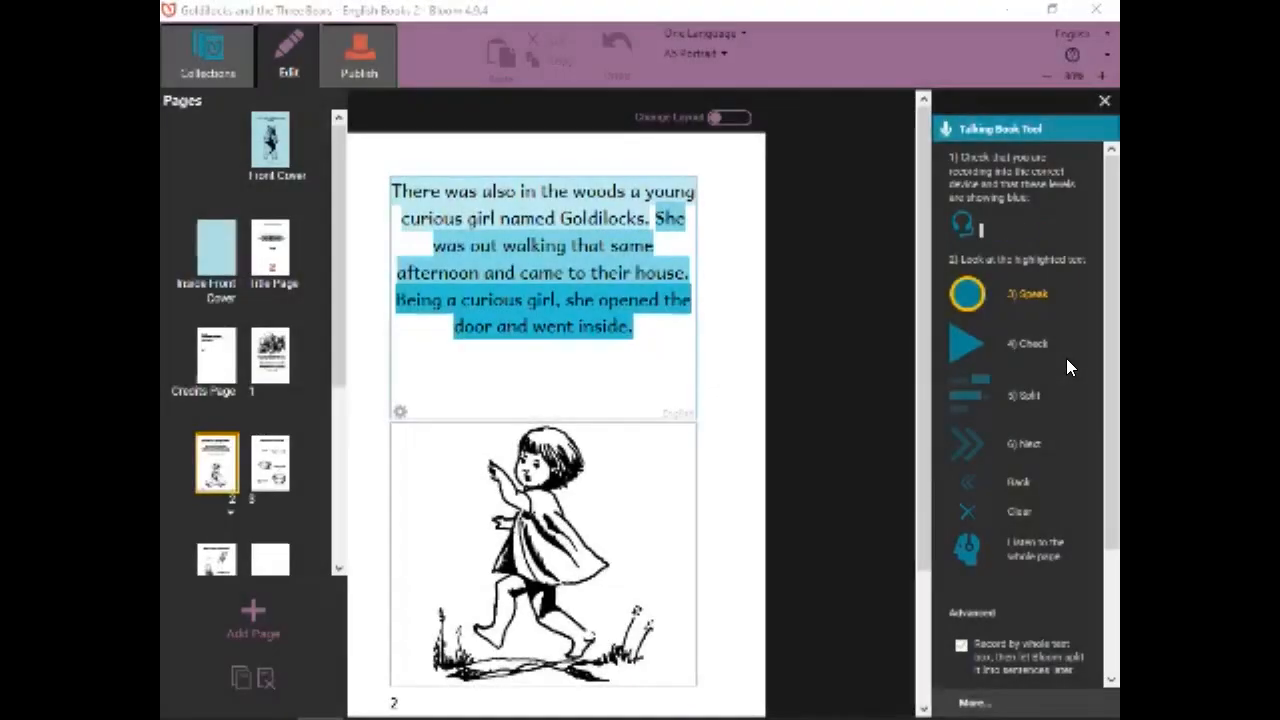
Leave page 2 of Goldilocks and the Three Bears and return to the English Books 2 collection.
{"action": "left_click", "coordinate": [192, 58]}
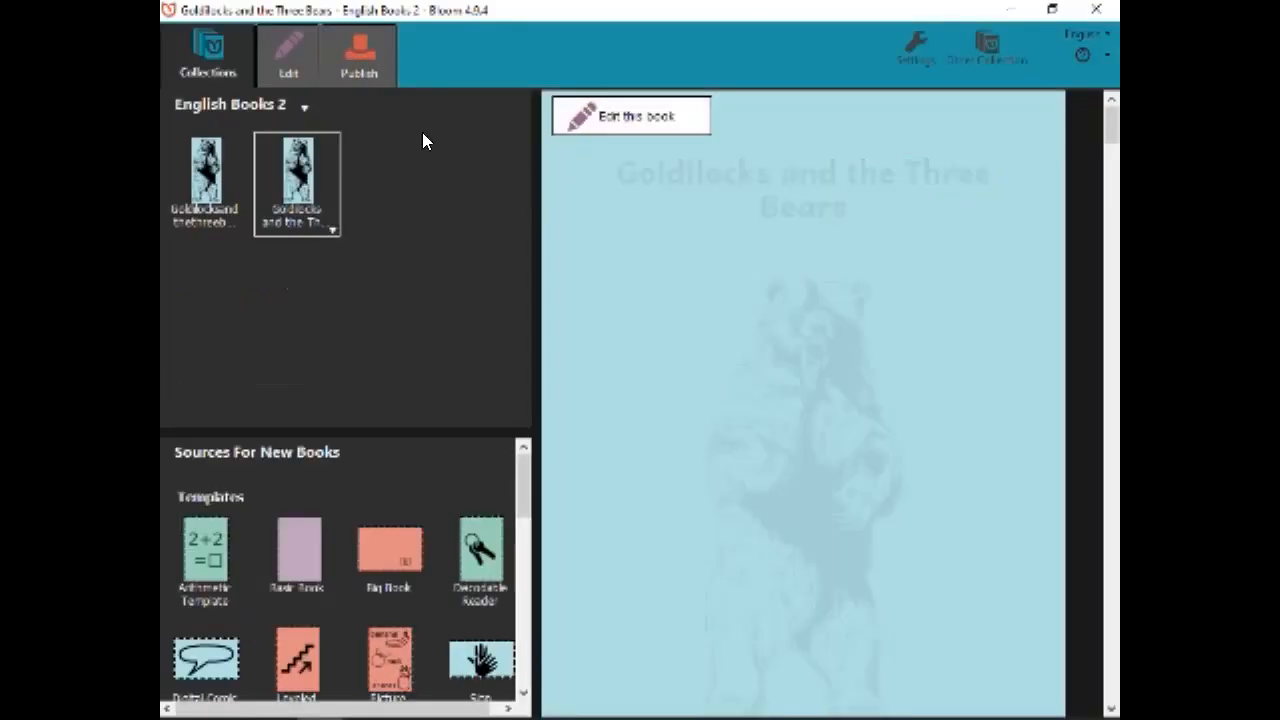
Make a new book from the Basic Book template and add a Just a Picture page to it.
{"action": "left_click", "coordinate": [292, 540]}
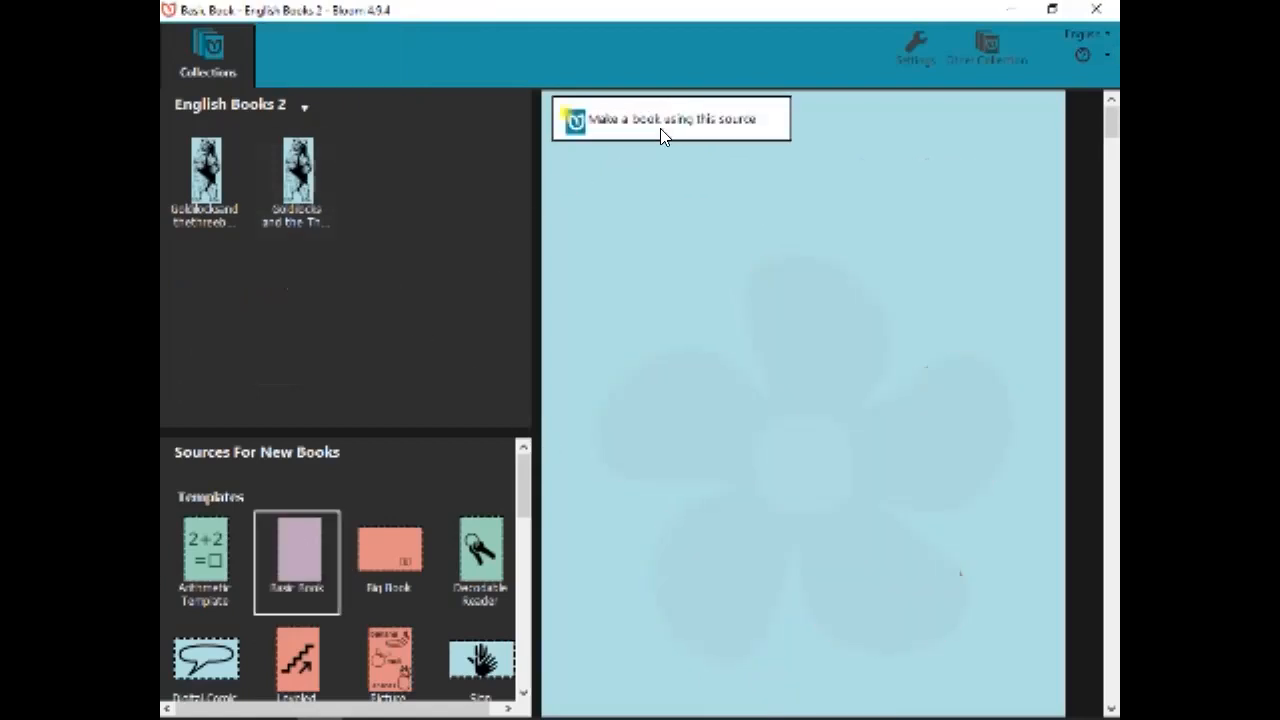
{"action": "left_click", "coordinate": [666, 126]}
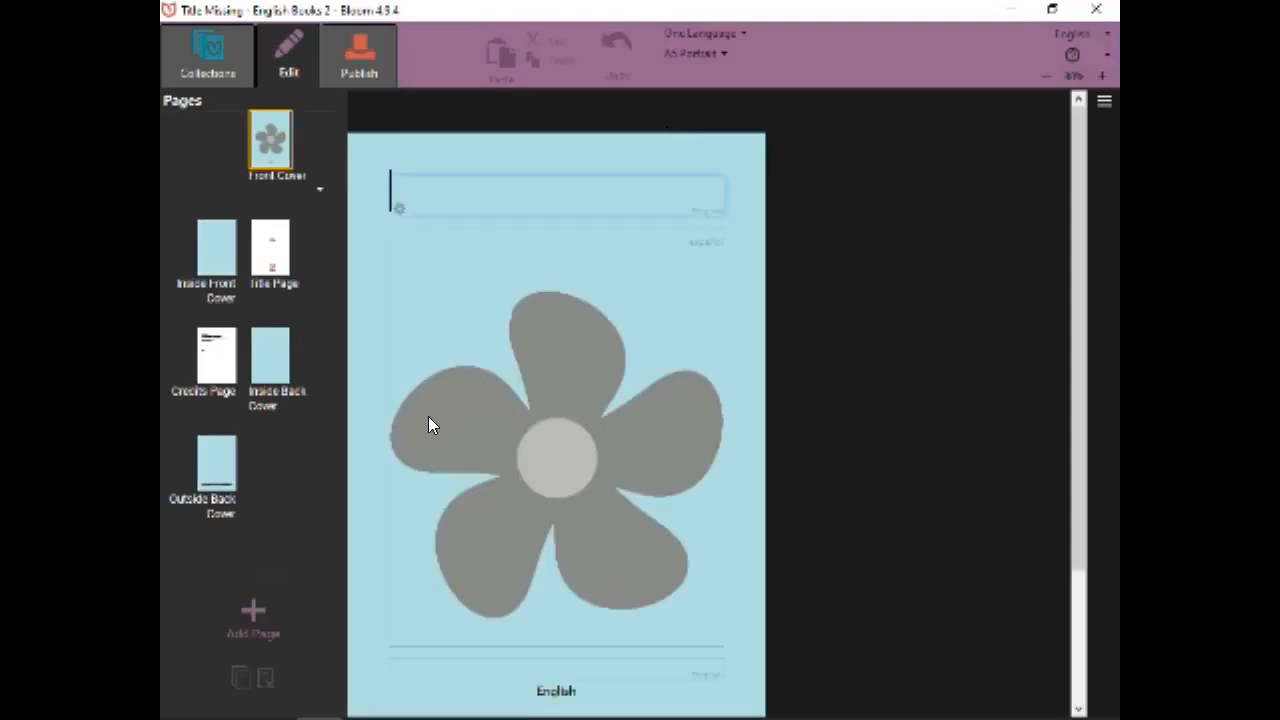
{"action": "left_click", "coordinate": [252, 620]}
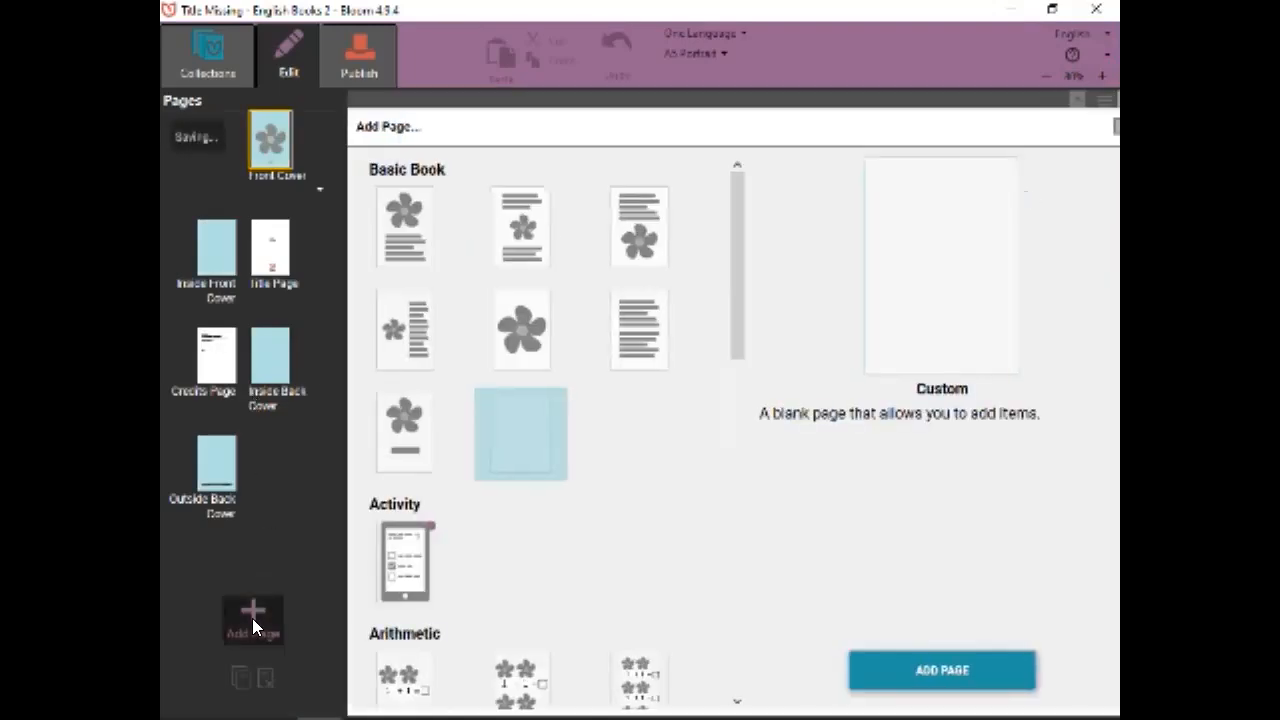
{"action": "left_click", "coordinate": [531, 323]}
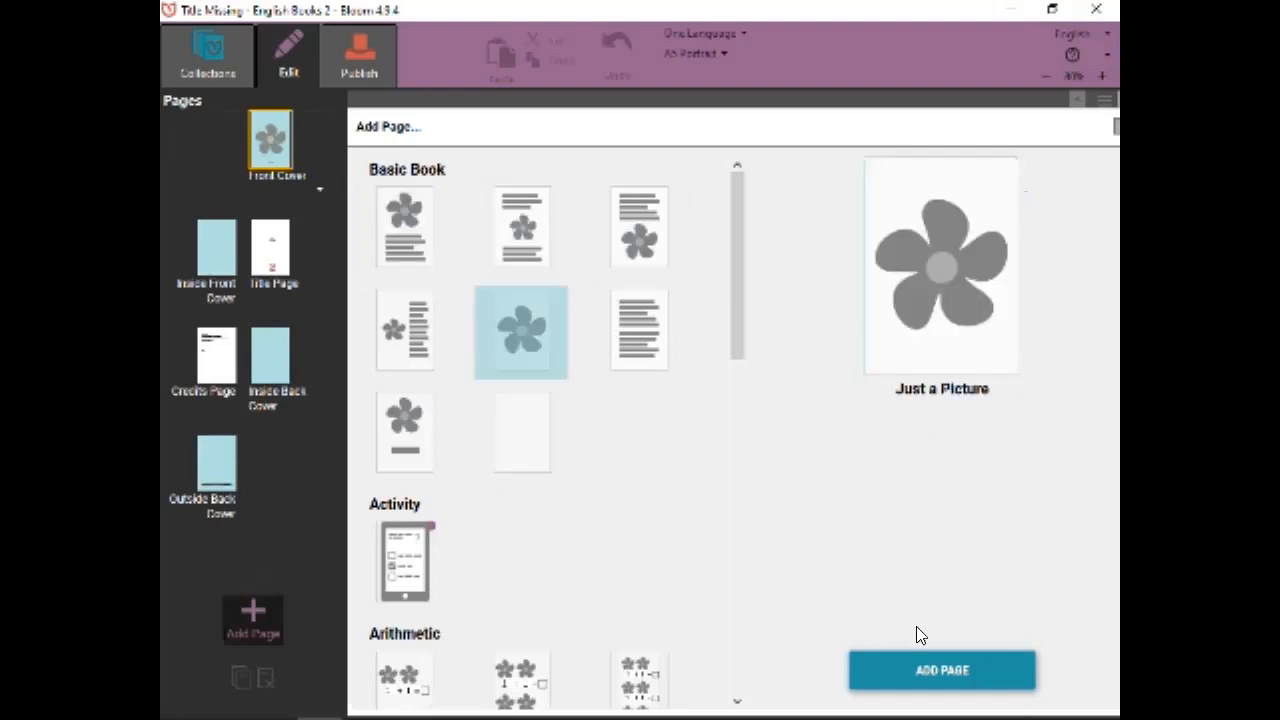
{"action": "left_click", "coordinate": [948, 664]}
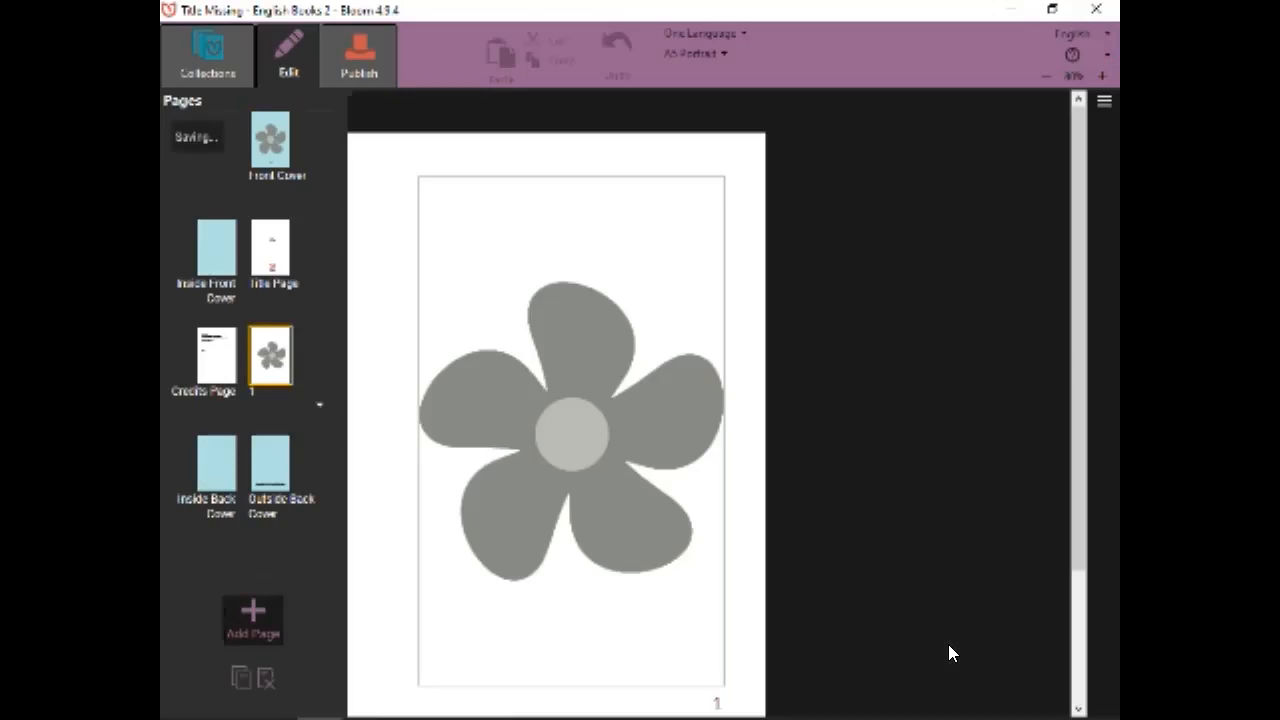
Enable the Comic Tool for the new book's page 1.
{"action": "left_click", "coordinate": [1103, 104]}
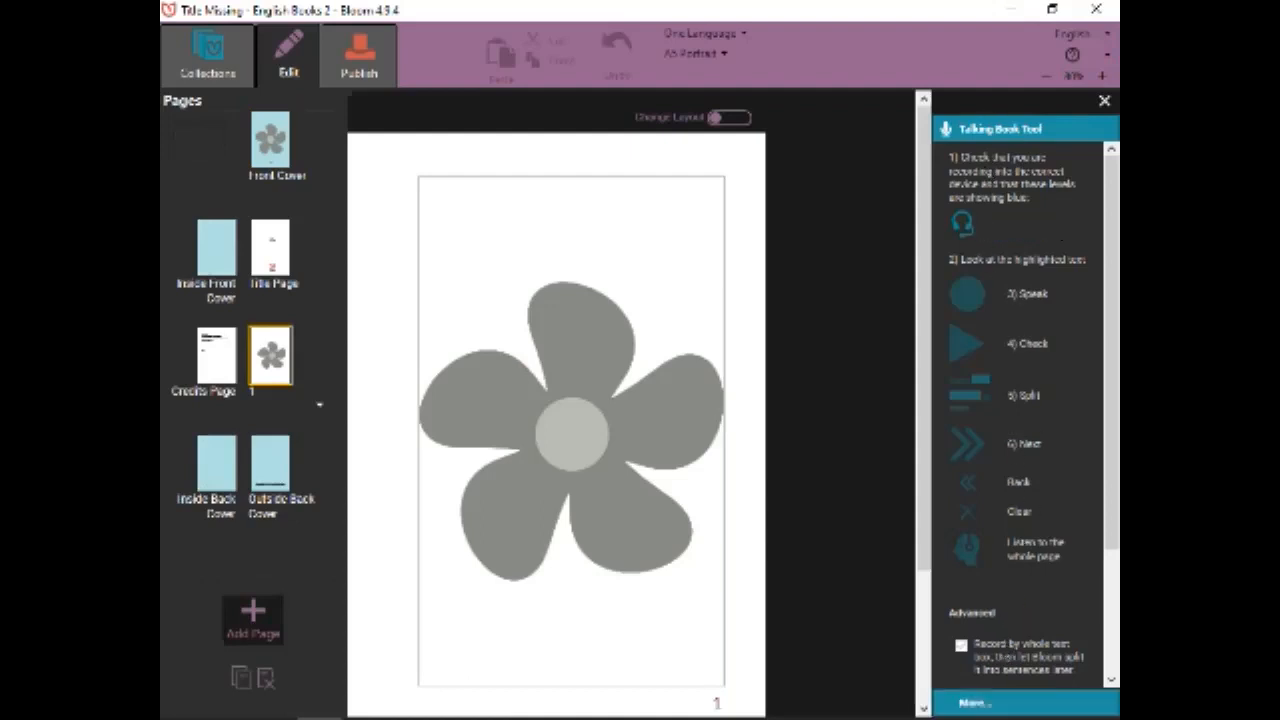
{"action": "left_click", "coordinate": [975, 703]}
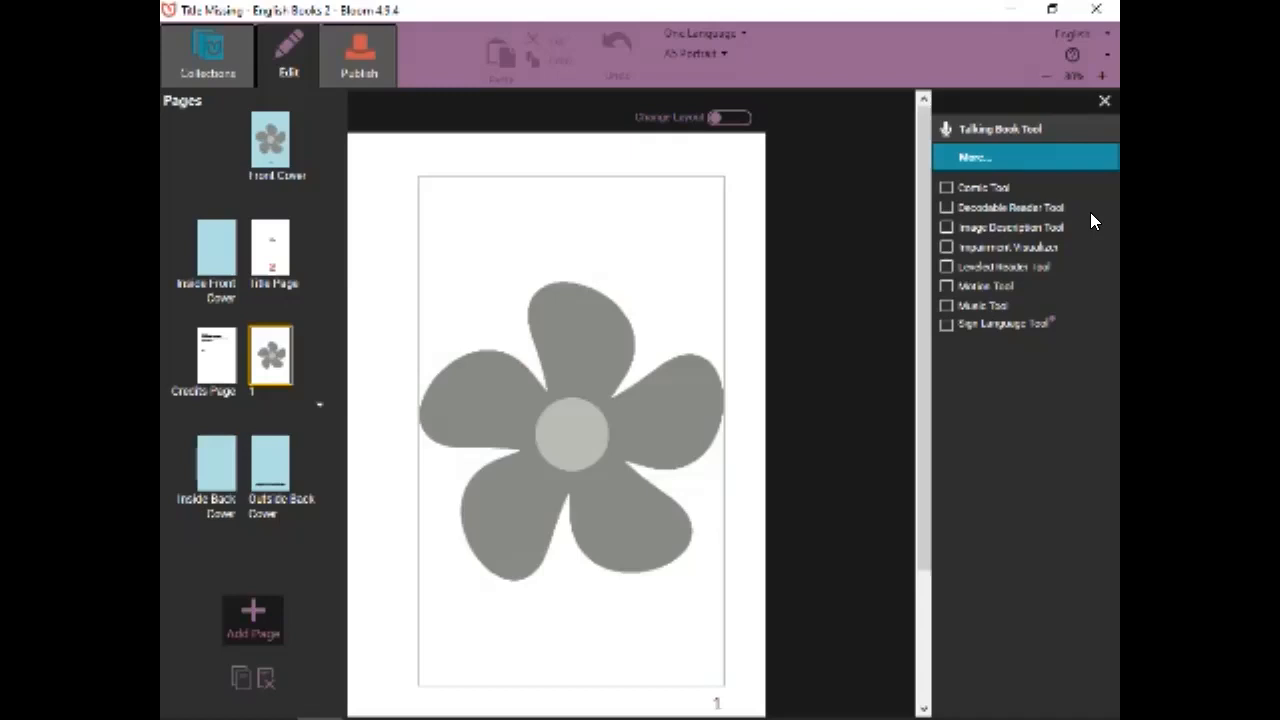
{"action": "left_click", "coordinate": [947, 190]}
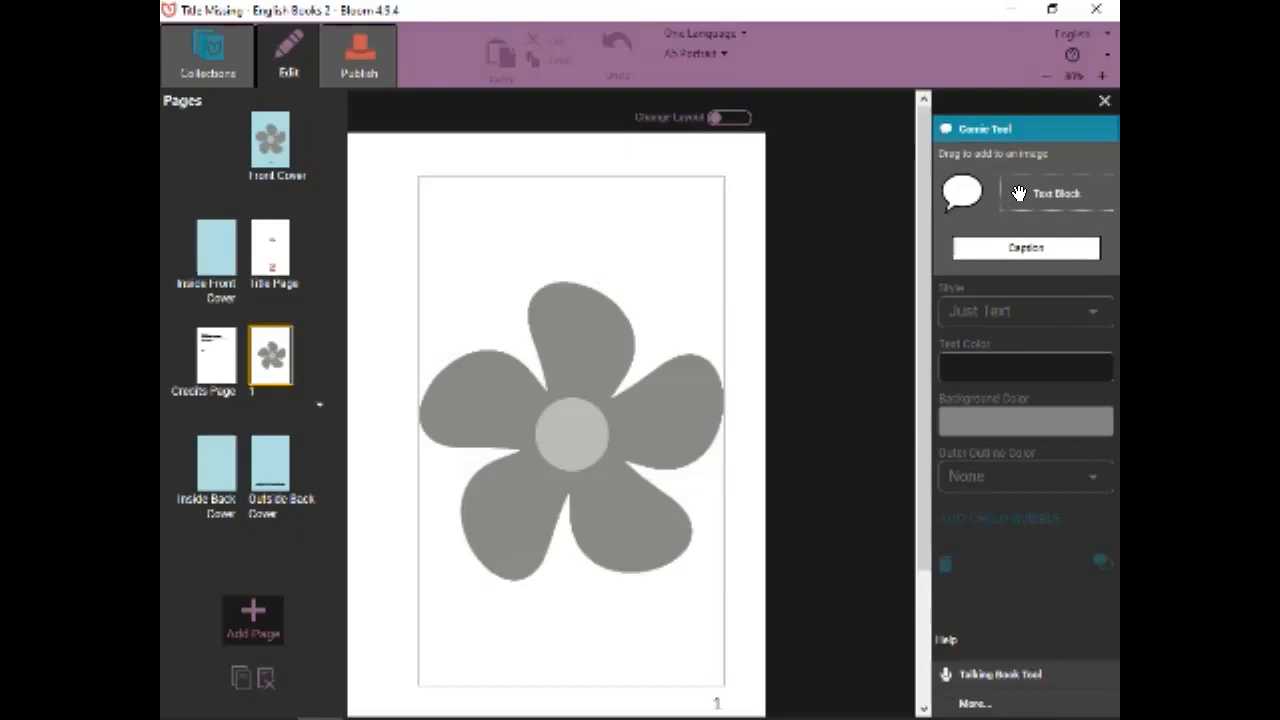
Search the image galleries for "boys" and place the drawing of two seated figures reading a book on page 1.
{"action": "mouse_move", "coordinate": [694, 196]}
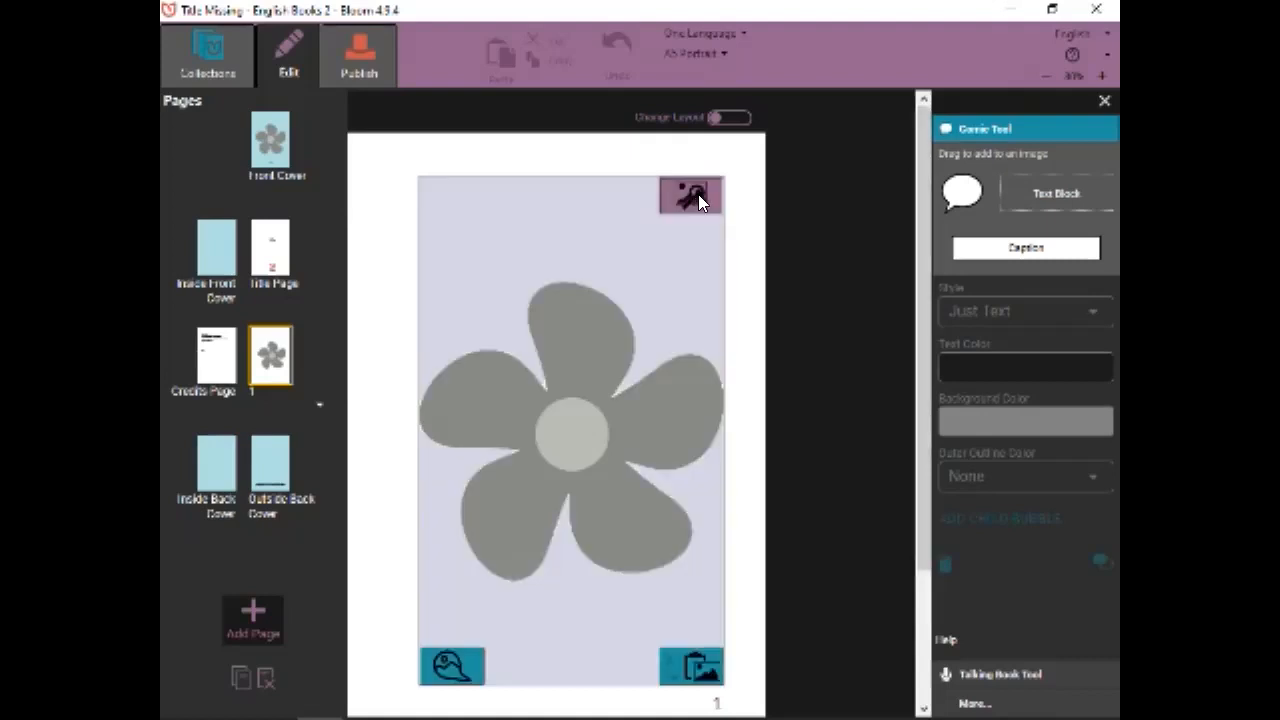
{"action": "left_click", "coordinate": [698, 198]}
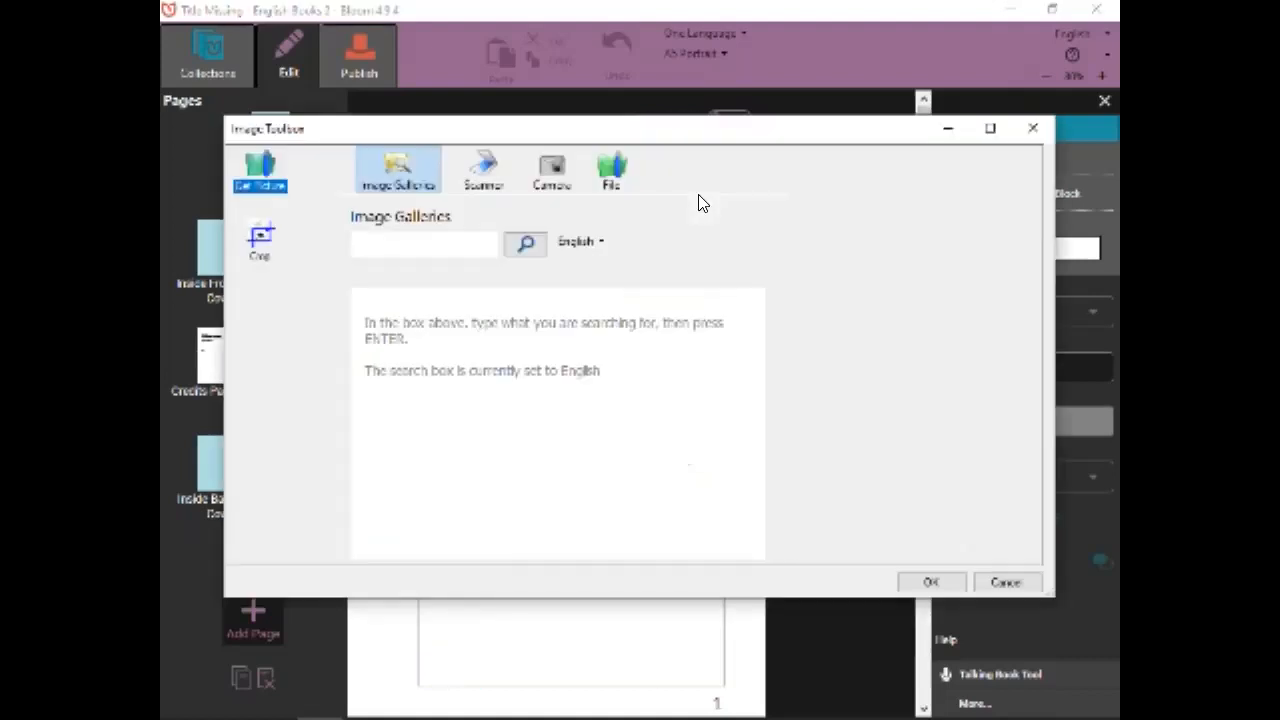
{"action": "type", "text": "boys"}
{"action": "left_click", "coordinate": [517, 248]}
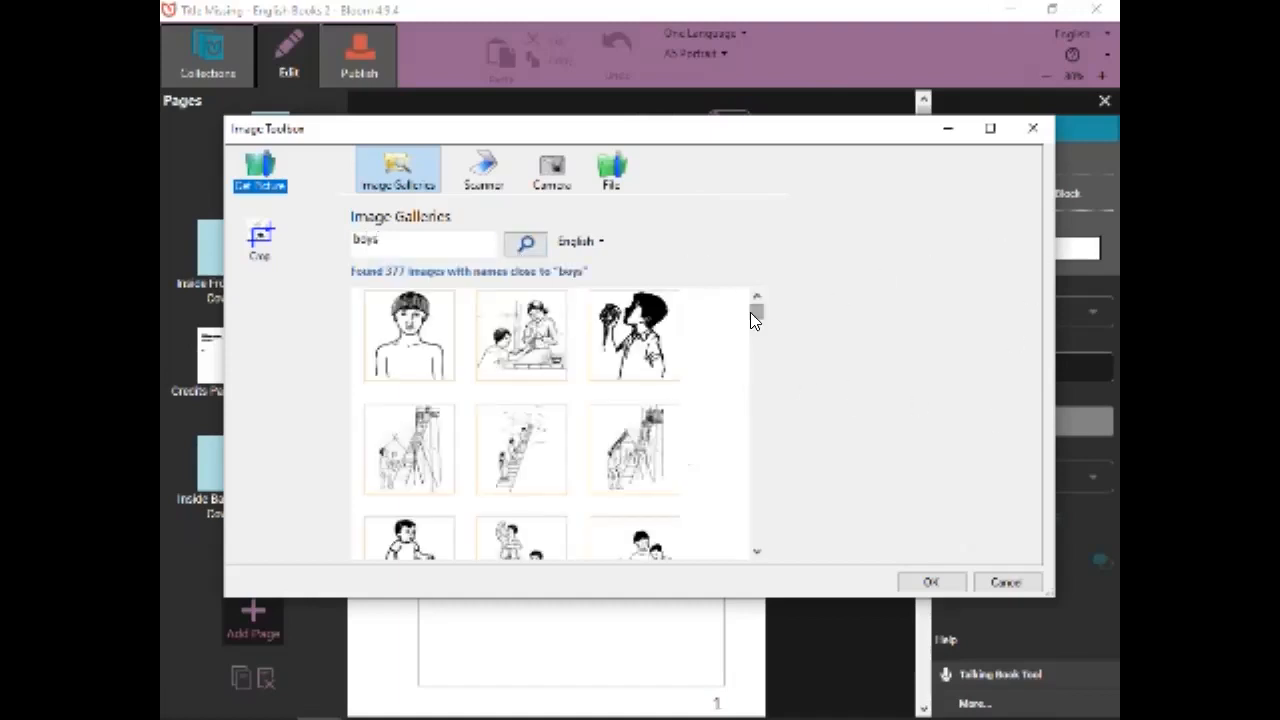
{"action": "scroll", "coordinate": [655, 383], "scroll_direction": "down", "scroll_amount": 3}
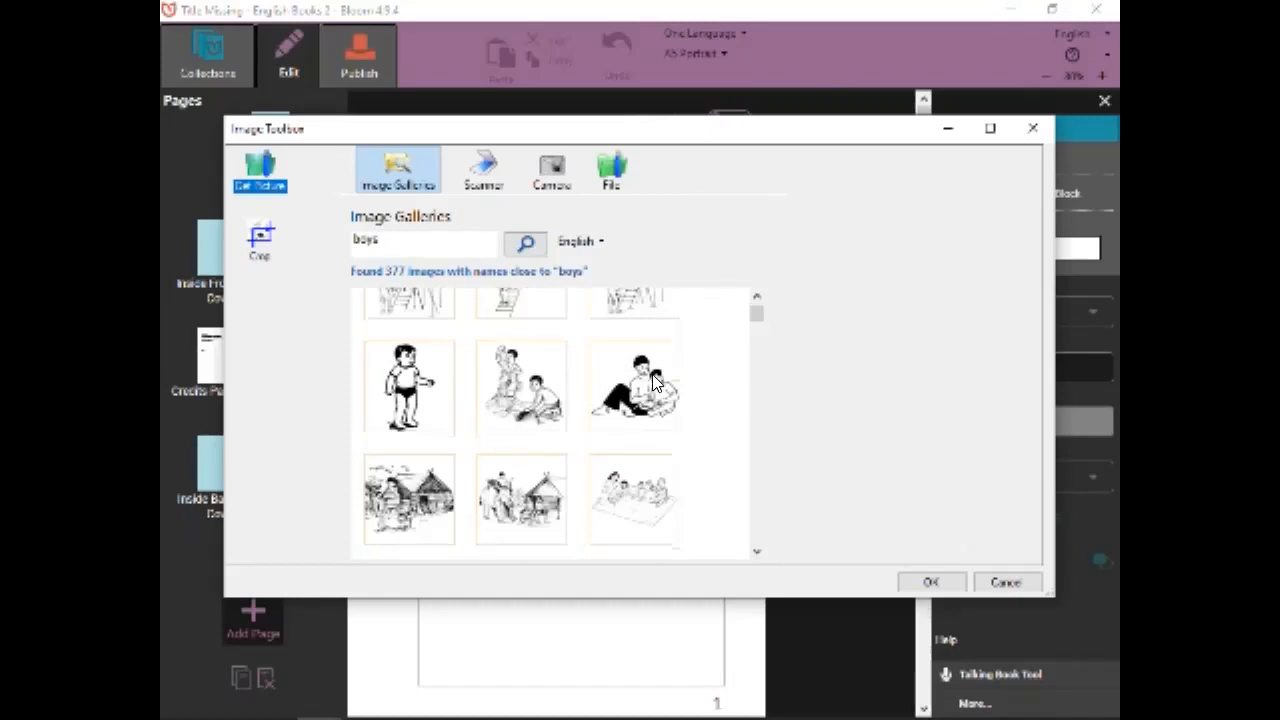
{"action": "left_click", "coordinate": [655, 383]}
{"action": "left_click", "coordinate": [928, 578]}
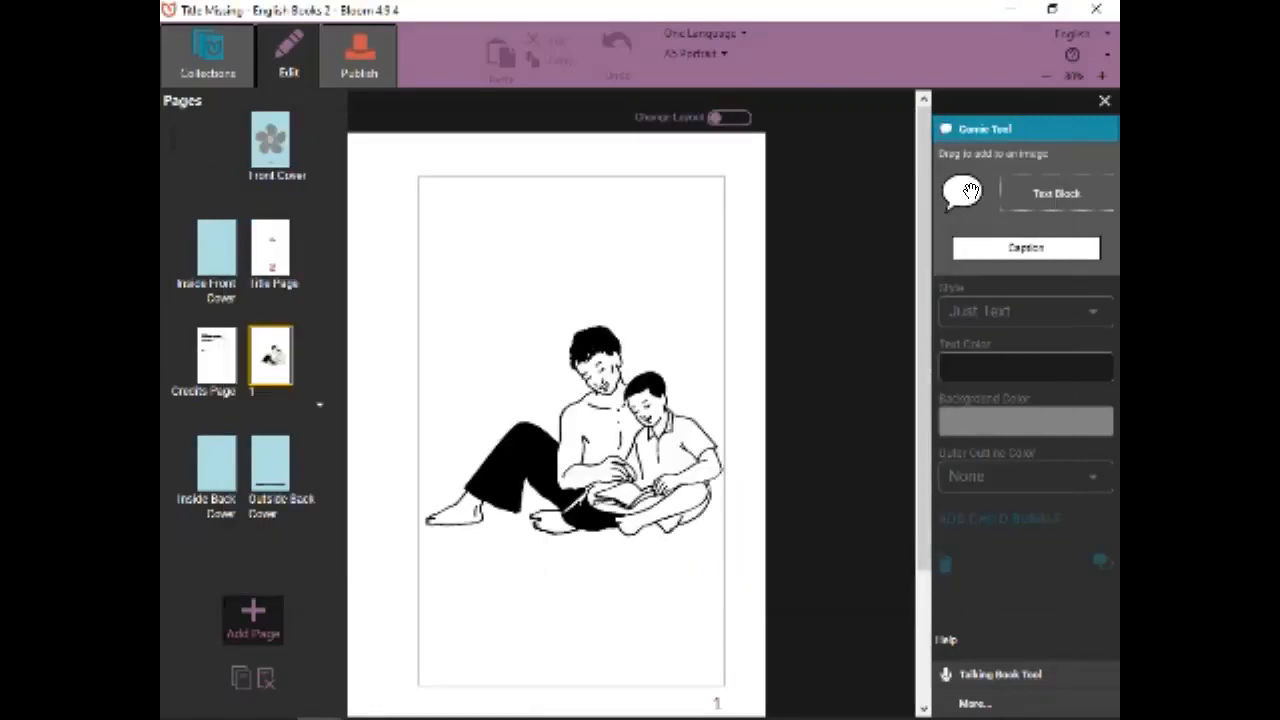
Add a speech bubble with its tail at the larger figure's mouth and the text "And then the girl went into the house".
{"action": "left_click_drag", "start_coordinate": [964, 192], "coordinate": [546, 292]}
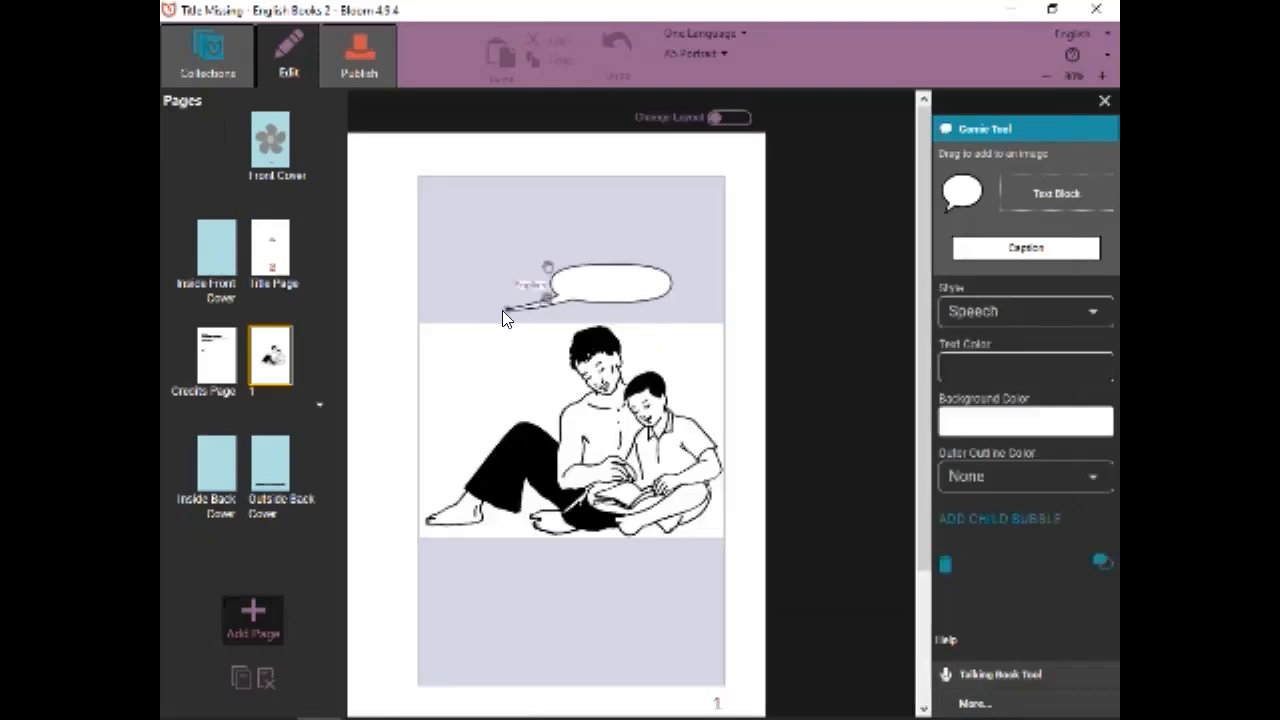
{"action": "left_click_drag", "start_coordinate": [507, 313], "coordinate": [594, 372]}
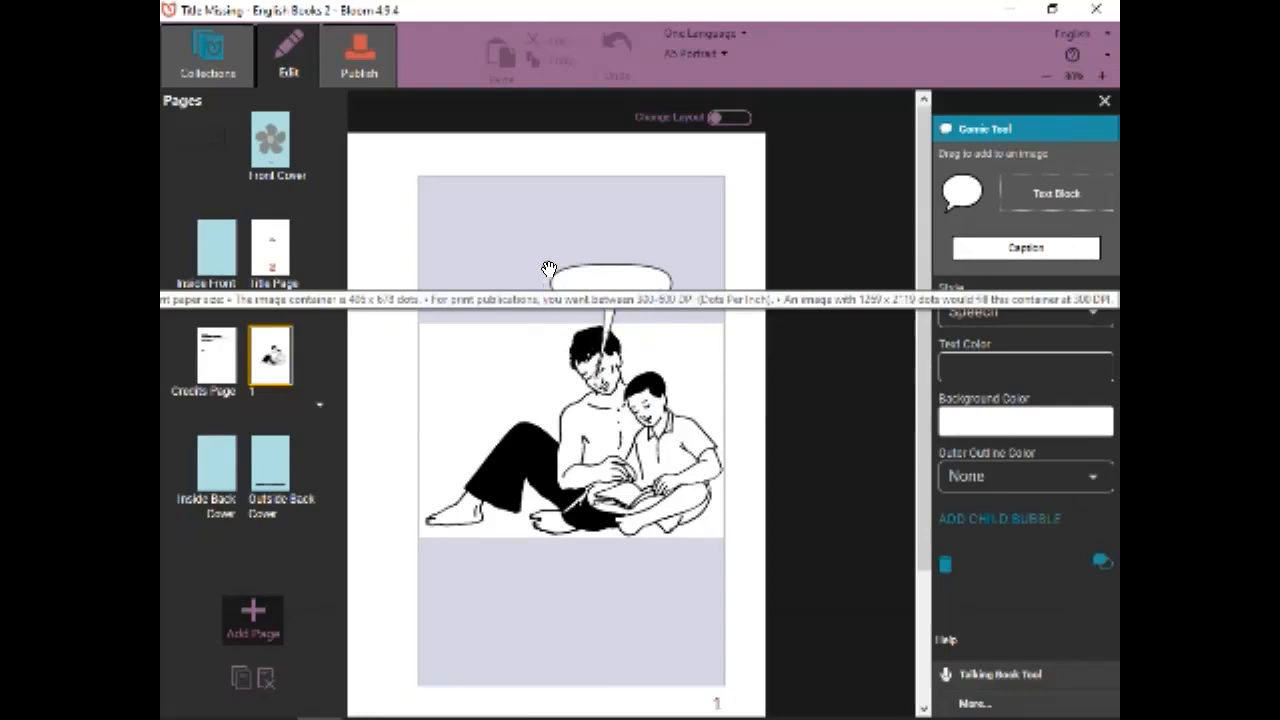
{"action": "left_click_drag", "start_coordinate": [531, 268], "coordinate": [424, 257]}
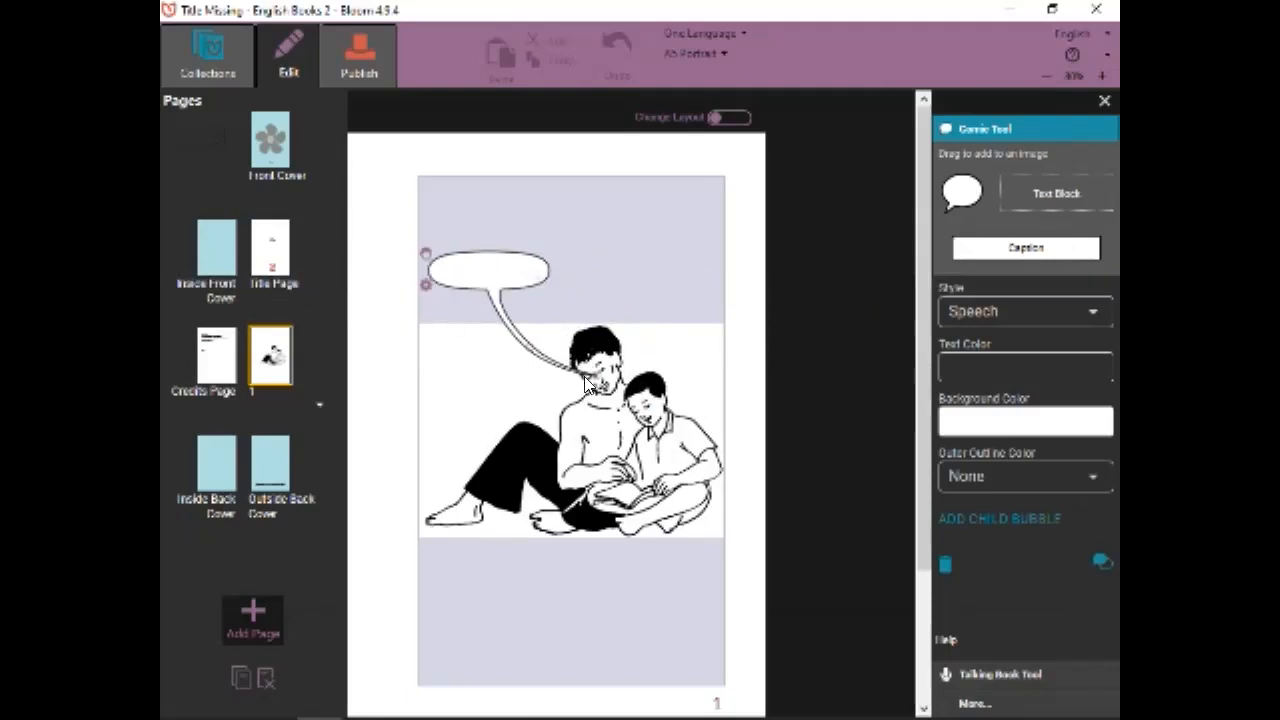
{"action": "mouse_move", "coordinate": [585, 375]}
{"action": "left_mouse_down"}
{"action": "mouse_move", "coordinate": [571, 378]}
{"action": "mouse_move", "coordinate": [579, 385]}
{"action": "left_mouse_up"}
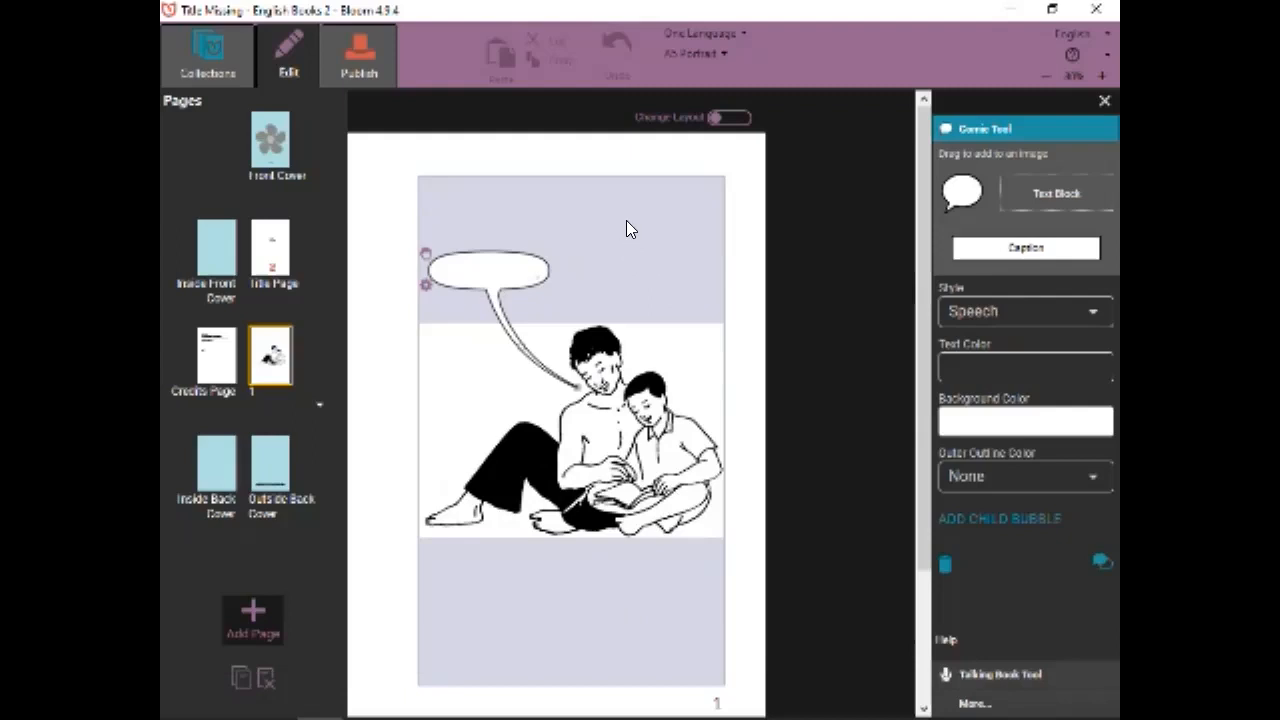
{"action": "left_click", "coordinate": [482, 275]}
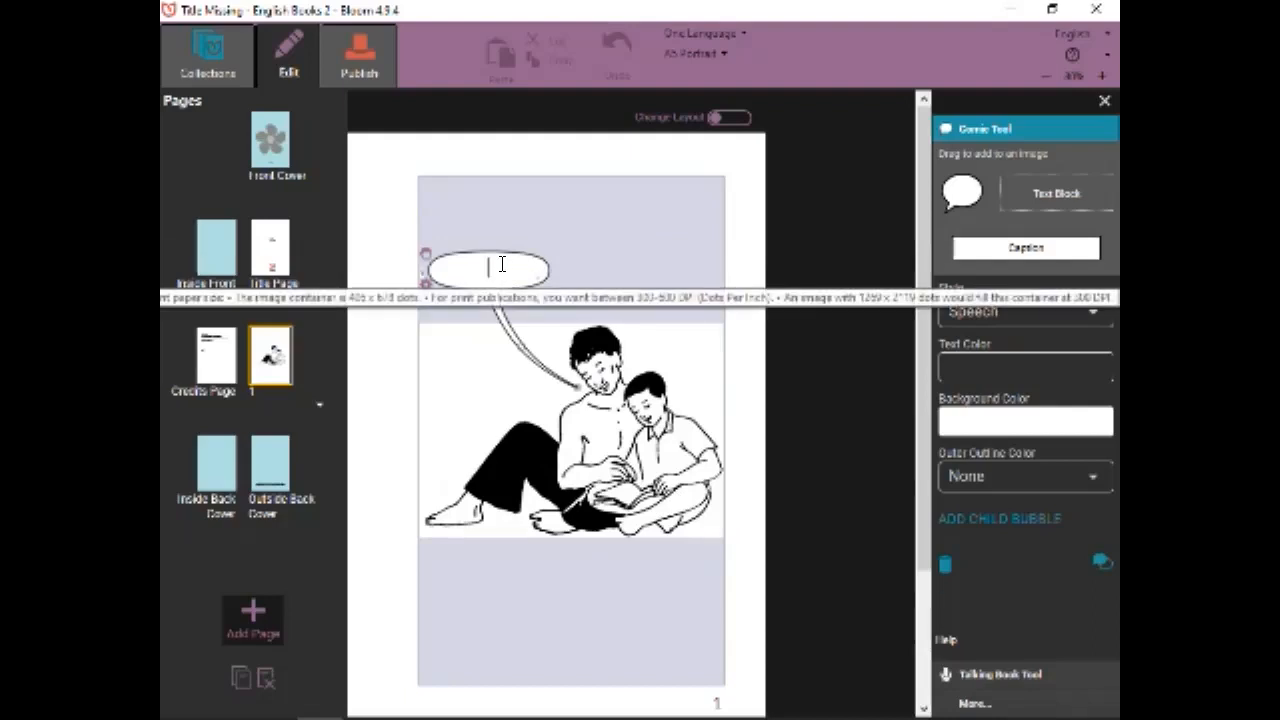
{"action": "type", "text": "And then the girl went into the house"}
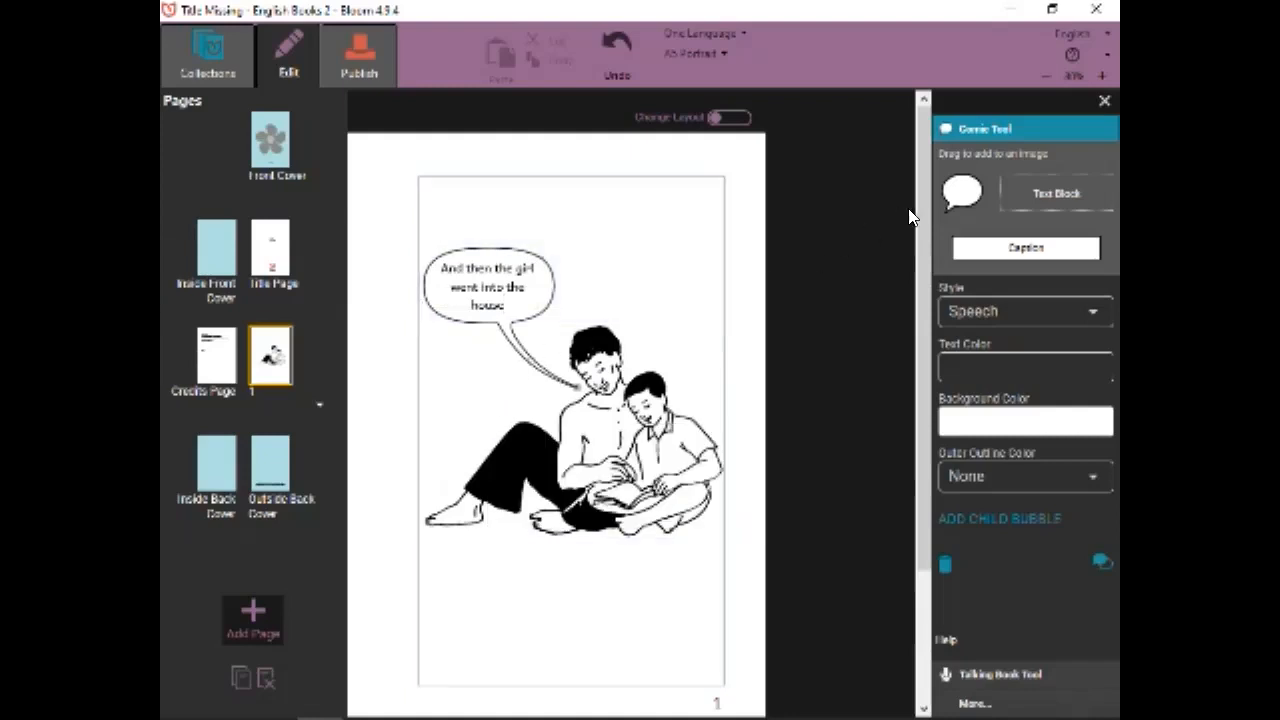
Add a second speech bubble above the smaller boy and point its tail towards his mouth.
{"action": "left_click_drag", "start_coordinate": [966, 186], "coordinate": [696, 363]}
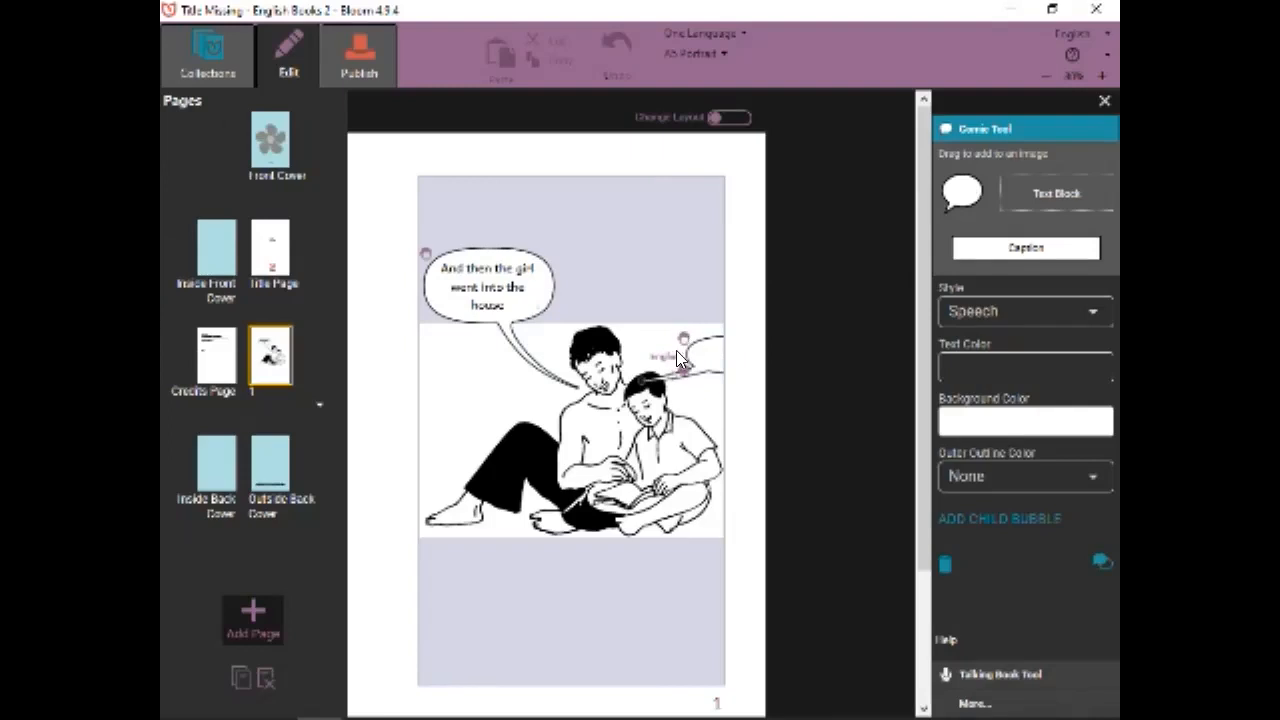
{"action": "left_click_drag", "start_coordinate": [662, 330], "coordinate": [645, 300]}
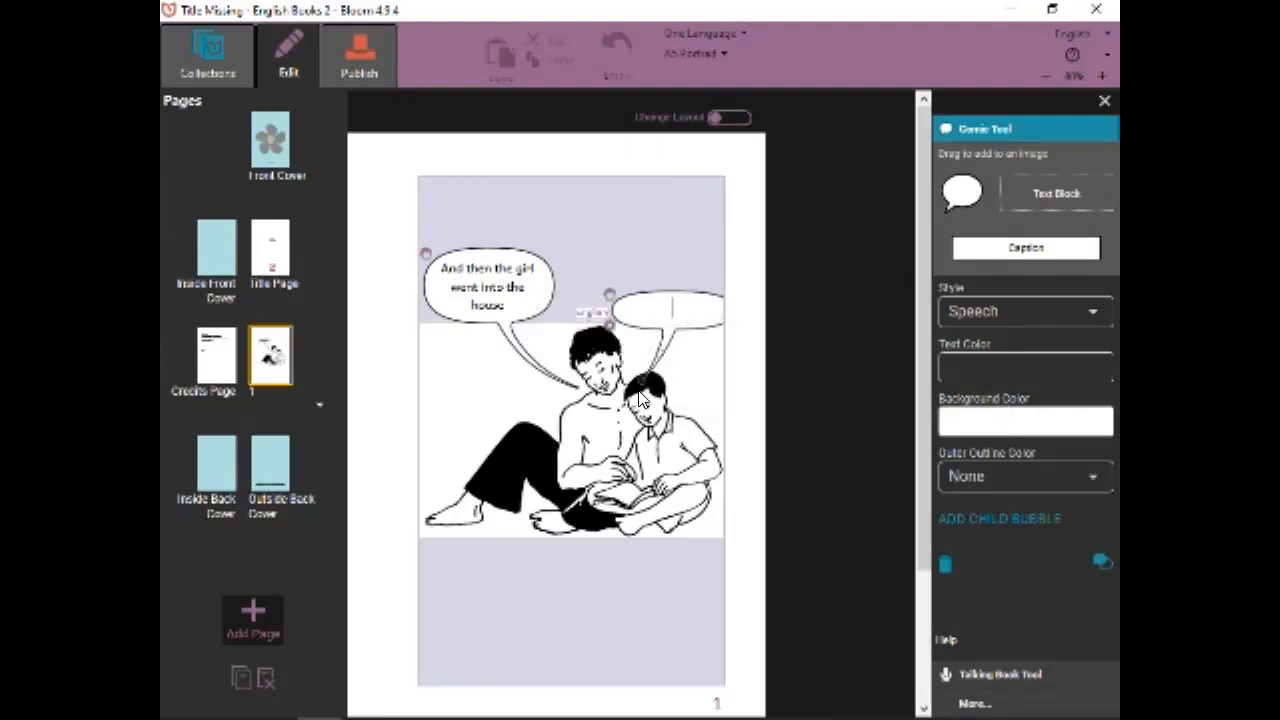
{"action": "left_click_drag", "start_coordinate": [645, 388], "coordinate": [652, 420]}
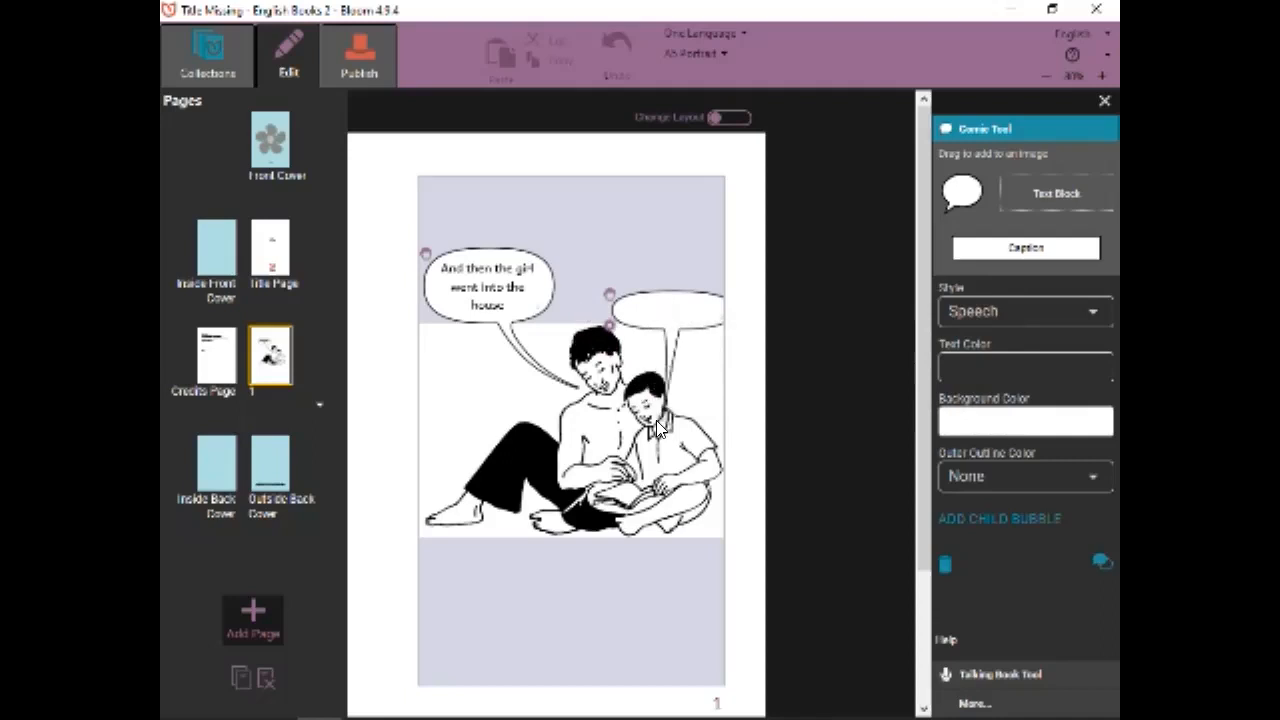
Try a dark red background on the smaller boy's speech bubble and set it back to white.
{"action": "left_click", "coordinate": [662, 304]}
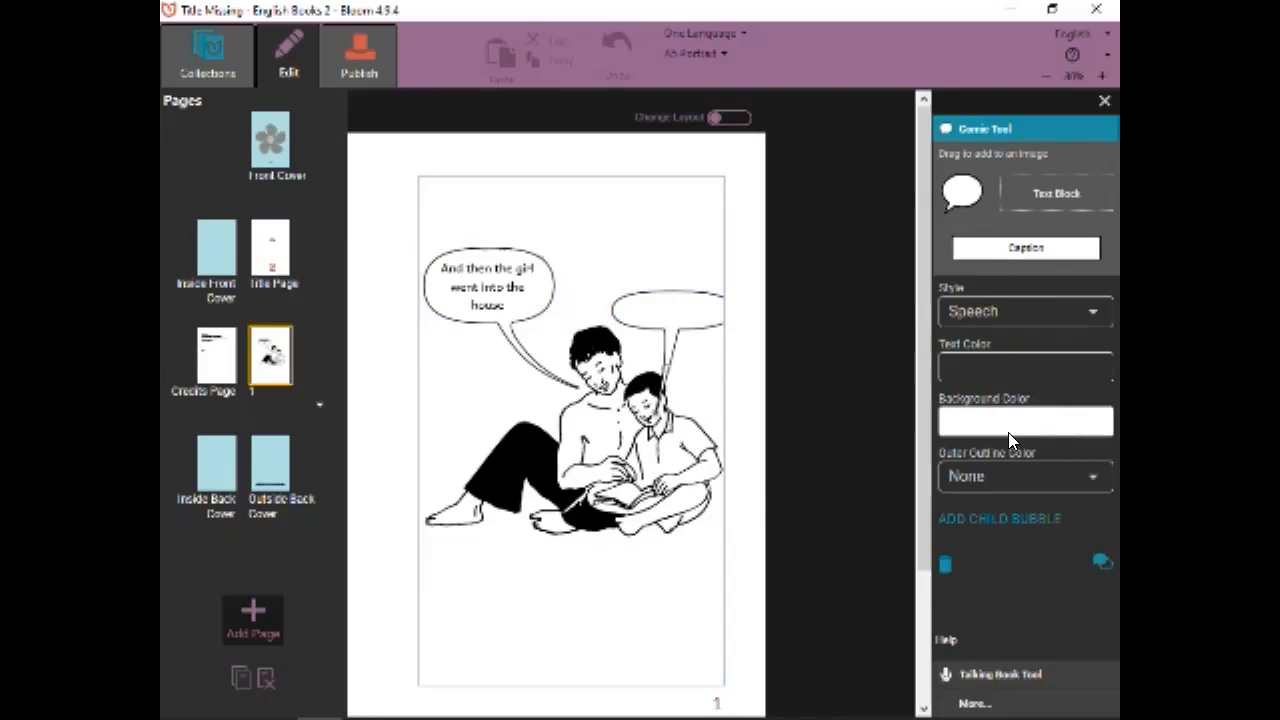
{"action": "left_click", "coordinate": [806, 376]}
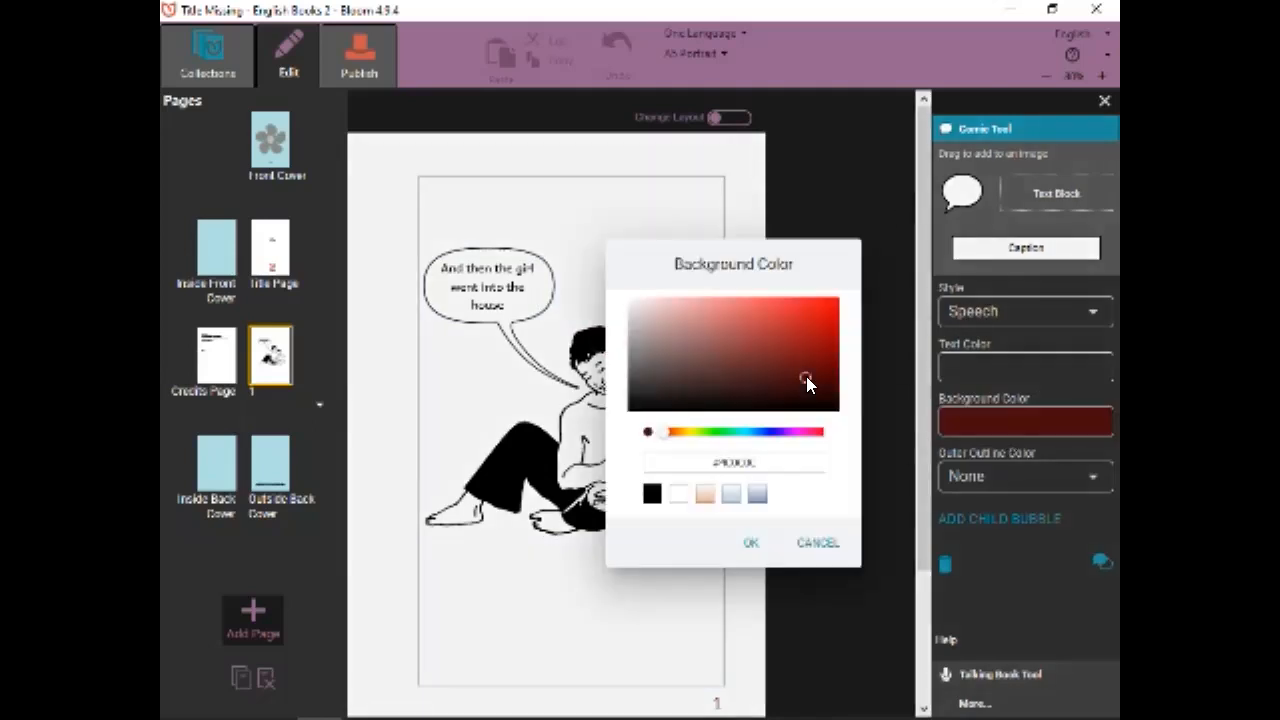
{"action": "left_click", "coordinate": [756, 541]}
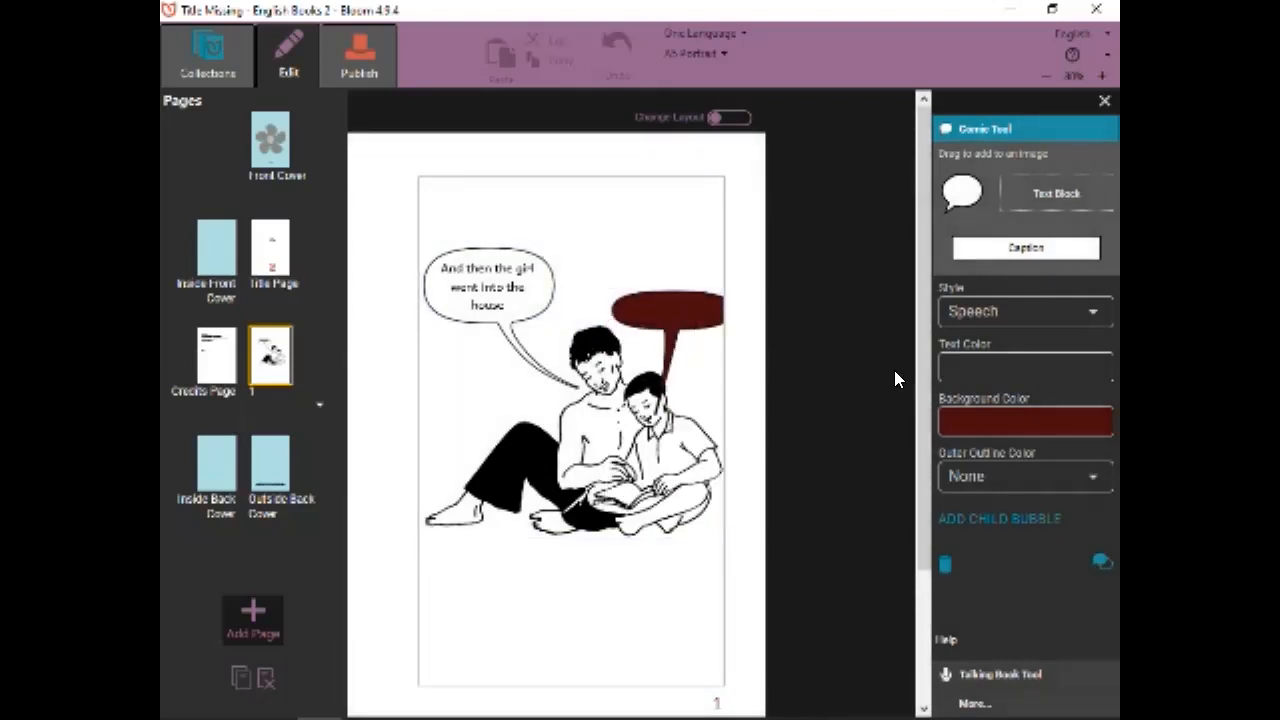
{"action": "left_click", "coordinate": [985, 410]}
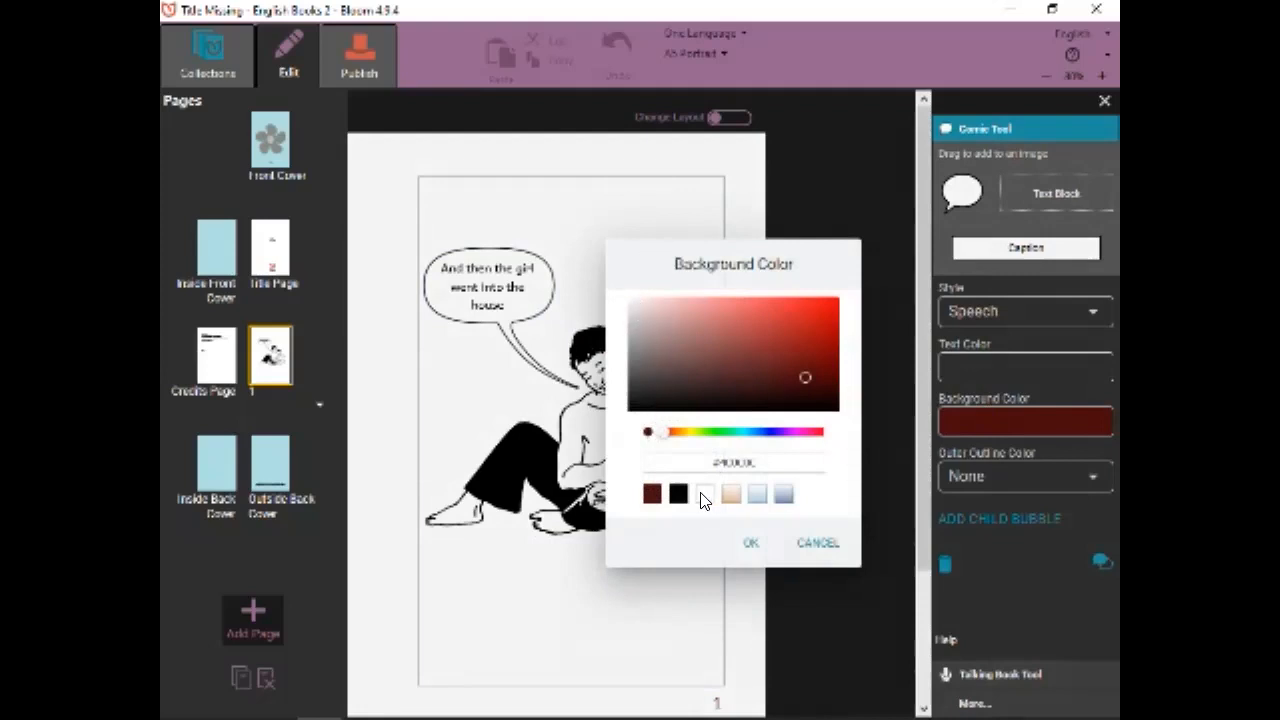
{"action": "left_click", "coordinate": [752, 548]}
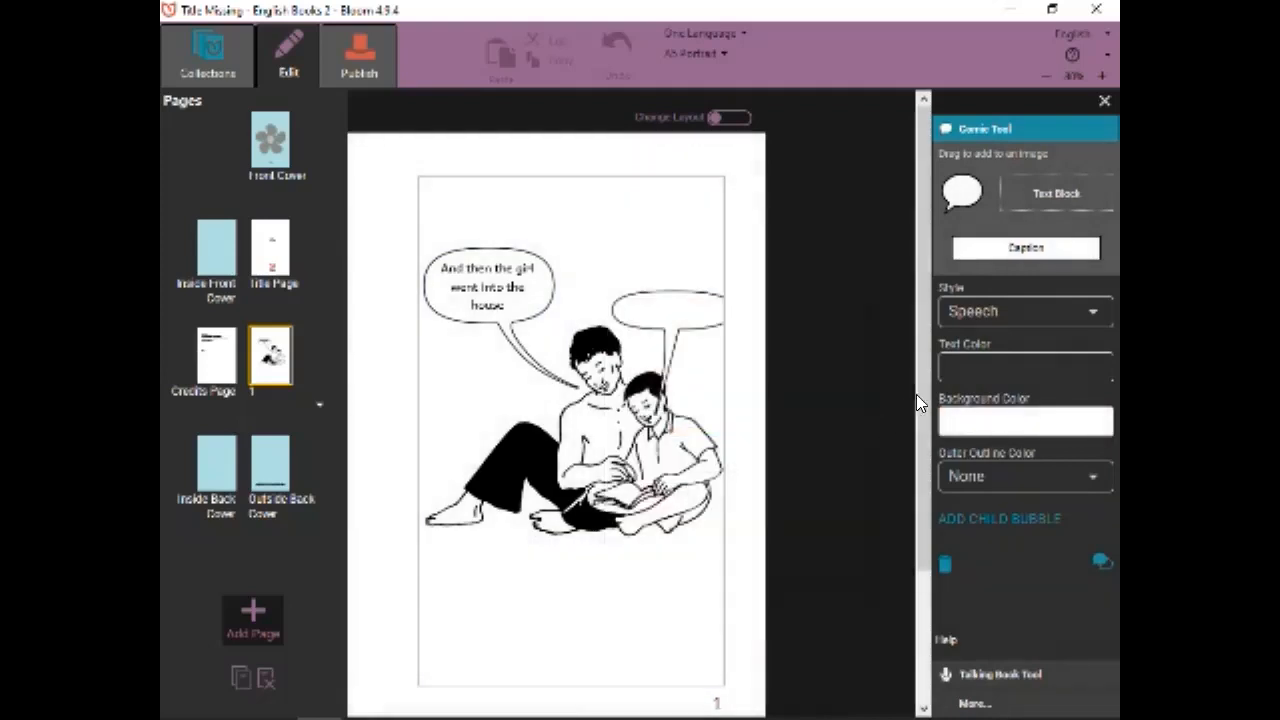
Set the smaller boy's bubble text color to dark red and enter "Will the bears come back" in it.
{"action": "left_click", "coordinate": [986, 366]}
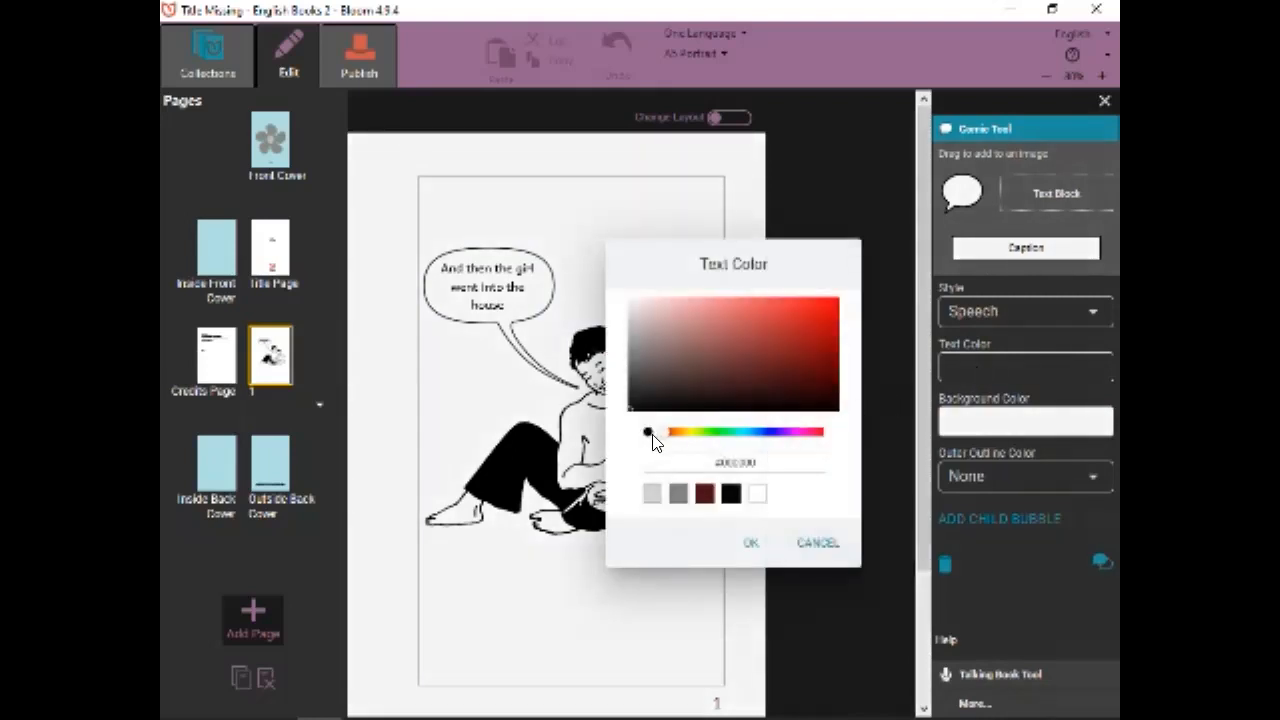
{"action": "left_click", "coordinate": [714, 432]}
{"action": "mouse_move", "coordinate": [716, 440]}
{"action": "left_mouse_down"}
{"action": "mouse_move", "coordinate": [672, 437]}
{"action": "mouse_move", "coordinate": [817, 435]}
{"action": "mouse_move", "coordinate": [706, 433]}
{"action": "left_mouse_up"}
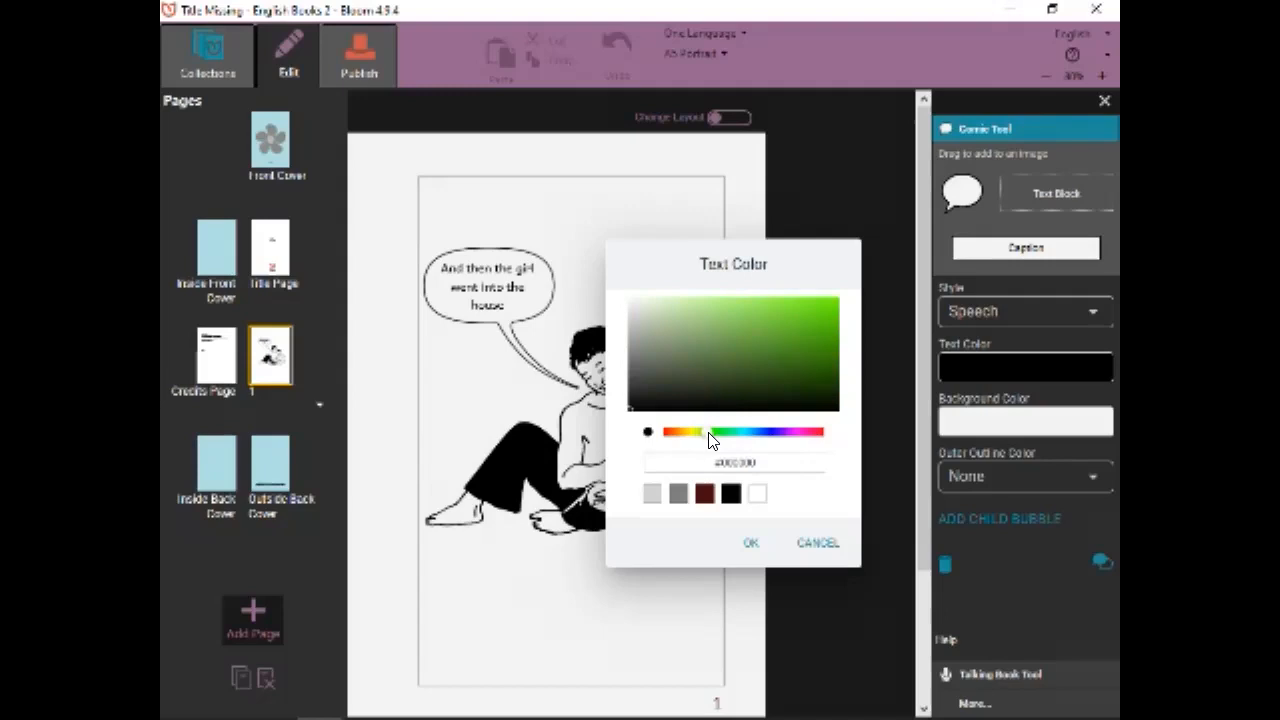
{"action": "left_click_drag", "start_coordinate": [782, 440], "coordinate": [669, 446]}
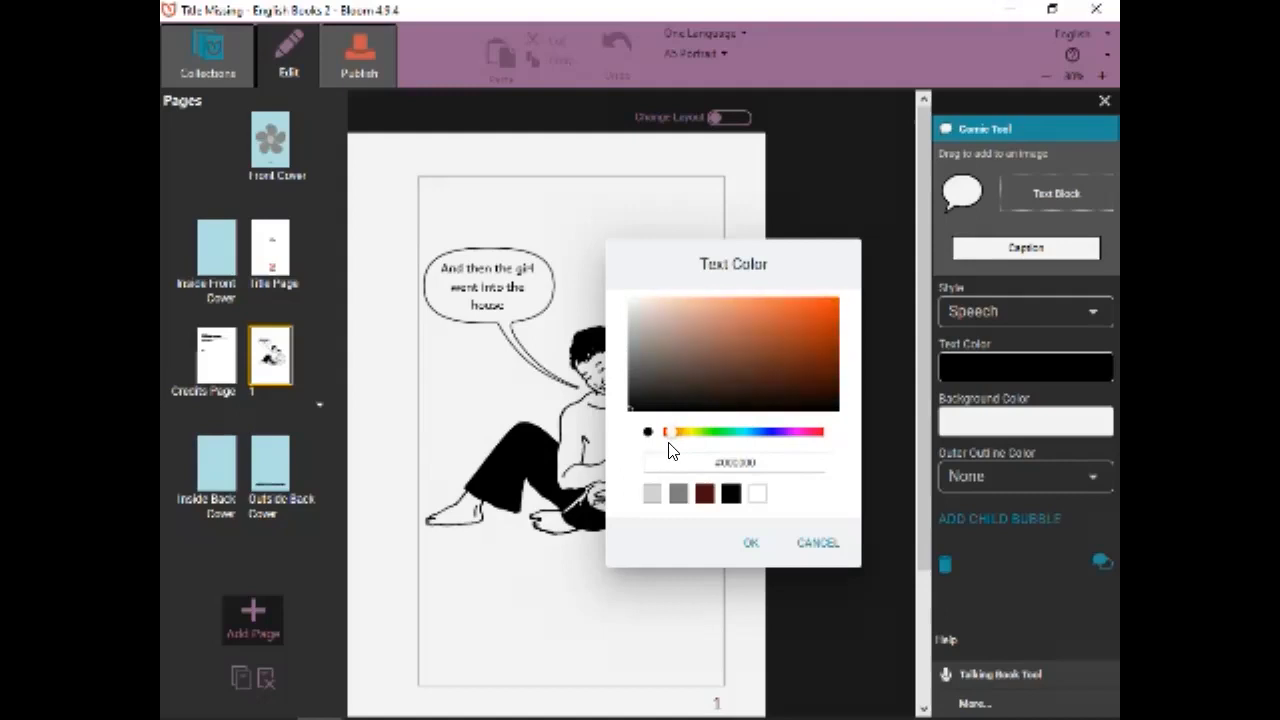
{"action": "left_click", "coordinate": [704, 497]}
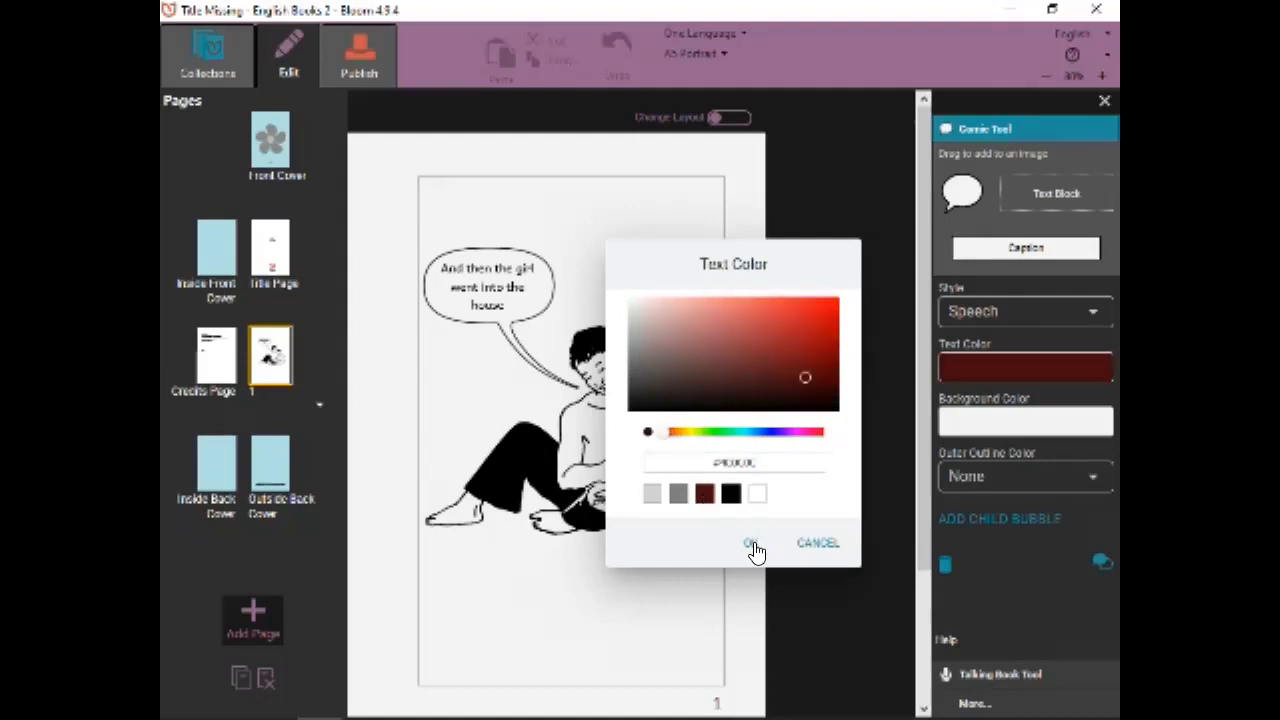
{"action": "left_click", "coordinate": [752, 545]}
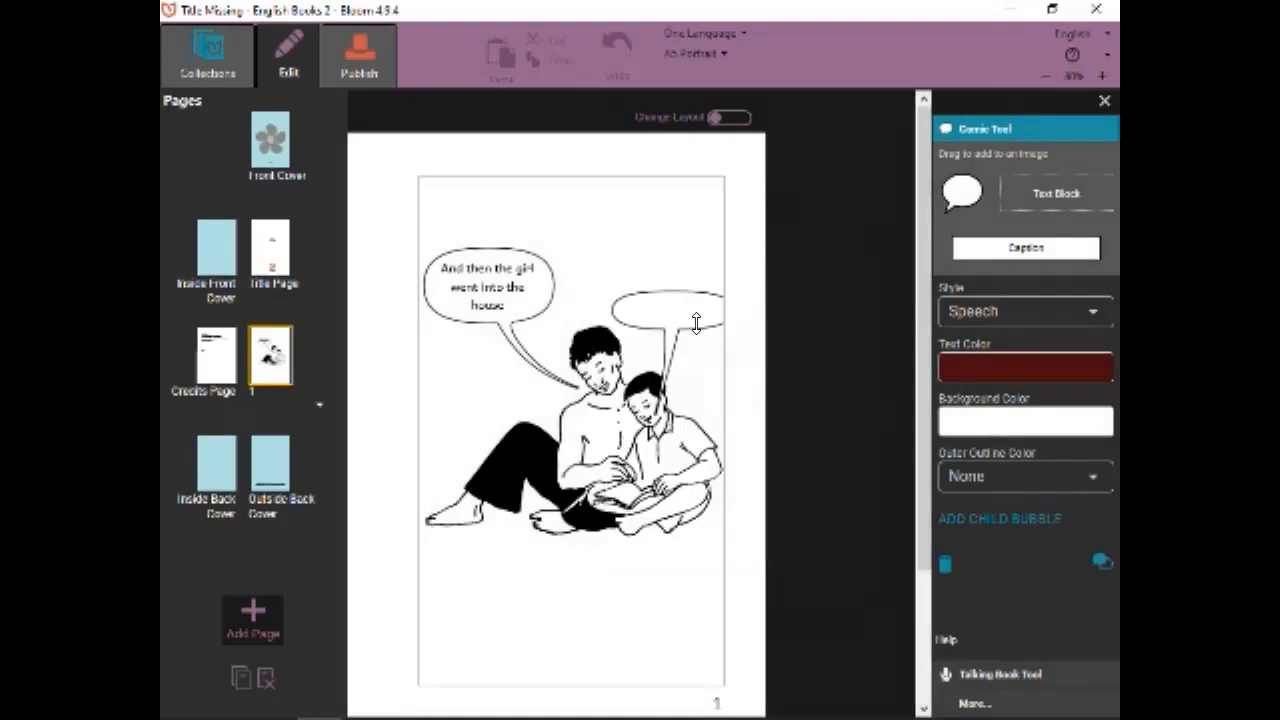
{"action": "left_click", "coordinate": [664, 311]}
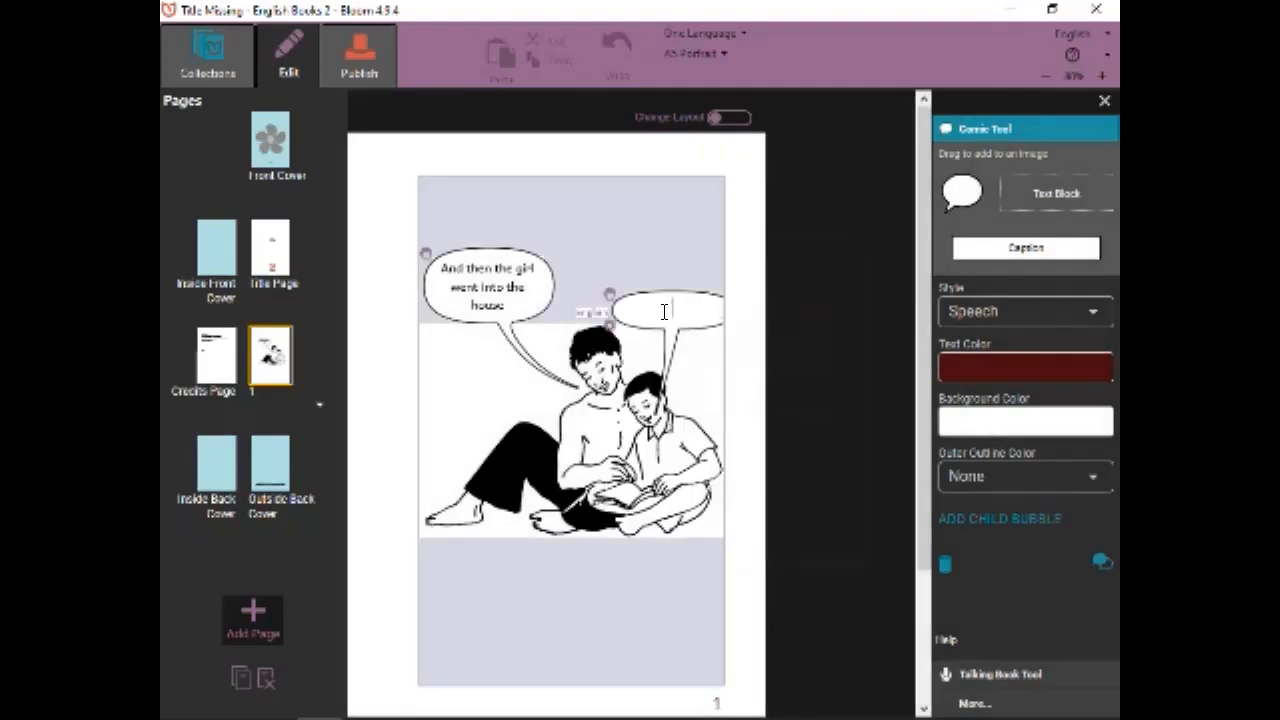
{"action": "type", "text": "Will the bears come back"}
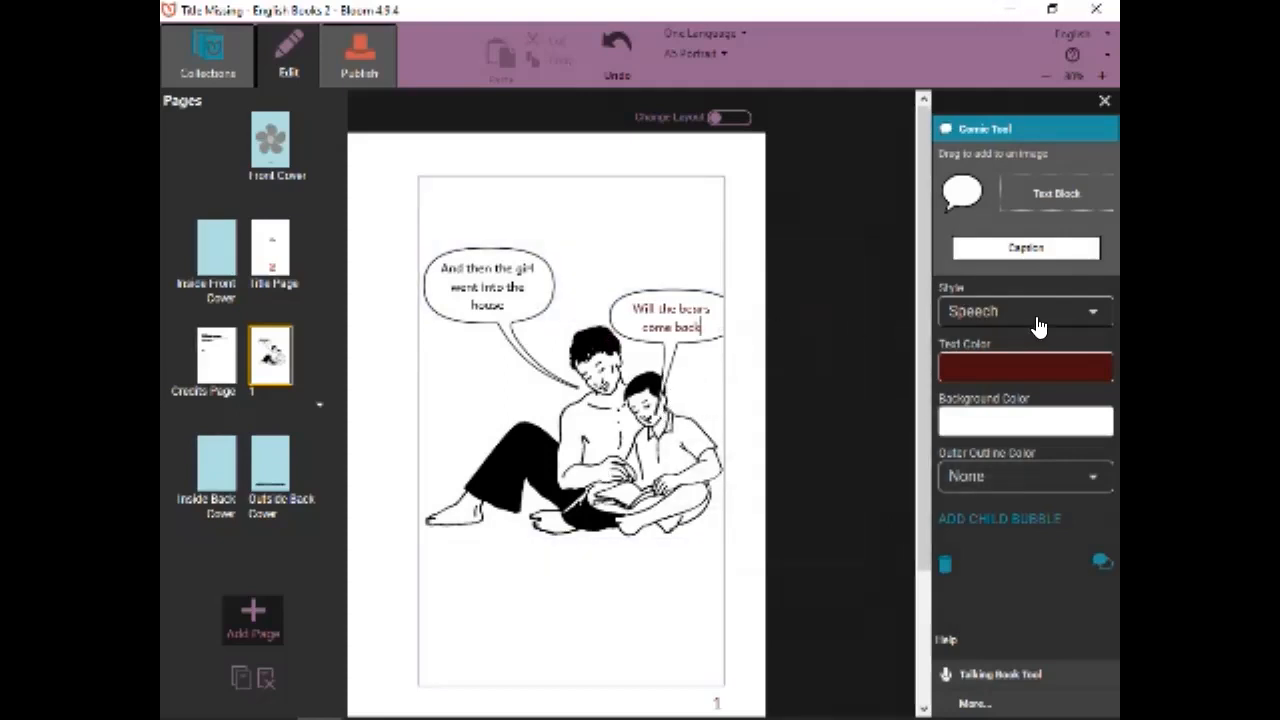
Change the smaller boy's bubble to the Thought style and move it fully inside the picture frame above his head.
{"action": "left_click", "coordinate": [1037, 326]}
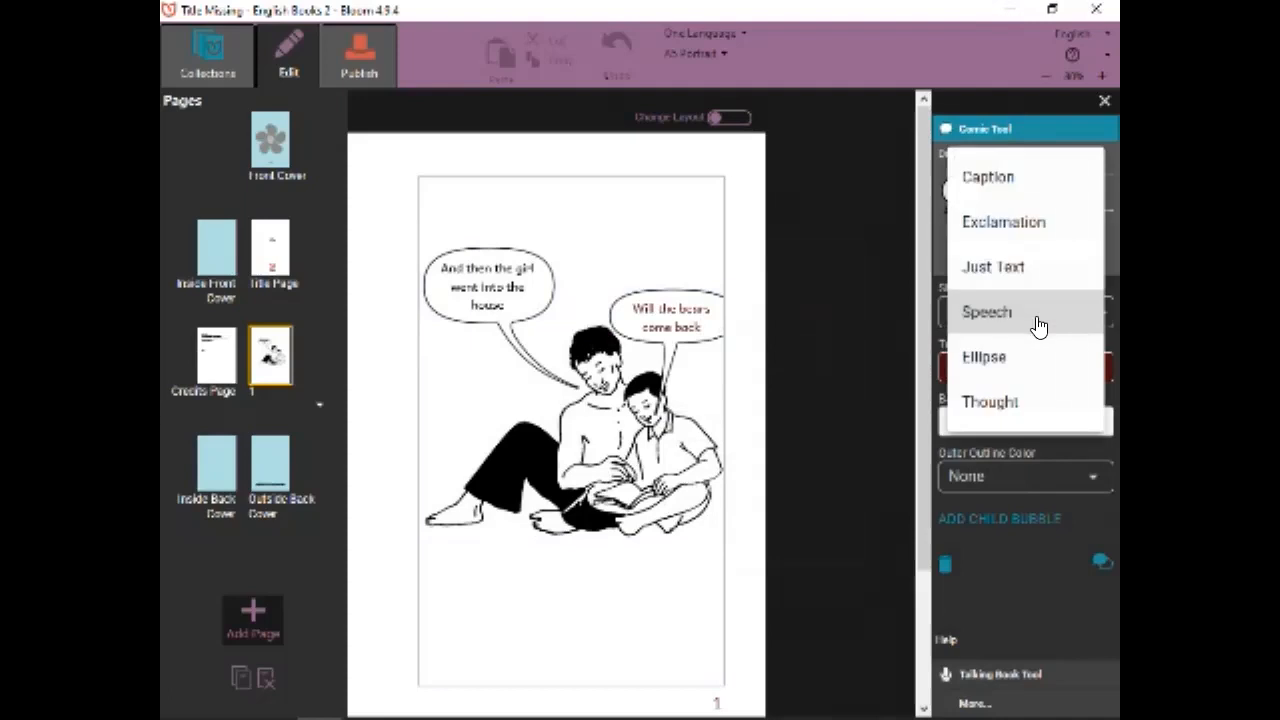
{"action": "left_click", "coordinate": [995, 402]}
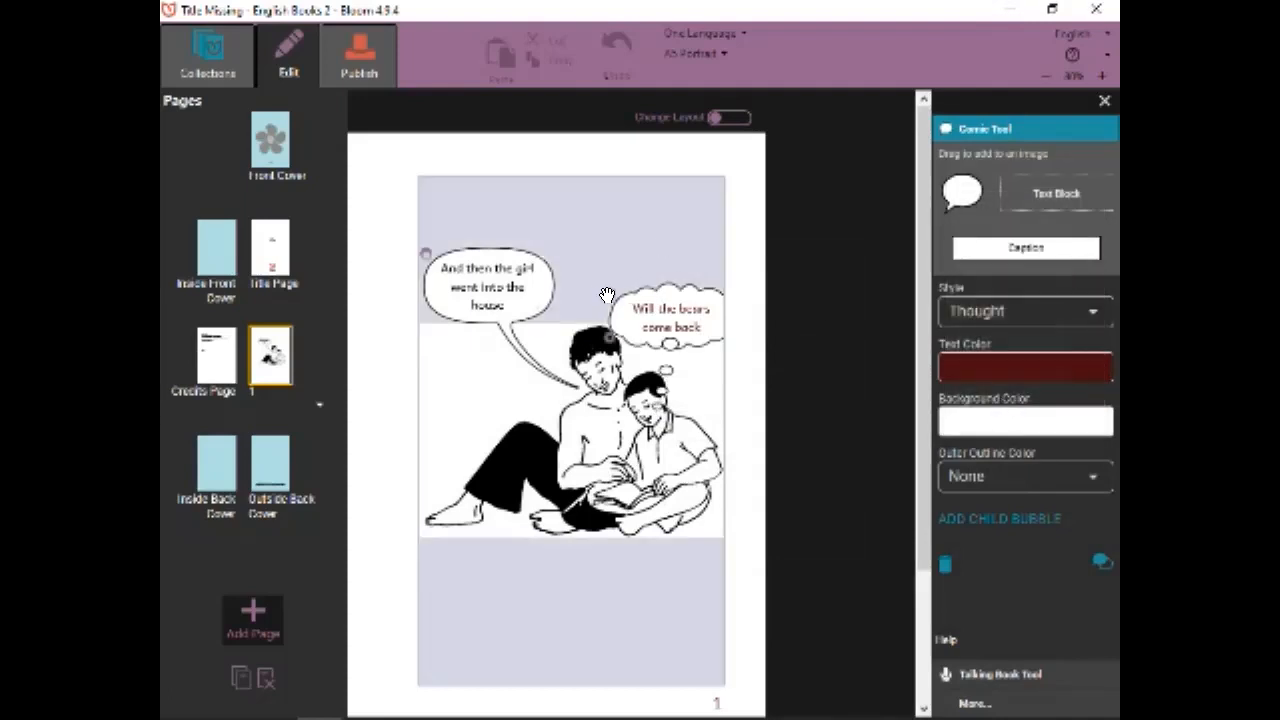
{"action": "left_click_drag", "start_coordinate": [607, 295], "coordinate": [587, 288]}
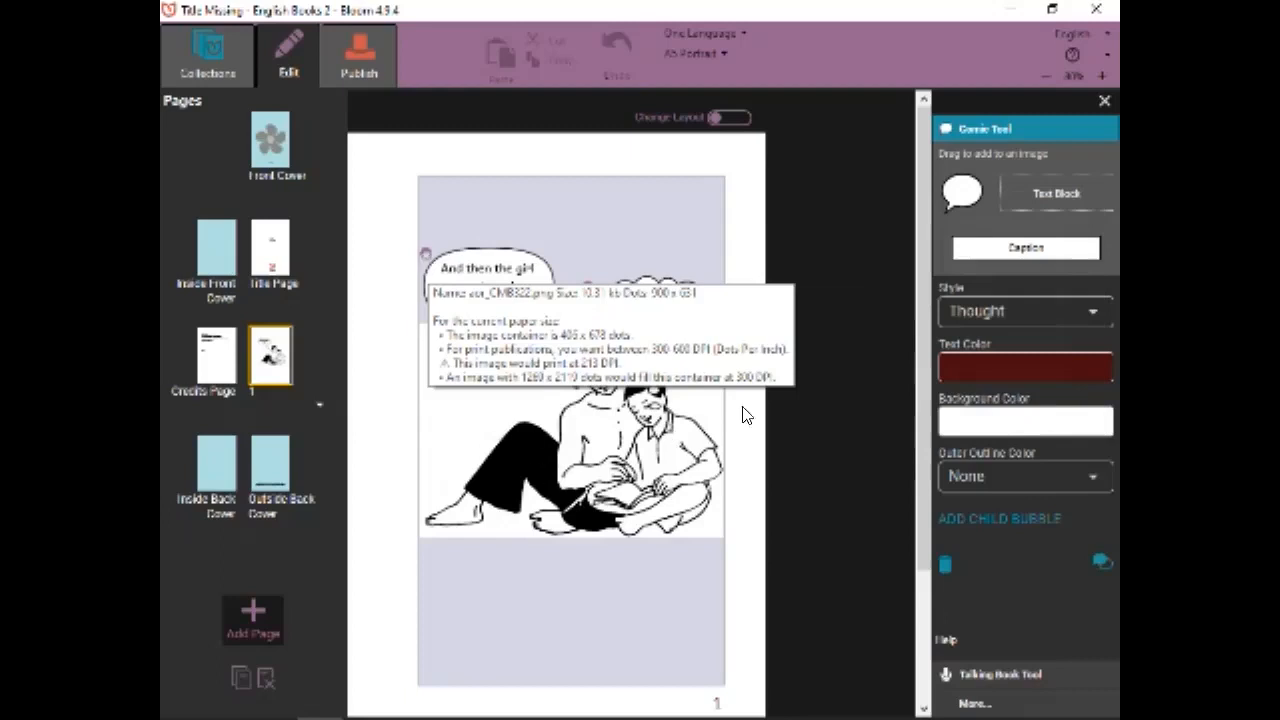
Add another speech bubble below the first one, with its tail at the larger figure's mouth and the text "And saw the dinner".
{"action": "left_click_drag", "start_coordinate": [966, 198], "coordinate": [484, 418]}
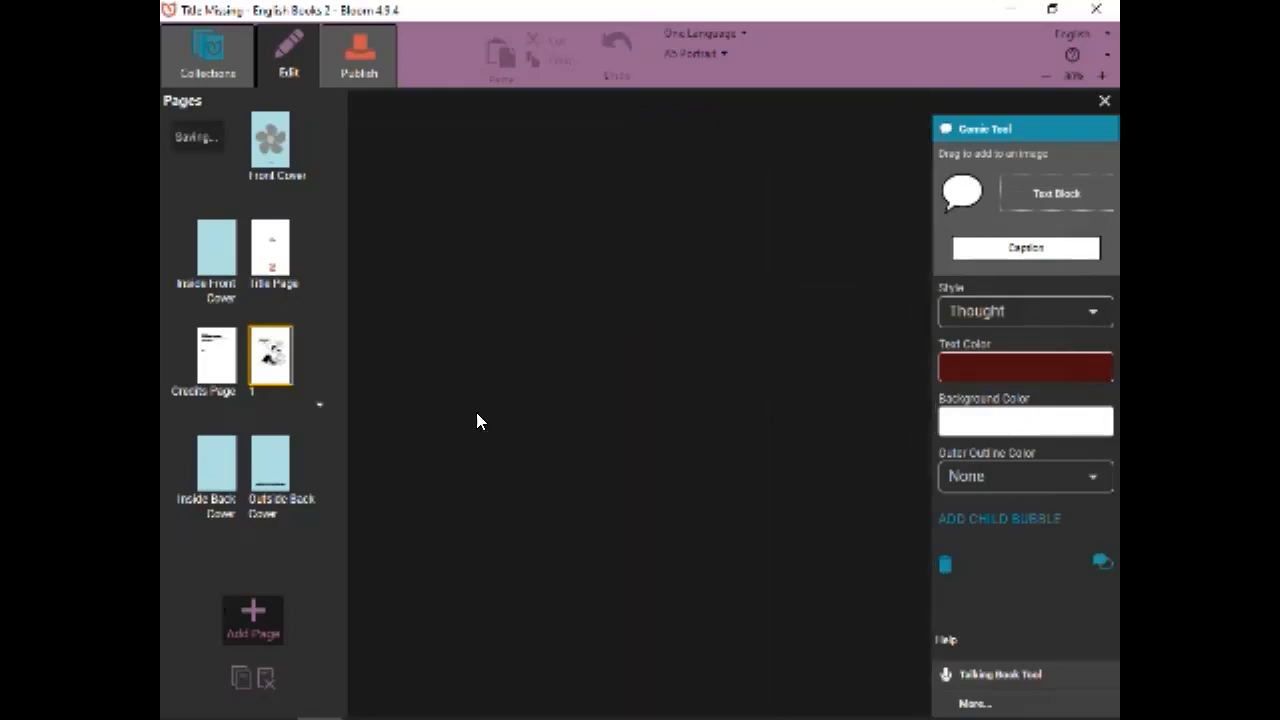
{"action": "left_click", "coordinate": [528, 421]}
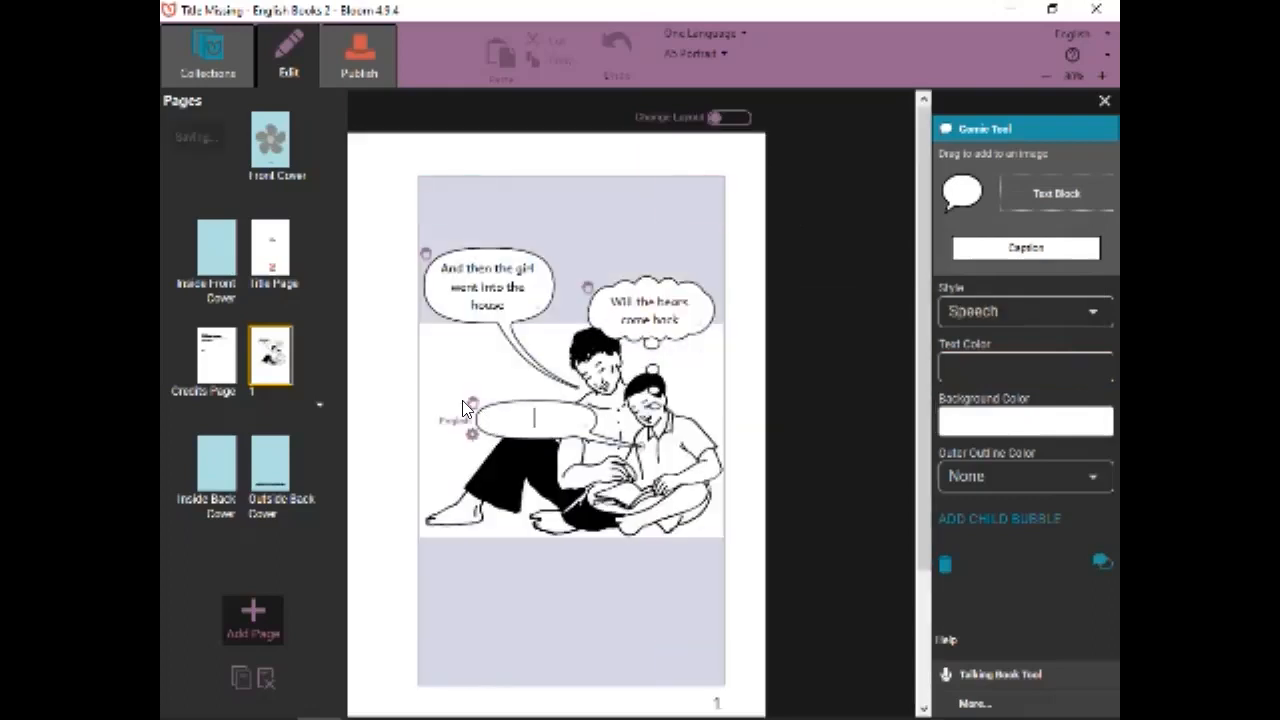
{"action": "left_click_drag", "start_coordinate": [464, 404], "coordinate": [412, 367]}
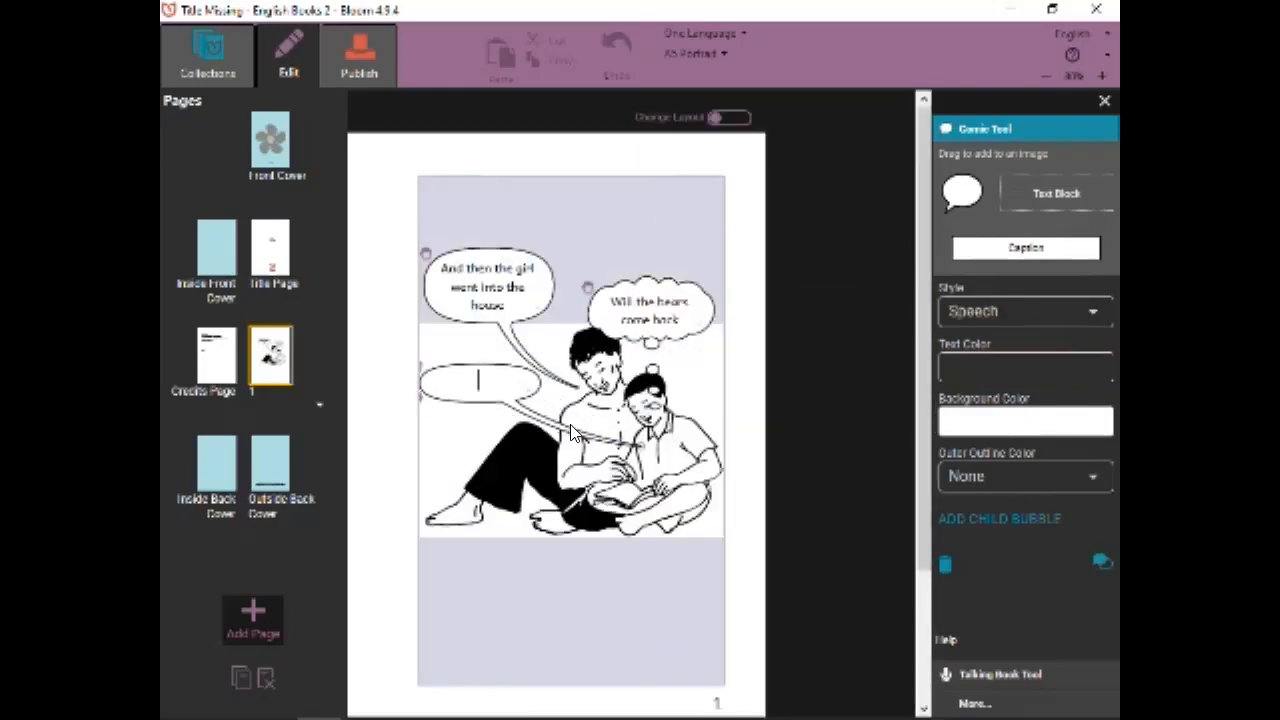
{"action": "left_click", "coordinate": [641, 449]}
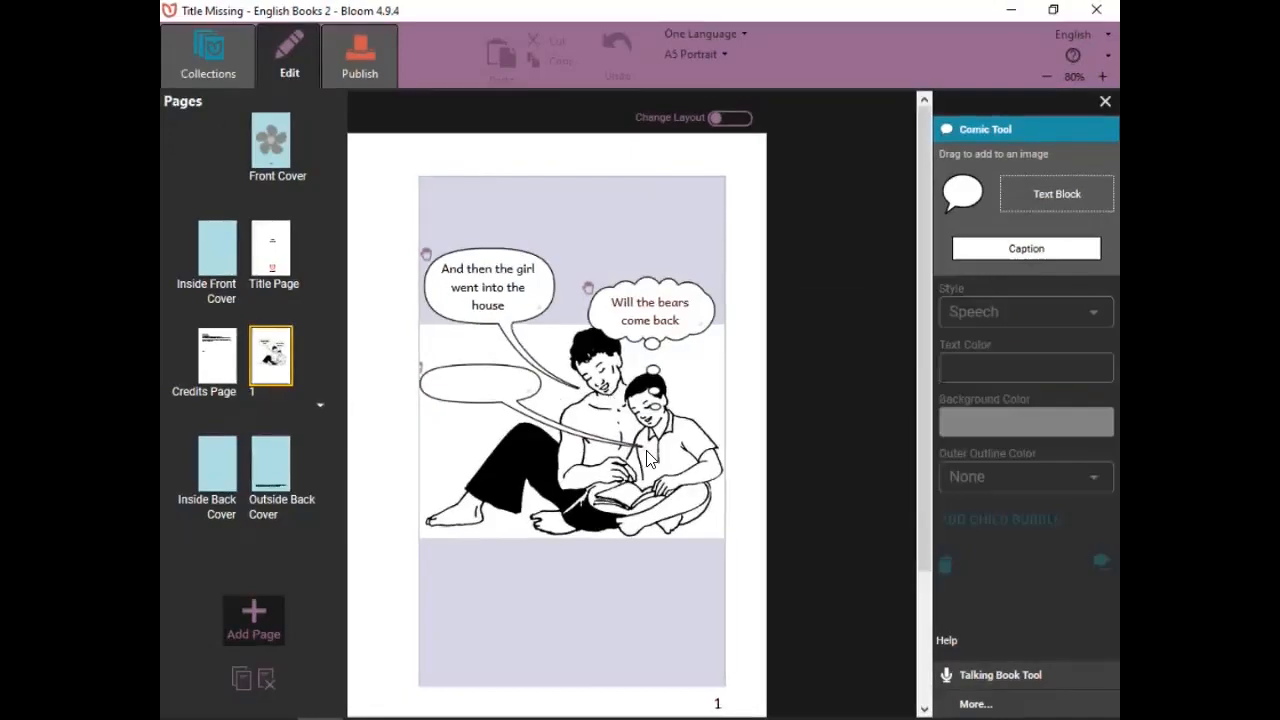
{"action": "left_click", "coordinate": [470, 390]}
{"action": "left_click_drag", "start_coordinate": [641, 452], "coordinate": [587, 396]}
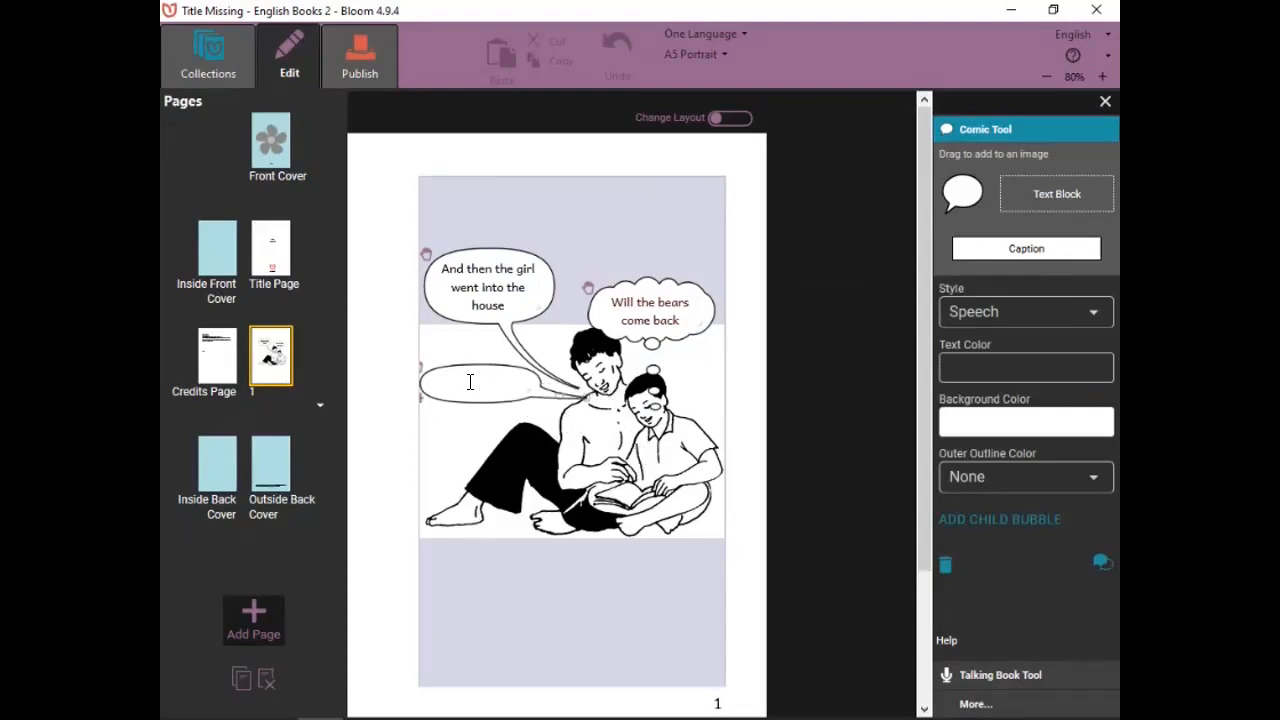
{"action": "type", "text": "And"}
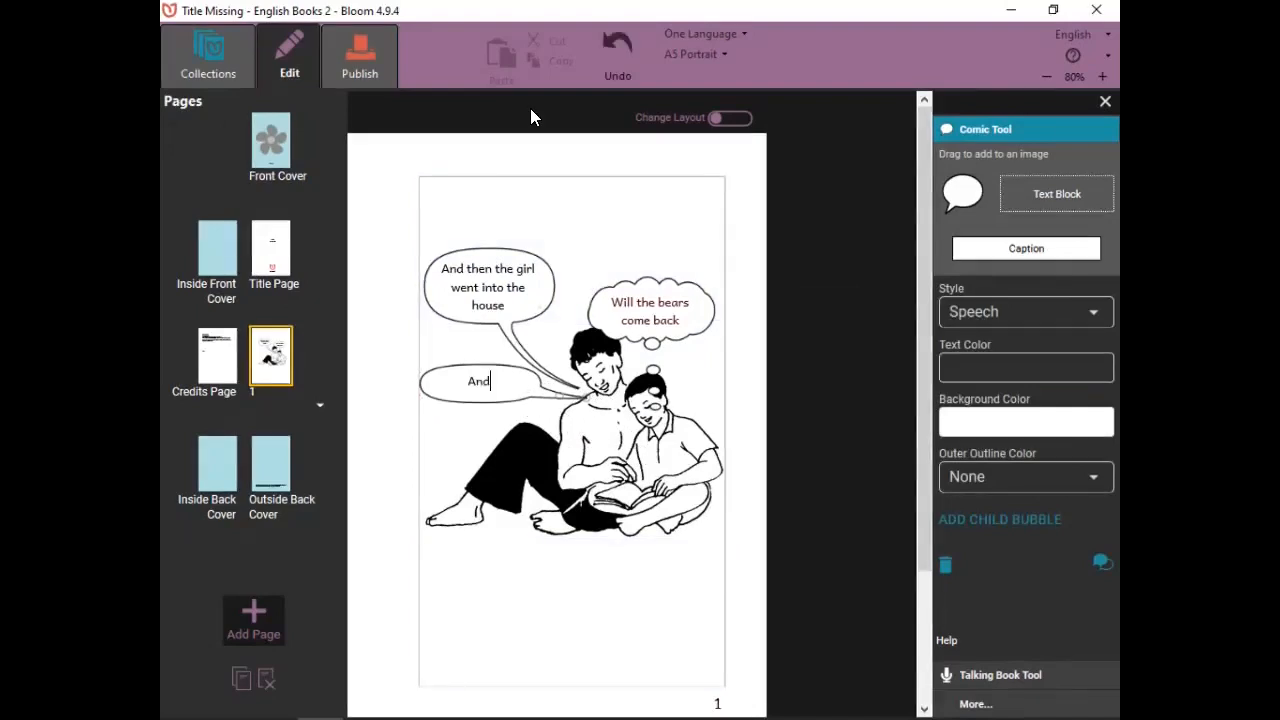
{"action": "type", "text": " saw the dinner"}
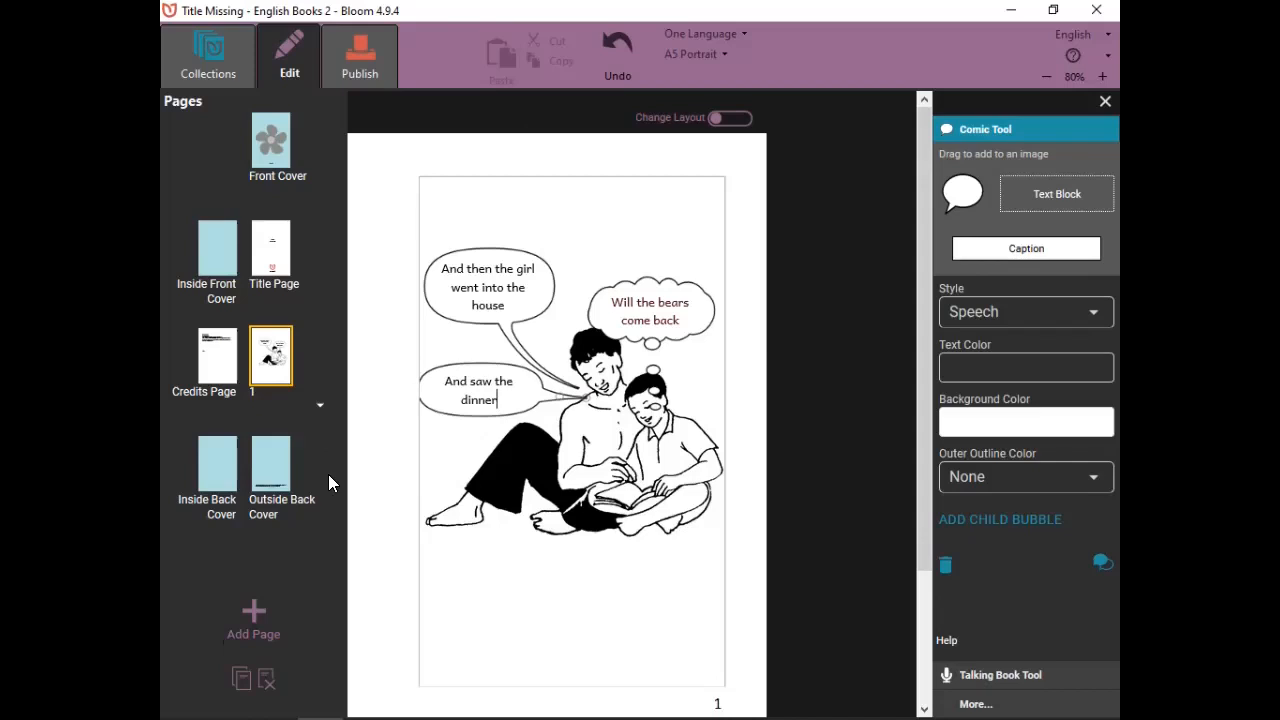
Add a Just a Picture page and fill it with the gallery picture of a person bagging mangoes, found by searching "mango".
{"action": "left_click", "coordinate": [256, 618]}
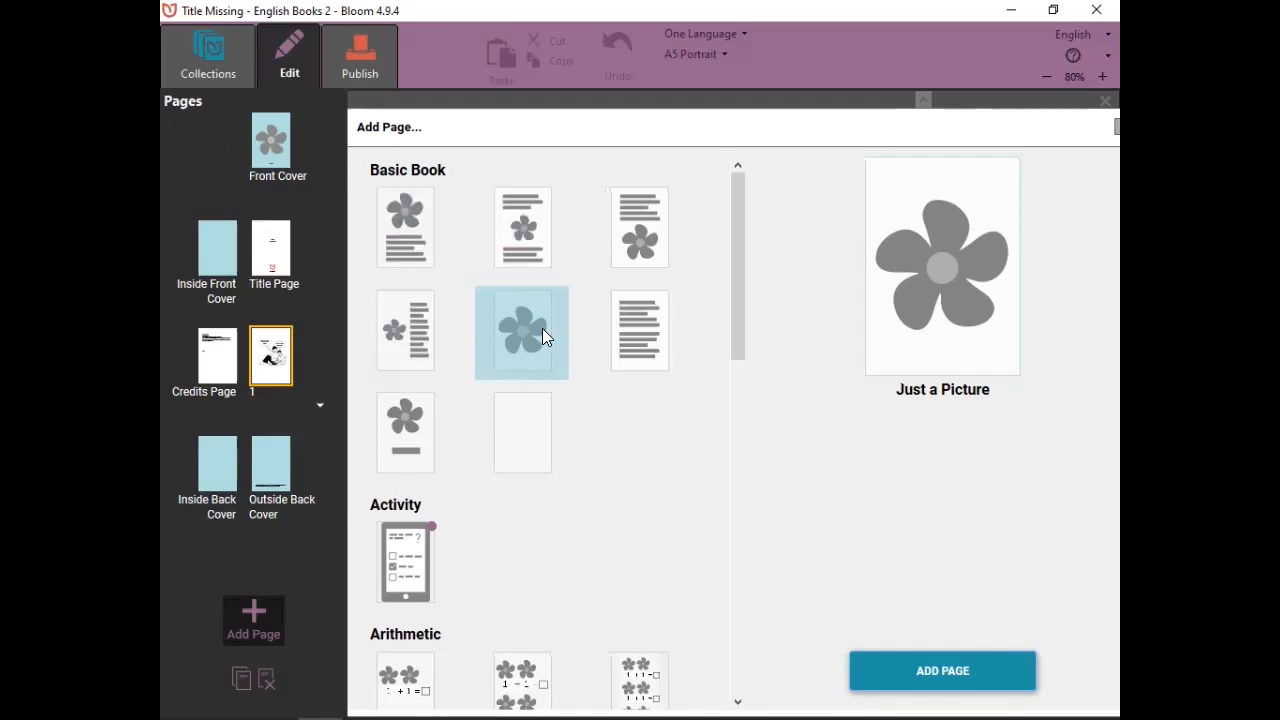
{"action": "left_click", "coordinate": [957, 662]}
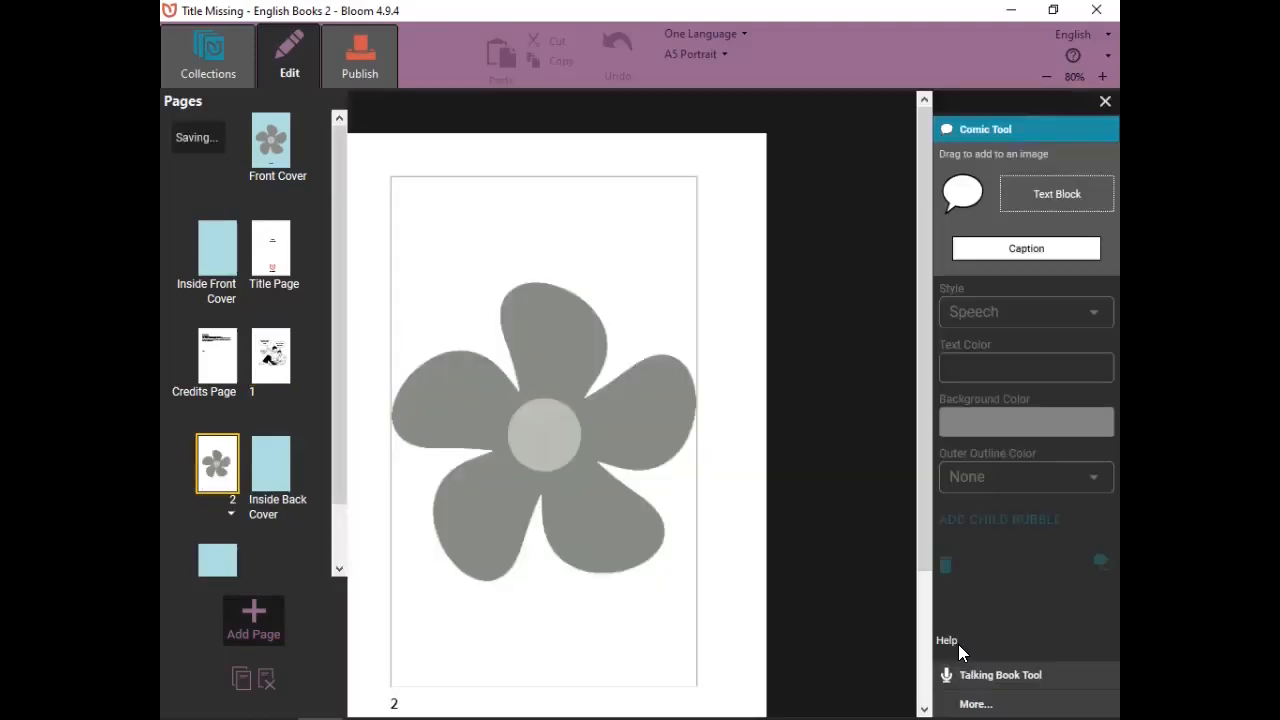
{"action": "left_click", "coordinate": [668, 195]}
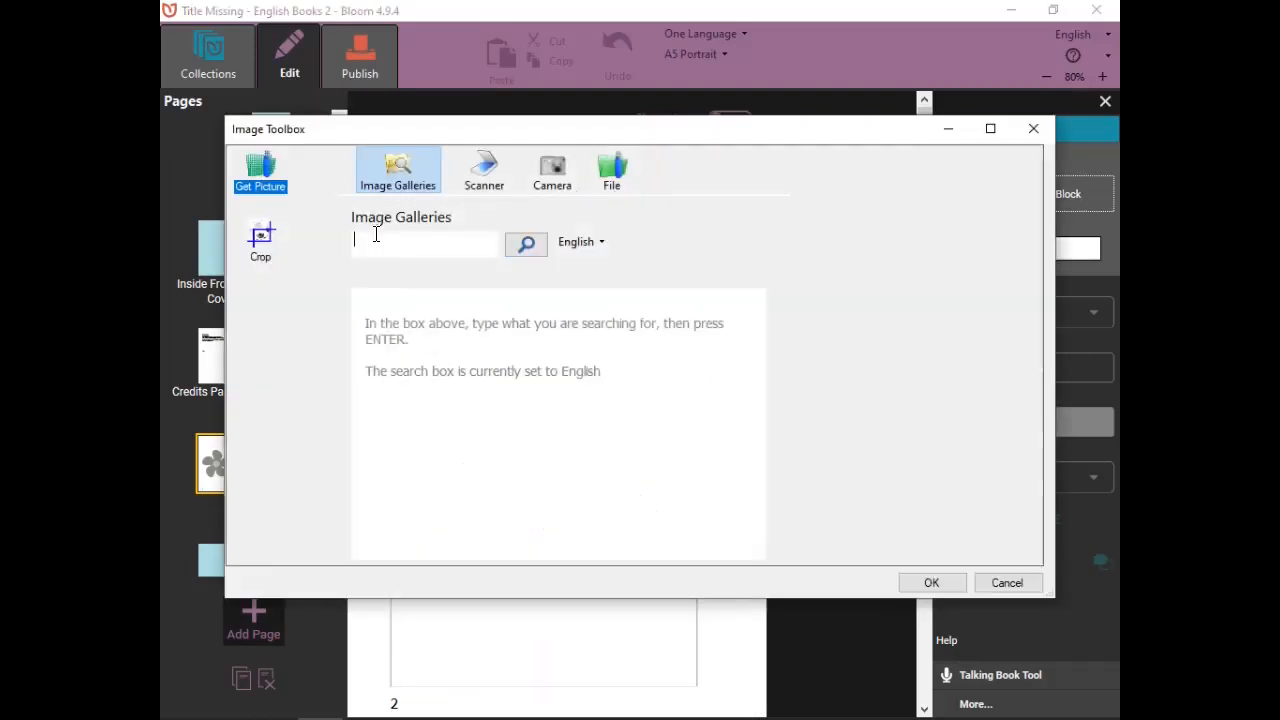
{"action": "type", "text": "mango"}
{"action": "type", "text": "s"}
{"action": "key", "text": "BackSpace"}
{"action": "key", "text": "Return"}
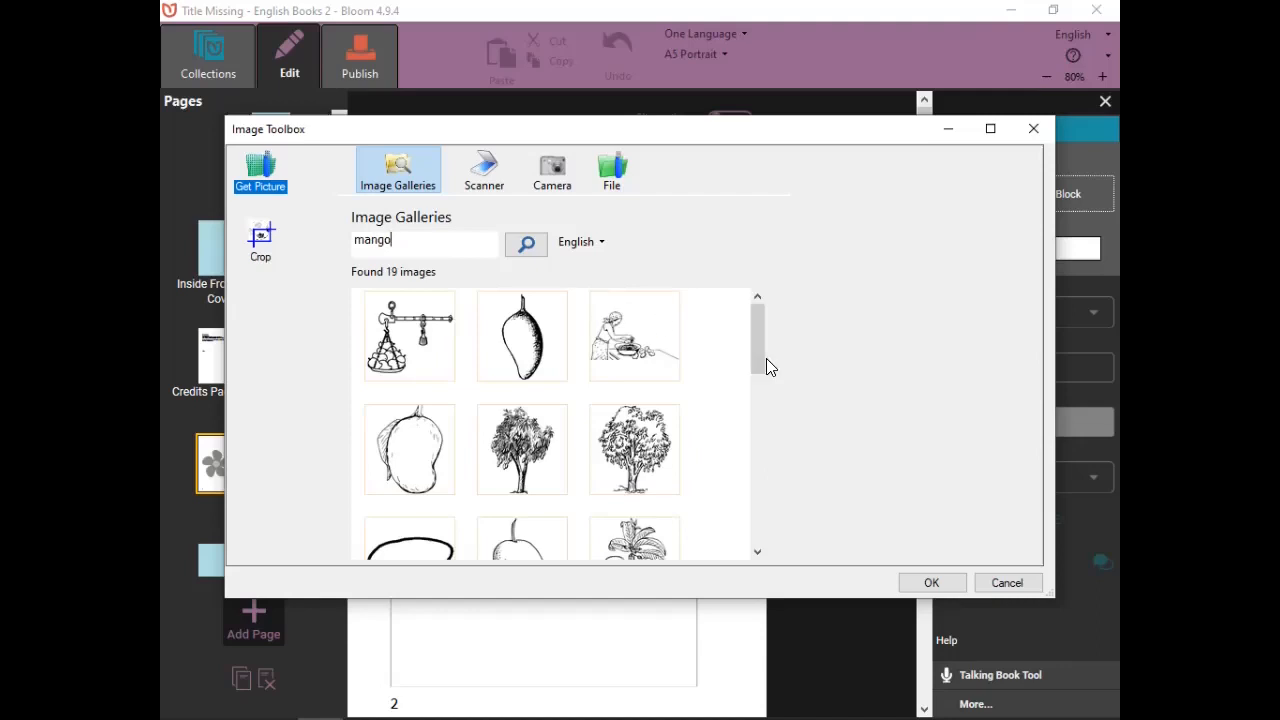
{"action": "left_click_drag", "start_coordinate": [760, 348], "coordinate": [754, 520]}
{"action": "left_click", "coordinate": [425, 512]}
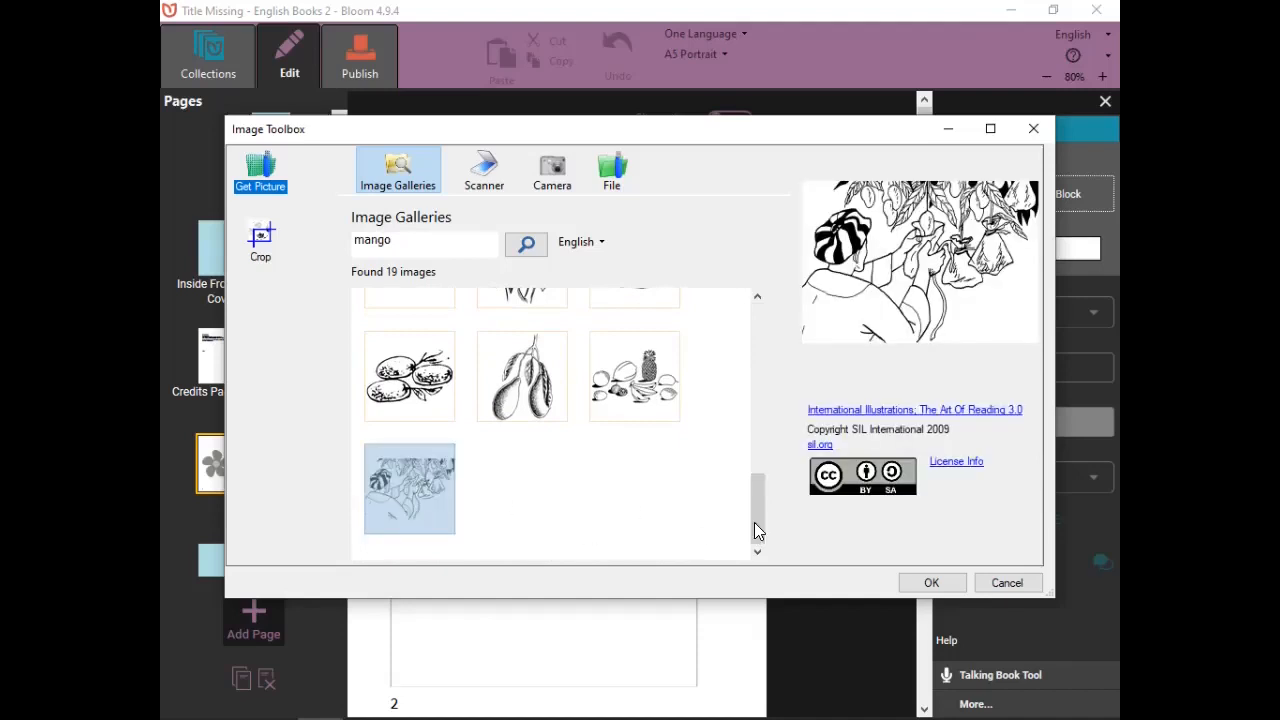
{"action": "left_click", "coordinate": [928, 583]}
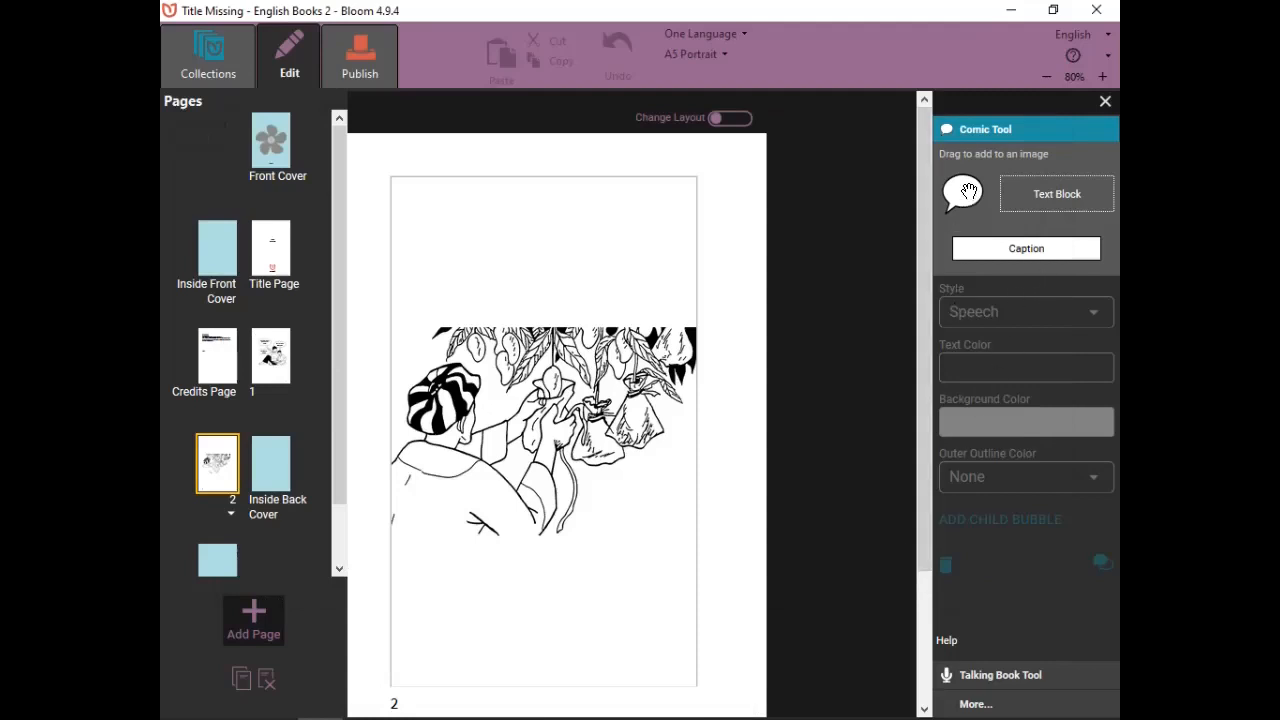
Add a bubble to the mango picture, give it the Caption style and place it over the farmer's lower back.
{"action": "left_click_drag", "start_coordinate": [968, 191], "coordinate": [544, 464]}
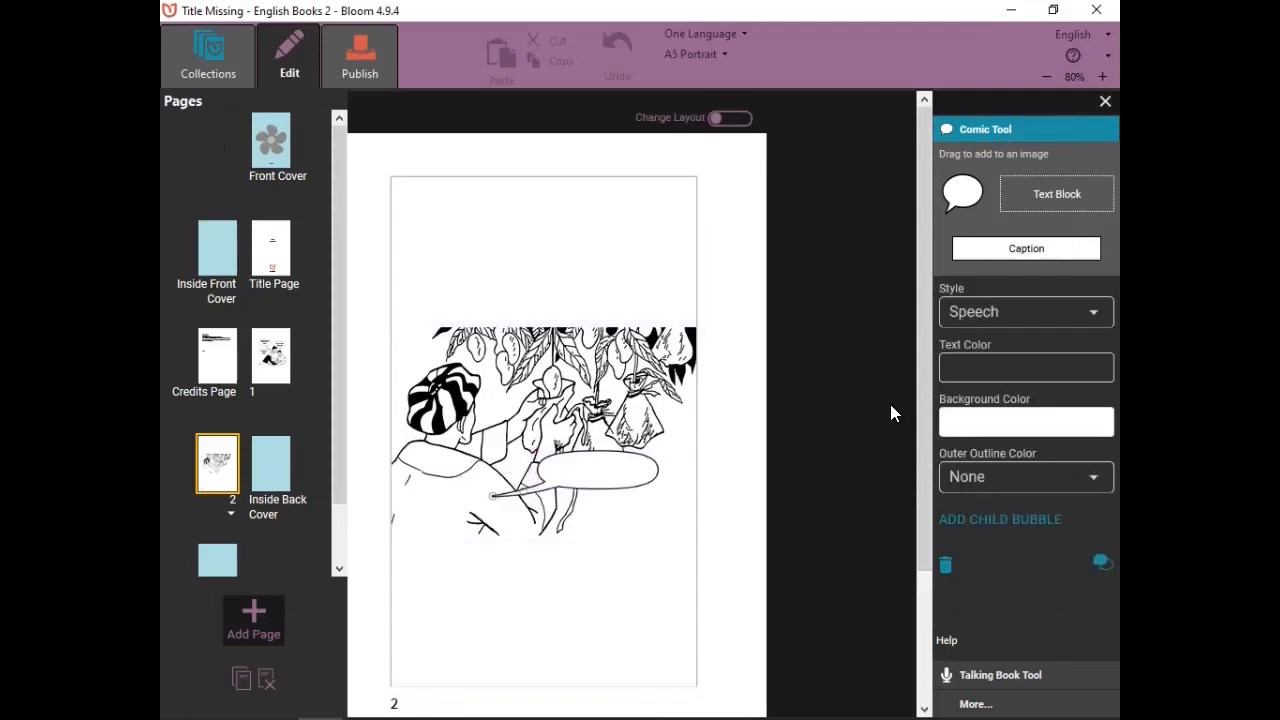
{"action": "left_click", "coordinate": [1103, 312]}
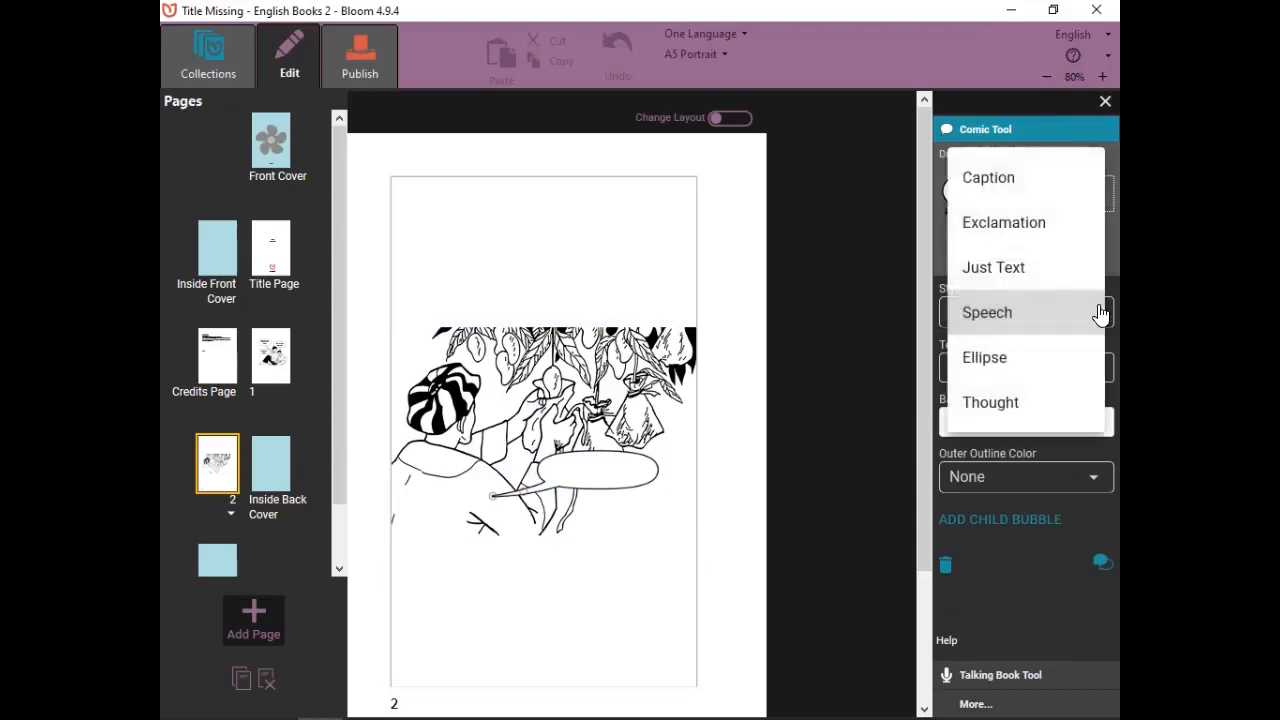
{"action": "left_click", "coordinate": [1000, 178]}
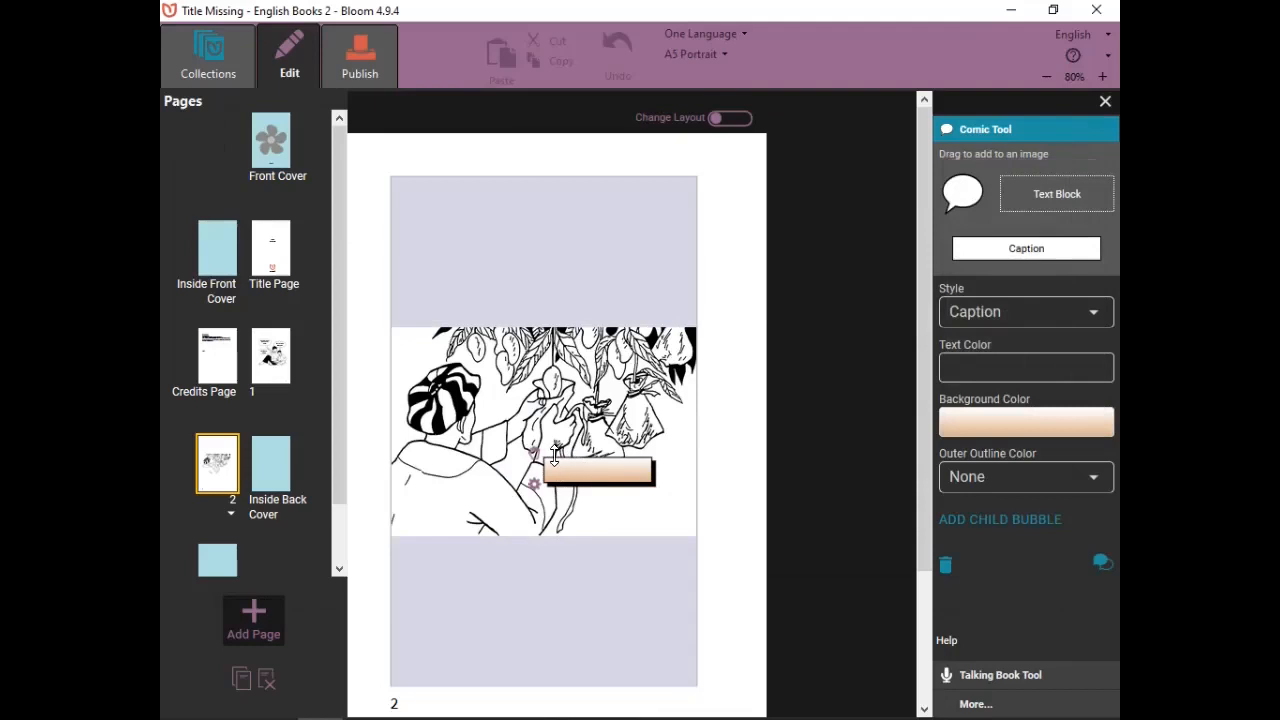
{"action": "left_click_drag", "start_coordinate": [533, 452], "coordinate": [457, 479]}
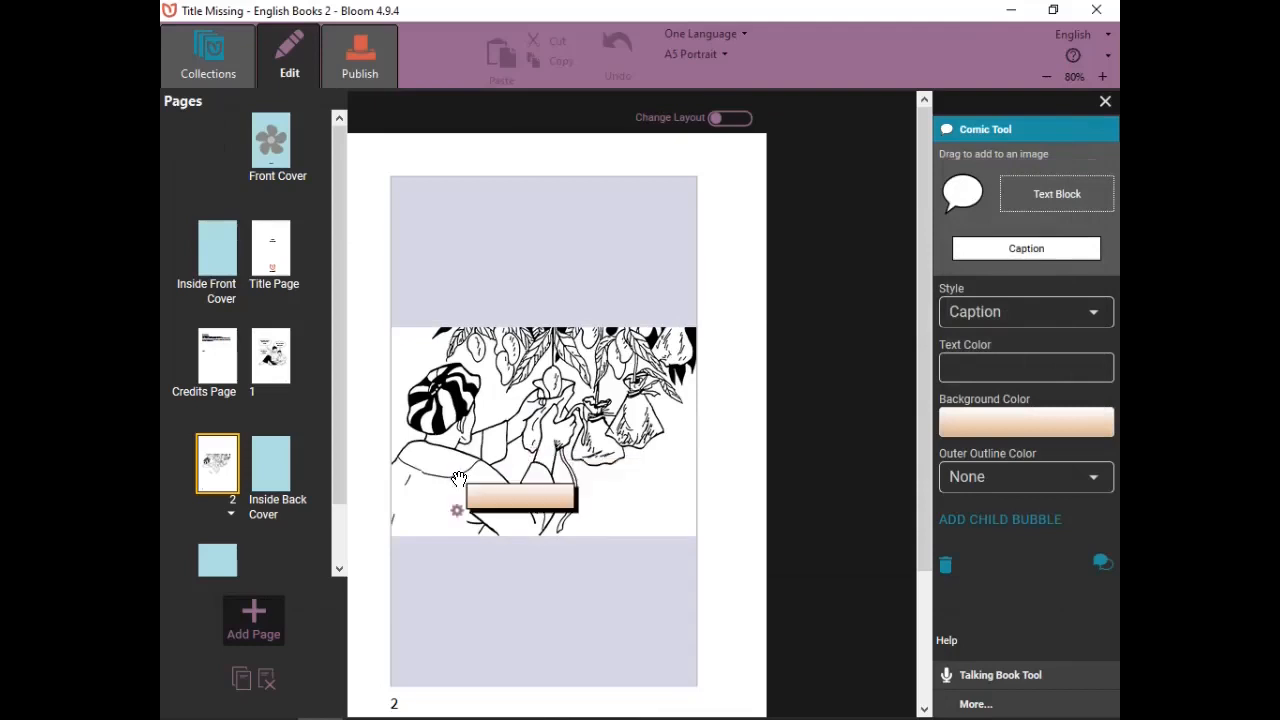
Enter "Farmers cover the mangoes to keep insects from laying eggs" in the caption box.
{"action": "left_click", "coordinate": [490, 496]}
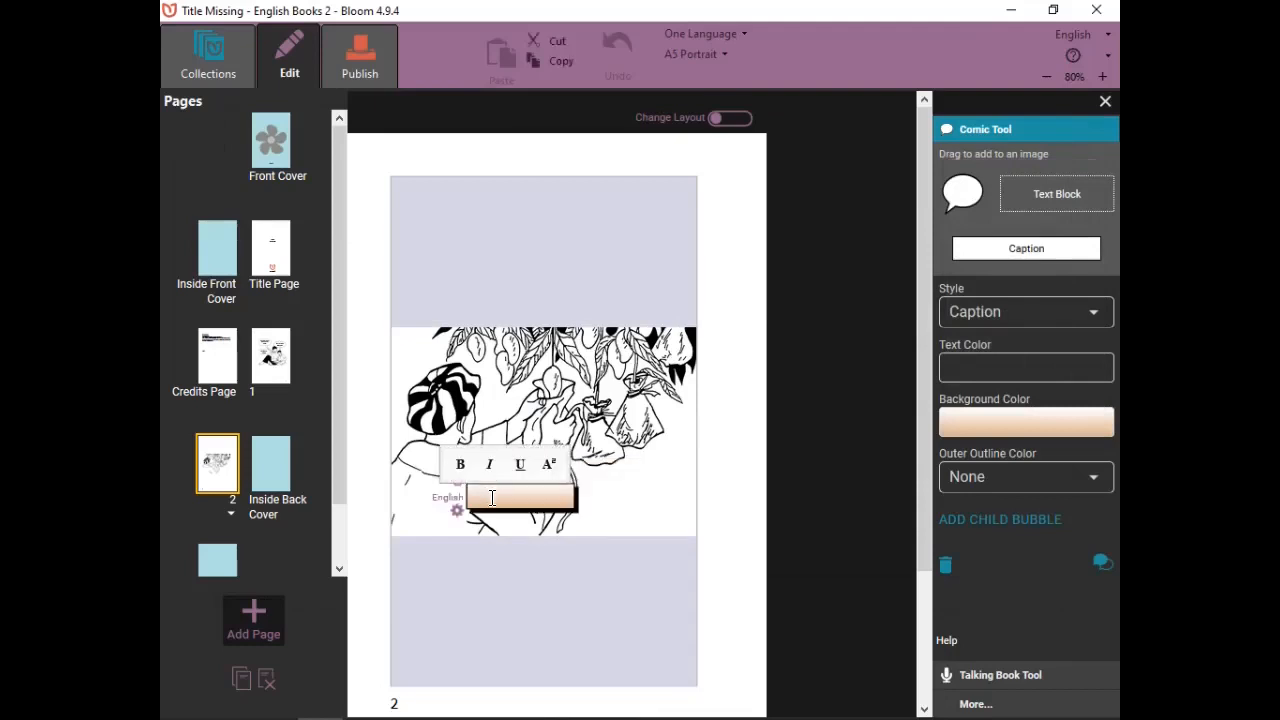
{"action": "left_click", "coordinate": [492, 497]}
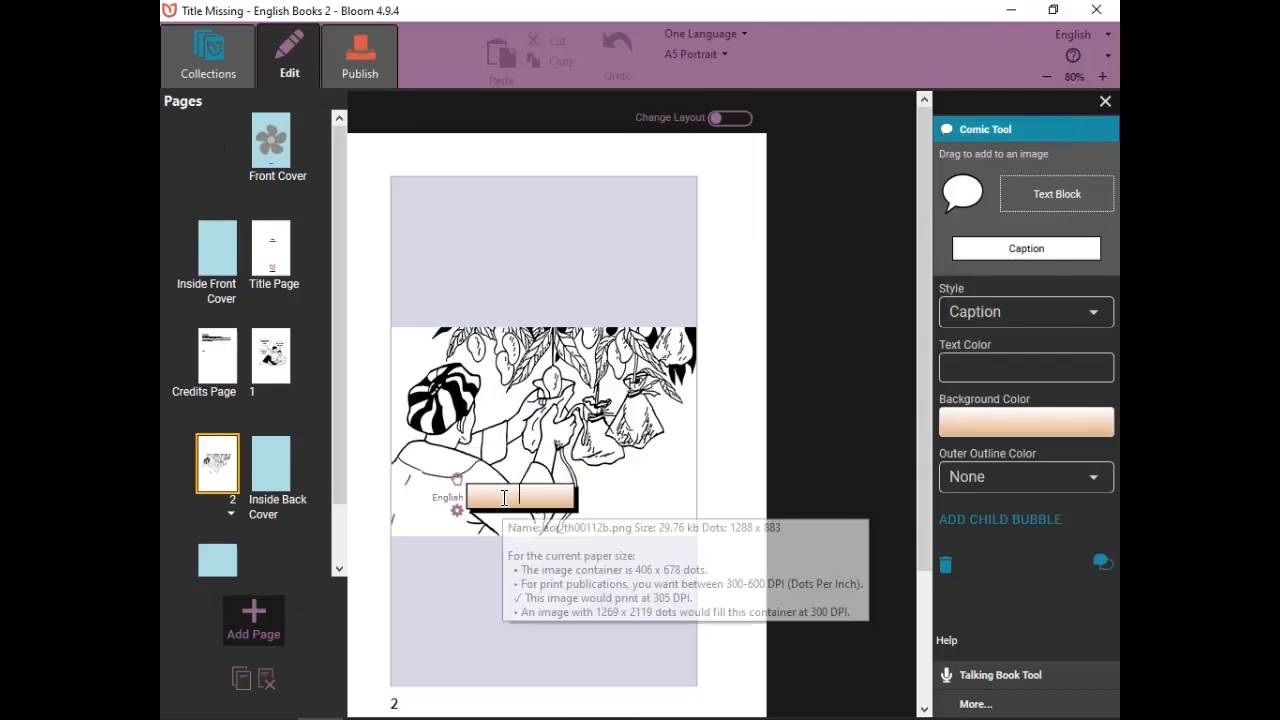
{"action": "type", "text": "Farmer"}
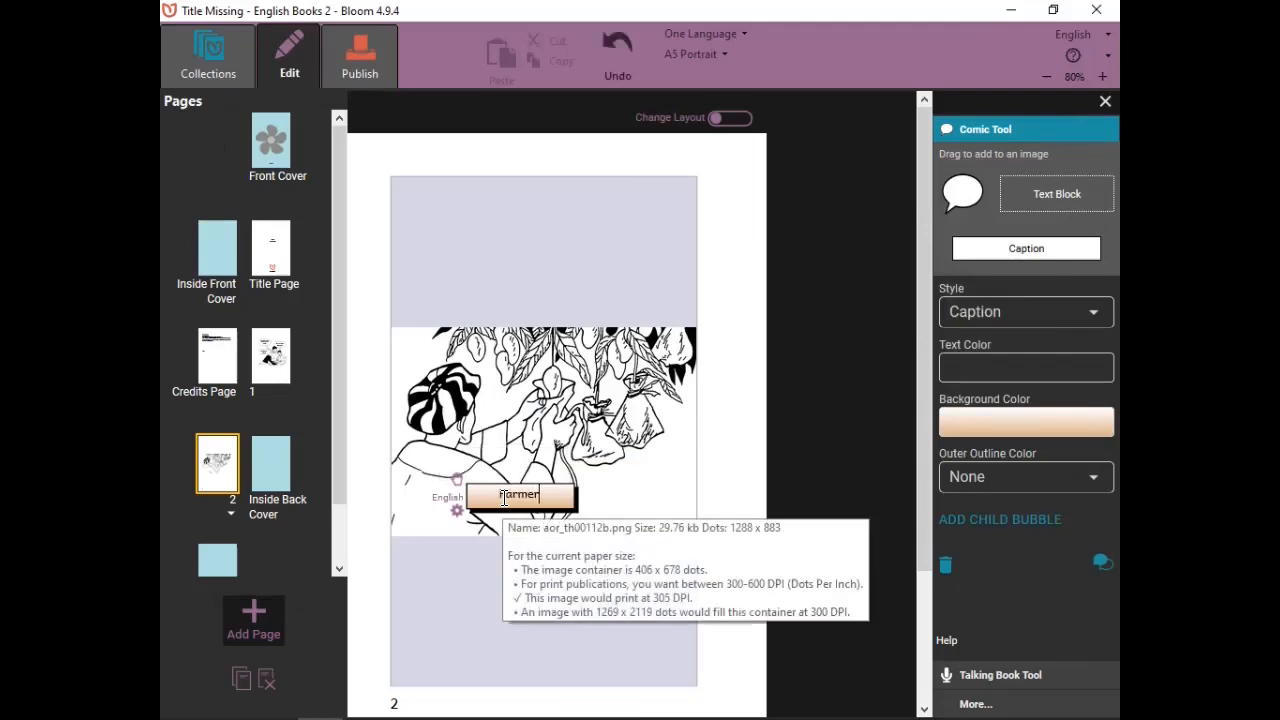
{"action": "type", "text": "s cover the mangoes to kee"}
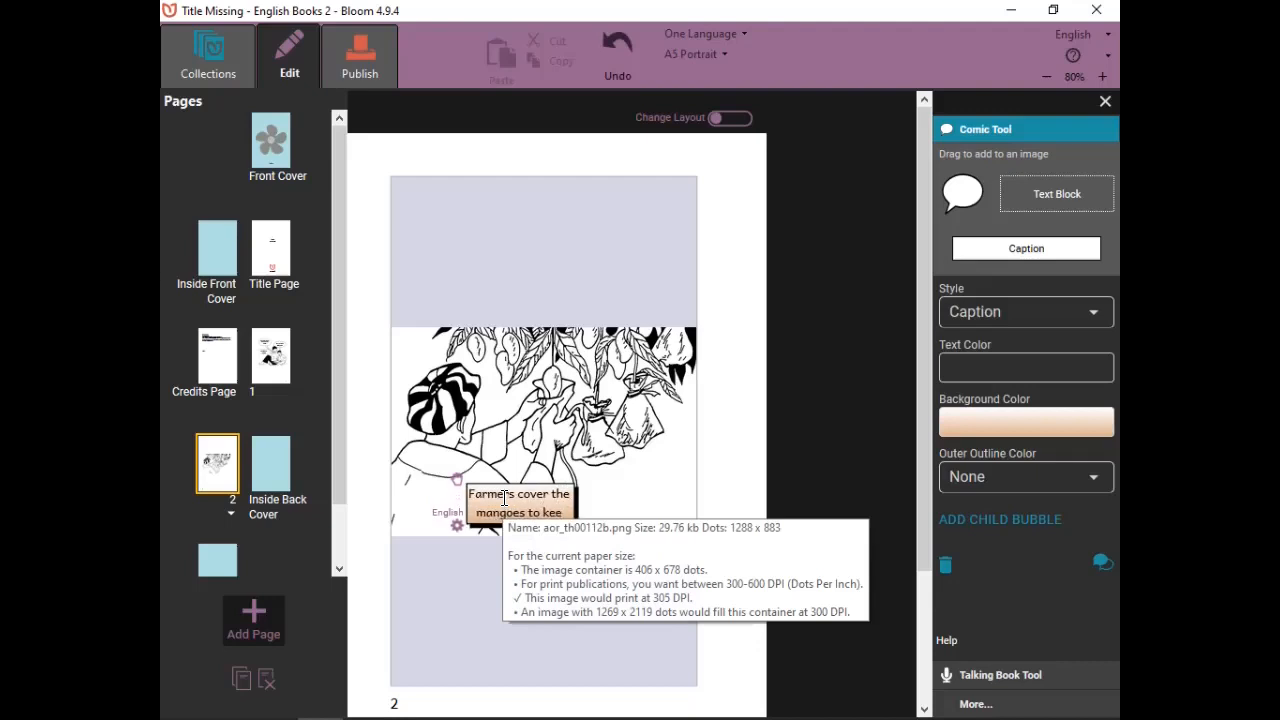
{"action": "type", "text": "p insects from laying eg"}
{"action": "key", "text": "BackSpace"}
{"action": "type", "text": "ggs."}
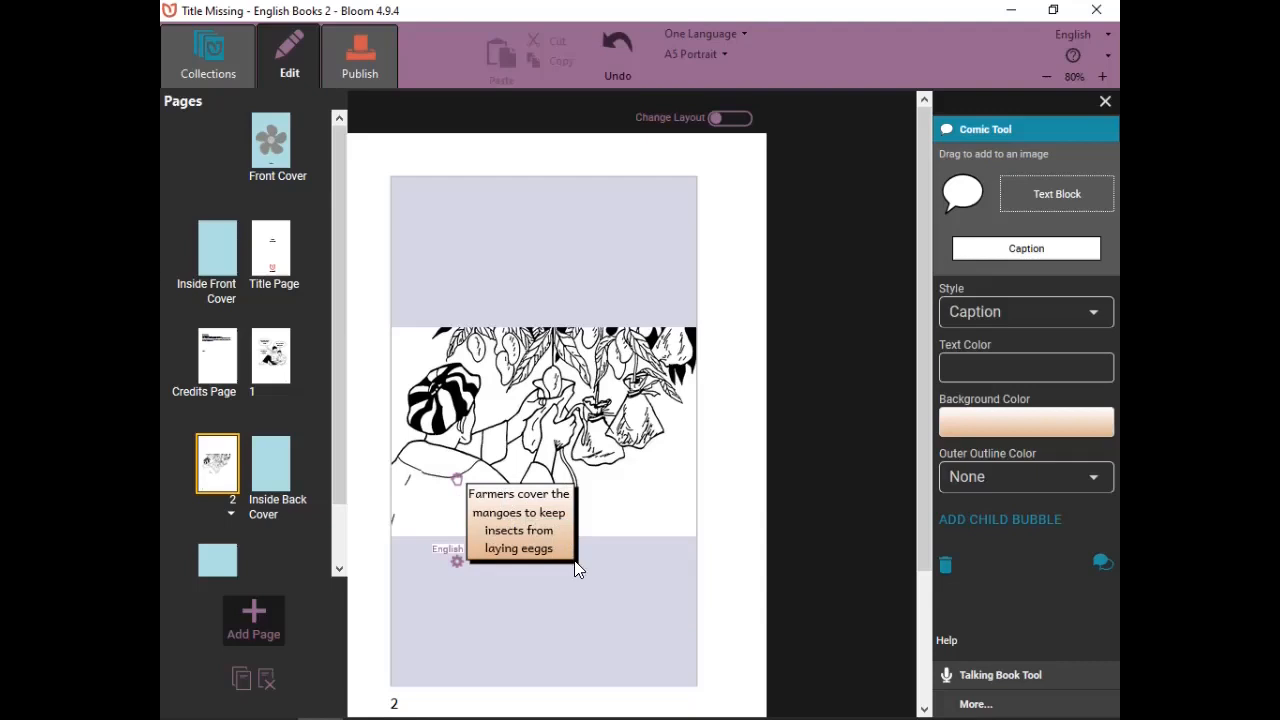
{"action": "left_click", "coordinate": [532, 548]}
{"action": "key", "text": "BackSpace"}
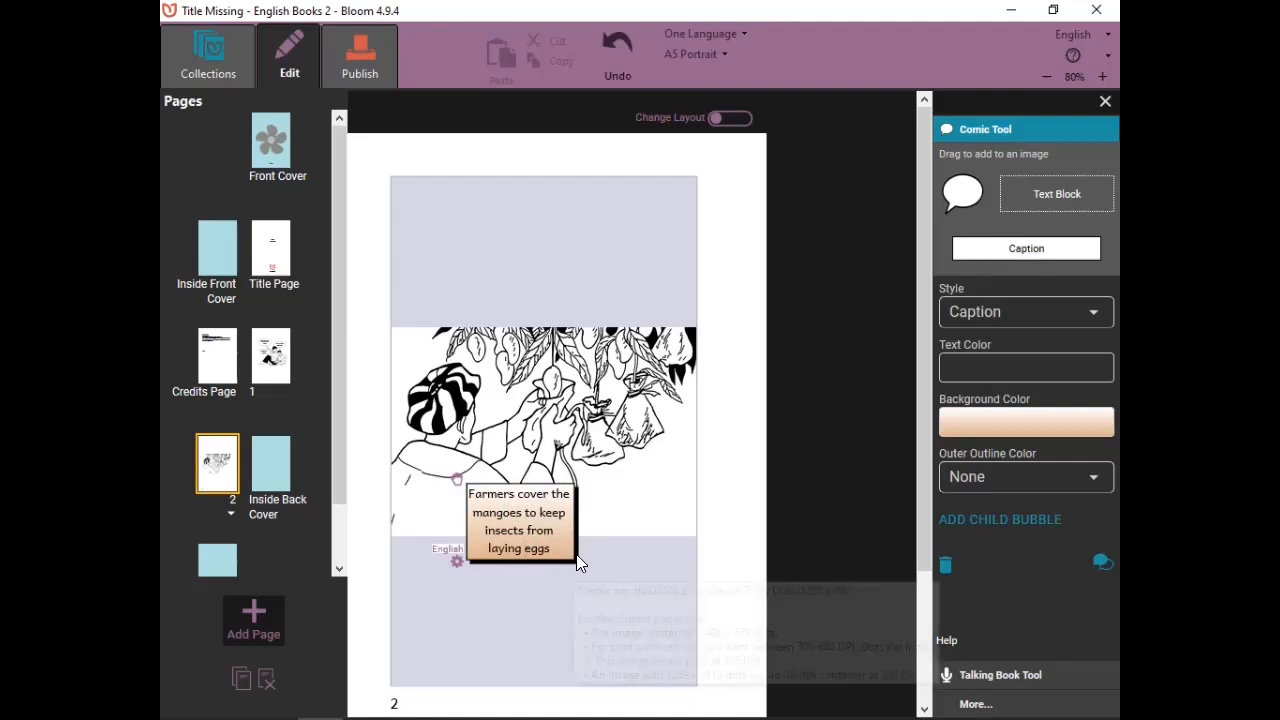
Widen the caption box so its text fits on two lines, place it just below the picture and view its background color choices.
{"action": "left_click_drag", "start_coordinate": [570, 568], "coordinate": [660, 531]}
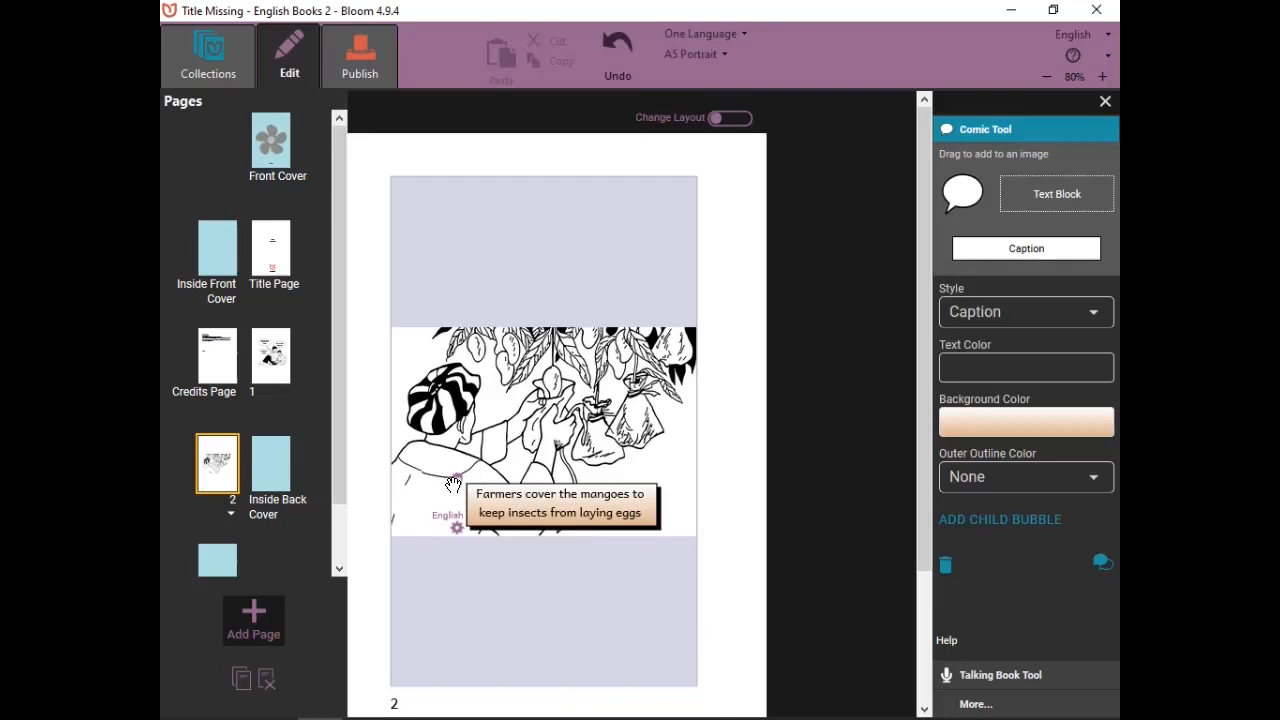
{"action": "left_click_drag", "start_coordinate": [455, 482], "coordinate": [446, 538]}
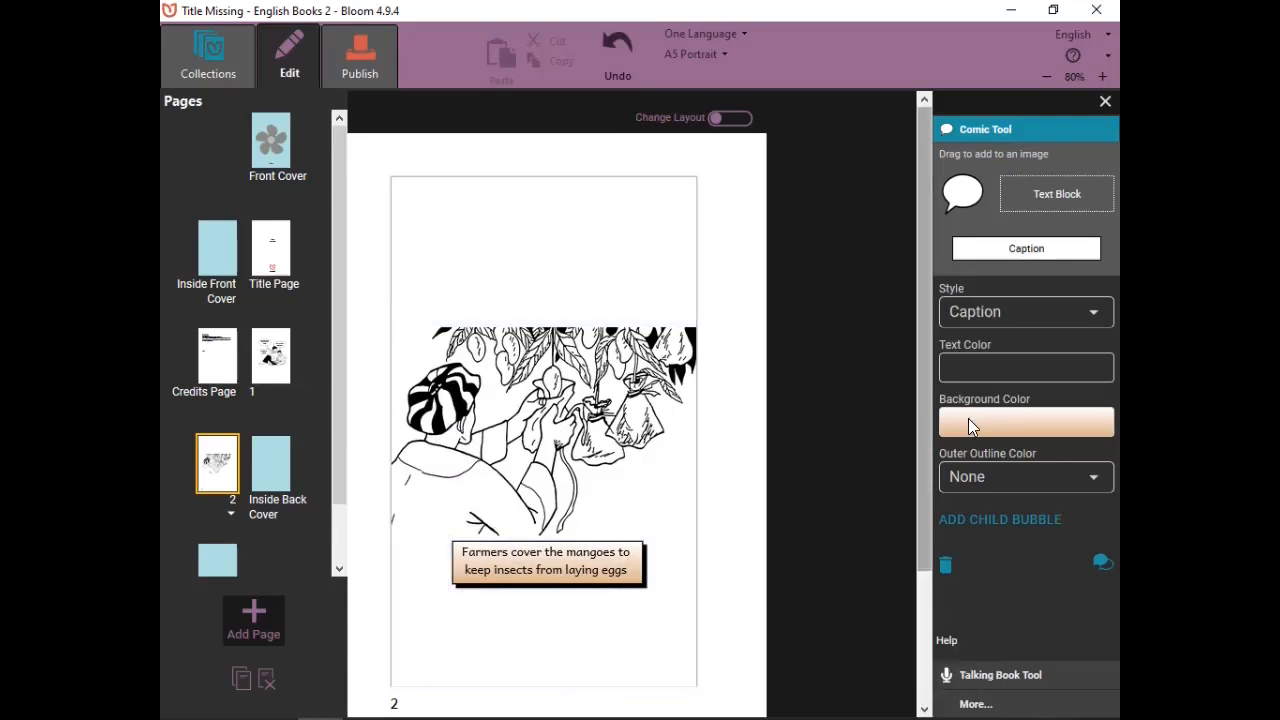
{"action": "left_click", "coordinate": [1010, 424]}
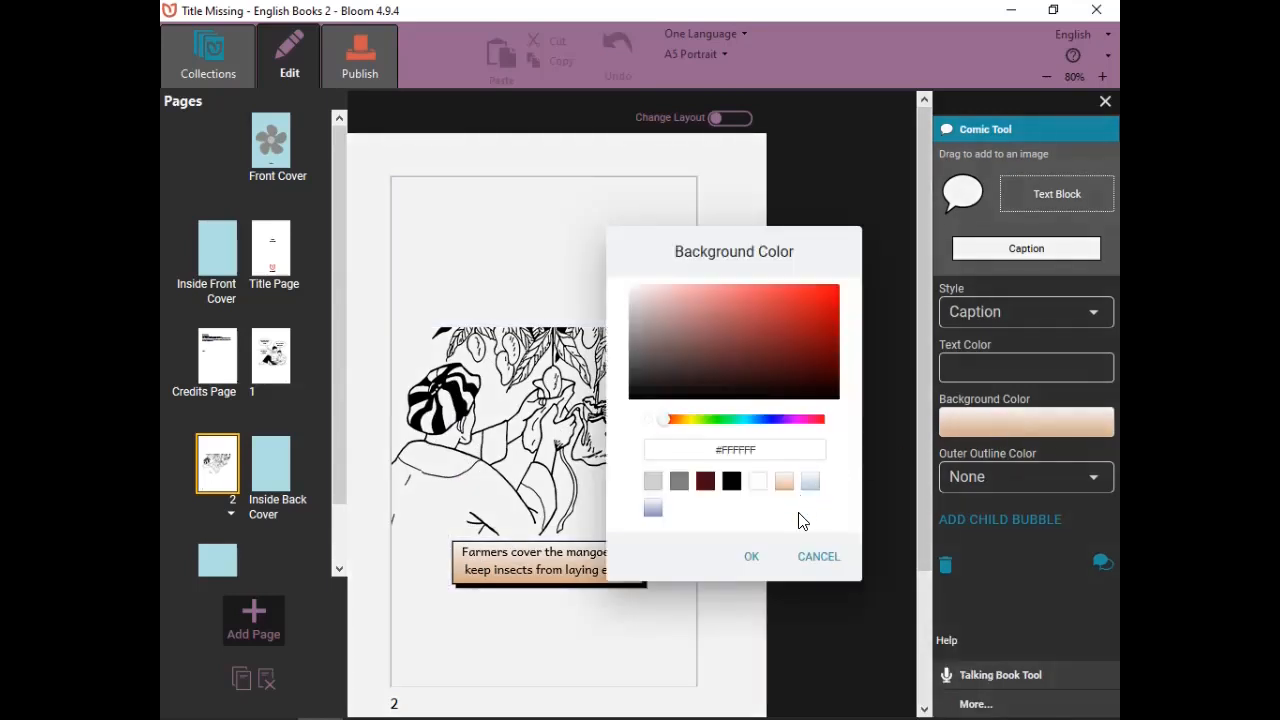
{"action": "left_click", "coordinate": [826, 557]}
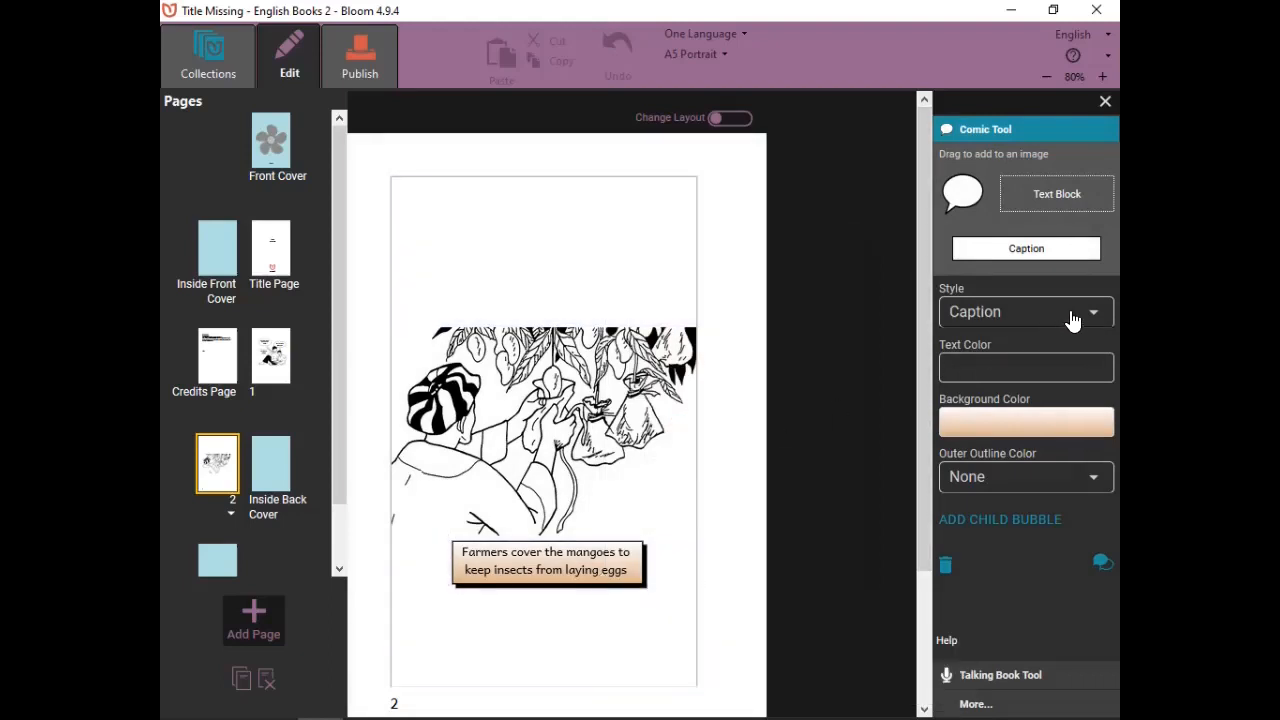
Try the Speech and Exclamation styles on the mango caption and set it to Just Text.
{"action": "left_click", "coordinate": [1088, 313]}
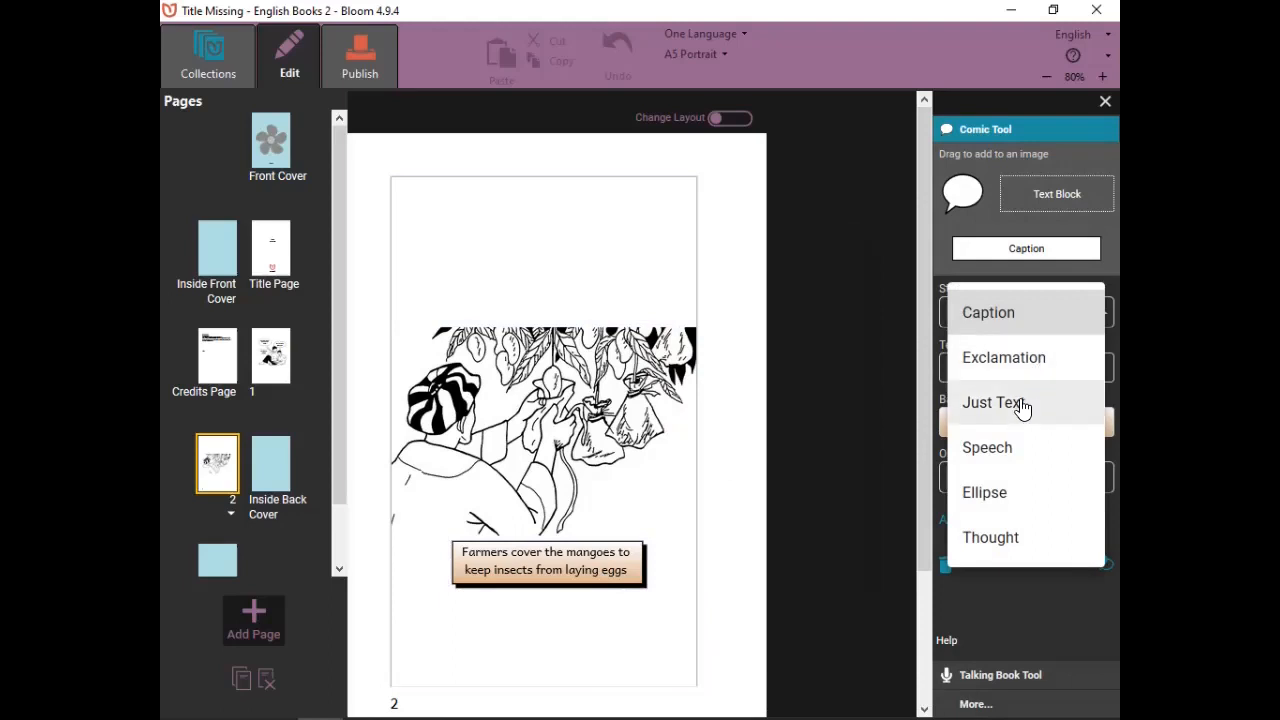
{"action": "left_click", "coordinate": [1004, 449]}
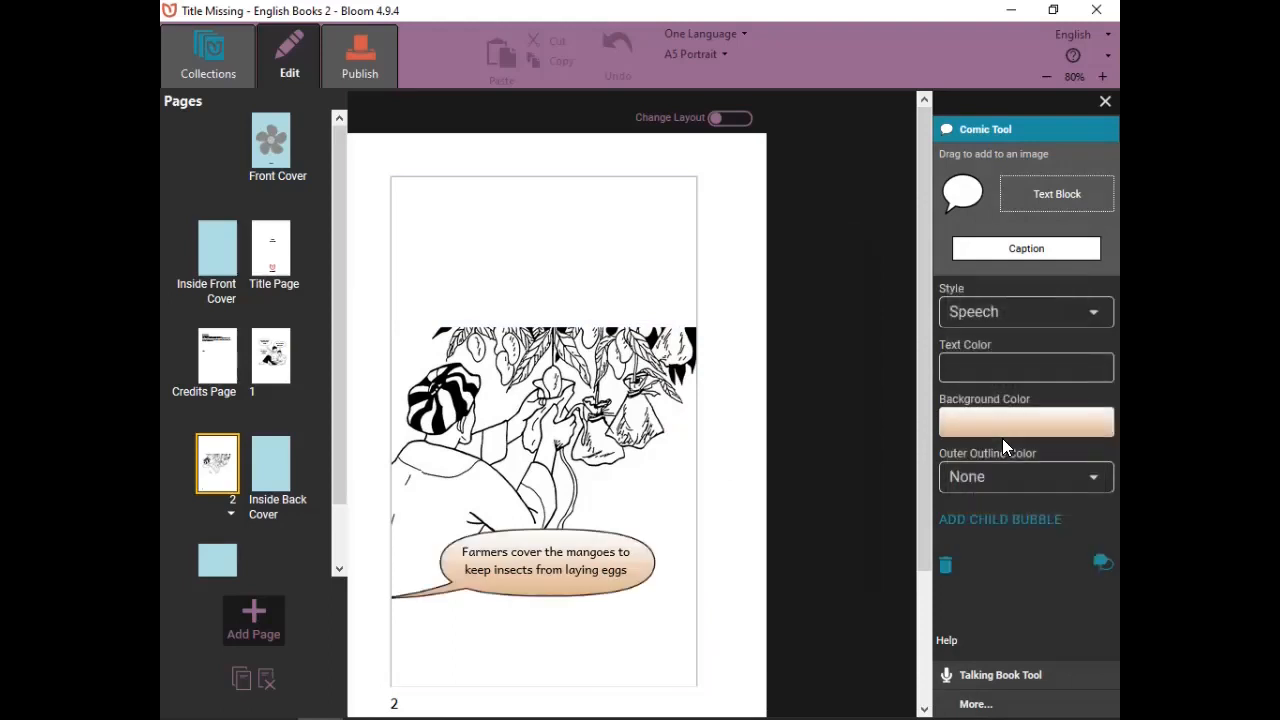
{"action": "left_click", "coordinate": [1094, 314]}
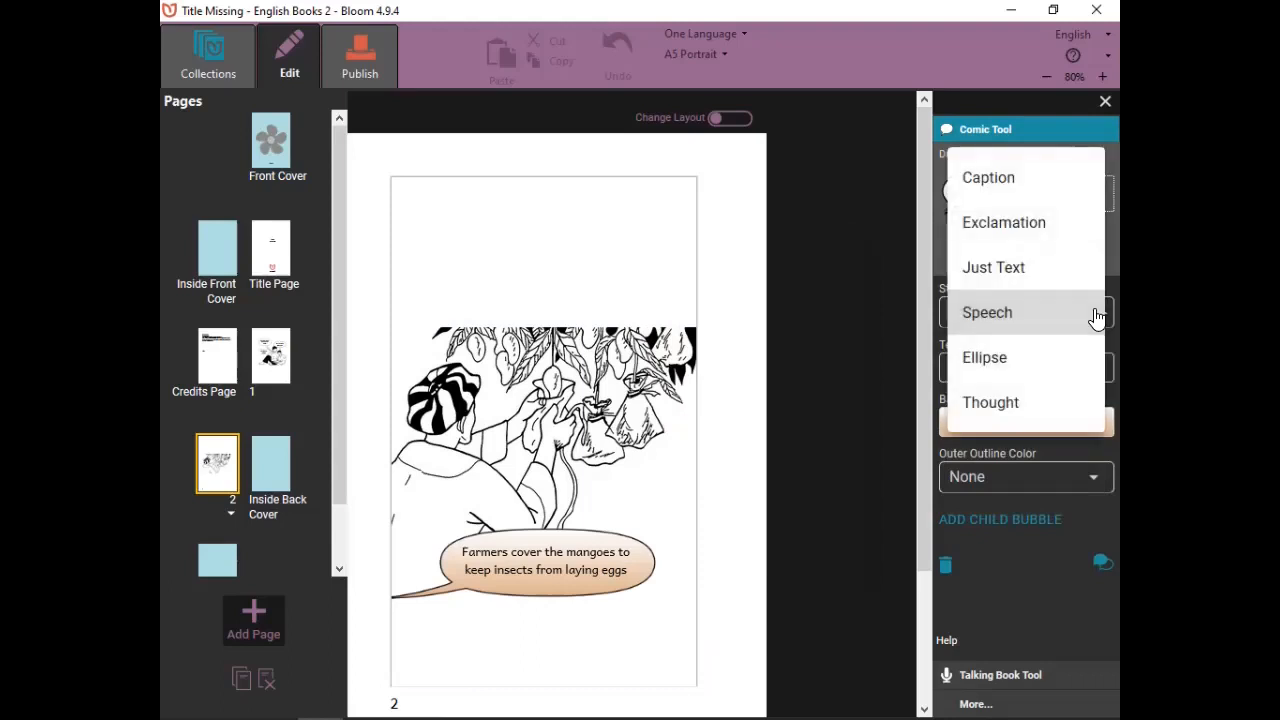
{"action": "left_click", "coordinate": [1047, 229]}
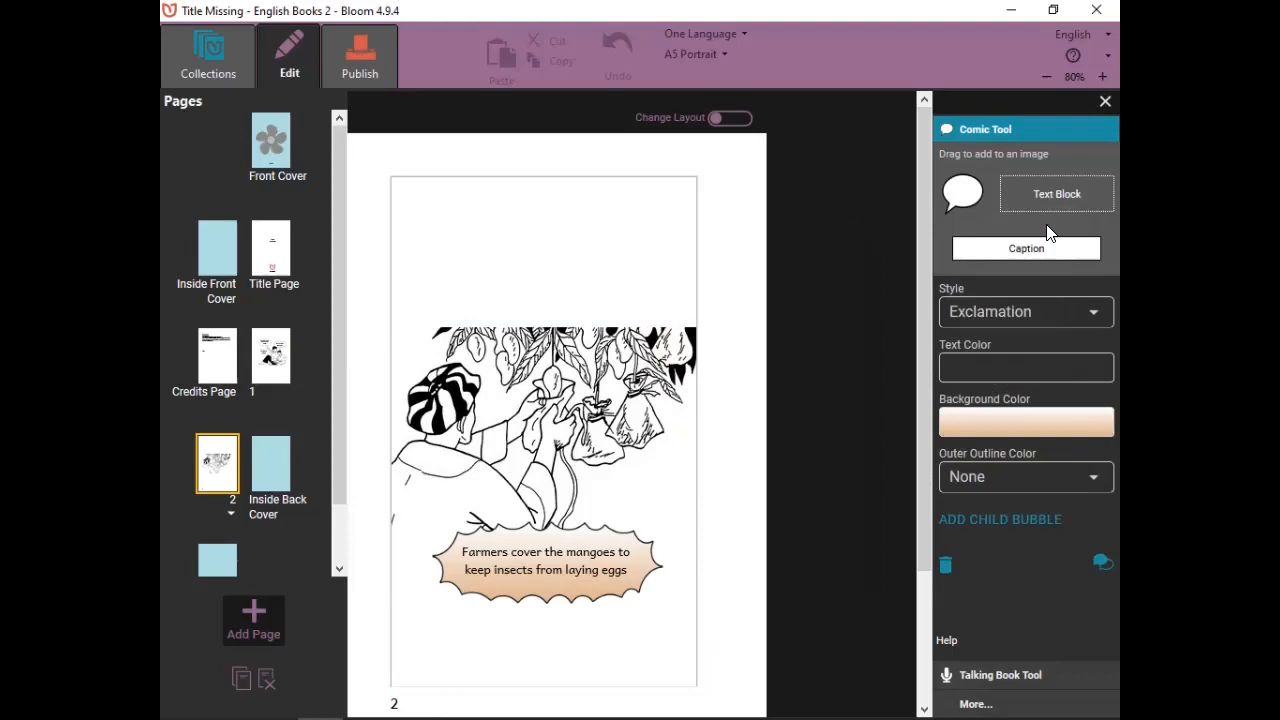
{"action": "left_click", "coordinate": [1089, 316]}
{"action": "left_click", "coordinate": [1030, 359]}
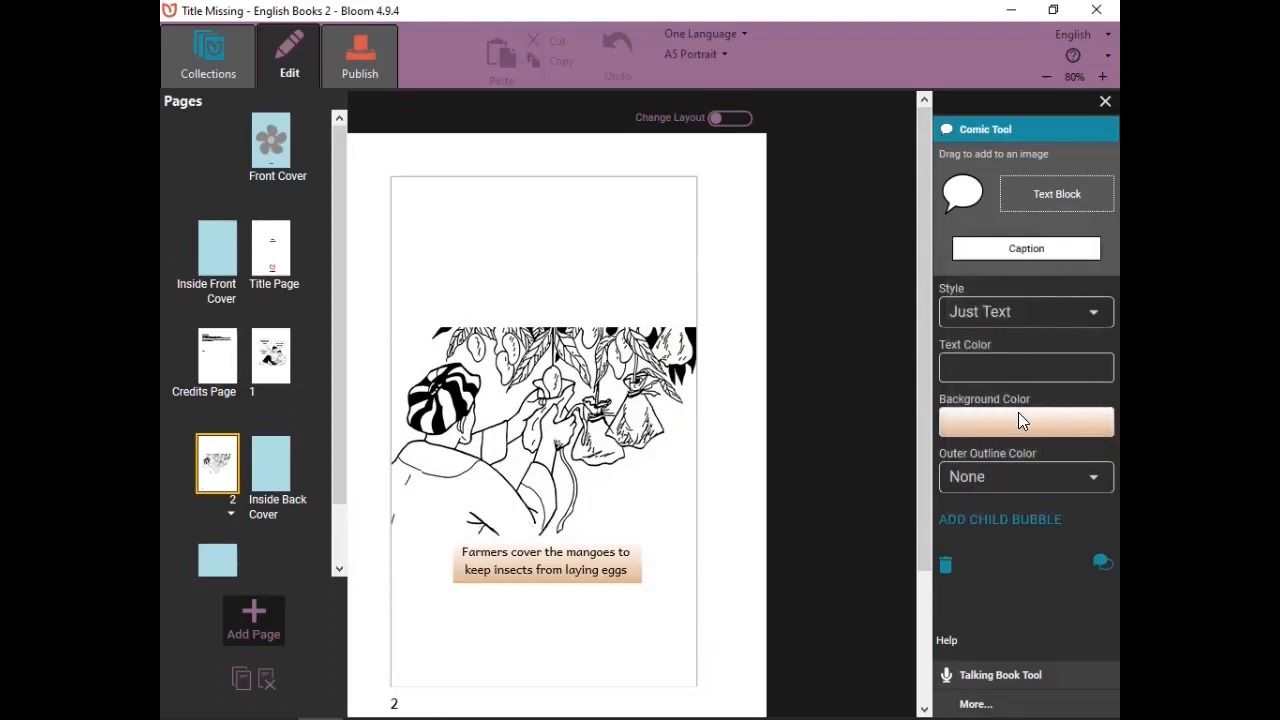
Give the mango caption a white background and move it up over the lower part of the picture.
{"action": "left_click", "coordinate": [1018, 420]}
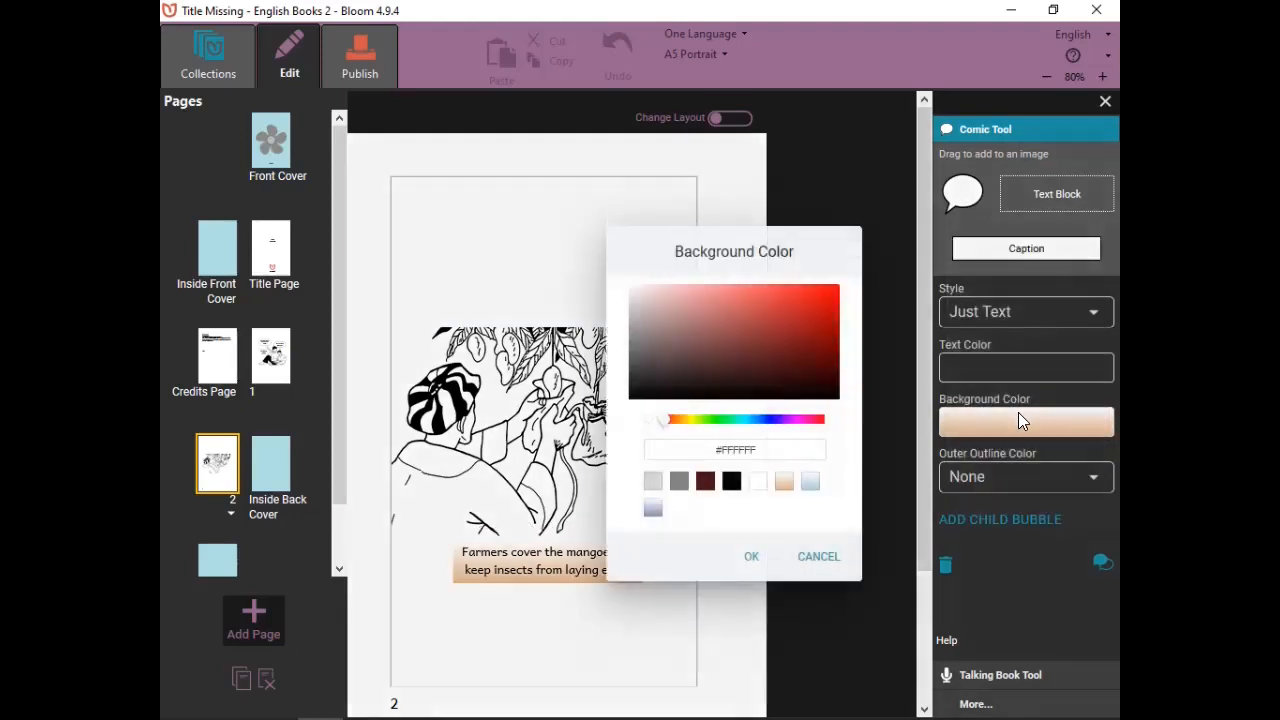
{"action": "left_click", "coordinate": [760, 484]}
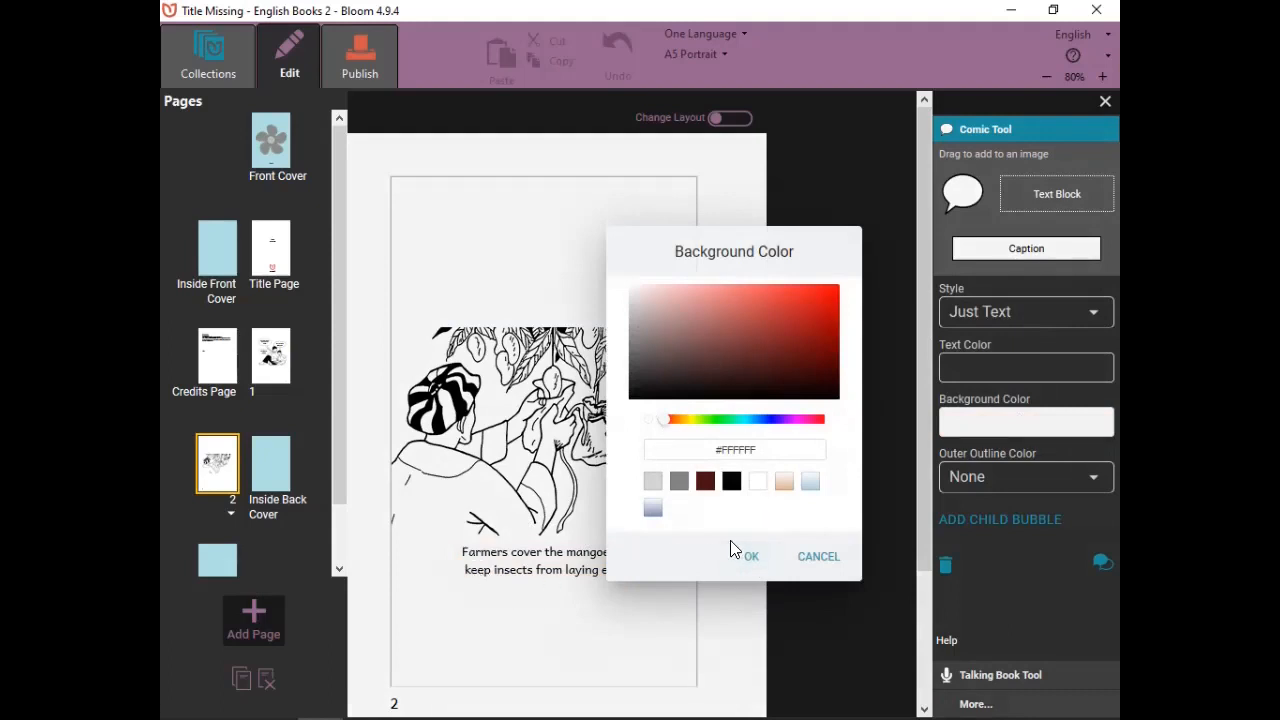
{"action": "left_click", "coordinate": [749, 557]}
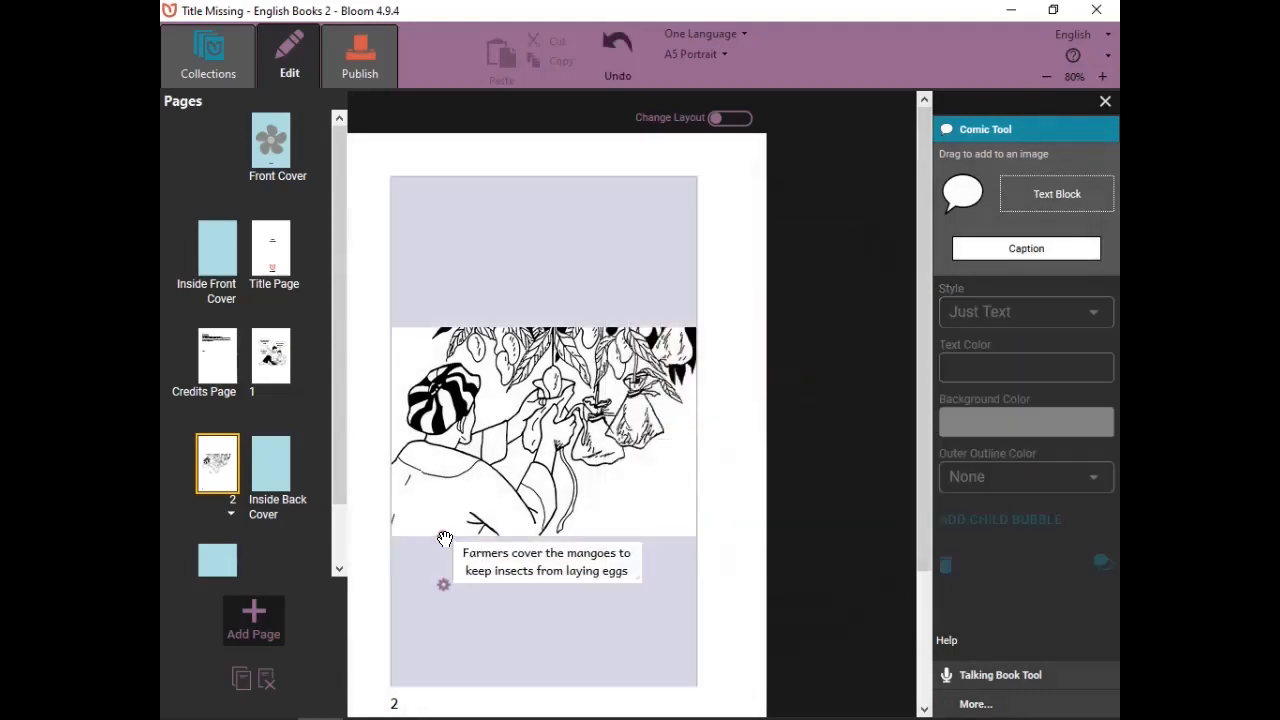
{"action": "left_click_drag", "start_coordinate": [447, 531], "coordinate": [476, 485]}
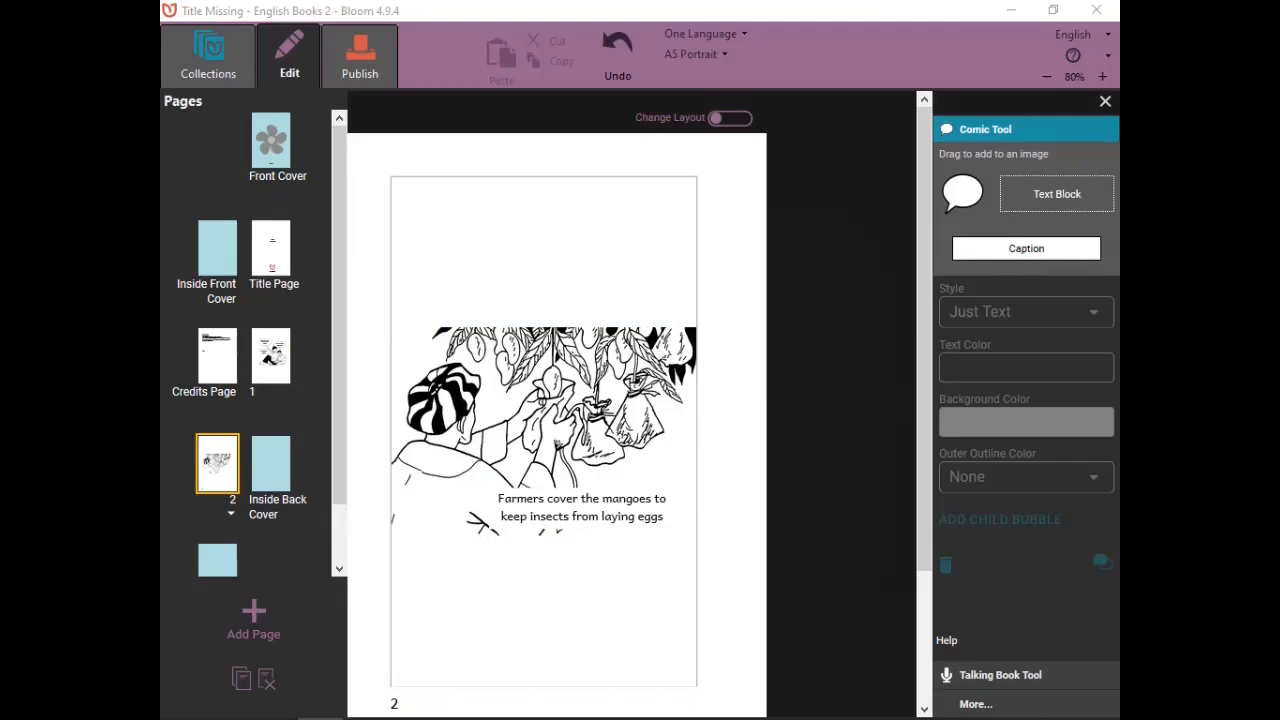
Return to the book collection and open the Goldilocks and the Three Bears book for editing.
{"action": "left_click", "coordinate": [195, 58]}
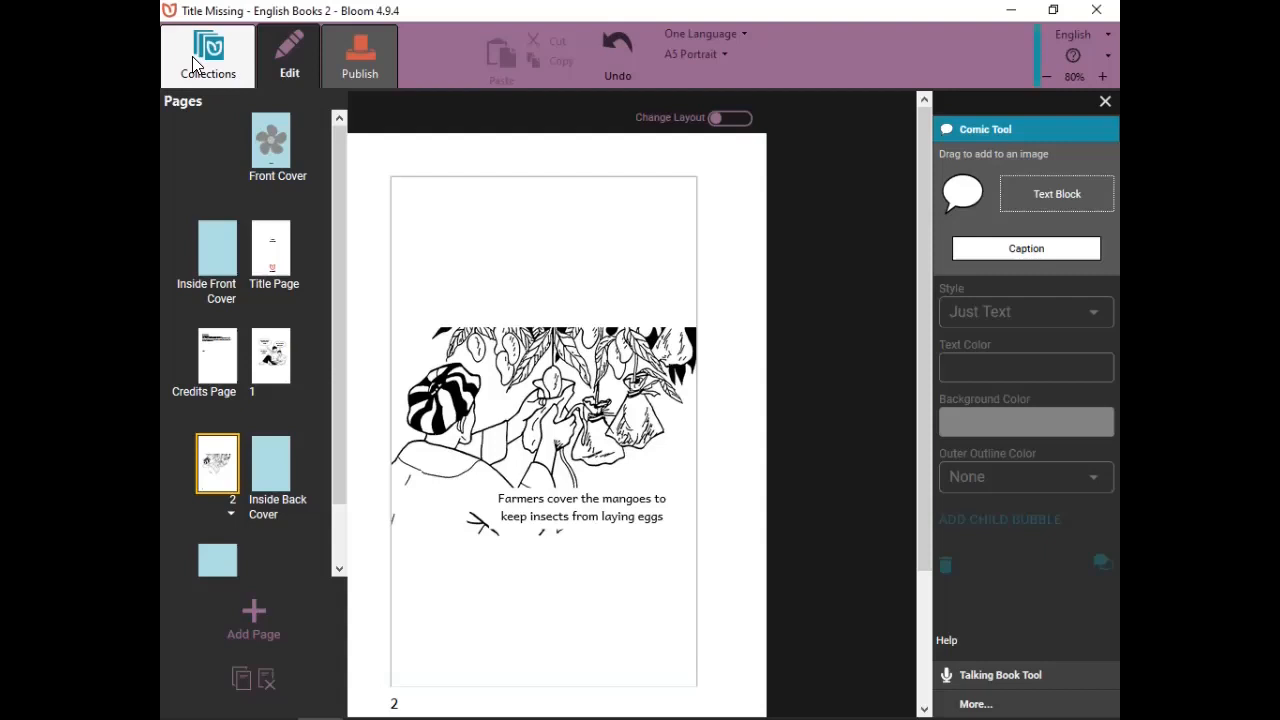
{"action": "left_click", "coordinate": [192, 56]}
{"action": "left_click", "coordinate": [296, 180]}
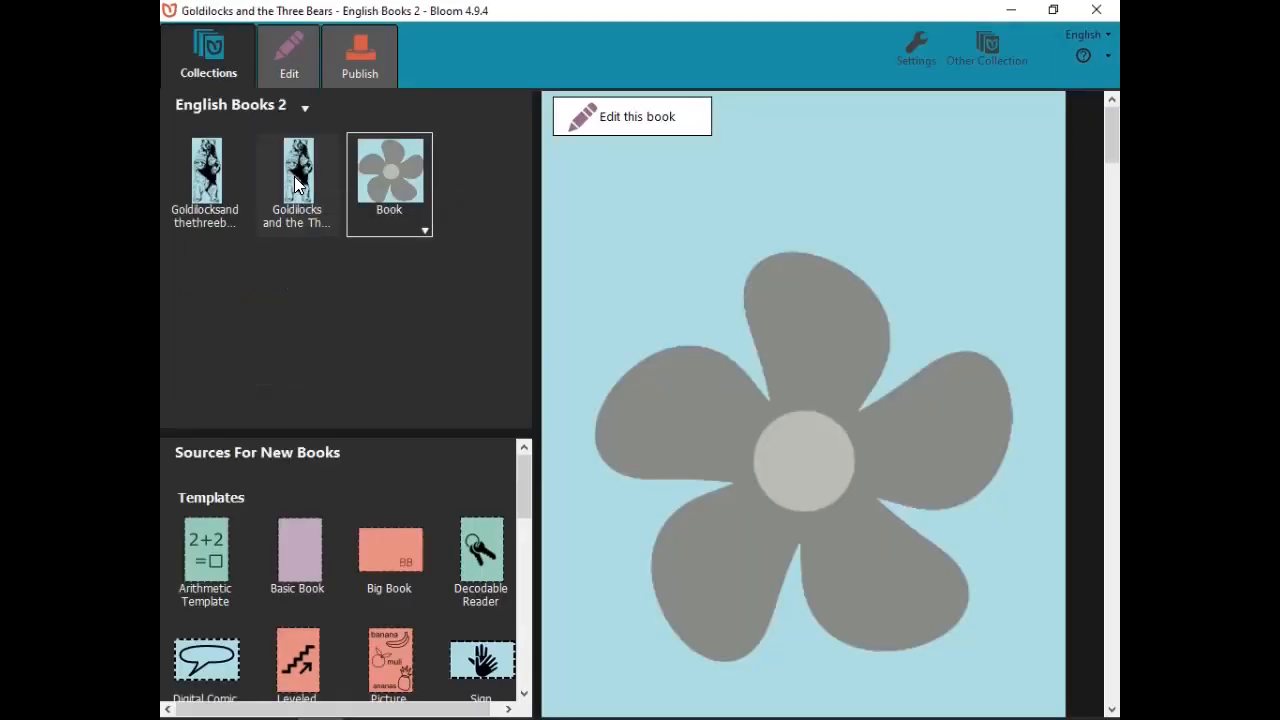
{"action": "left_click", "coordinate": [658, 126]}
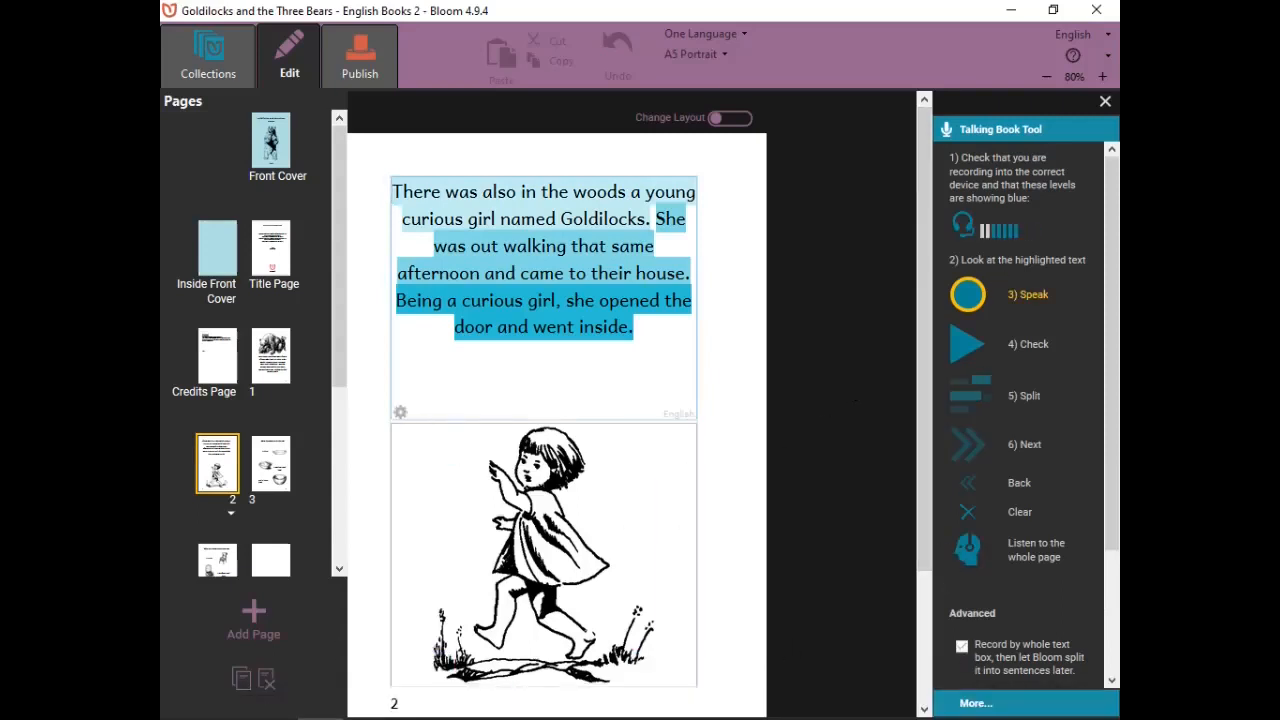
Enable the Motion Tool on page 2, and preview the girl picture's motion before excluding music from the preview.
{"action": "left_click", "coordinate": [976, 703]}
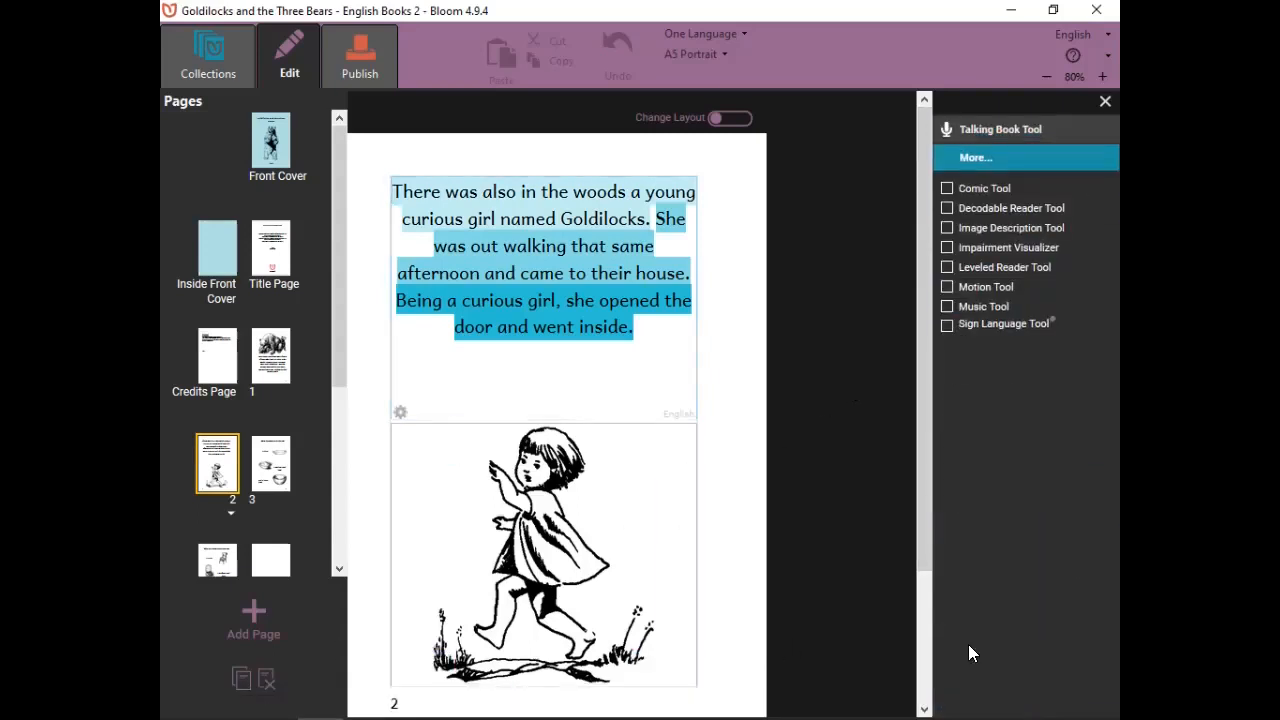
{"action": "left_click", "coordinate": [947, 288]}
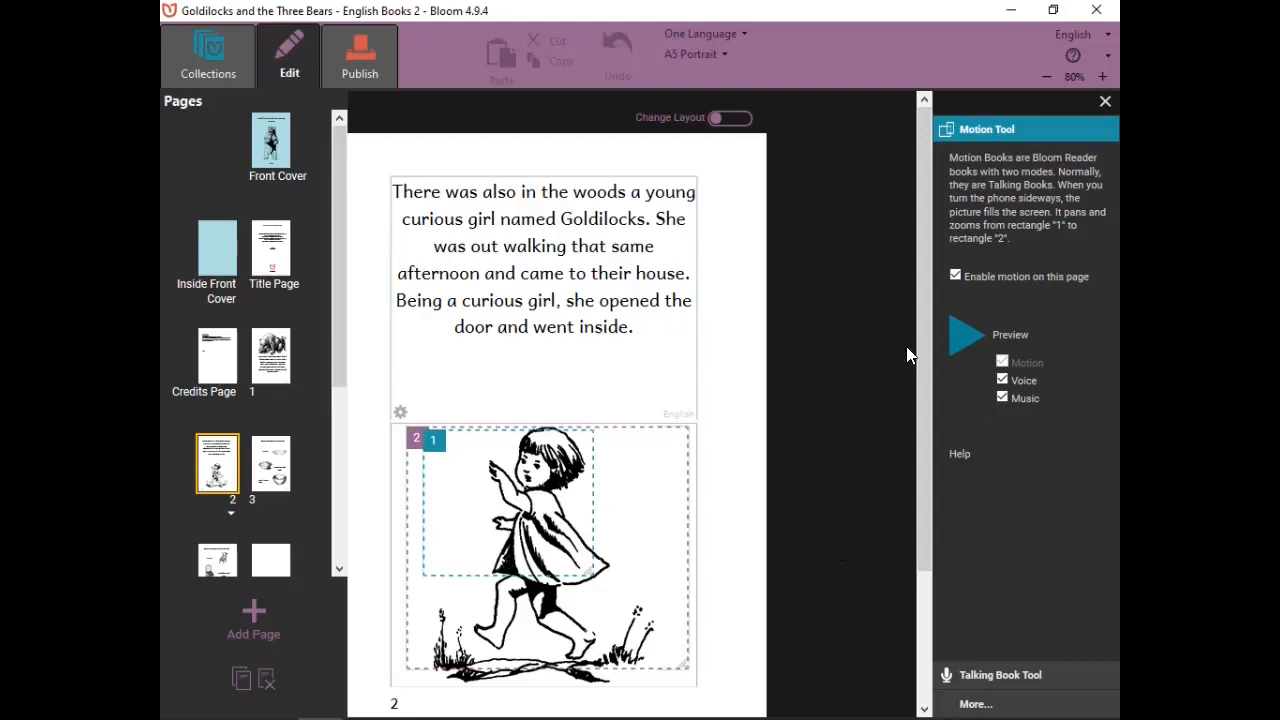
{"action": "left_click", "coordinate": [962, 346]}
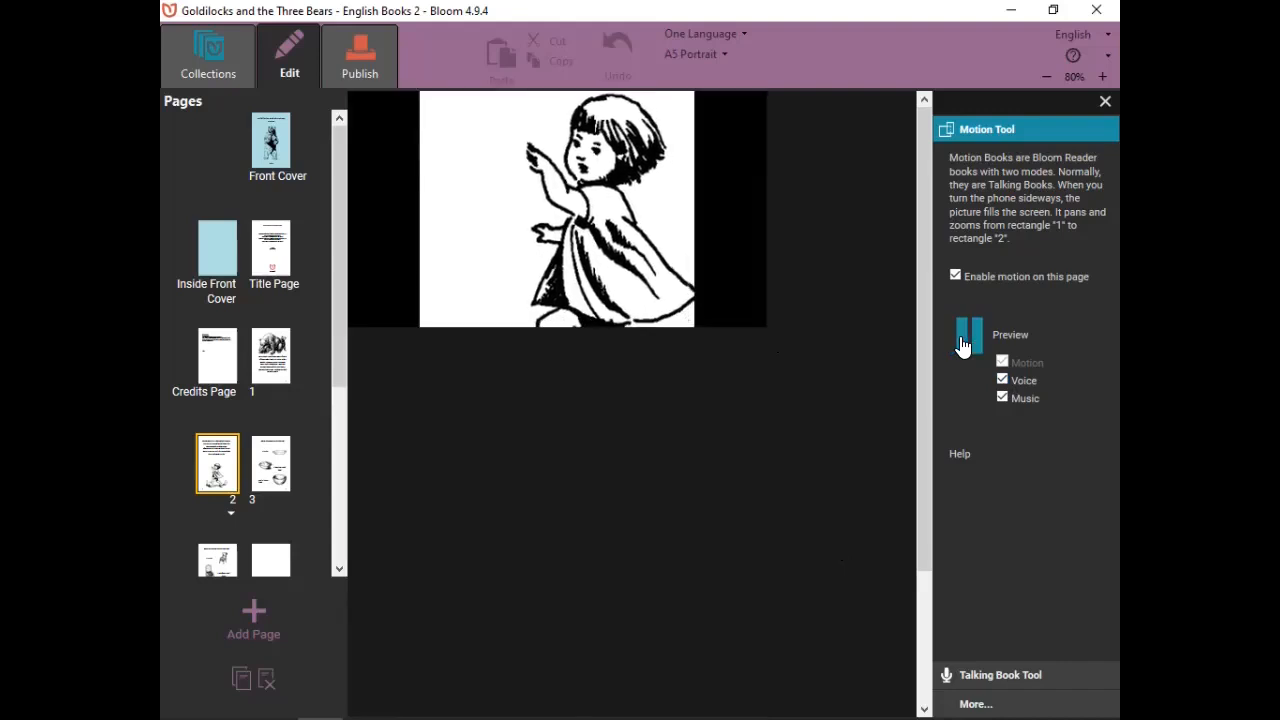
{"action": "left_click", "coordinate": [1006, 398]}
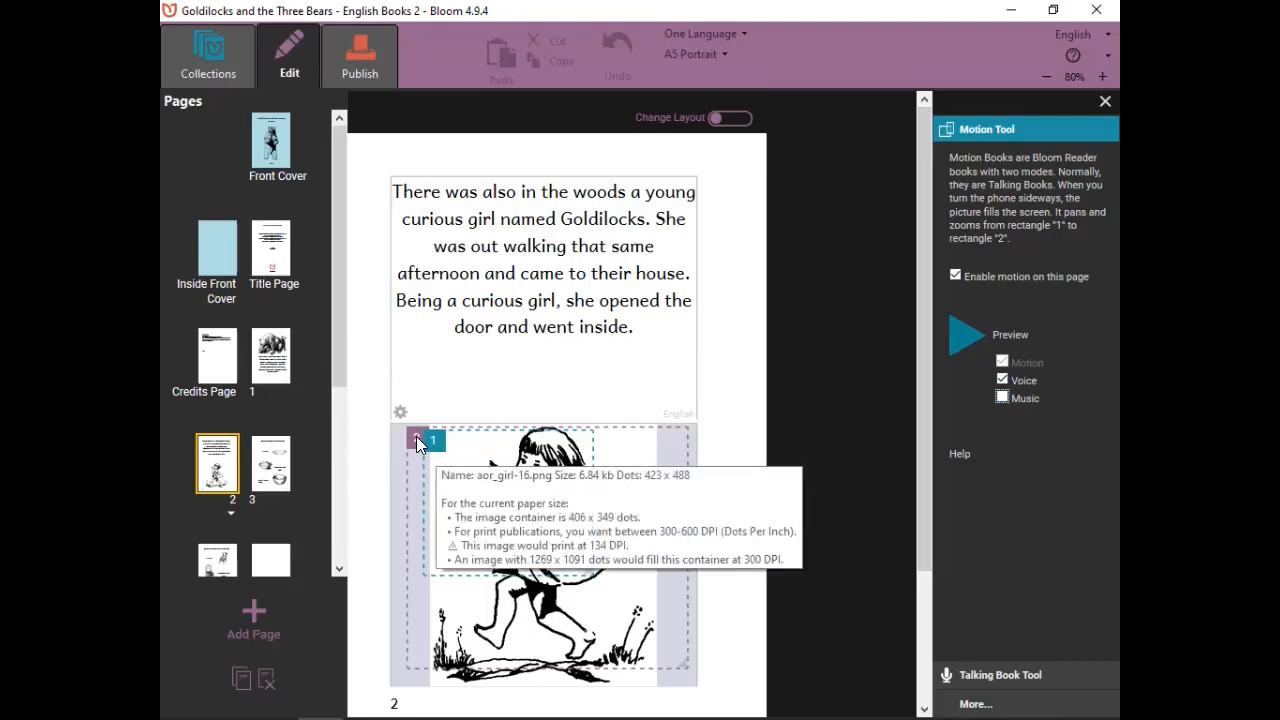
Shrink motion rectangle 2 around the girl's head and upper body, and enlarge rectangle 1 to cover nearly the whole picture.
{"action": "left_click_drag", "start_coordinate": [440, 438], "coordinate": [471, 451]}
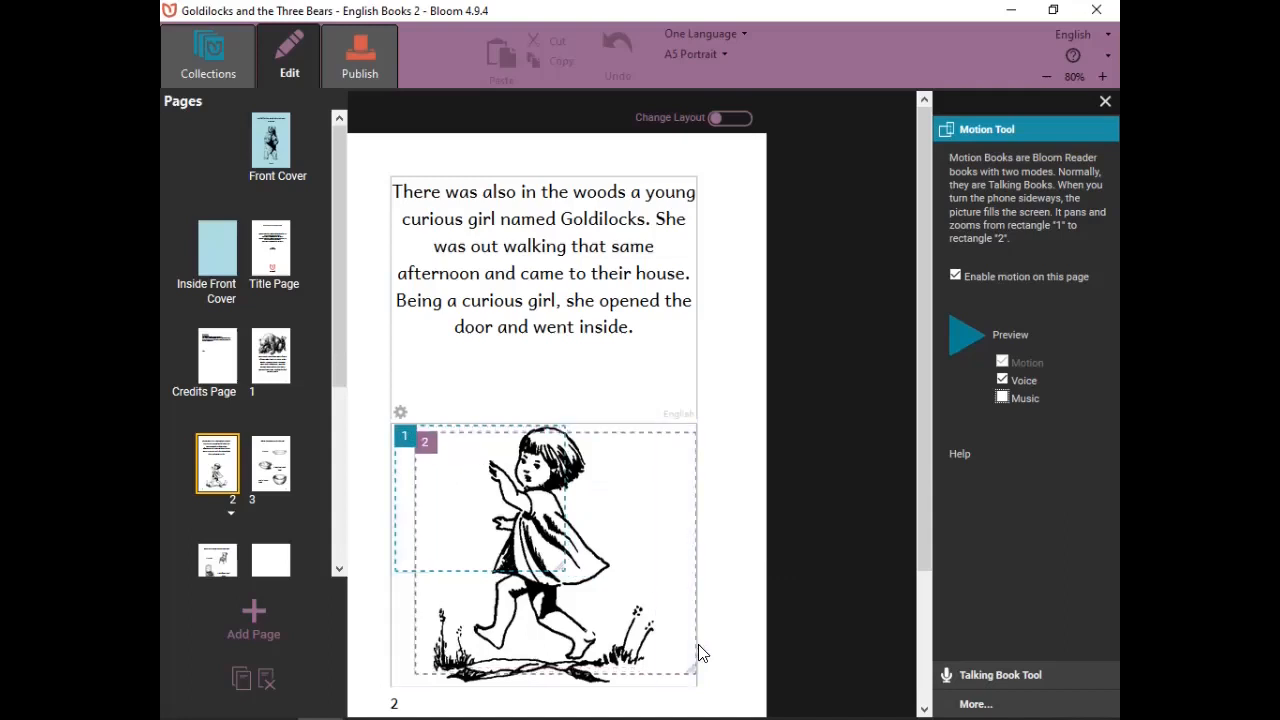
{"action": "left_click_drag", "start_coordinate": [694, 652], "coordinate": [518, 516]}
{"action": "left_click_drag", "start_coordinate": [425, 441], "coordinate": [461, 441]}
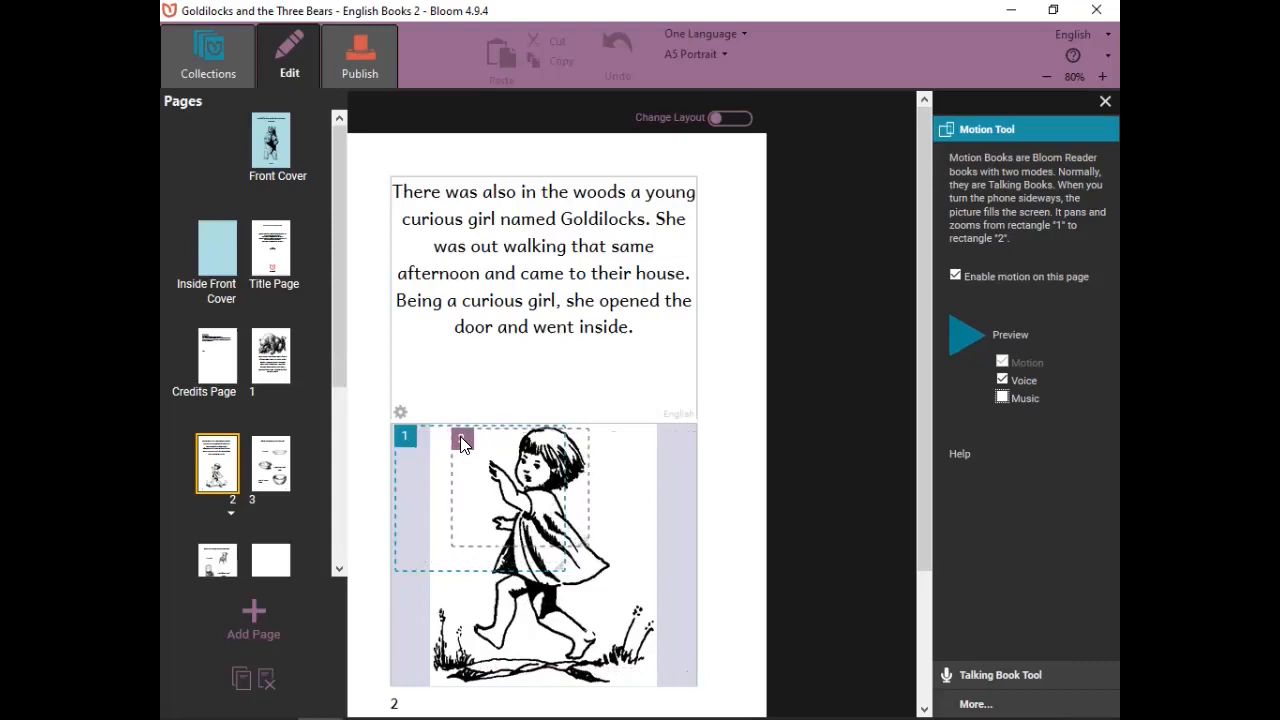
{"action": "left_click_drag", "start_coordinate": [563, 565], "coordinate": [684, 672]}
{"action": "left_click_drag", "start_coordinate": [406, 432], "coordinate": [414, 435]}
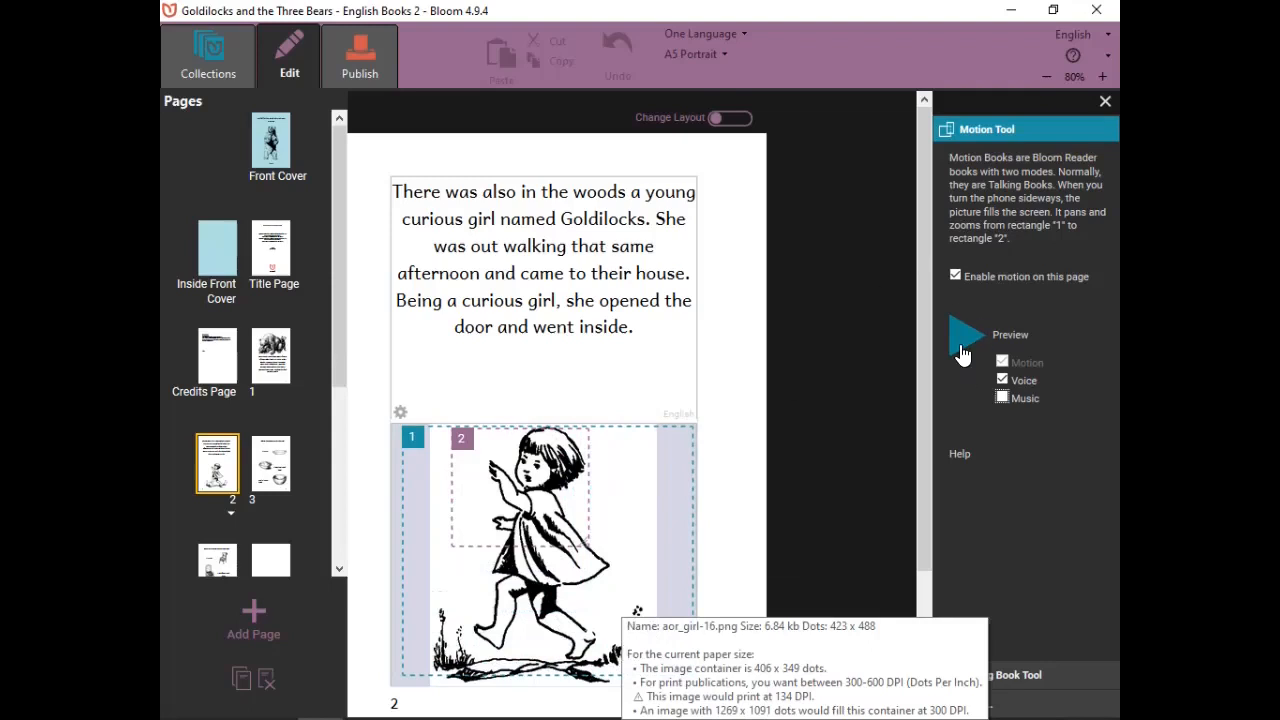
Exclude the voice from the preview and play the motion on the girl picture.
{"action": "left_click", "coordinate": [1002, 380]}
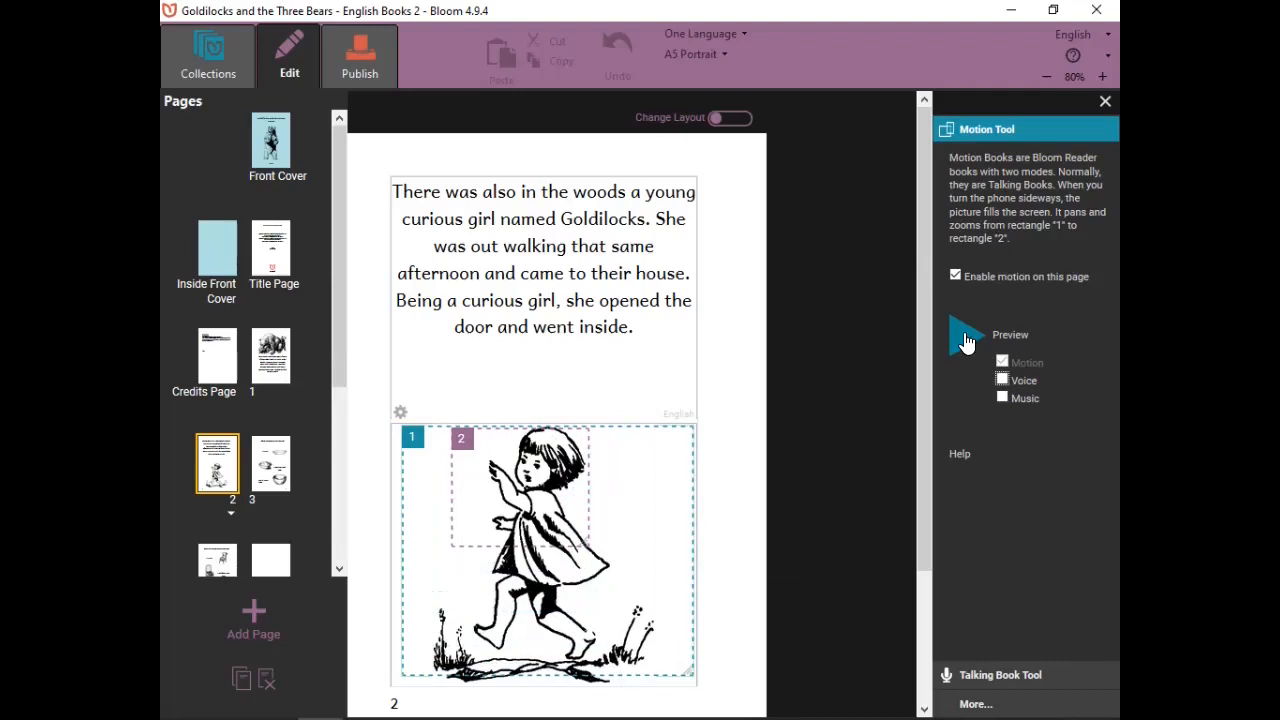
{"action": "left_click", "coordinate": [966, 338]}
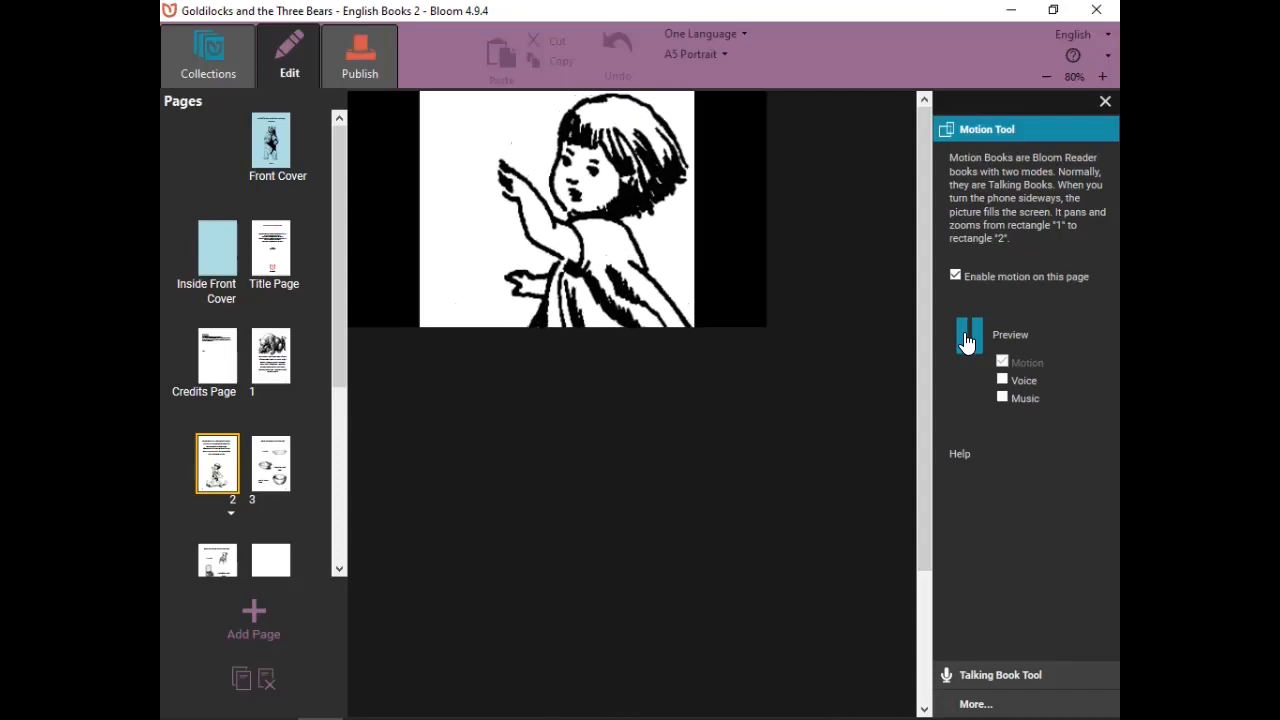
{"action": "left_click", "coordinate": [966, 342]}
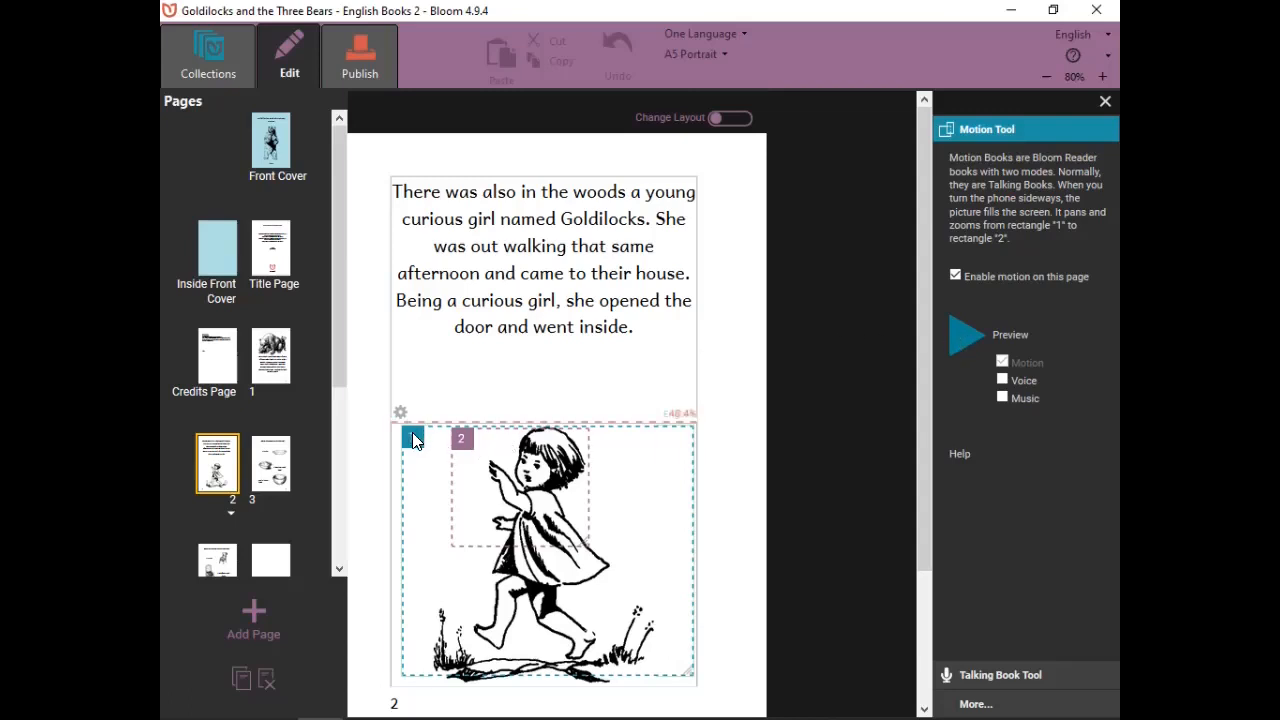
Make both motion rectangles nearly picture-sized, with rectangle 1 shifted right and rectangle 2 shifted left, and preview the pan.
{"action": "left_click_drag", "start_coordinate": [414, 435], "coordinate": [424, 432]}
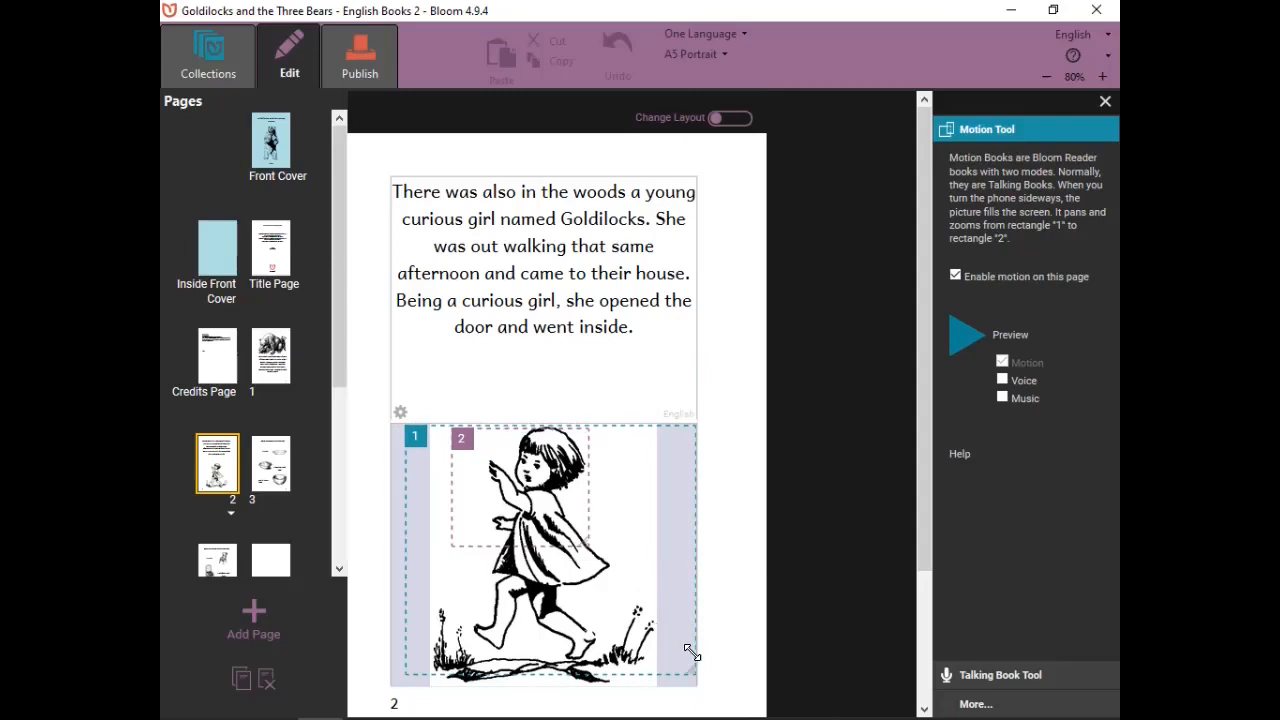
{"action": "left_click_drag", "start_coordinate": [692, 652], "coordinate": [660, 644]}
{"action": "mouse_move", "coordinate": [418, 440]}
{"action": "left_mouse_down"}
{"action": "mouse_move", "coordinate": [475, 443]}
{"action": "mouse_move", "coordinate": [426, 448]}
{"action": "mouse_move", "coordinate": [420, 434]}
{"action": "left_mouse_up"}
{"action": "left_click_drag", "start_coordinate": [523, 540], "coordinate": [692, 643]}
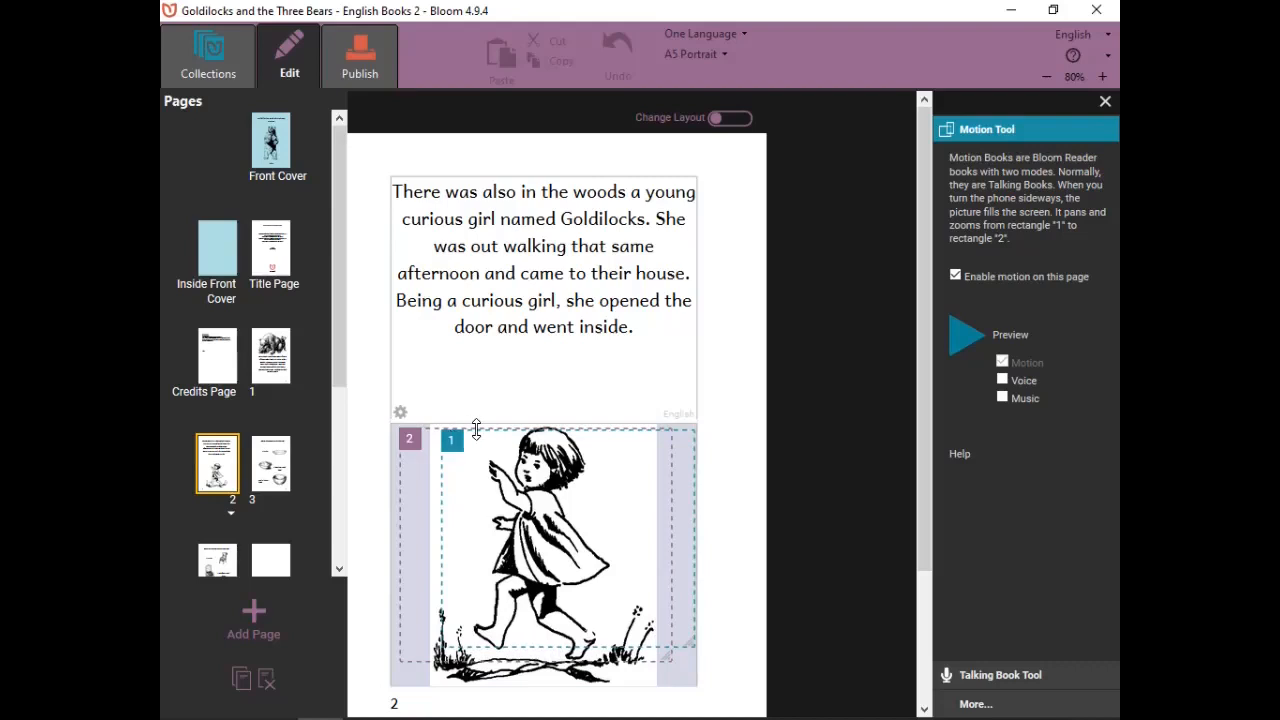
{"action": "left_click", "coordinate": [960, 347]}
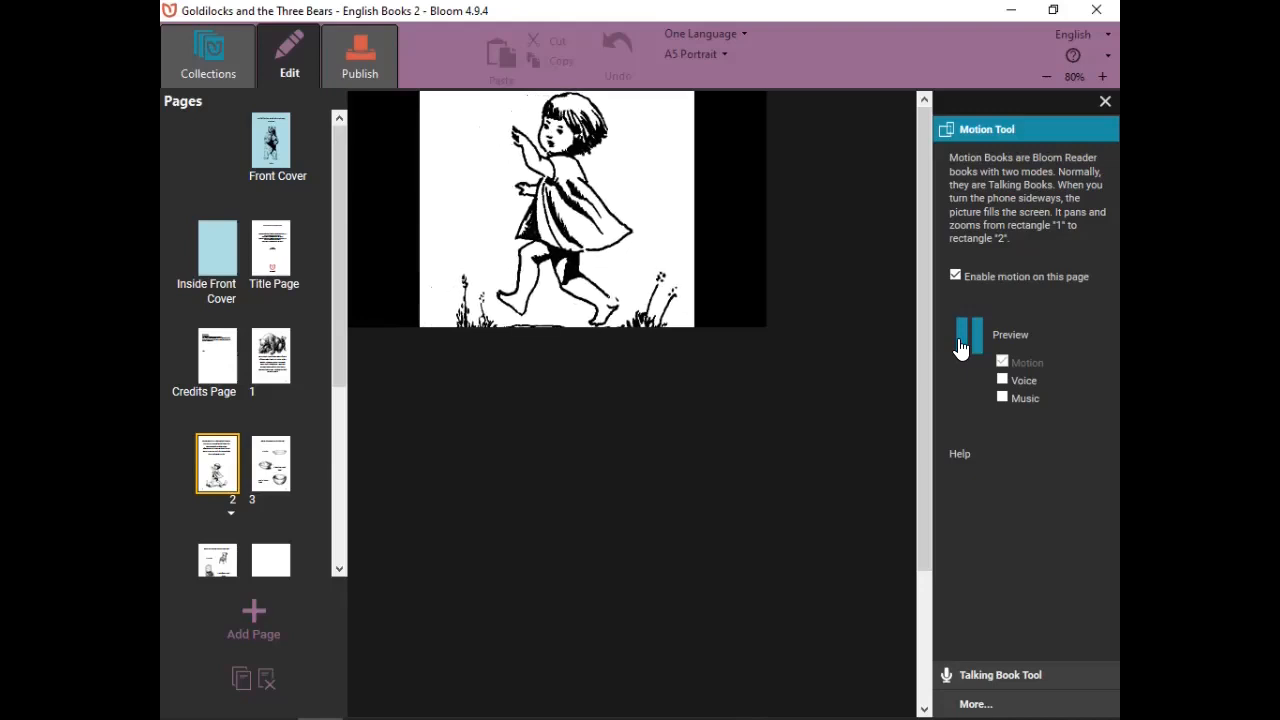
{"action": "left_click", "coordinate": [960, 347]}
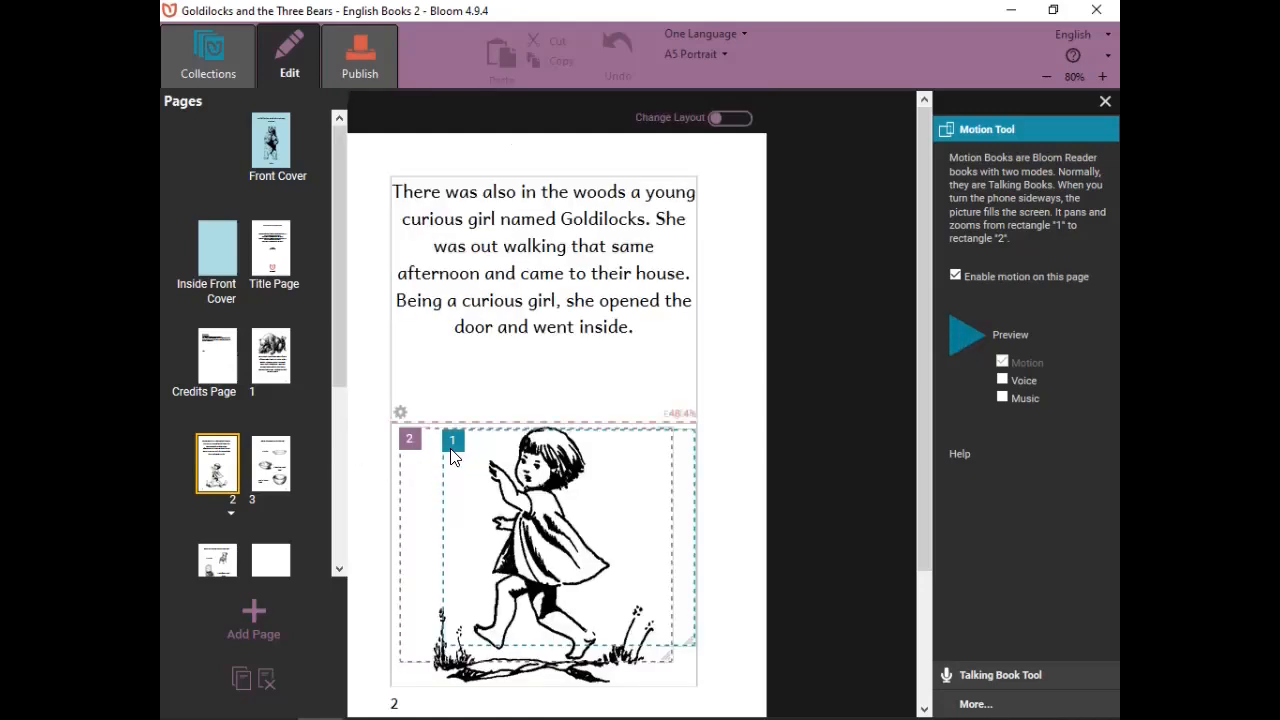
Place motion rectangle 1 at the picture's left edge and rectangle 2 at its right edge in similar sizes, and preview the motion.
{"action": "mouse_move", "coordinate": [451, 455]}
{"action": "left_mouse_down"}
{"action": "mouse_move", "coordinate": [400, 444]}
{"action": "mouse_move", "coordinate": [446, 446]}
{"action": "left_mouse_up"}
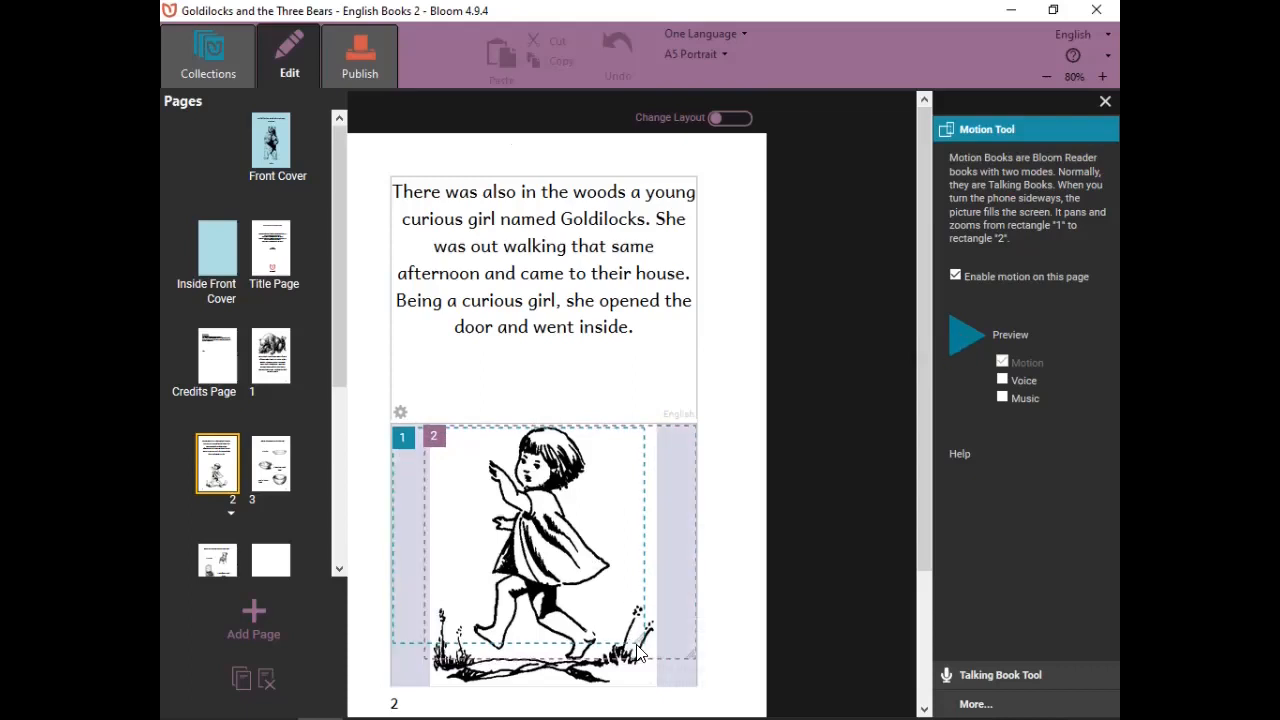
{"action": "left_click_drag", "start_coordinate": [636, 650], "coordinate": [637, 646]}
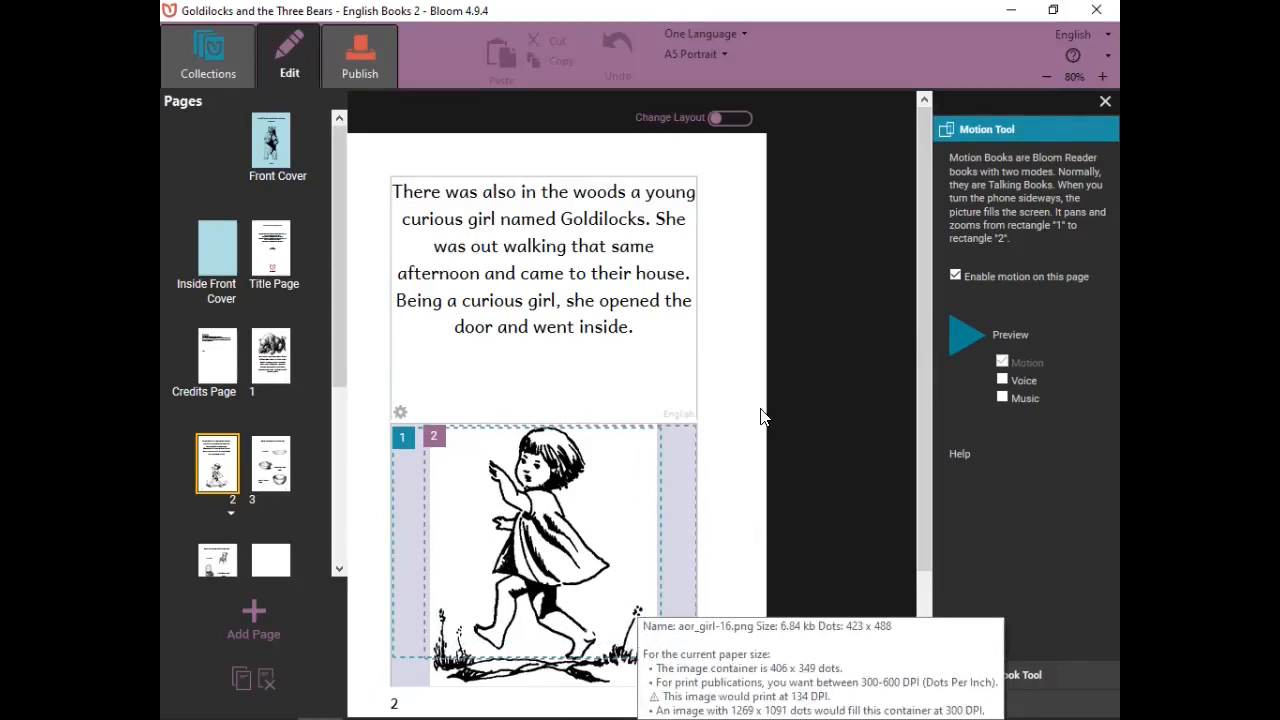
{"action": "left_click", "coordinate": [964, 349]}
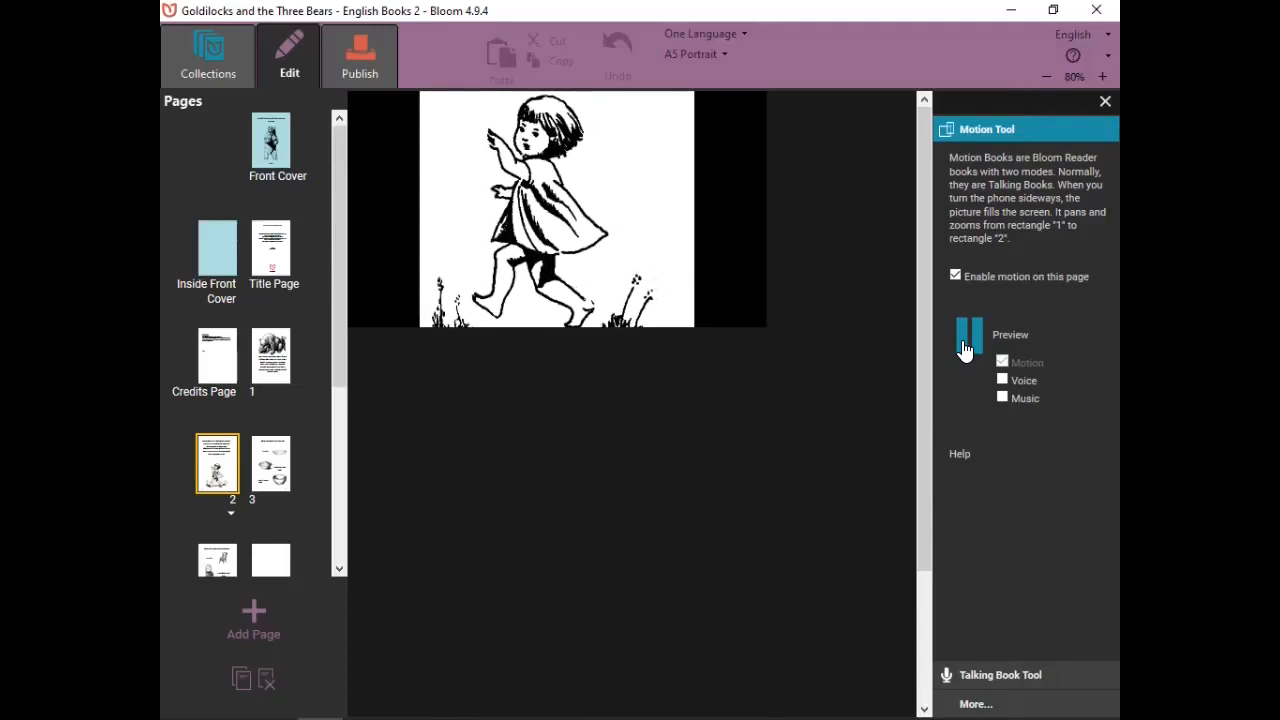
{"action": "left_click", "coordinate": [965, 348]}
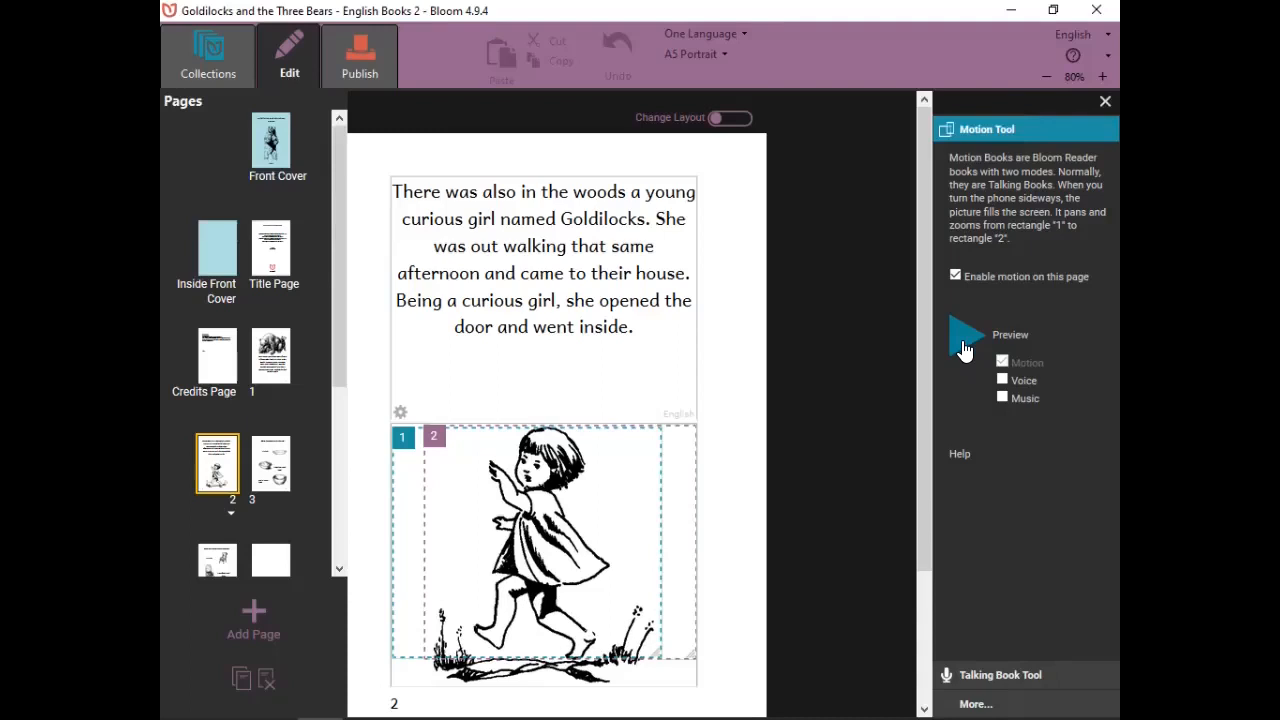
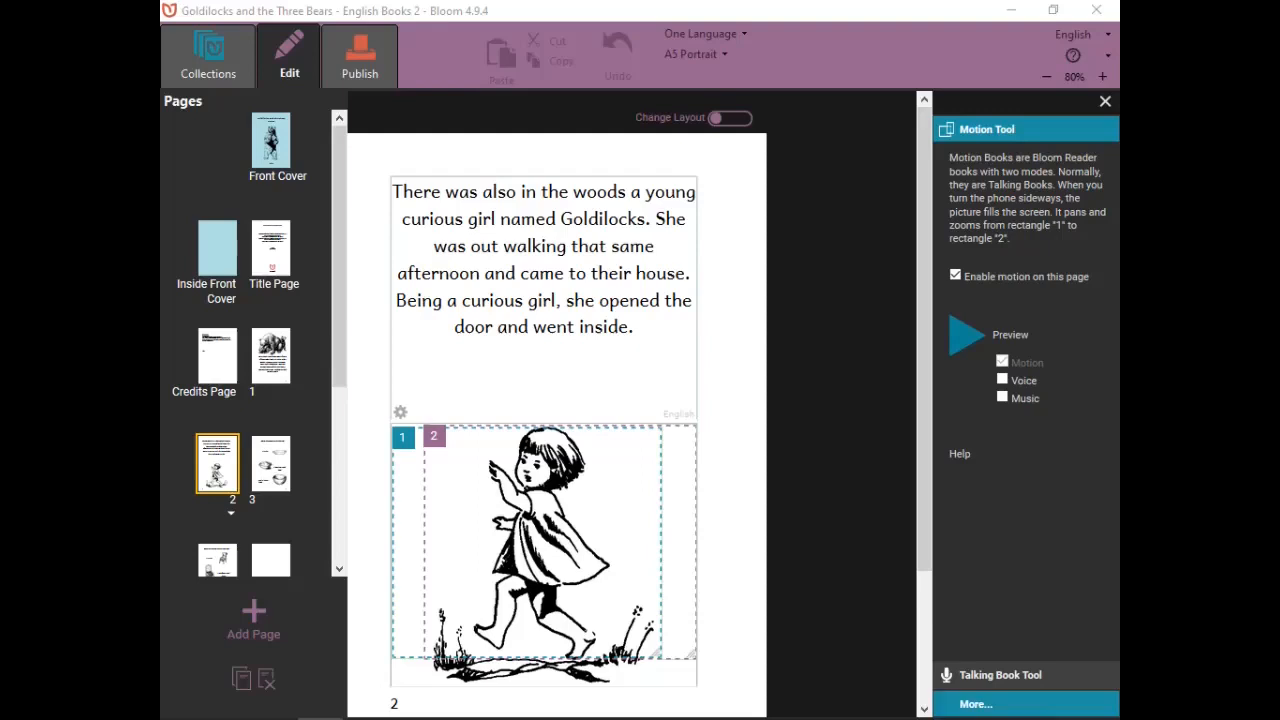
Switch to page 1 with the bear family, enable the Music Tool and show its settings.
{"action": "left_click", "coordinate": [266, 374]}
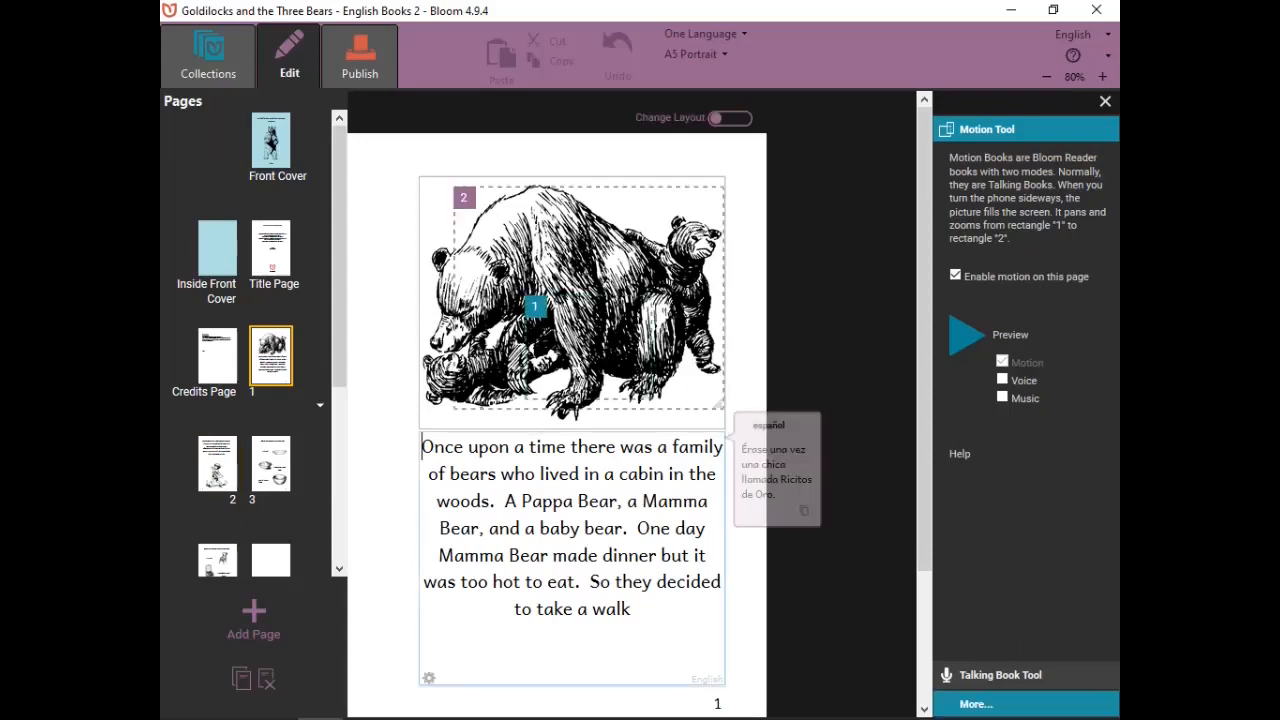
{"action": "left_click", "coordinate": [976, 704]}
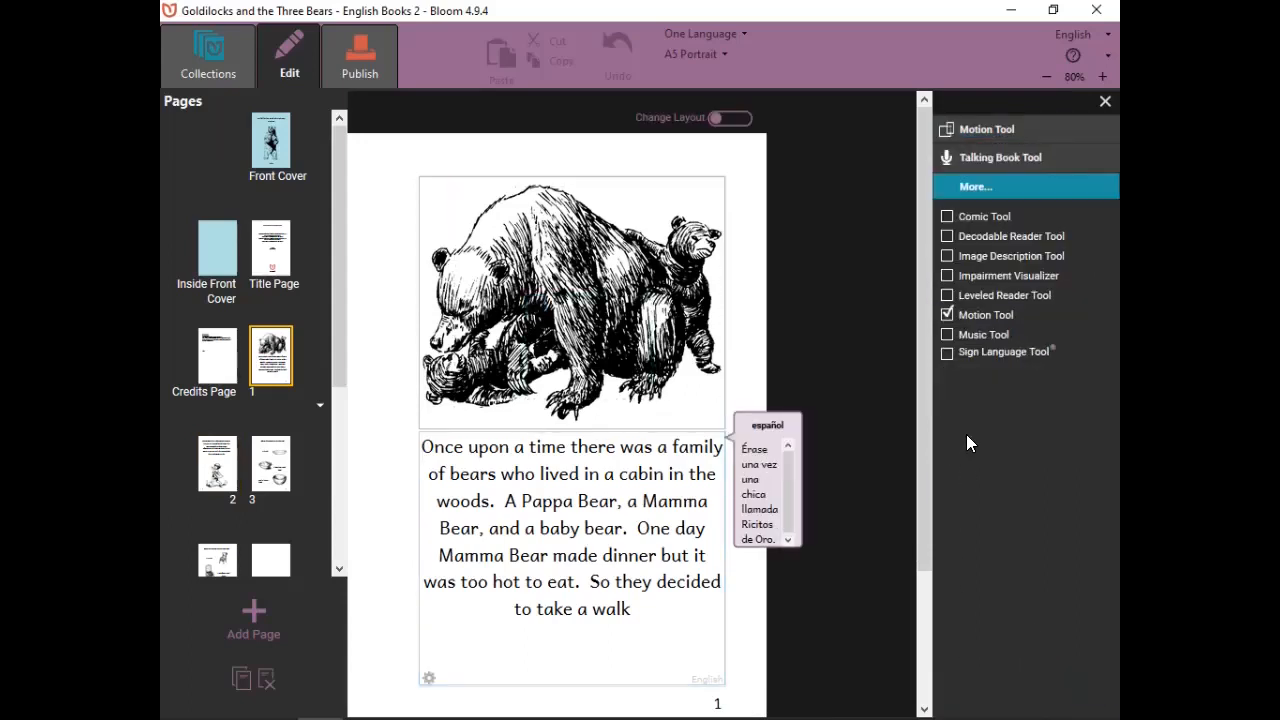
{"action": "left_click", "coordinate": [946, 334]}
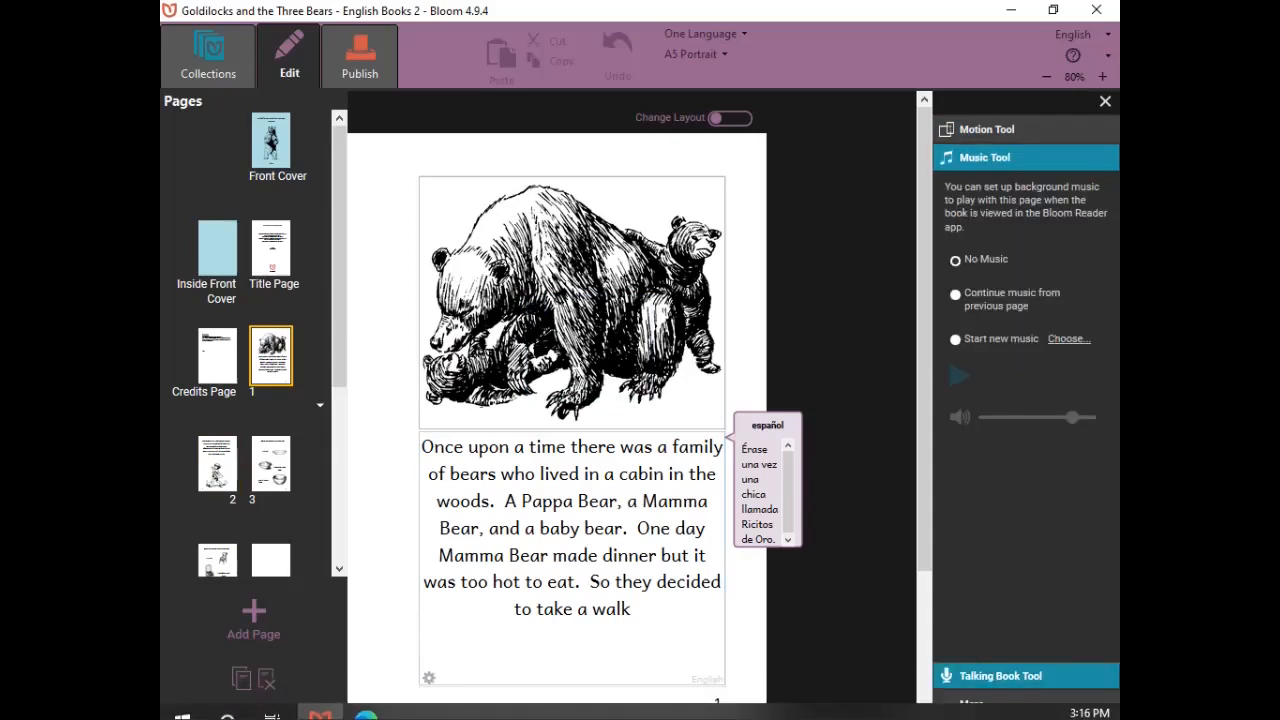
{"action": "left_click", "coordinate": [968, 703]}
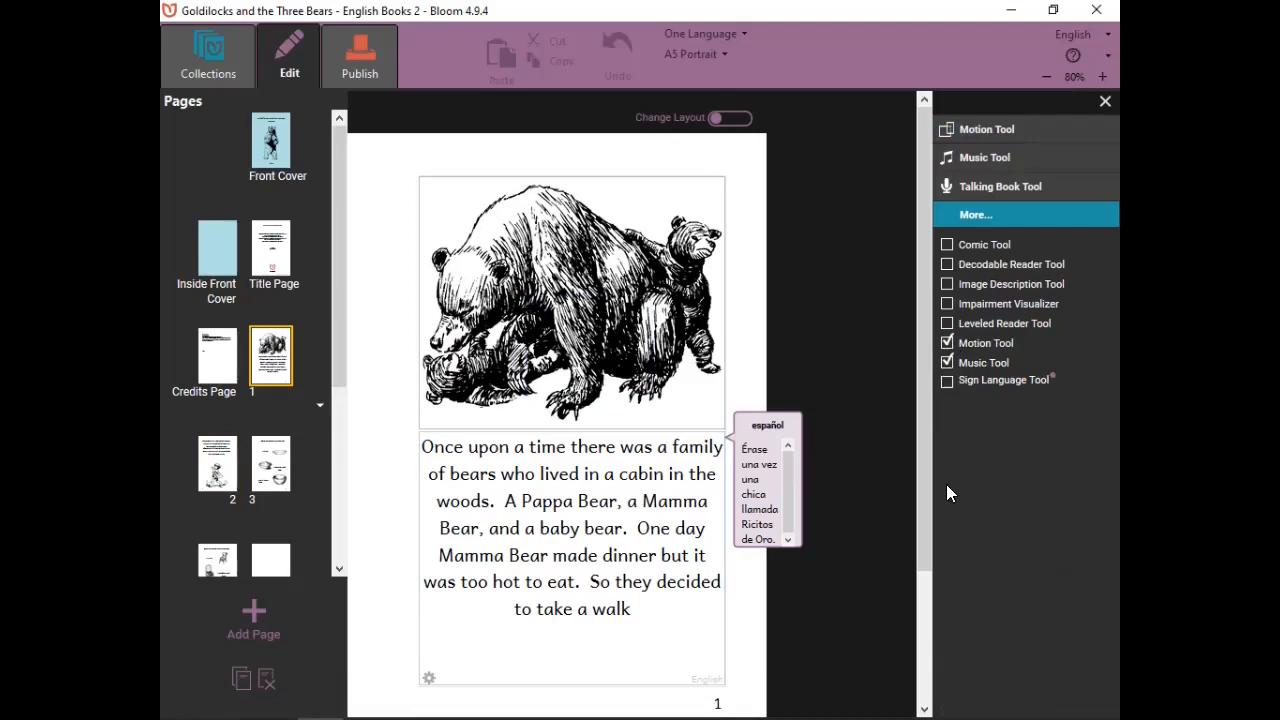
{"action": "left_click", "coordinate": [993, 160]}
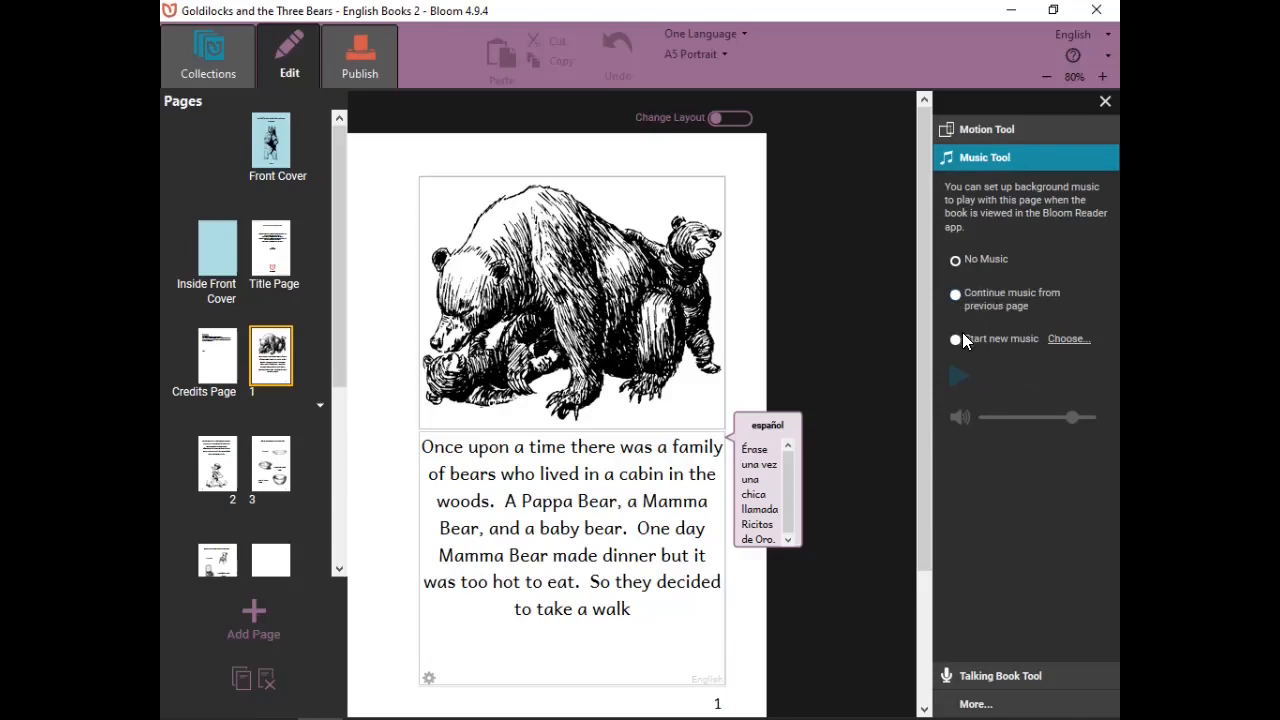
Start new music on page 1 with the sound file animals_bear_growl_grunt_001.mp3 and play it back.
{"action": "left_click", "coordinate": [1072, 340]}
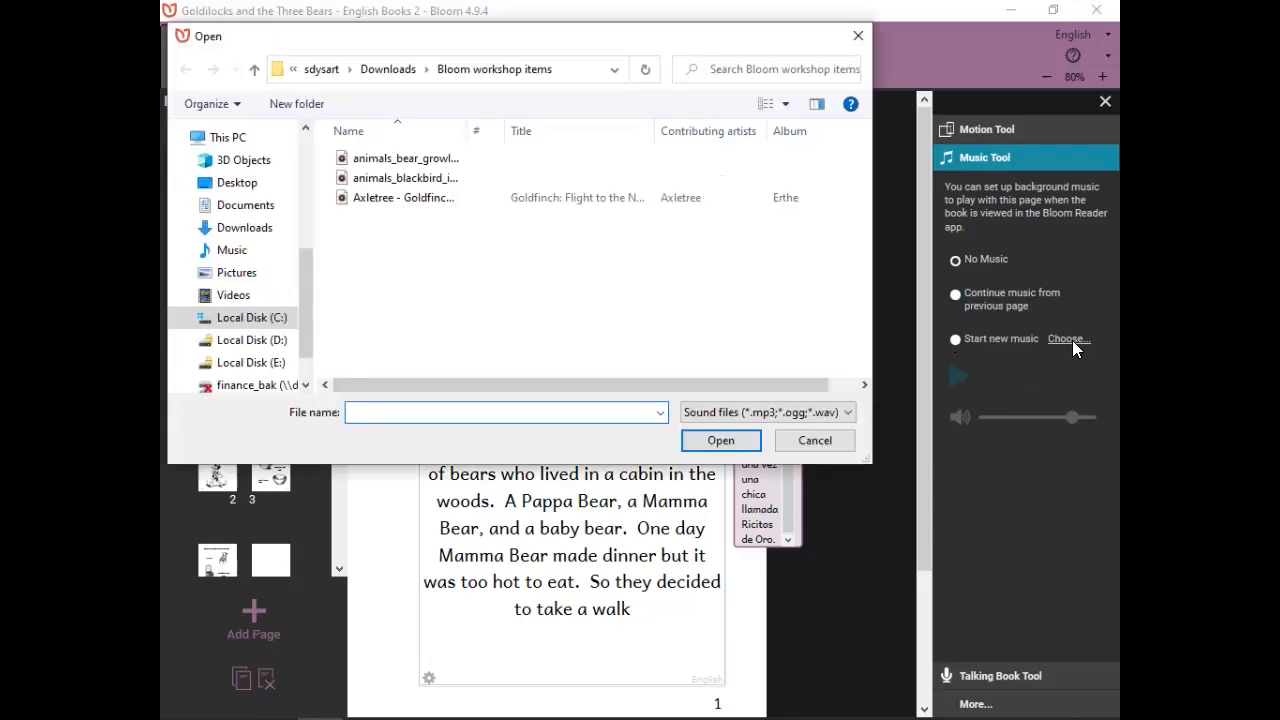
{"action": "left_click", "coordinate": [420, 160]}
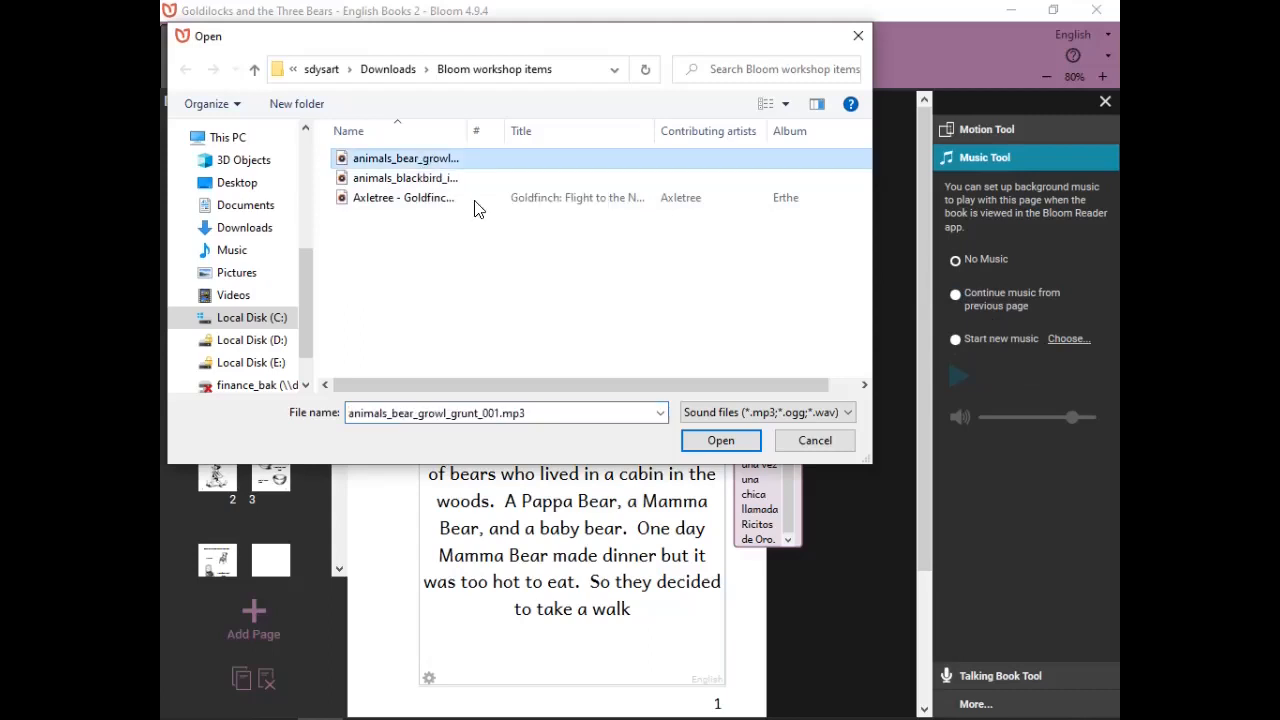
{"action": "left_click", "coordinate": [740, 444]}
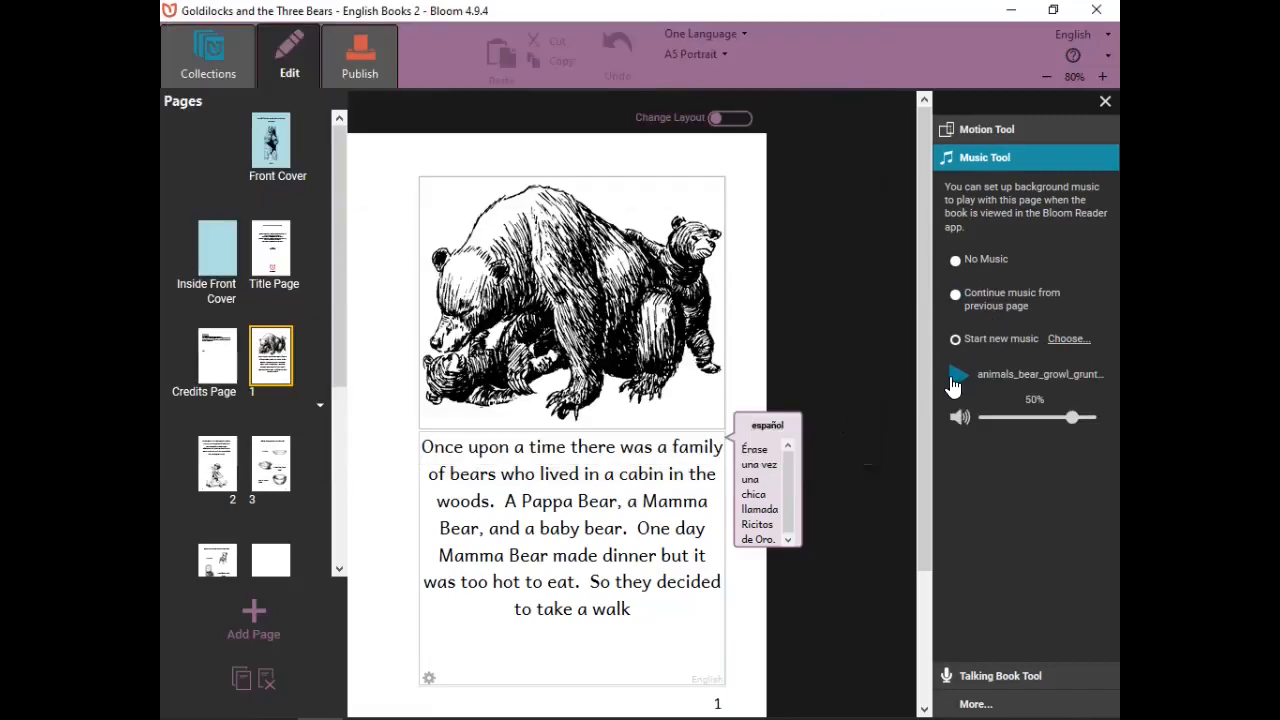
{"action": "left_click", "coordinate": [959, 378]}
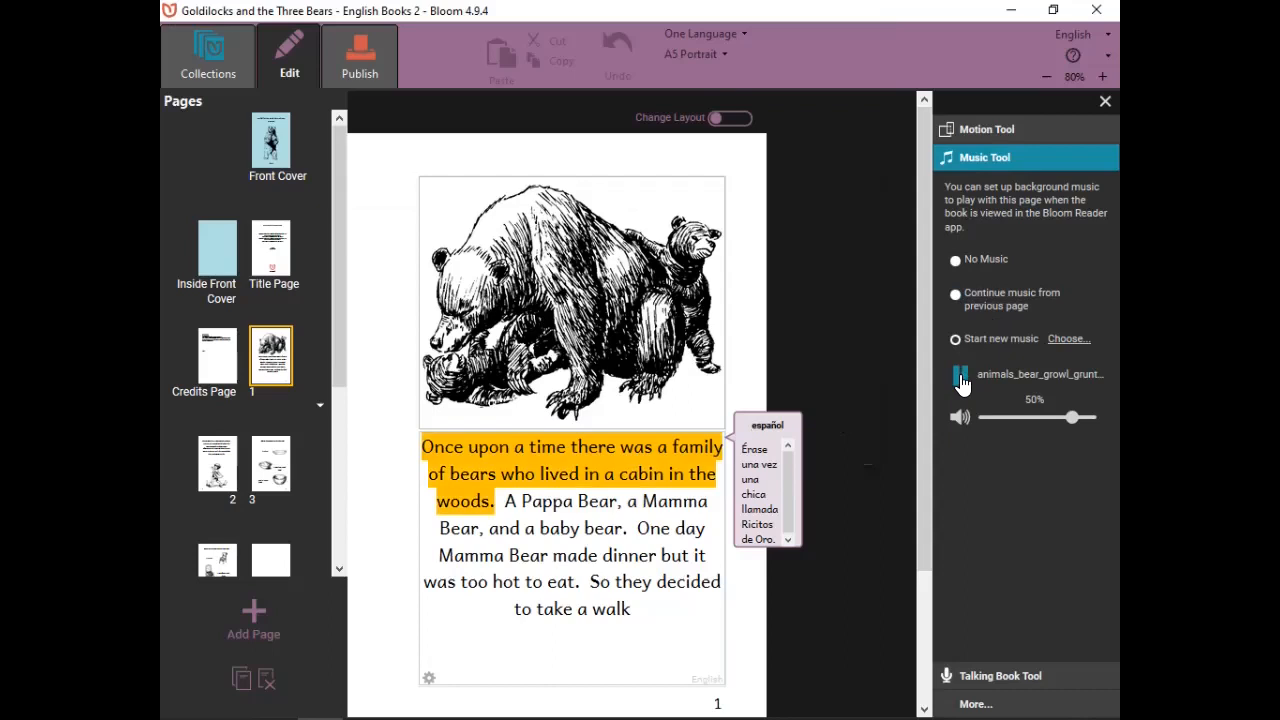
Stop the playback, set page 1's music volume to 42%, and play the sound back once more.
{"action": "left_click", "coordinate": [962, 384]}
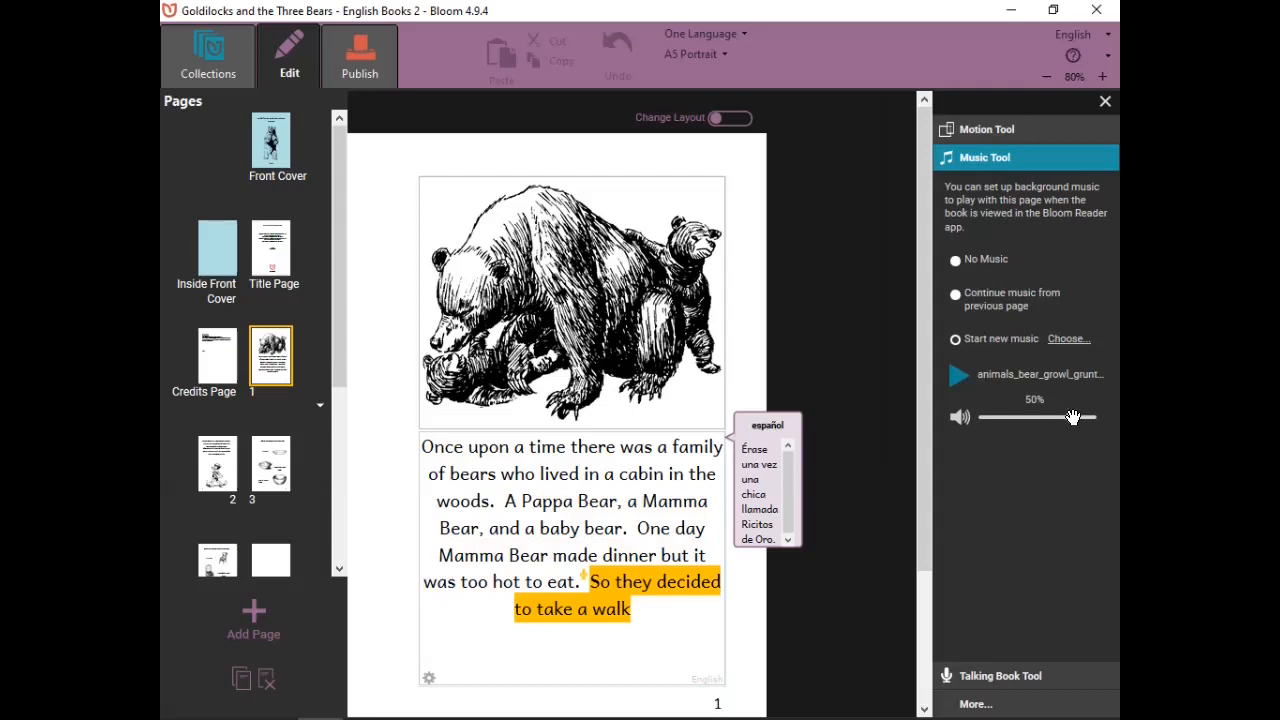
{"action": "mouse_move", "coordinate": [1072, 417]}
{"action": "left_mouse_down"}
{"action": "mouse_move", "coordinate": [1051, 418]}
{"action": "mouse_move", "coordinate": [1067, 418]}
{"action": "left_mouse_up"}
{"action": "left_click", "coordinate": [960, 378]}
{"action": "left_click", "coordinate": [960, 378]}
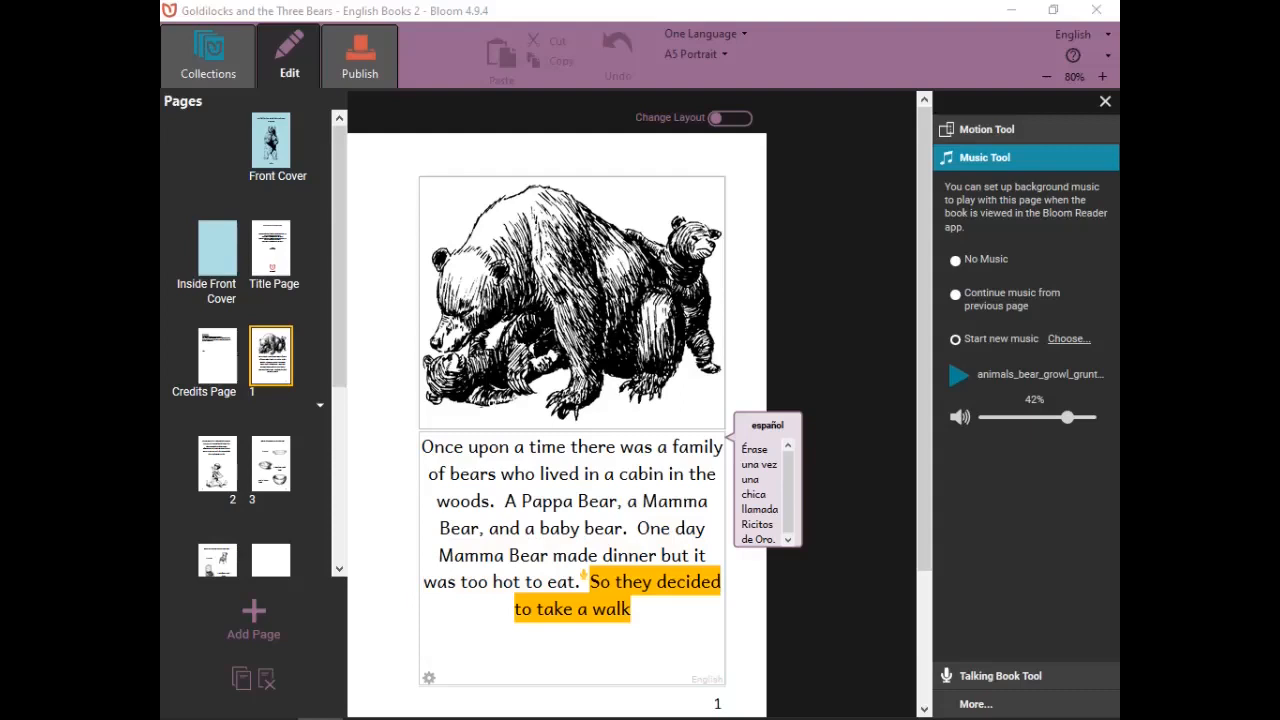
Copy the quoted ZapSplat sound effects attribution line from the Notepad file bloom workshop accredation info.txt.
{"action": "left_click_drag", "start_coordinate": [1070, 80], "coordinate": [344, 110]}
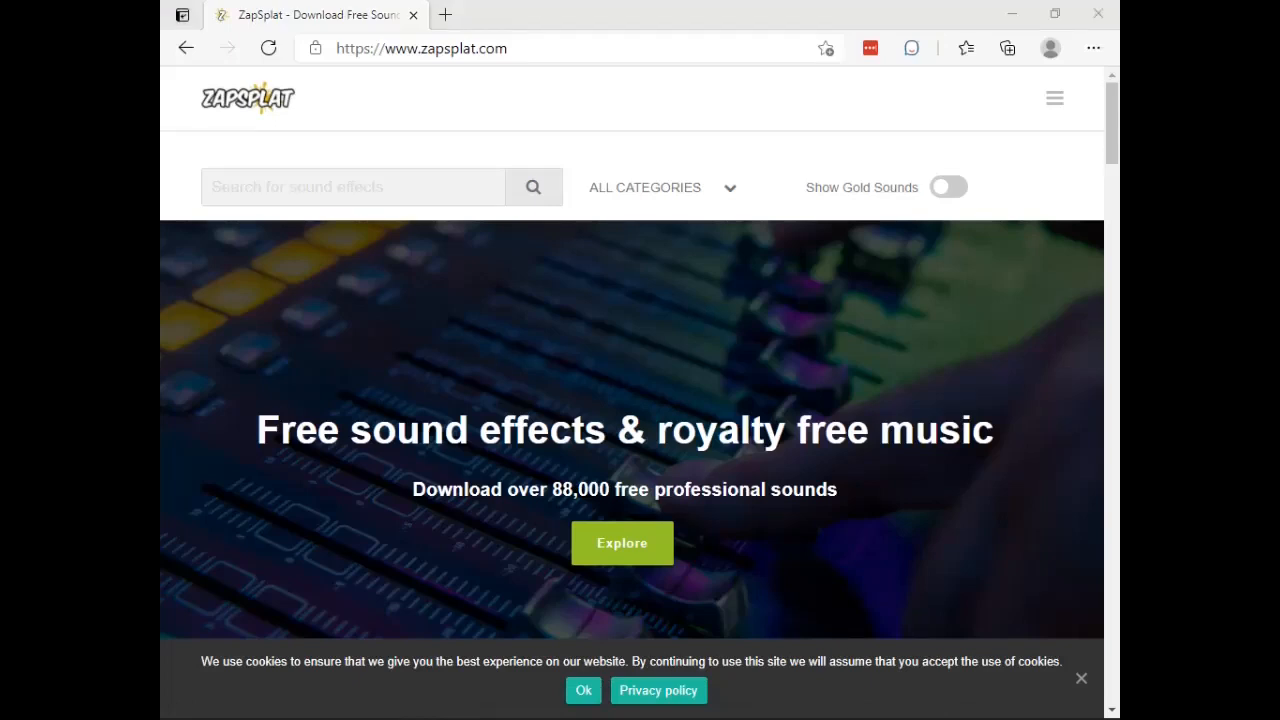
{"action": "left_click_drag", "start_coordinate": [801, 190], "coordinate": [626, 229]}
{"action": "left_click", "coordinate": [842, 311]}
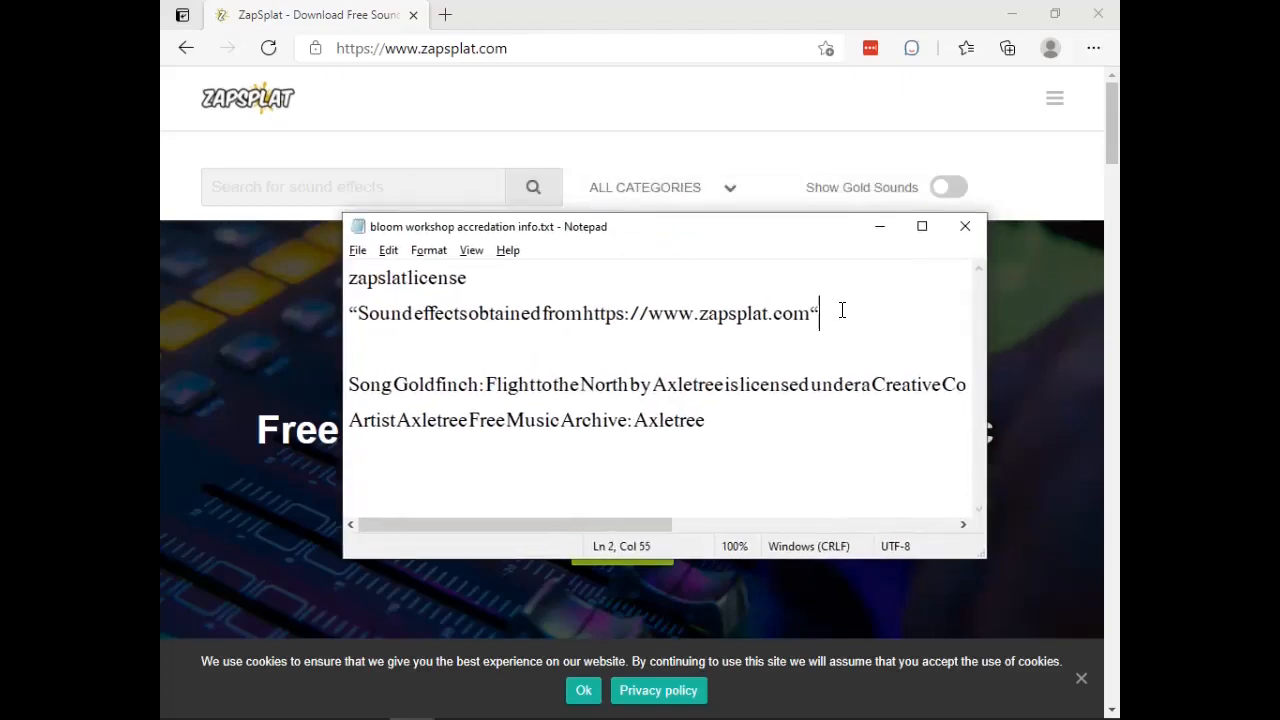
{"action": "left_click_drag", "start_coordinate": [840, 311], "coordinate": [352, 314]}
{"action": "key", "text": "ctrl+c"}
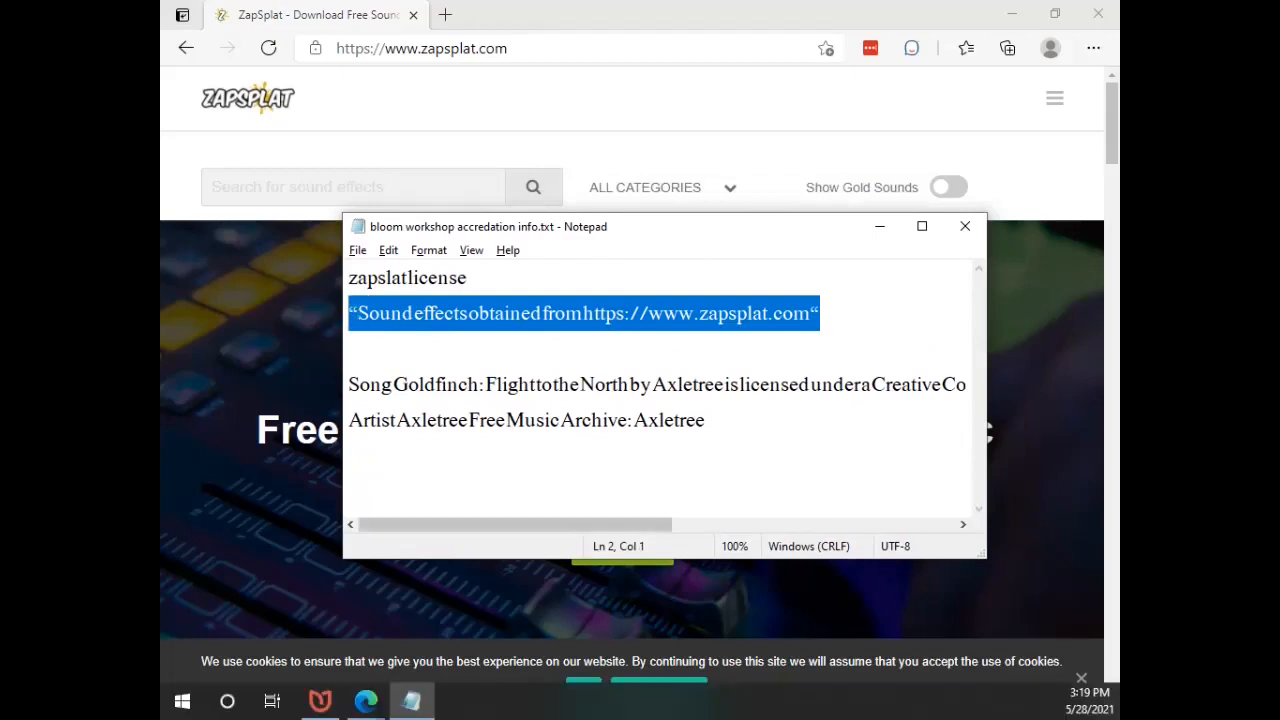
Back in Bloom, paste the ZapSplat sound effects attribution as a new last line of the Title Page's contributions field.
{"action": "left_click", "coordinate": [320, 701]}
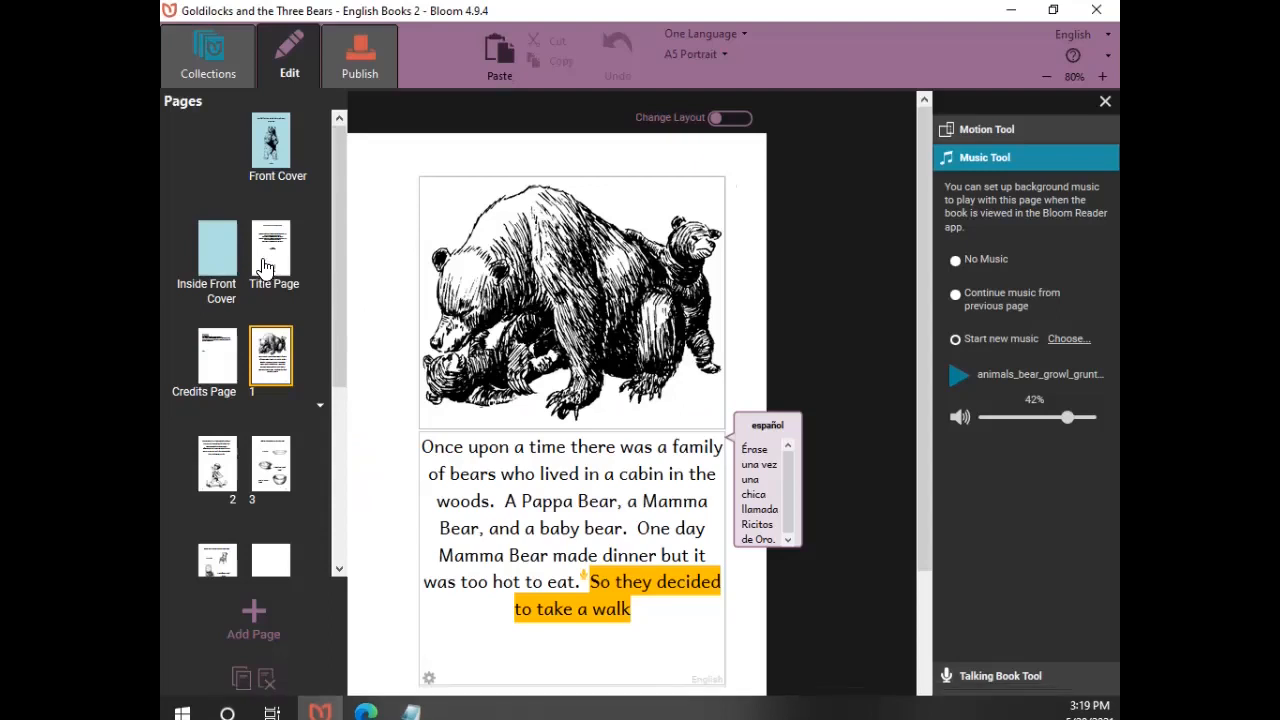
{"action": "left_click", "coordinate": [265, 268]}
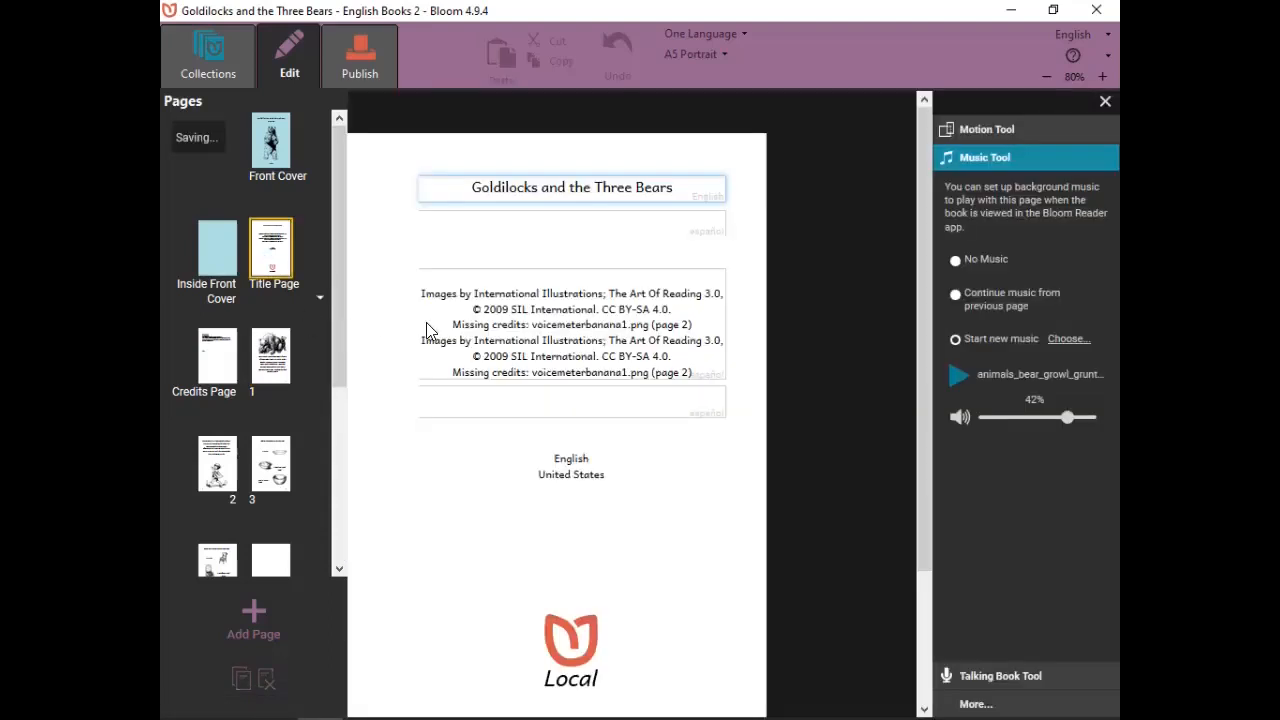
{"action": "left_click", "coordinate": [466, 280]}
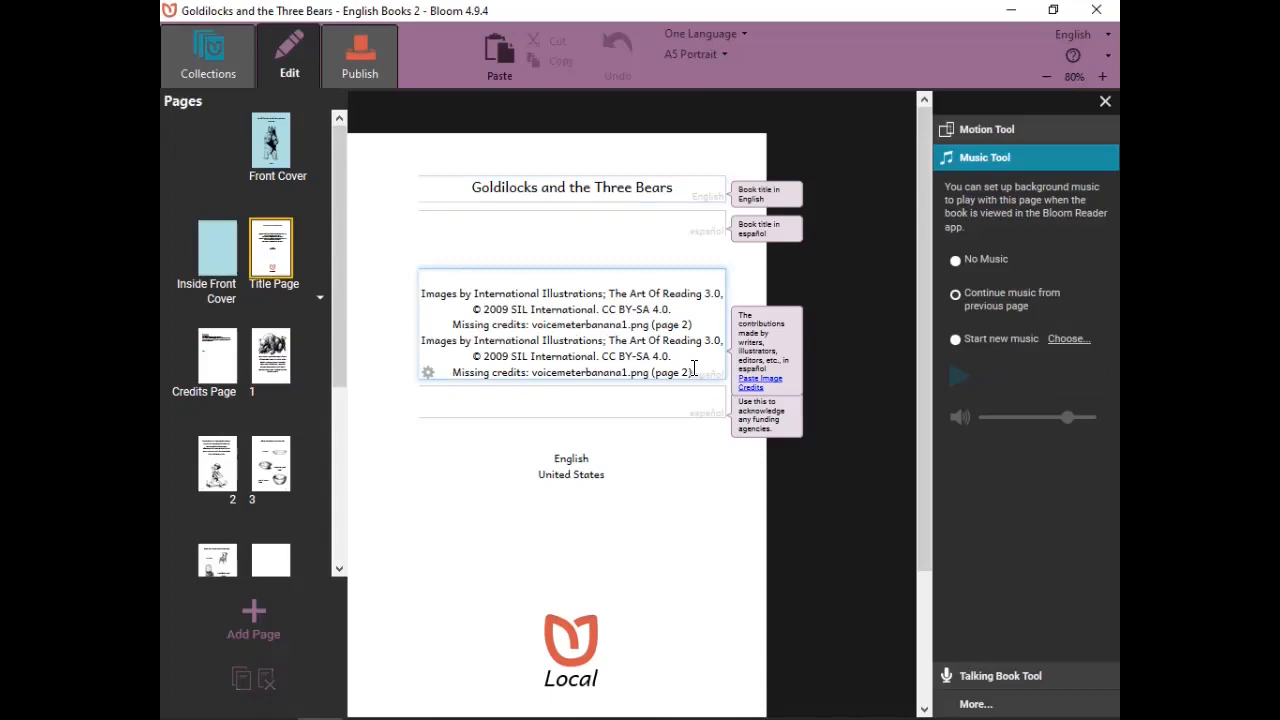
{"action": "key", "text": "Return"}
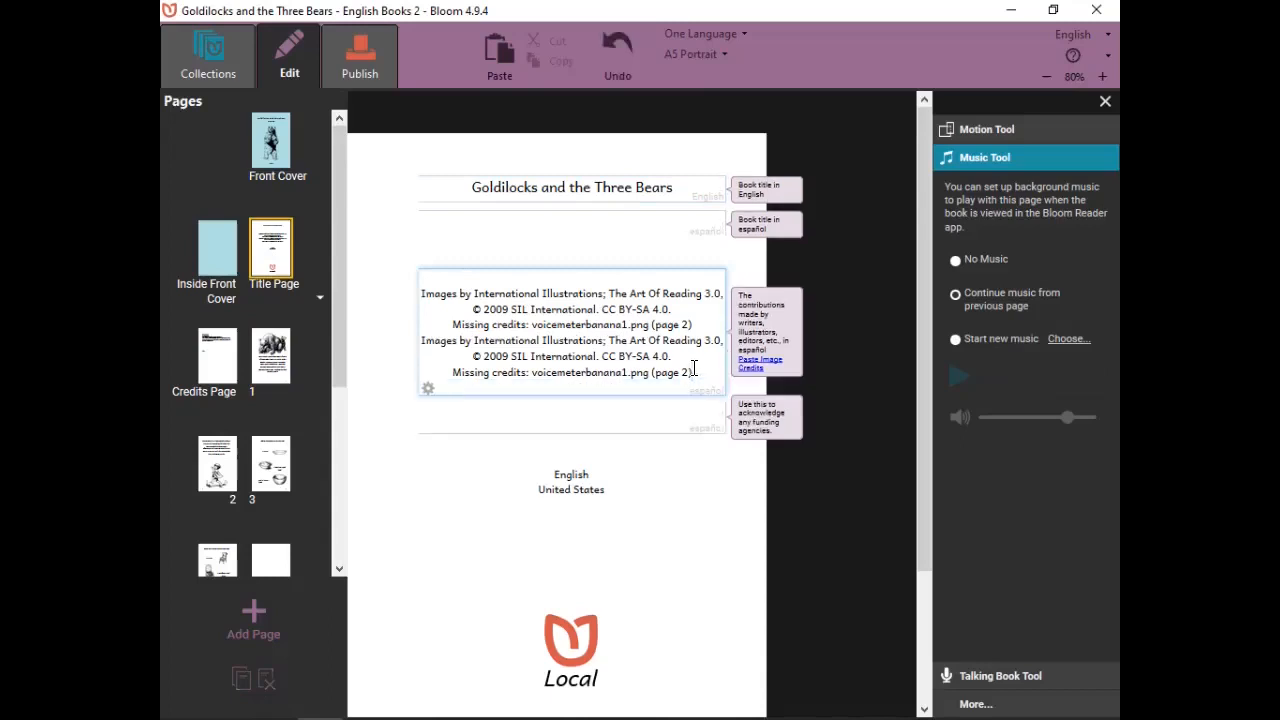
{"action": "key", "text": "ctrl+v"}
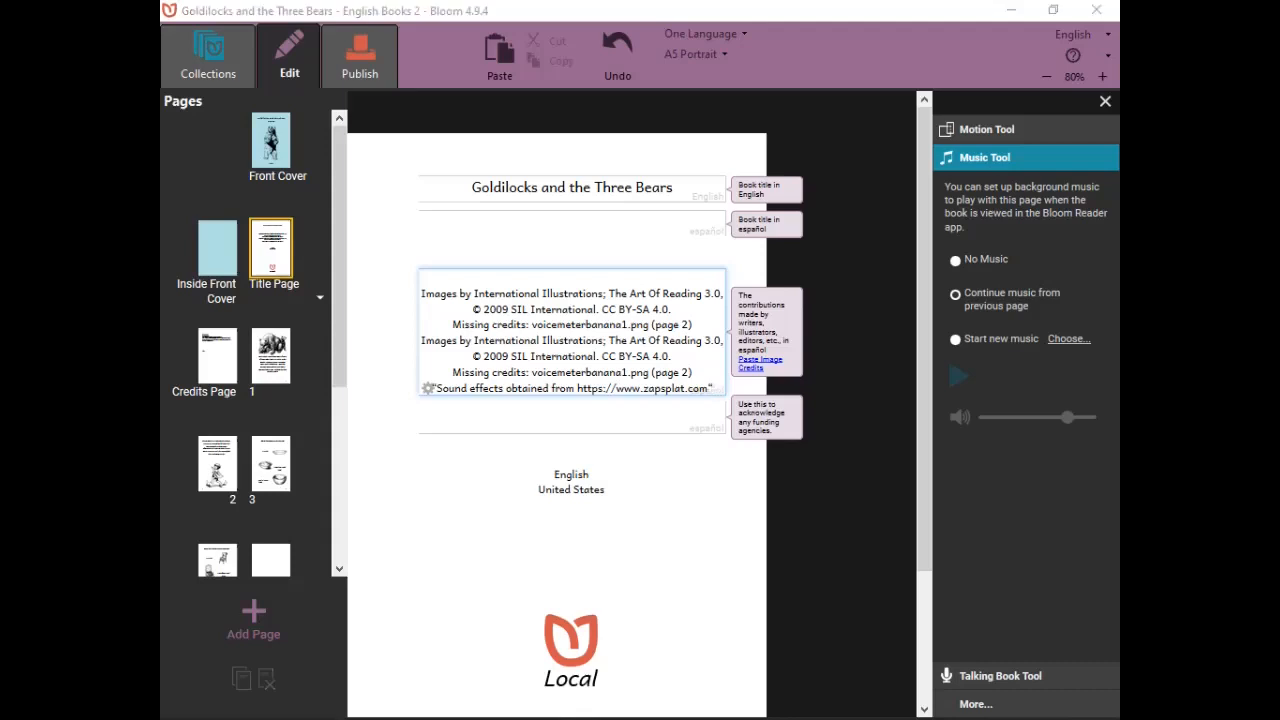
Switch to the ZapSplat website in the browser, dismiss the cookie notice and look over its free sound effects and music offerings.
{"action": "key", "text": "alt+Tab"}
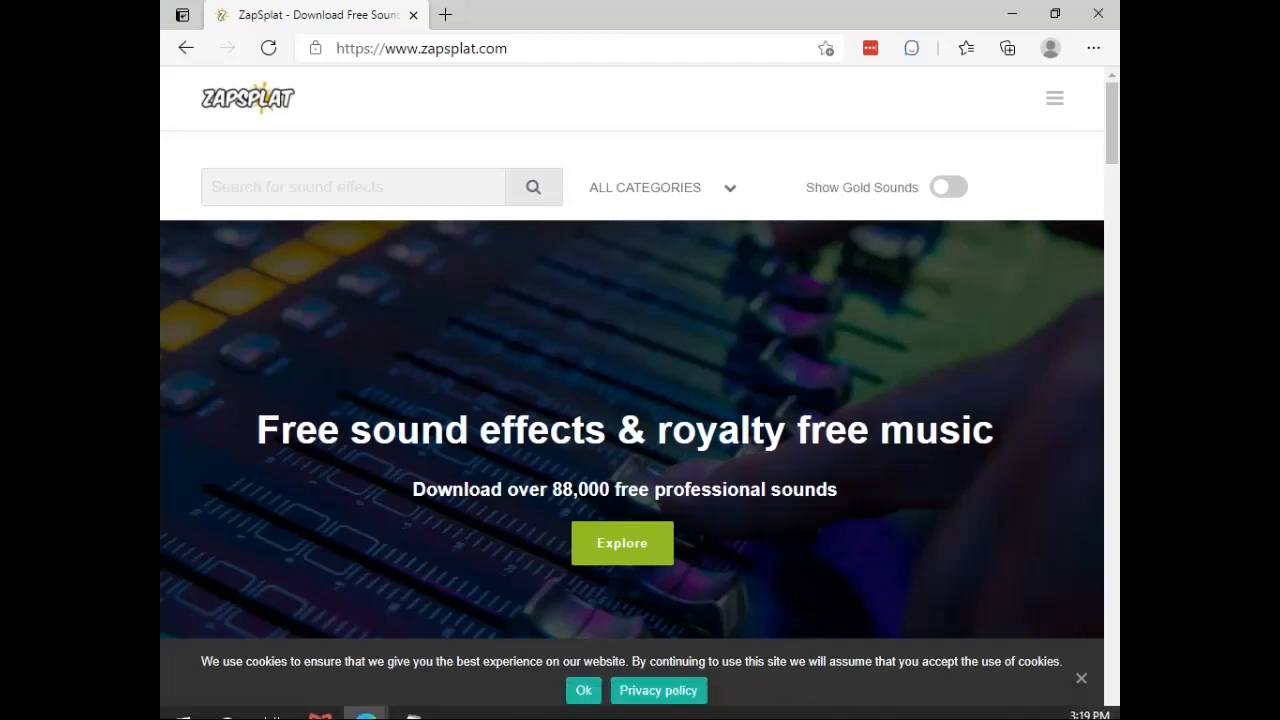
{"action": "left_click", "coordinate": [1081, 678]}
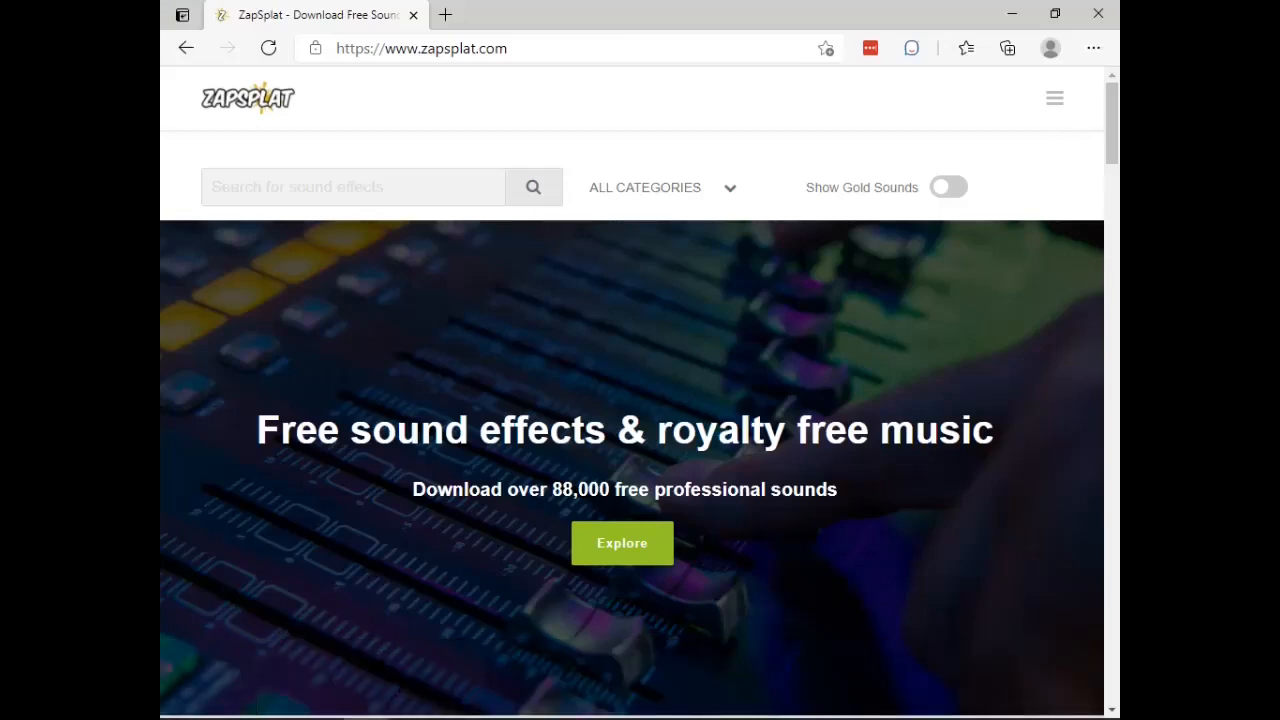
{"action": "scroll", "coordinate": [1117, 180], "scroll_direction": "down", "scroll_amount": 1}
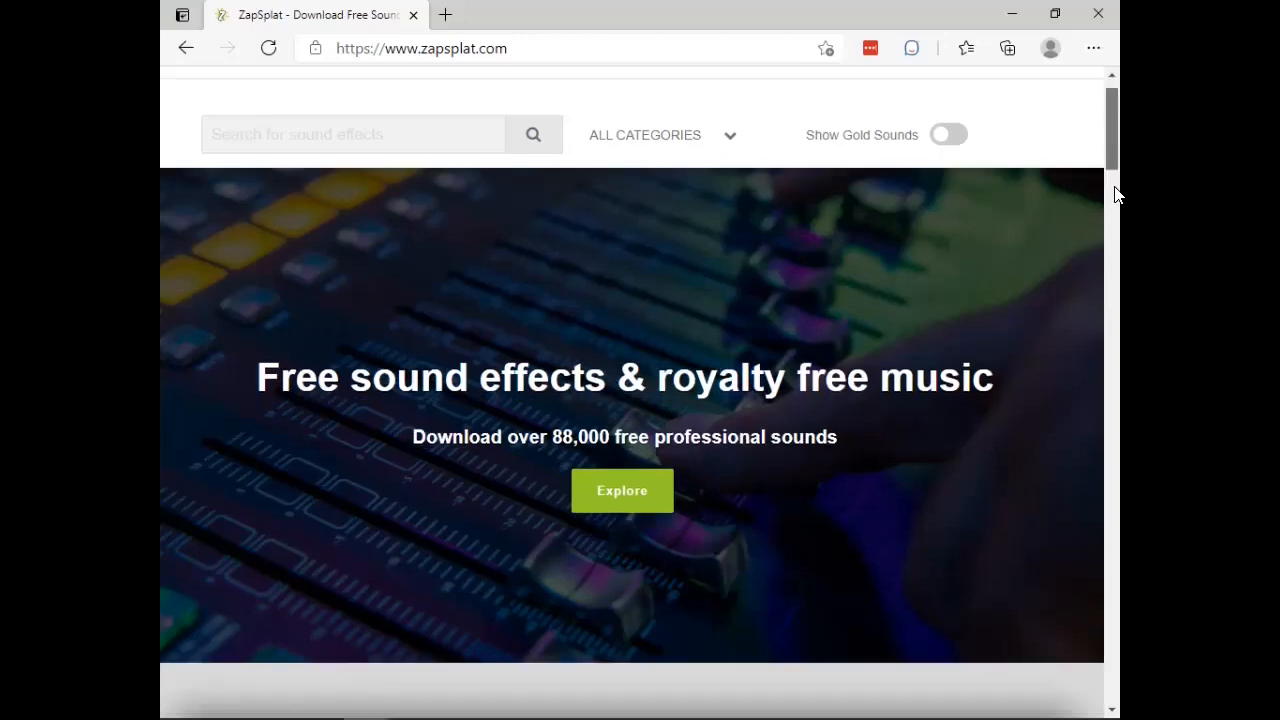
{"action": "scroll", "coordinate": [1116, 190], "scroll_direction": "down", "scroll_amount": 3}
{"action": "scroll", "coordinate": [1116, 192], "scroll_direction": "down", "scroll_amount": 1}
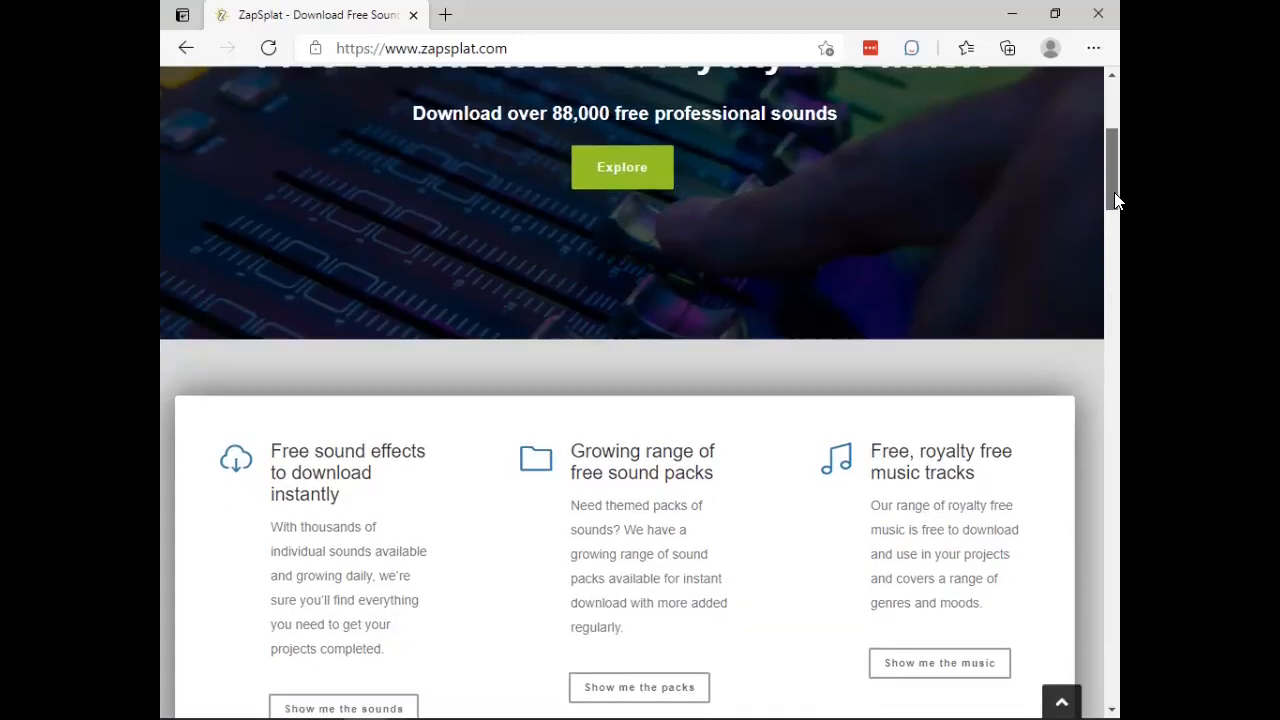
{"action": "scroll", "coordinate": [1116, 215], "scroll_direction": "down", "scroll_amount": 3}
{"action": "scroll", "coordinate": [1115, 228], "scroll_direction": "down", "scroll_amount": 1}
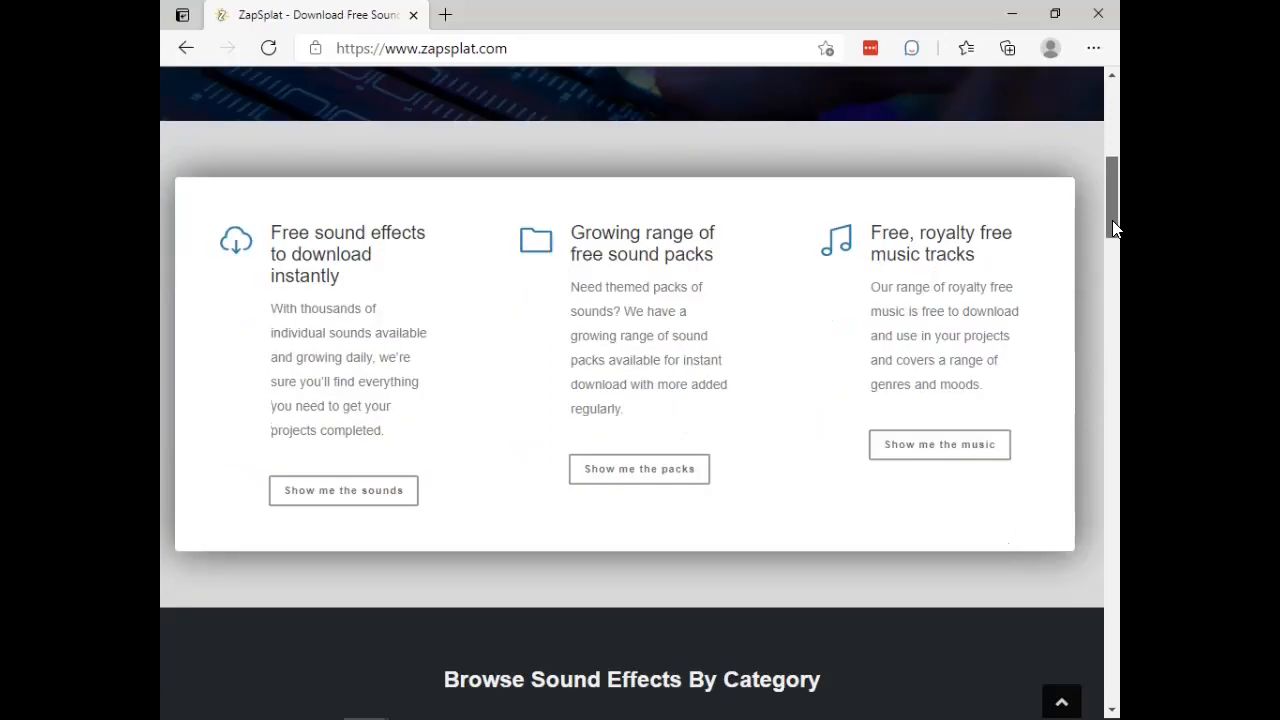
{"action": "scroll", "coordinate": [1112, 220], "scroll_direction": "up", "scroll_amount": 5}
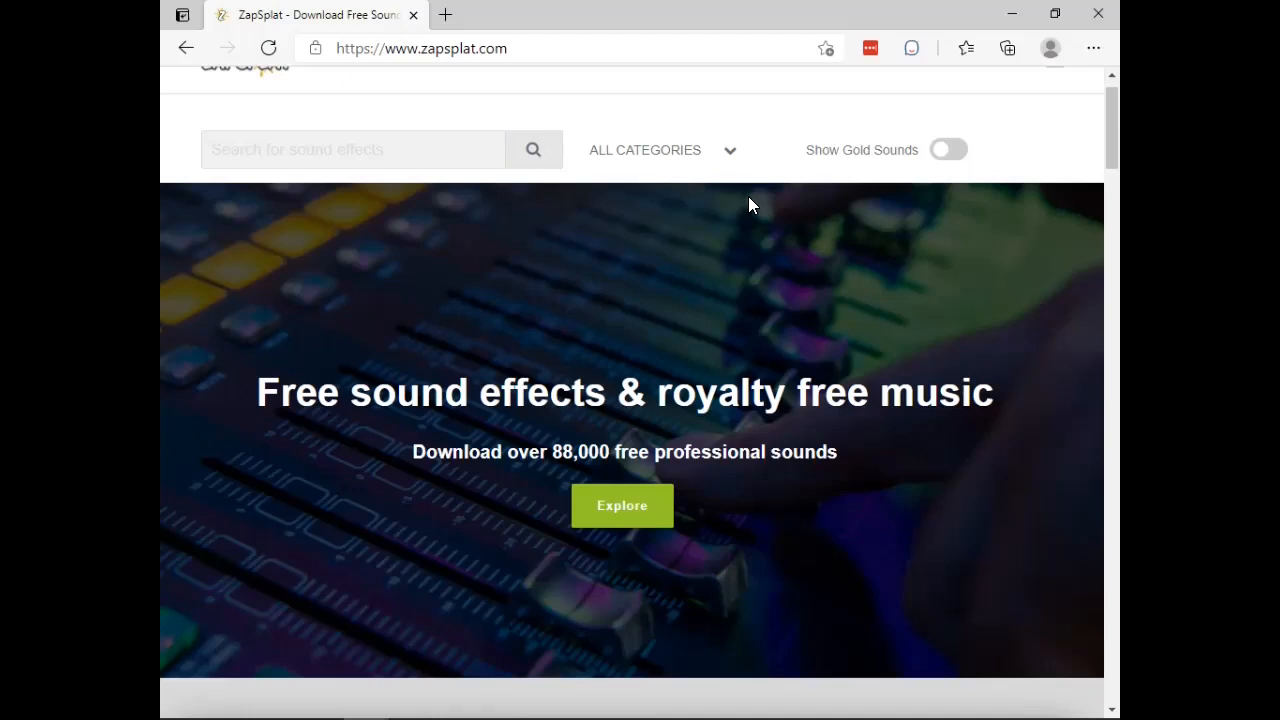
{"action": "left_click", "coordinate": [1008, 15]}
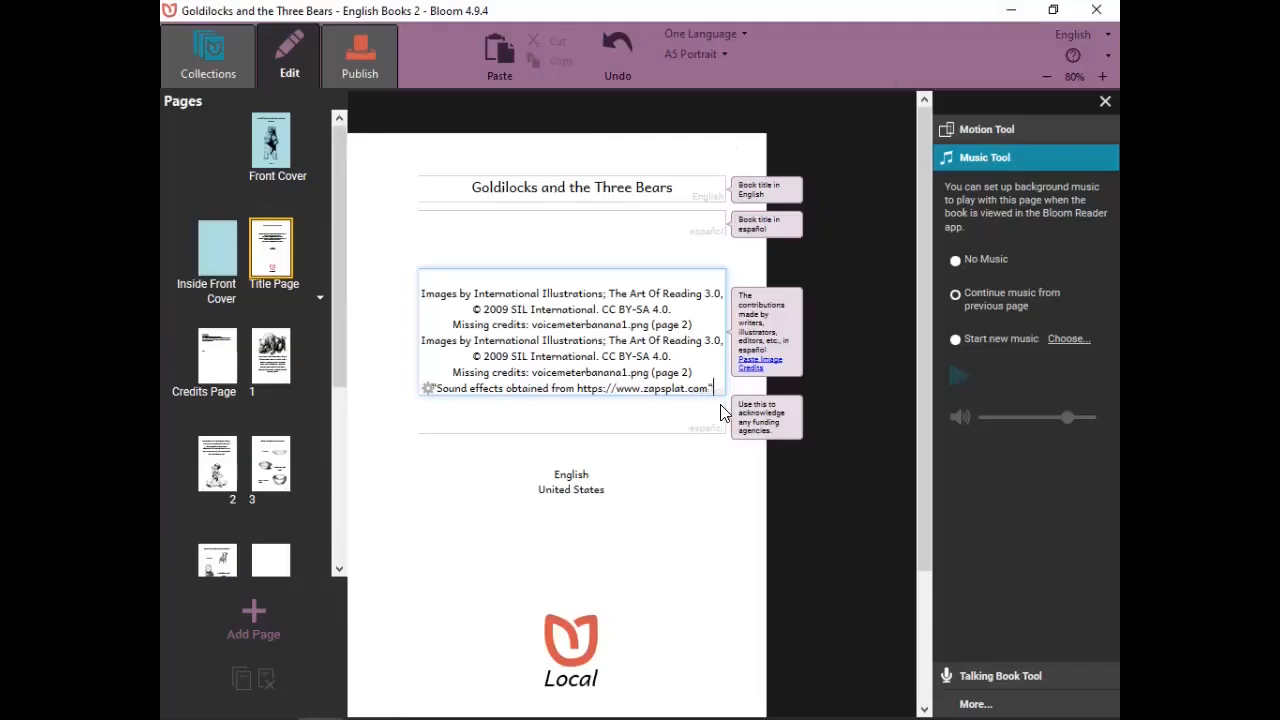
Go to page 2 with the walking girl and view the sound files available for its music without choosing another.
{"action": "left_click", "coordinate": [280, 368]}
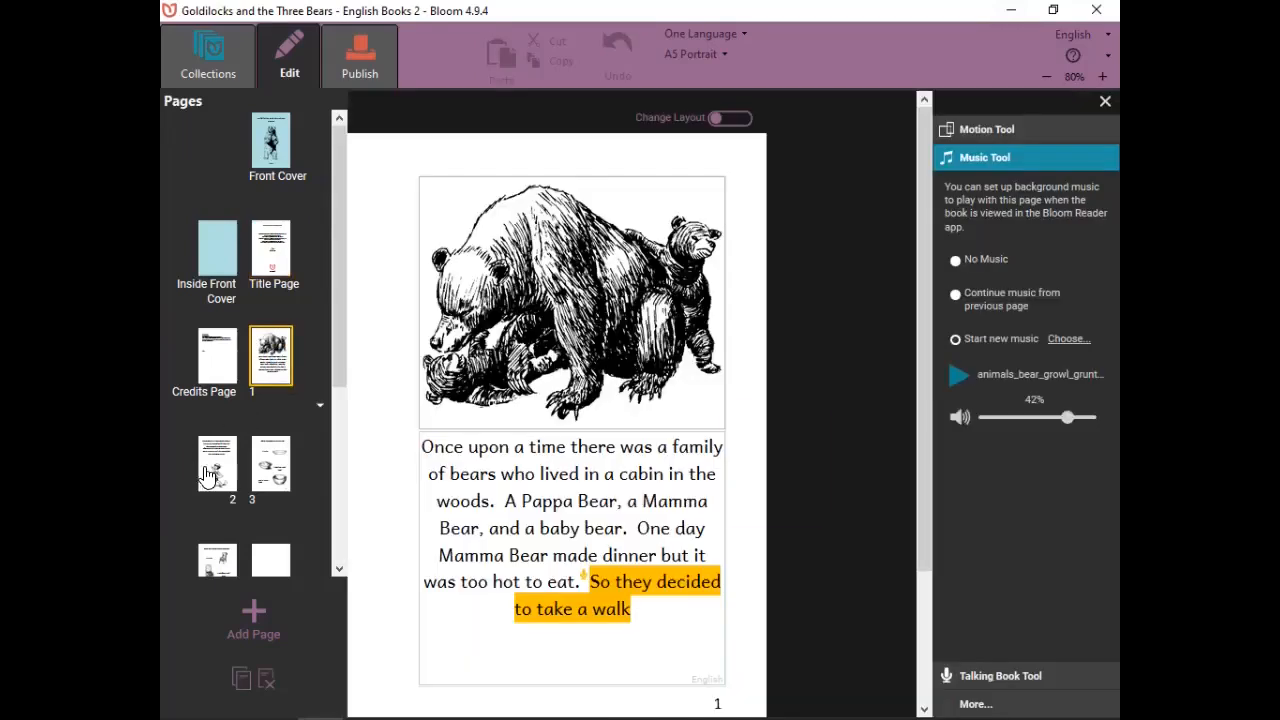
{"action": "left_click", "coordinate": [222, 474]}
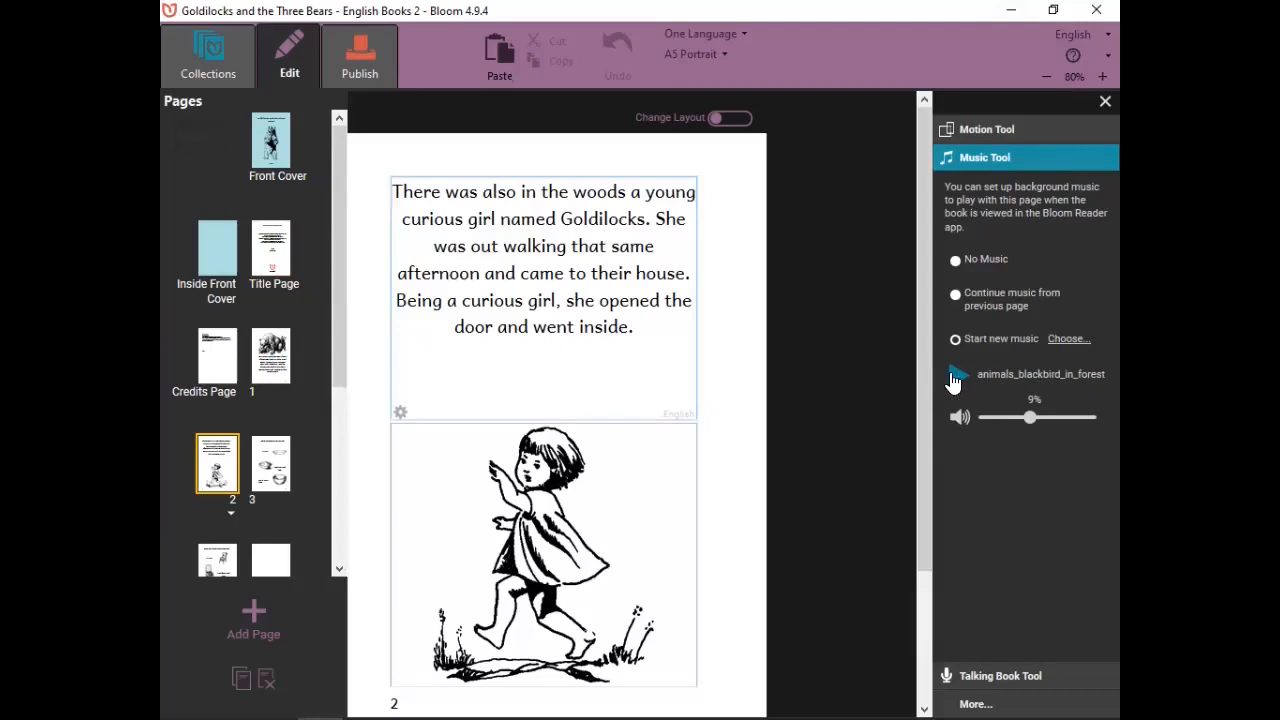
{"action": "left_click", "coordinate": [1066, 339]}
{"action": "left_click_drag", "start_coordinate": [470, 131], "coordinate": [528, 131]}
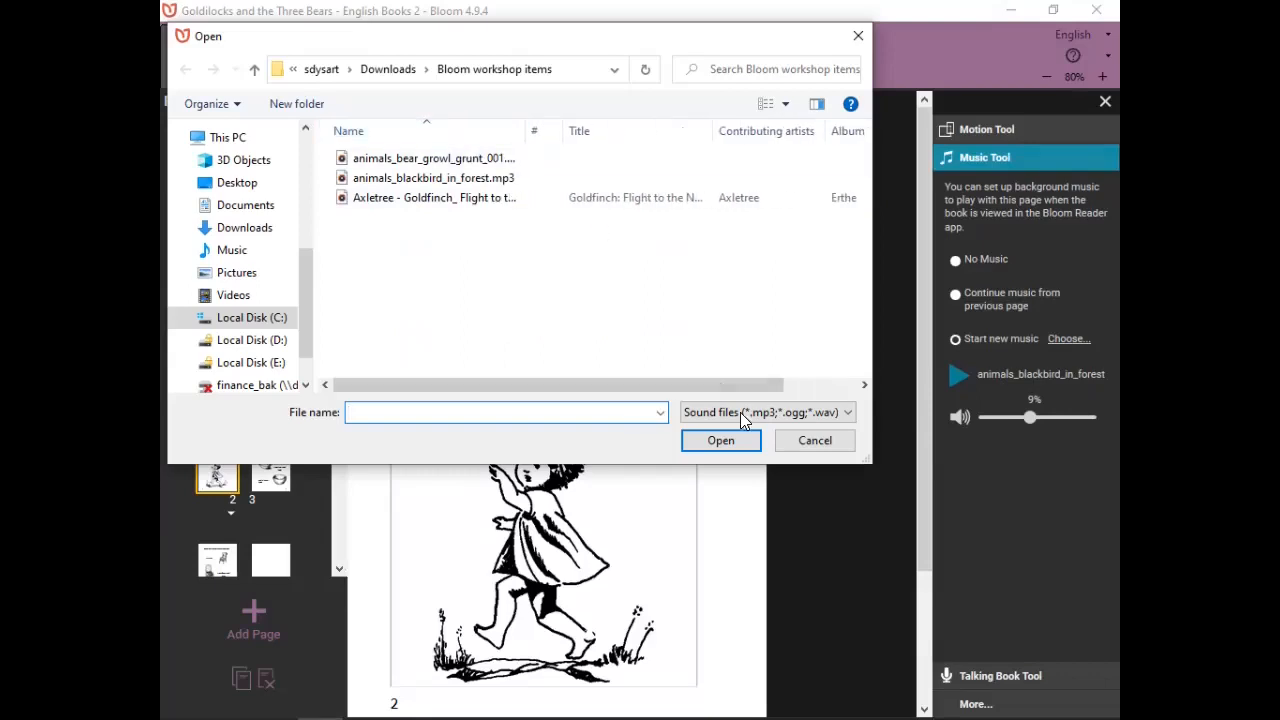
{"action": "left_click", "coordinate": [815, 440]}
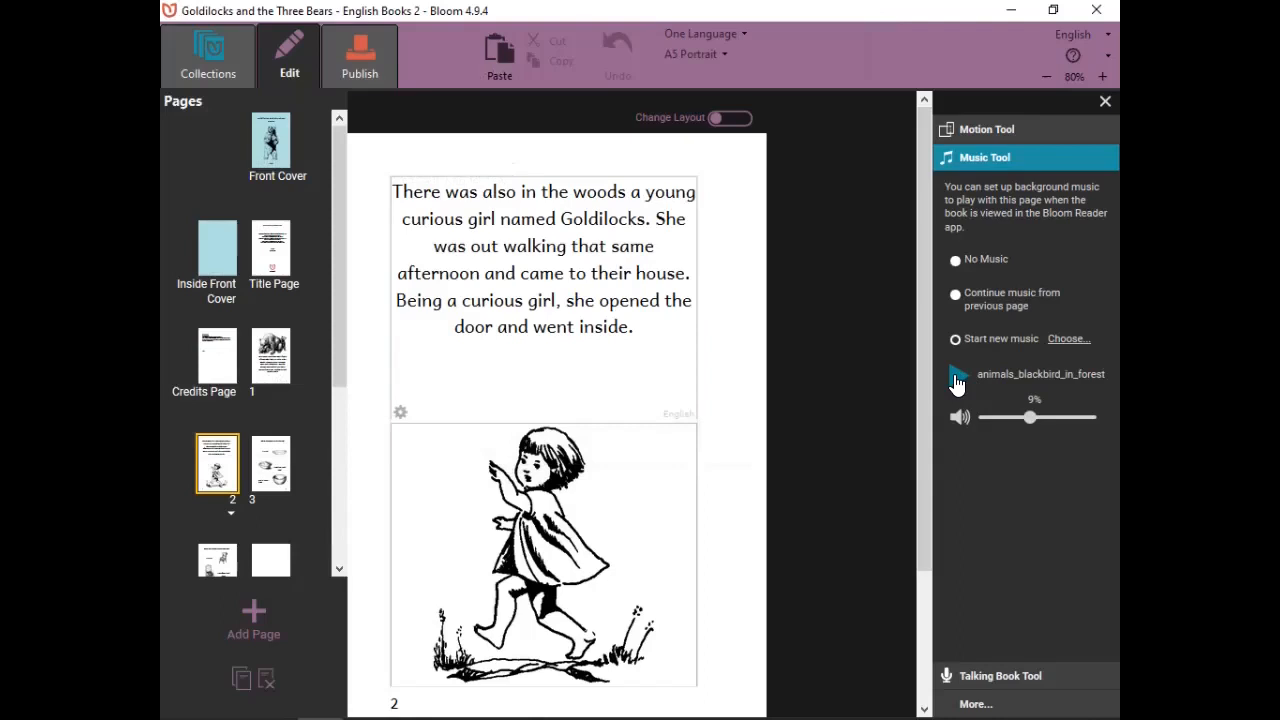
Play page 2's blackbird sound with the narration, trying 27% volume and settling on 41%.
{"action": "left_click", "coordinate": [957, 376]}
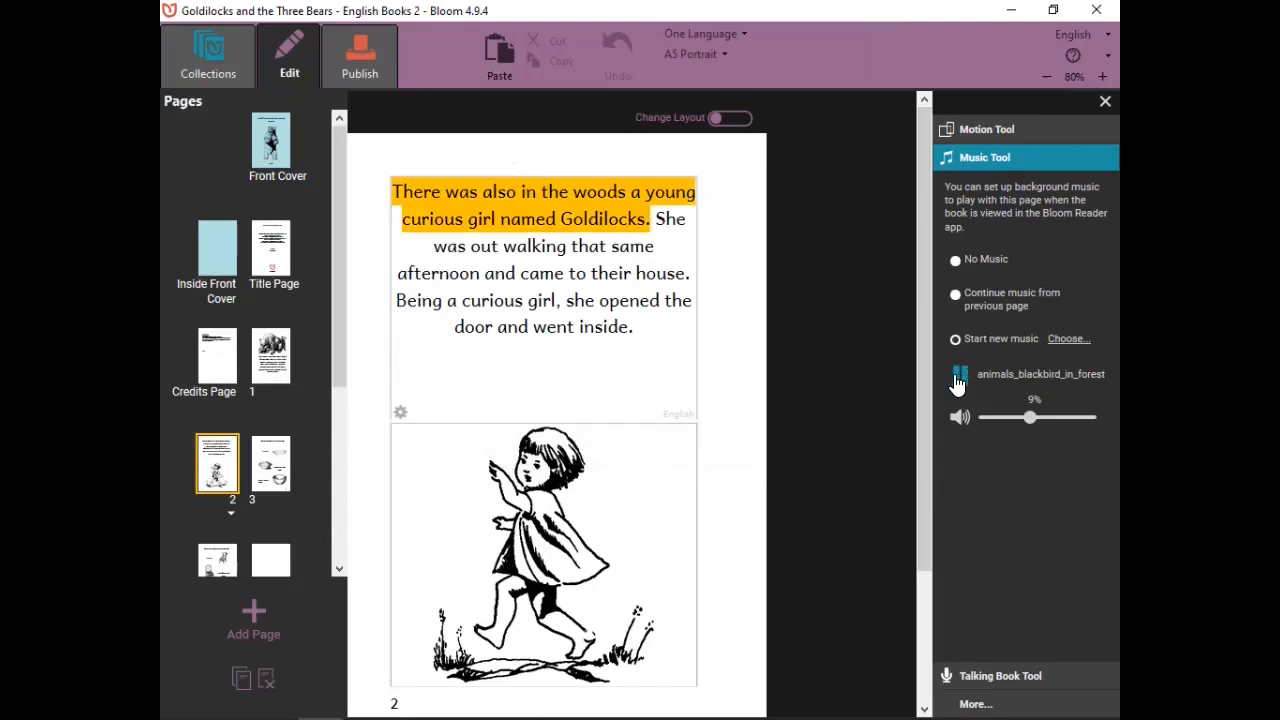
{"action": "left_click_drag", "start_coordinate": [1030, 418], "coordinate": [1056, 418]}
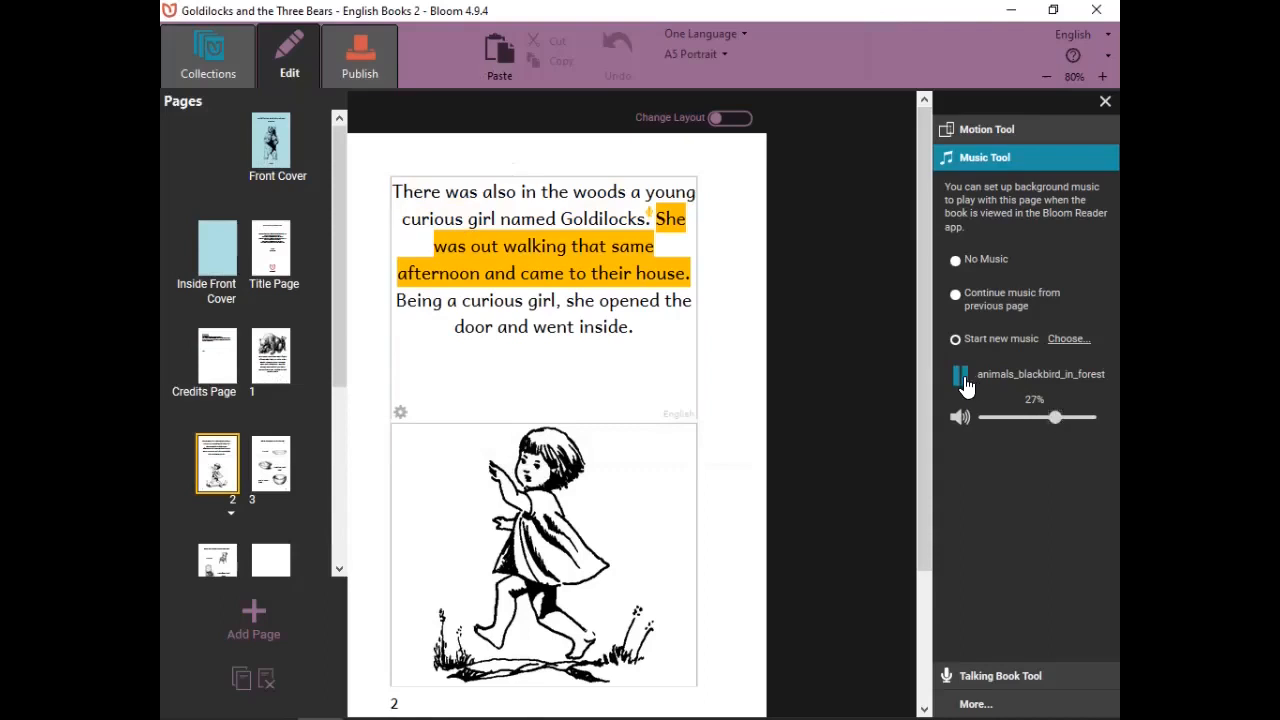
{"action": "left_click", "coordinate": [964, 384]}
{"action": "left_click_drag", "start_coordinate": [1057, 420], "coordinate": [1066, 418]}
{"action": "left_click", "coordinate": [958, 377]}
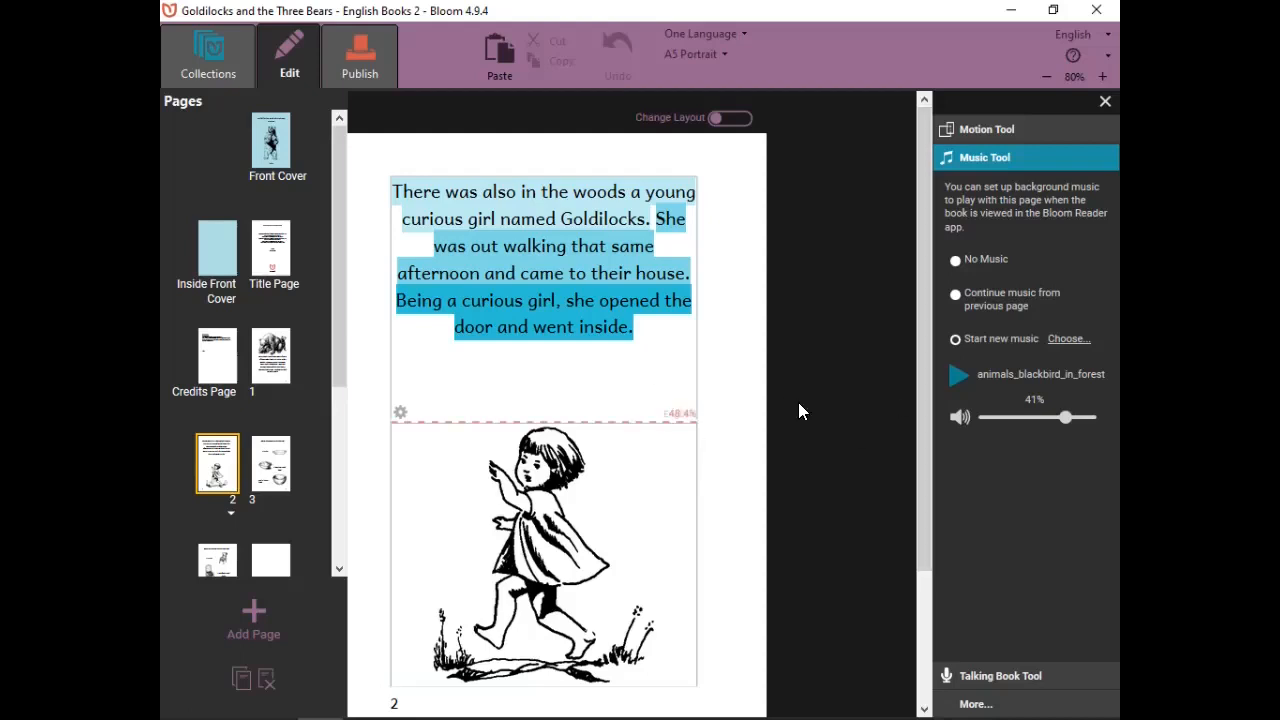
On page 3 with the bowls, try continuing the music from the previous page, and set the page to No Music.
{"action": "left_click", "coordinate": [273, 473]}
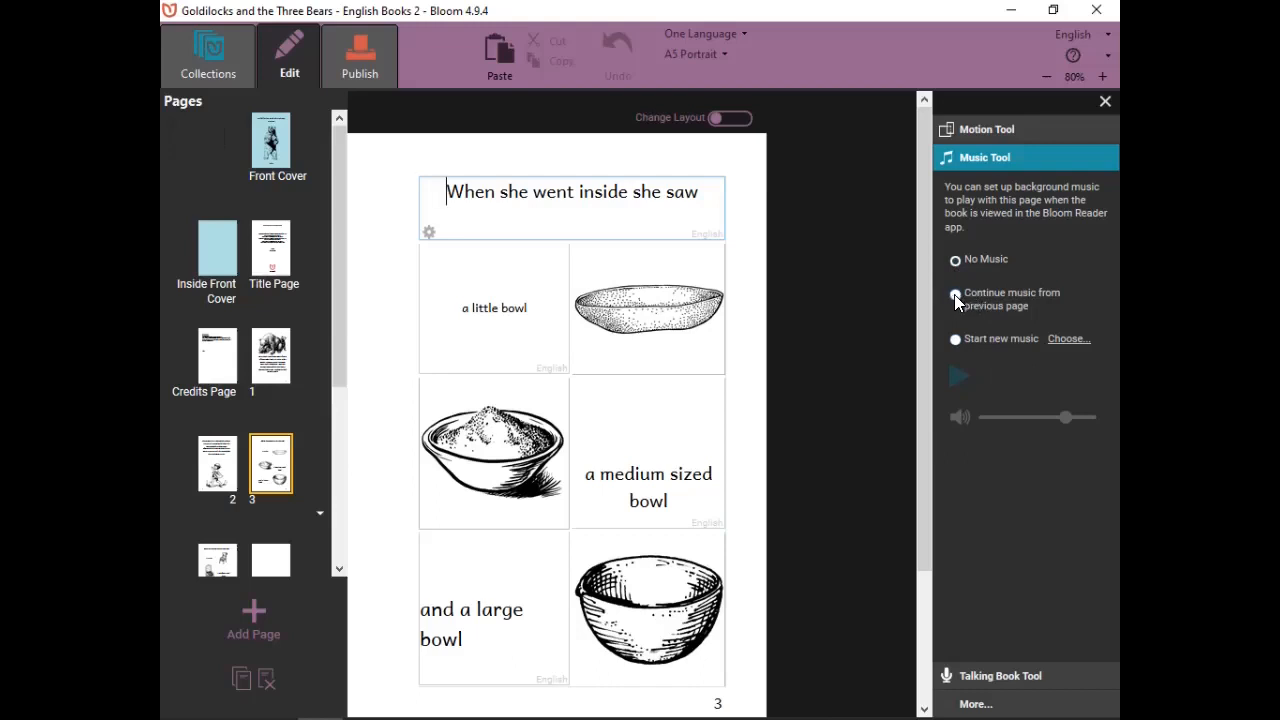
{"action": "left_click", "coordinate": [955, 295]}
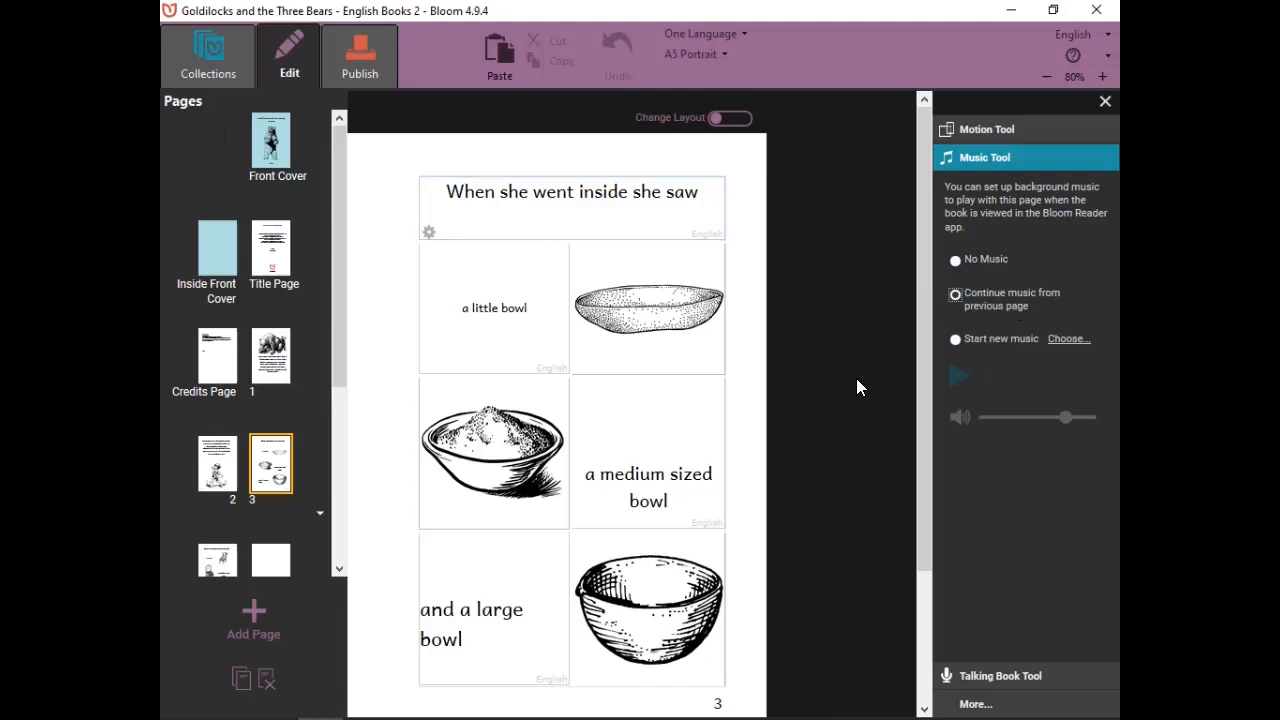
{"action": "left_click", "coordinate": [955, 262]}
Return to the book collection and open the Goldilocksandthethreebears book for editing.
{"action": "left_click", "coordinate": [232, 62]}
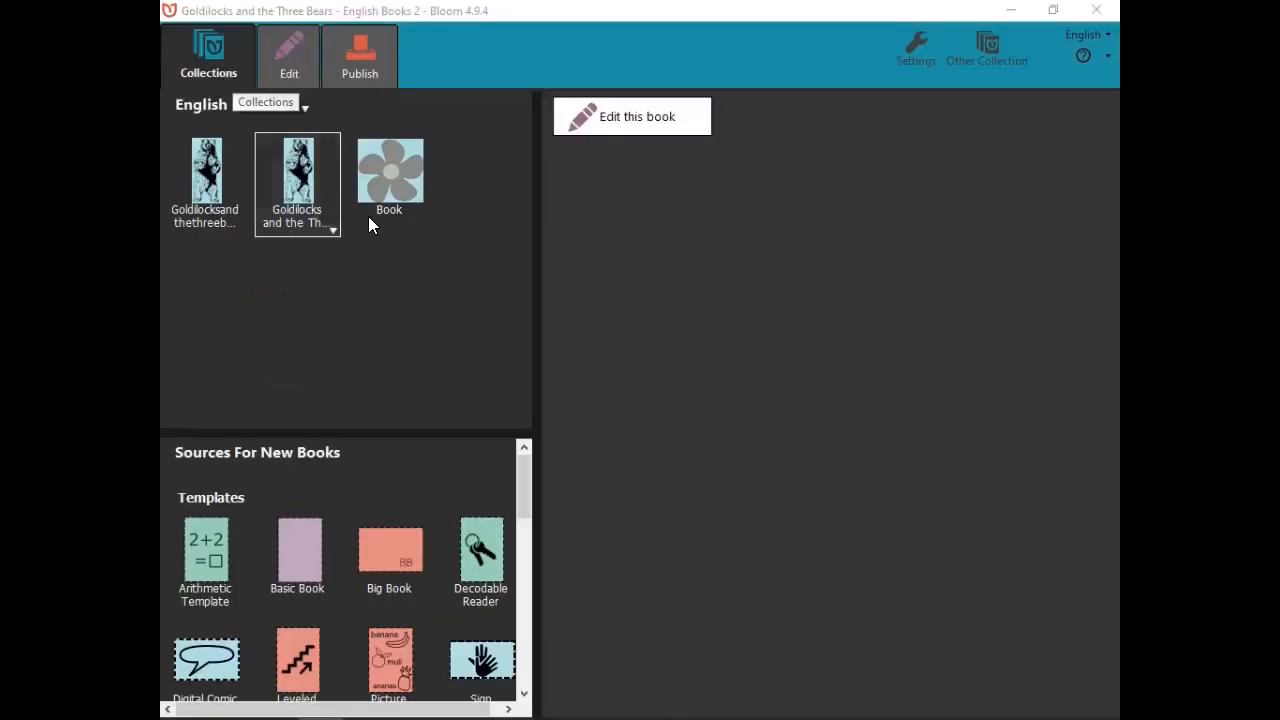
{"action": "left_click", "coordinate": [193, 216]}
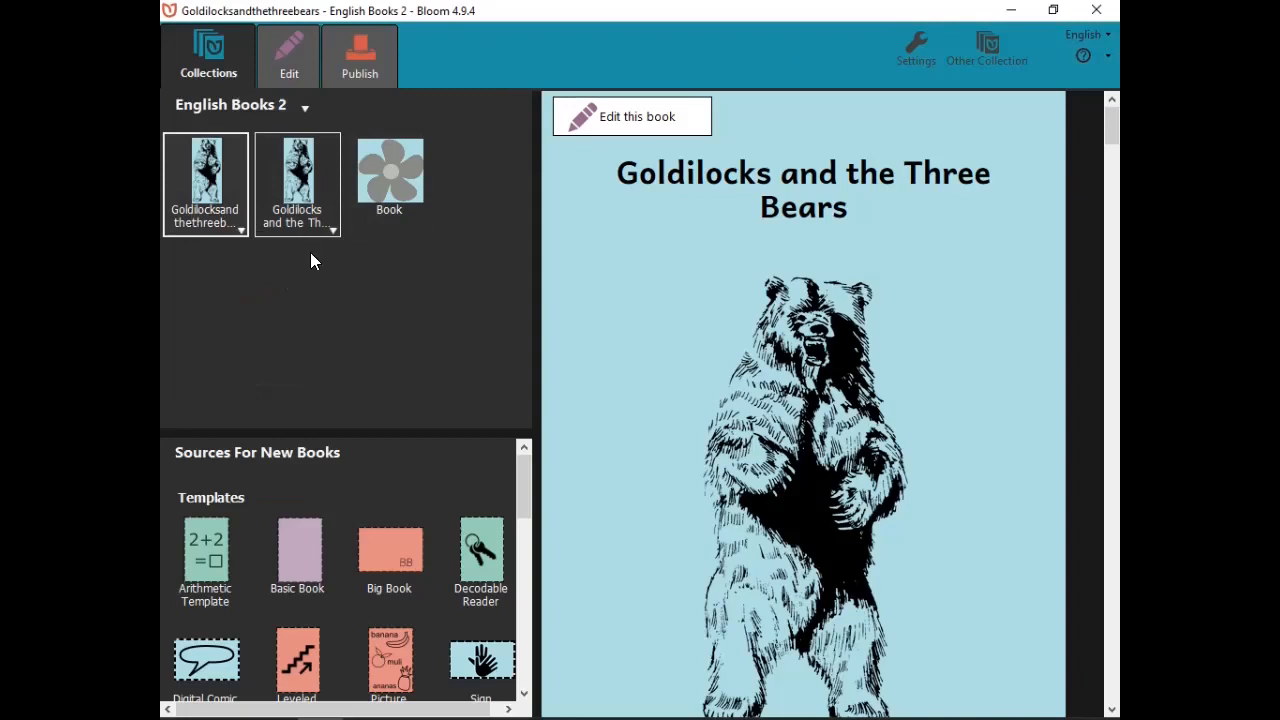
{"action": "left_click", "coordinate": [640, 118]}
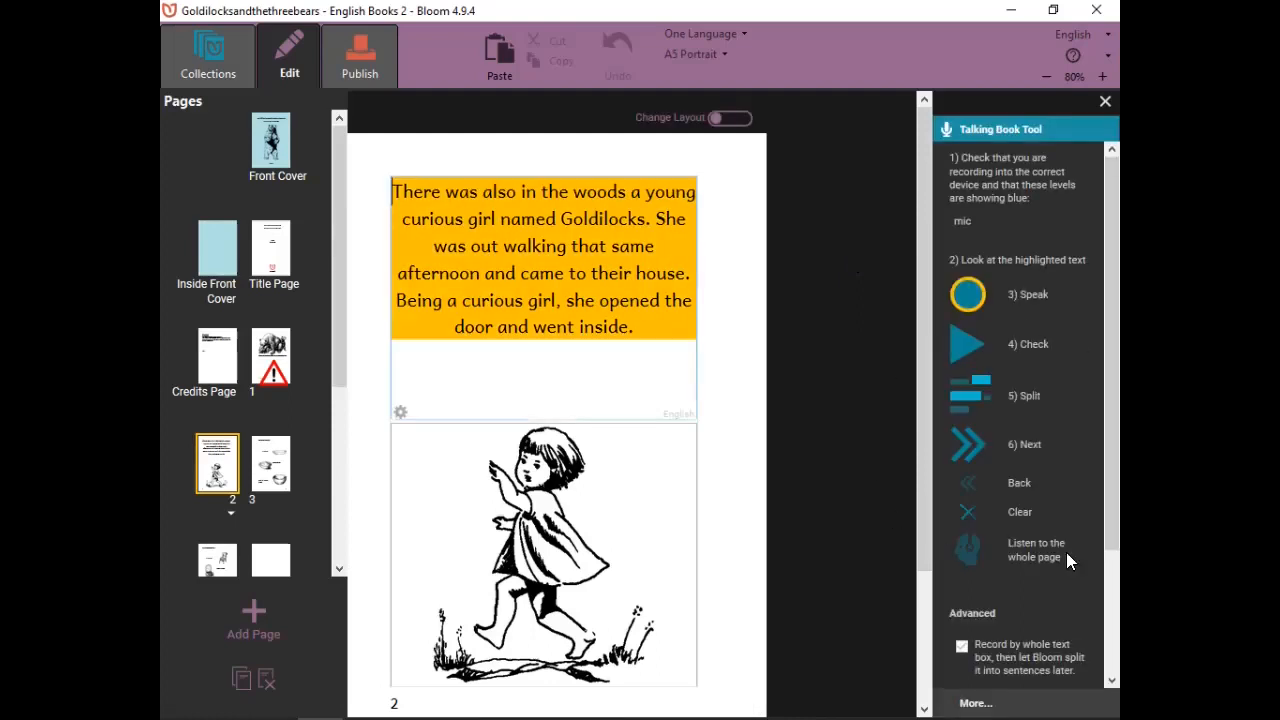
Go to page 1 with the bear family and enable the Music Tool for this book.
{"action": "left_click", "coordinate": [276, 378]}
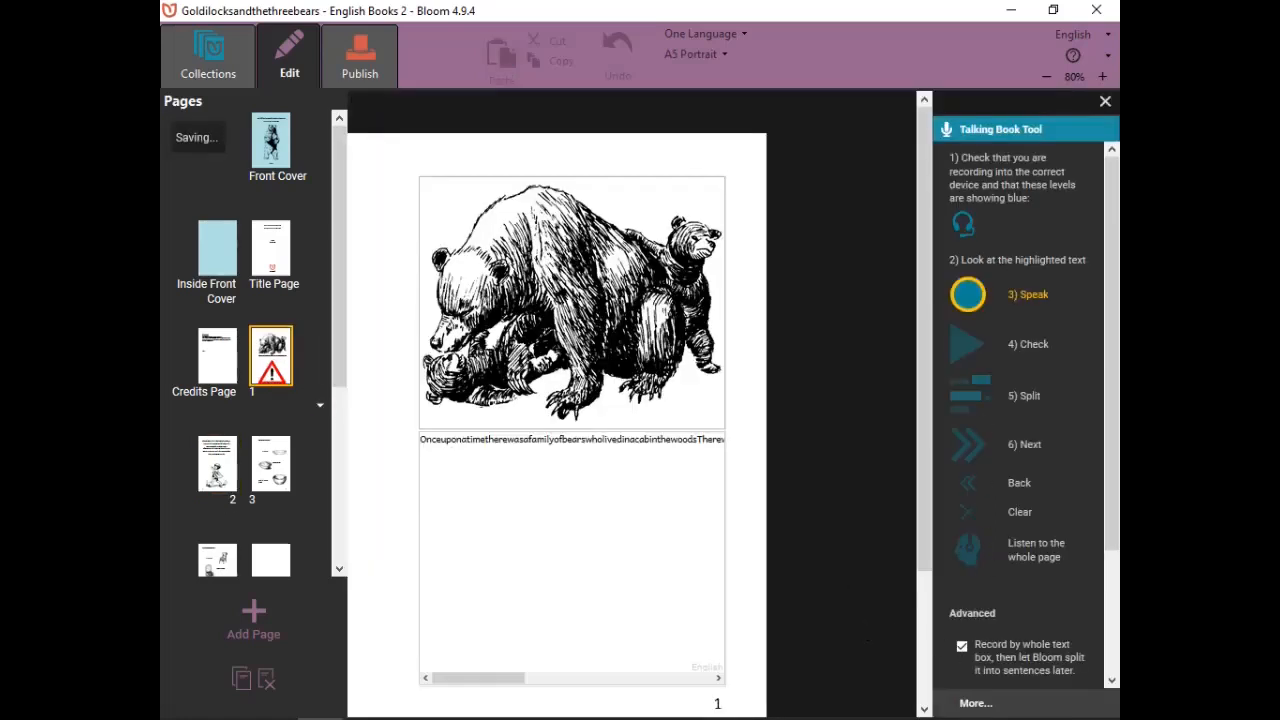
{"action": "left_click", "coordinate": [976, 703]}
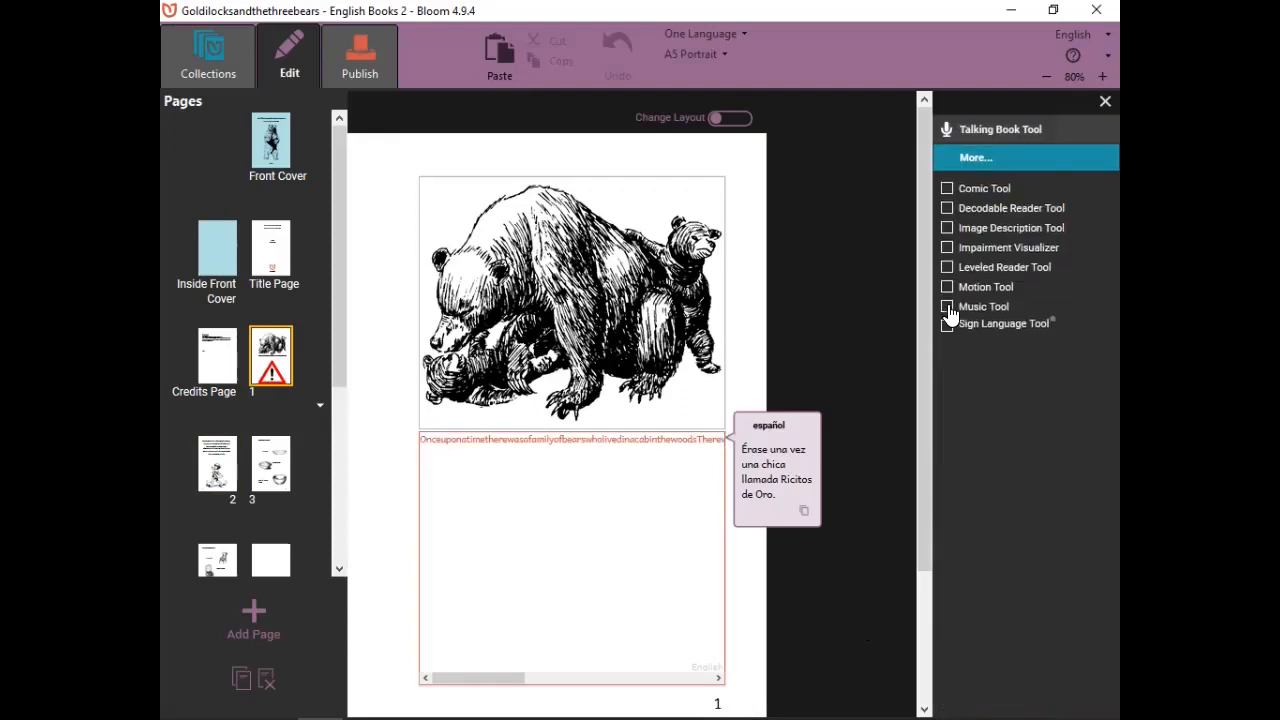
{"action": "left_click", "coordinate": [947, 307]}
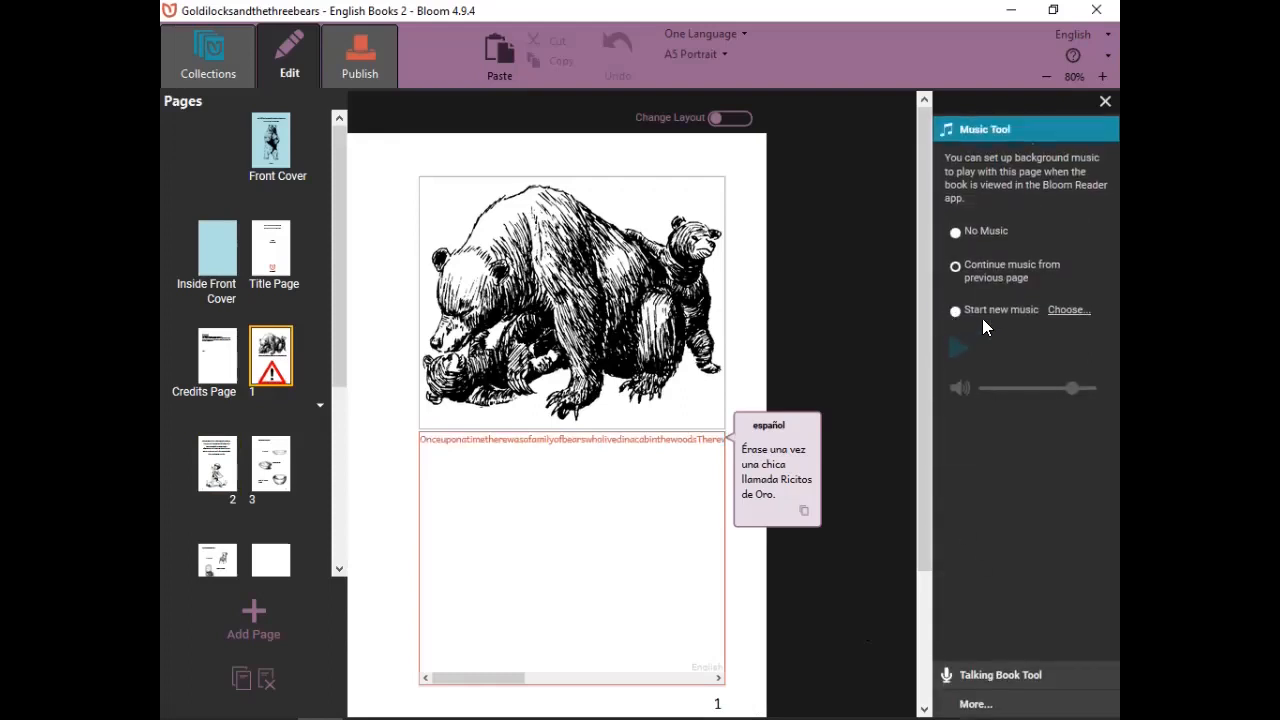
Start new music on page 1 with the sound file Axletree - Goldfinch_ Flight to the North.mp3.
{"action": "left_click", "coordinate": [956, 311]}
{"action": "left_click", "coordinate": [1064, 310]}
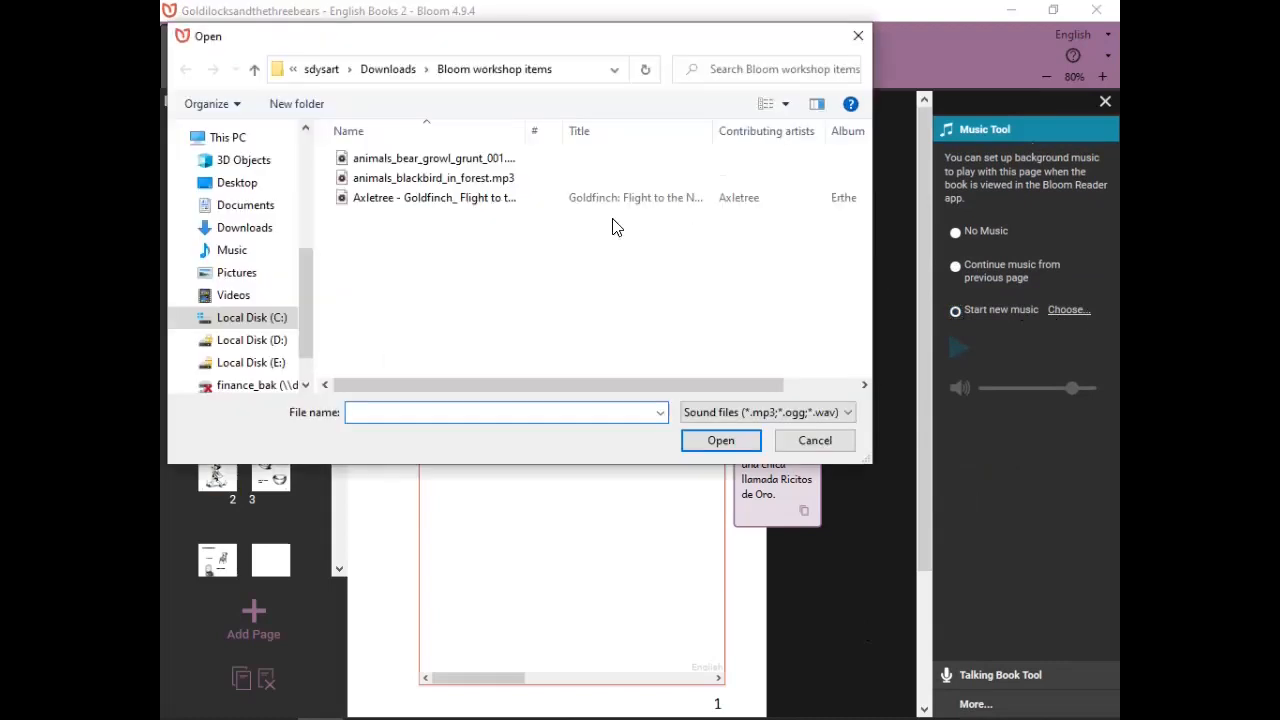
{"action": "left_click", "coordinate": [406, 199]}
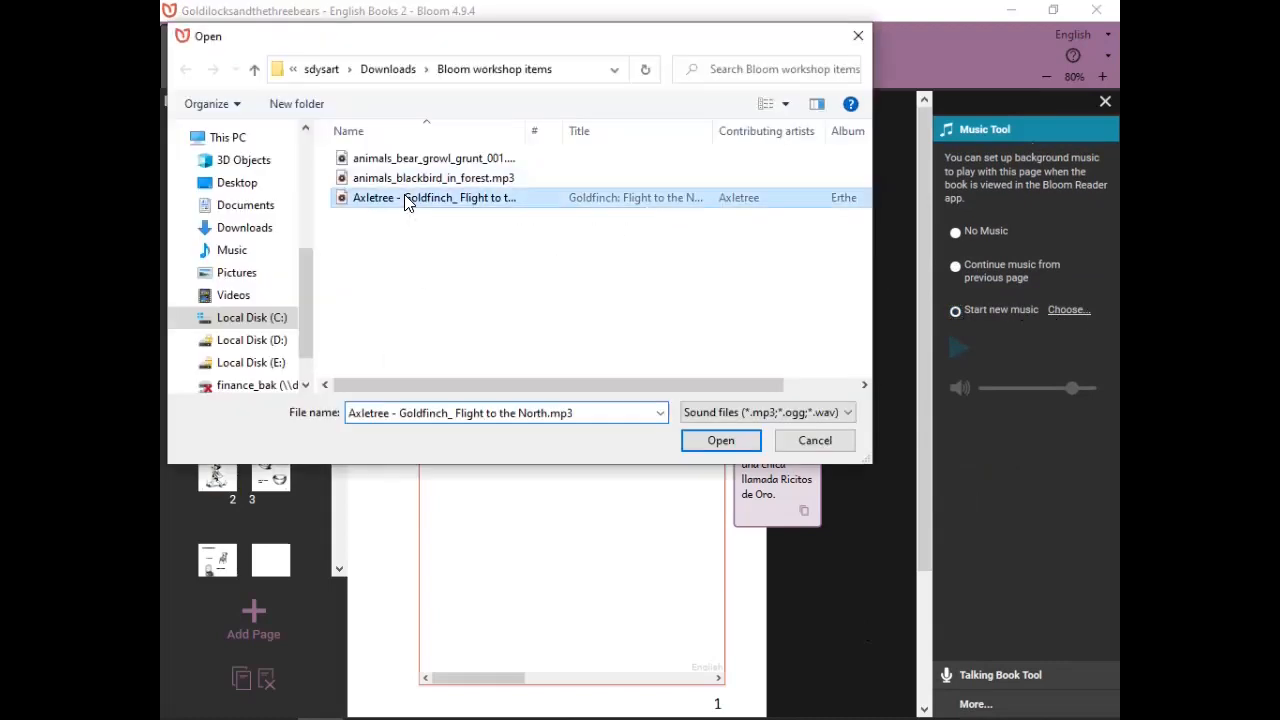
{"action": "left_click", "coordinate": [720, 442]}
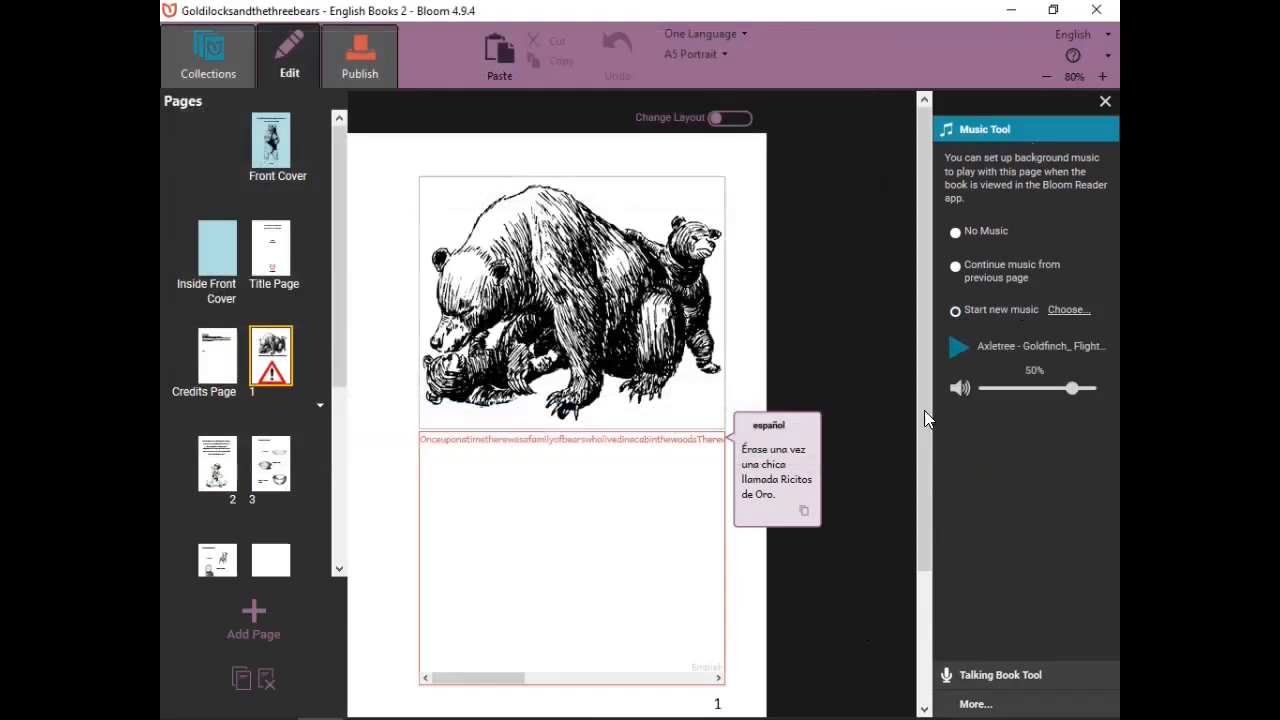
Preview the chosen music on page 1, and set page 2 to continue music from the previous page.
{"action": "left_click", "coordinate": [960, 350]}
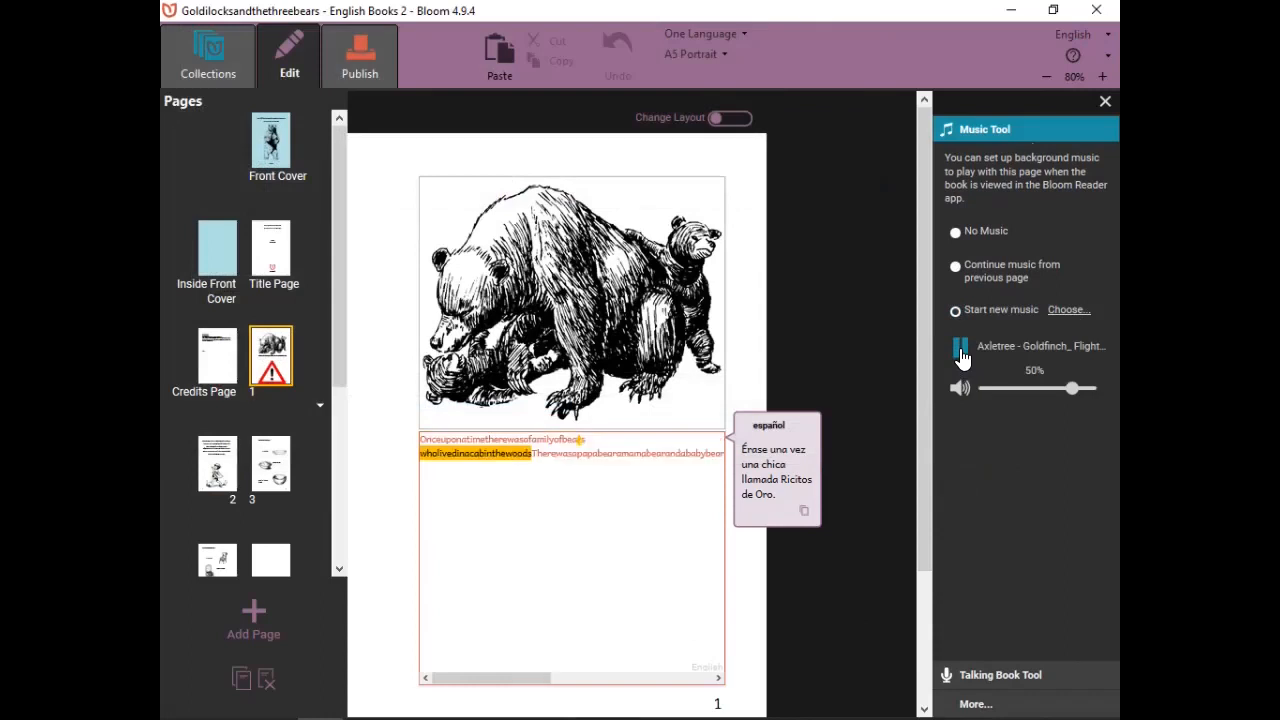
{"action": "left_click", "coordinate": [960, 352]}
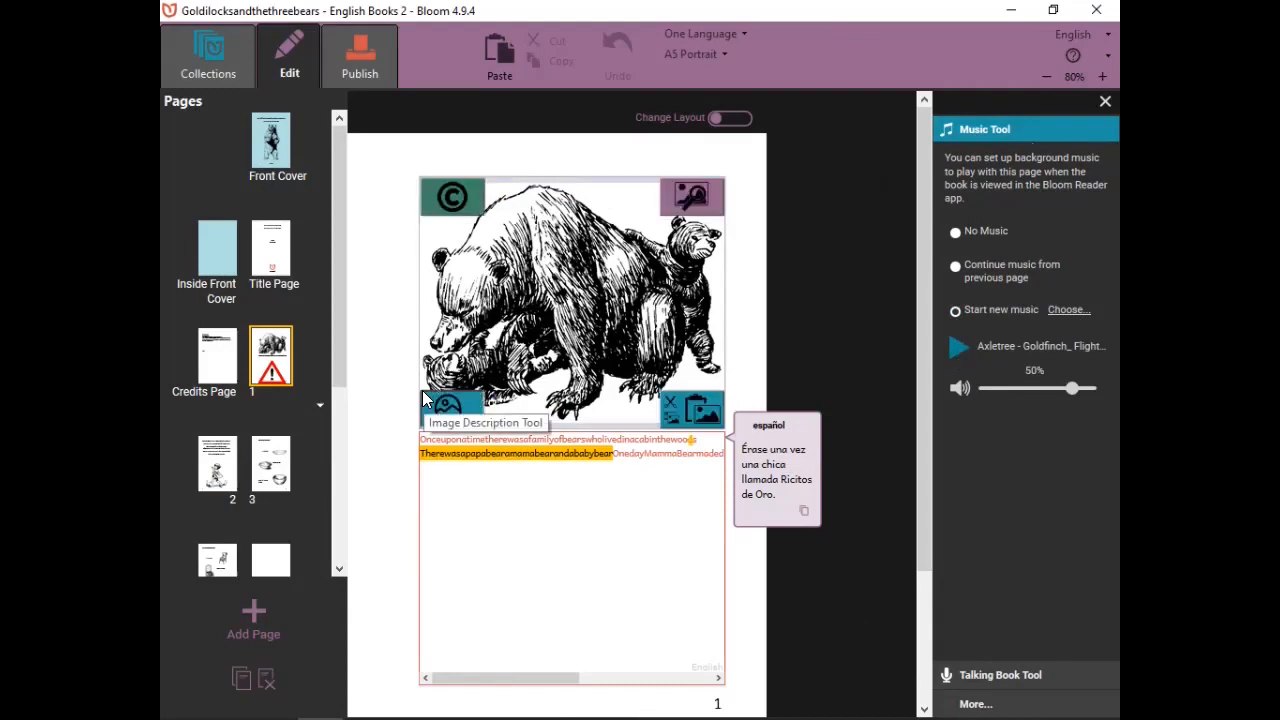
{"action": "left_click", "coordinate": [215, 465]}
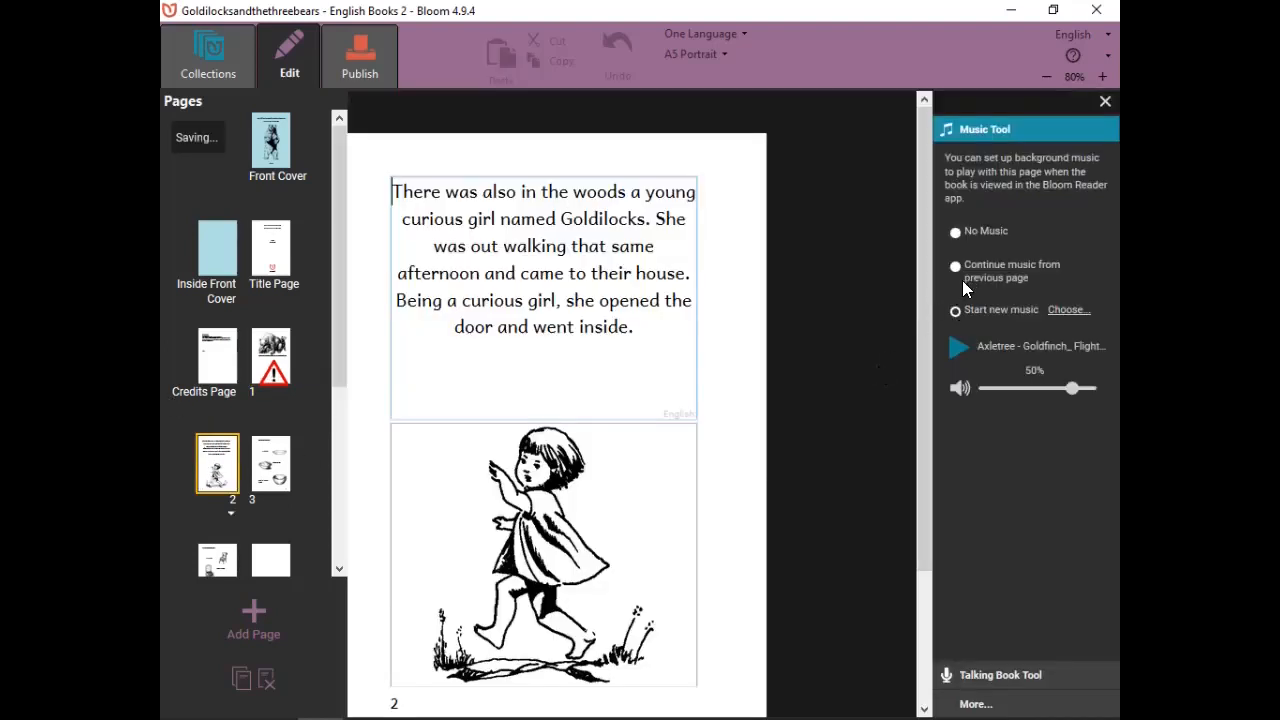
{"action": "left_click", "coordinate": [955, 268]}
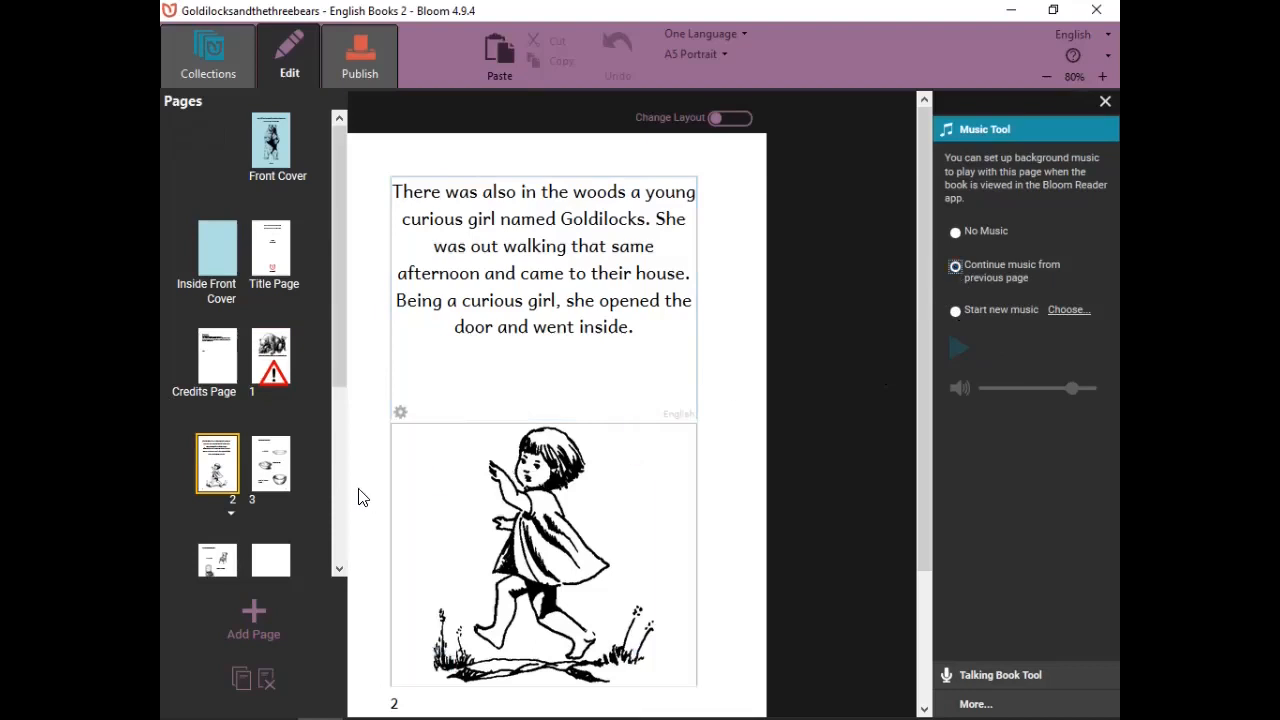
Check the music setting on pages 3, 4 and 5 of the book.
{"action": "left_click", "coordinate": [271, 465]}
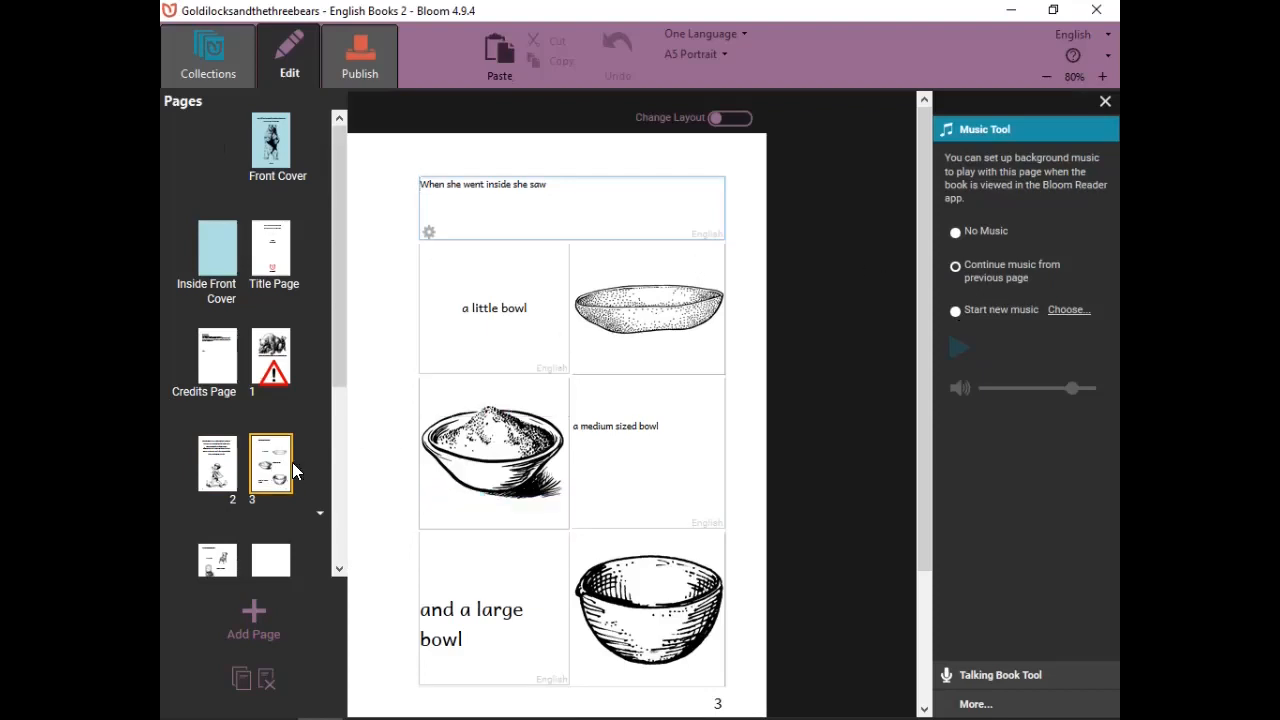
{"action": "left_click", "coordinate": [220, 562]}
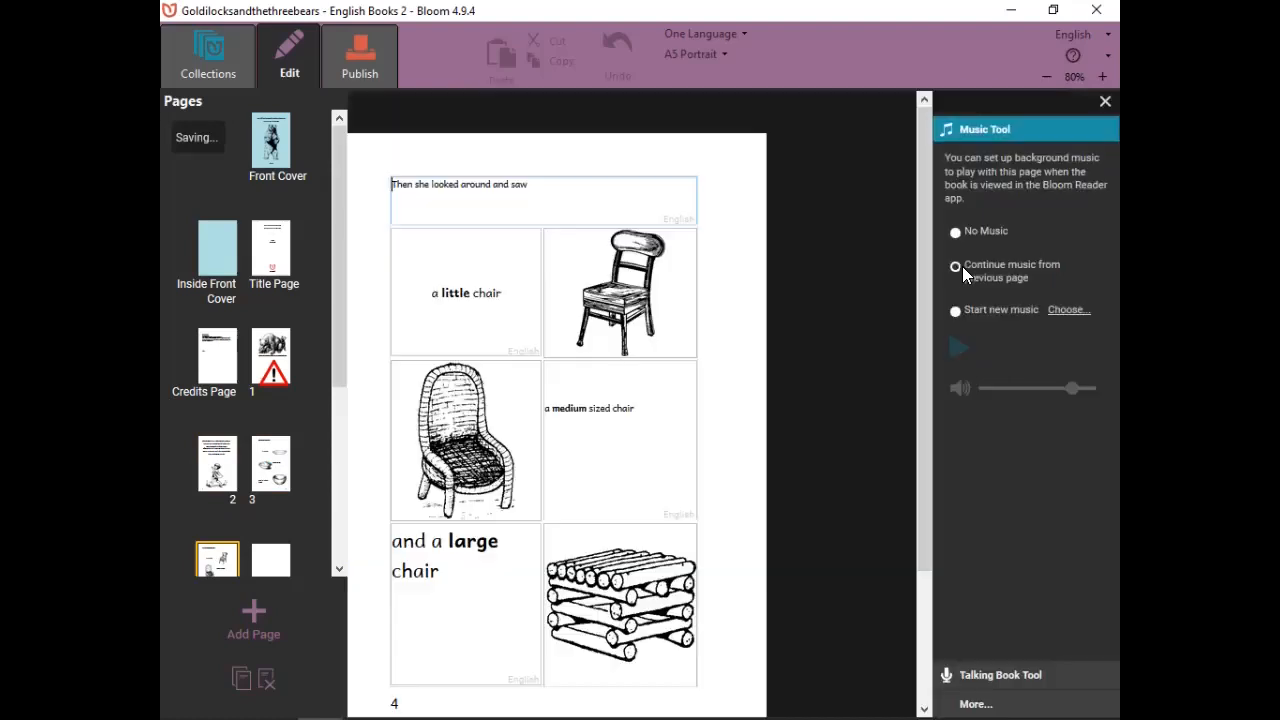
{"action": "left_click", "coordinate": [271, 560]}
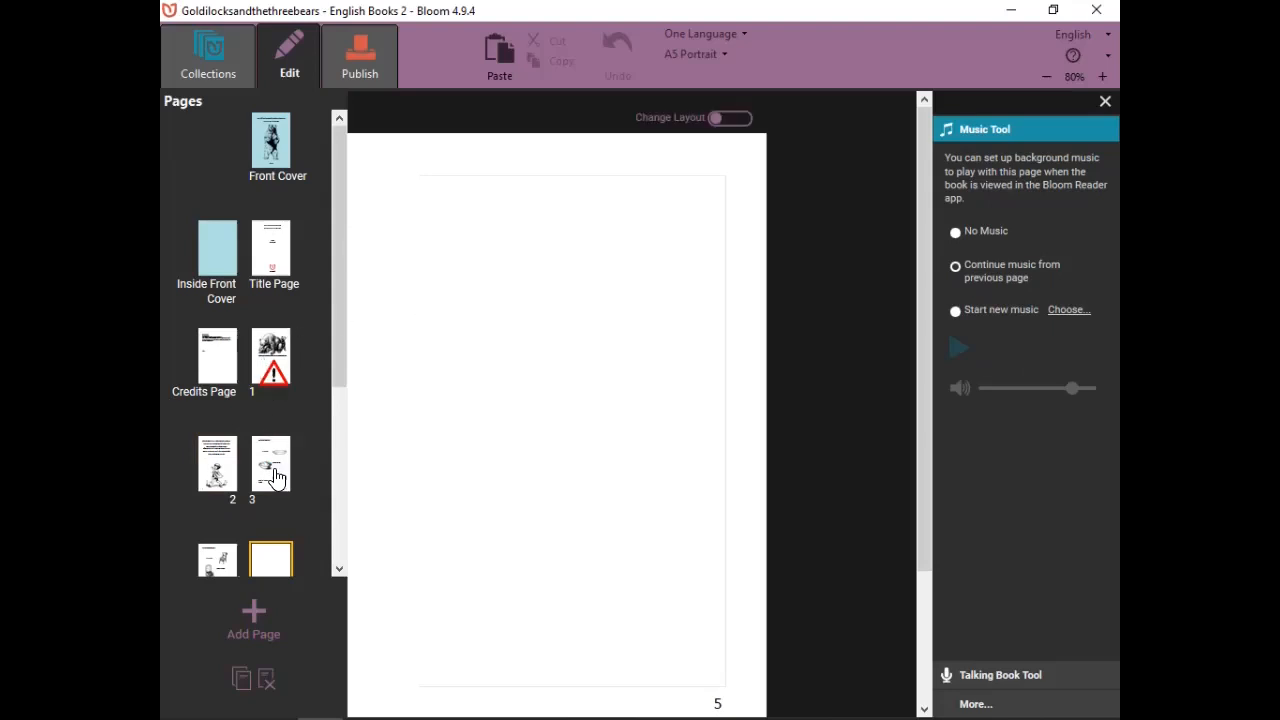
Preview the book in its Bloom Reader publishing format, paging from the front cover through to page 5.
{"action": "left_click", "coordinate": [362, 62]}
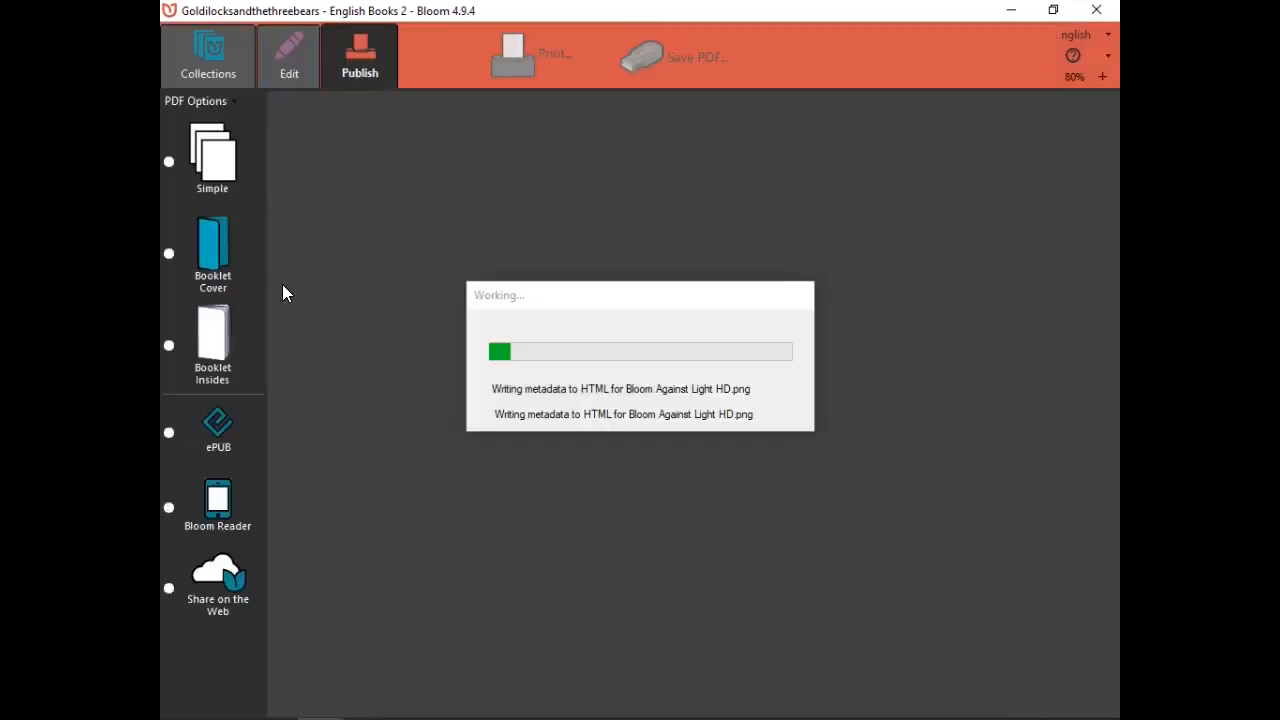
{"action": "left_click", "coordinate": [169, 508]}
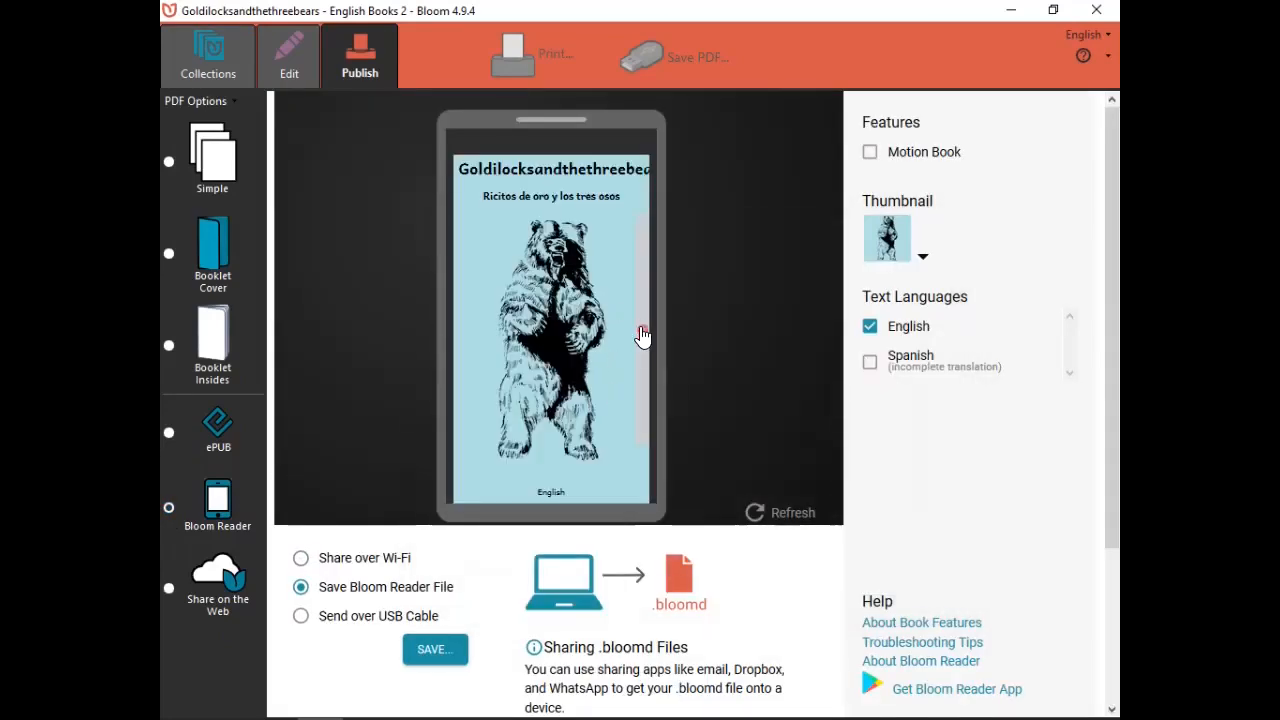
{"action": "left_click", "coordinate": [643, 336]}
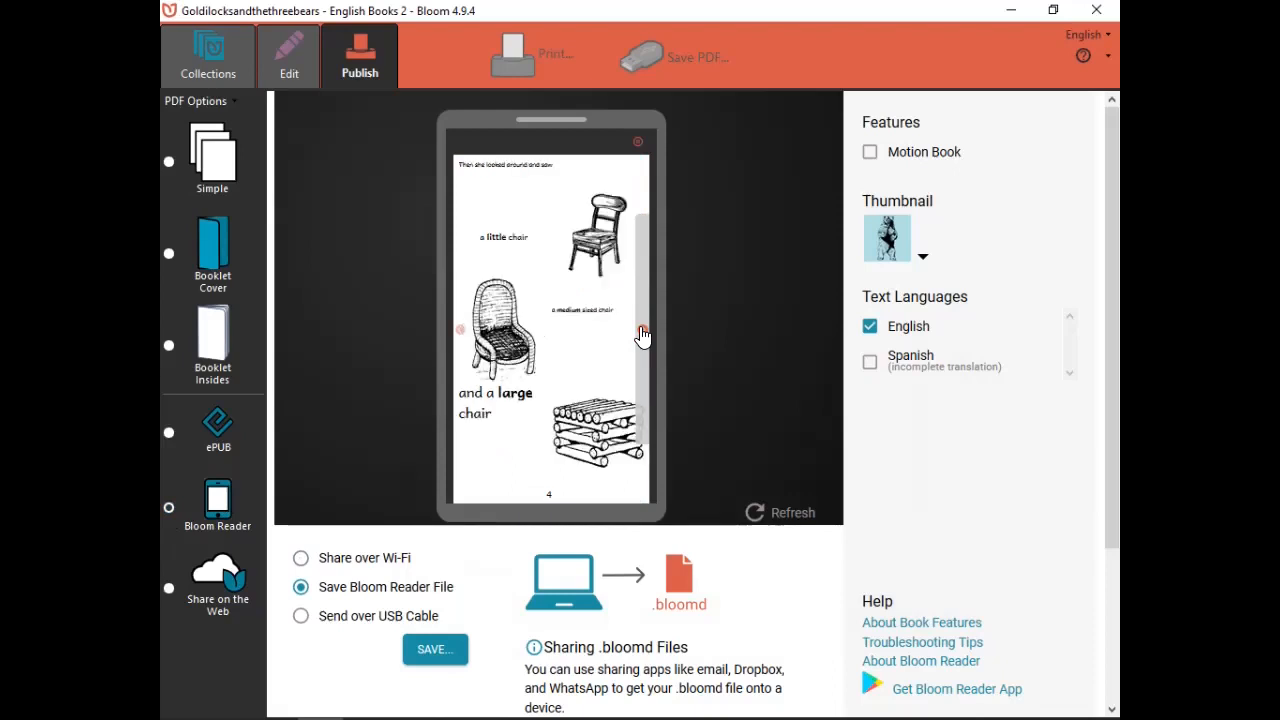
{"action": "left_click", "coordinate": [642, 333]}
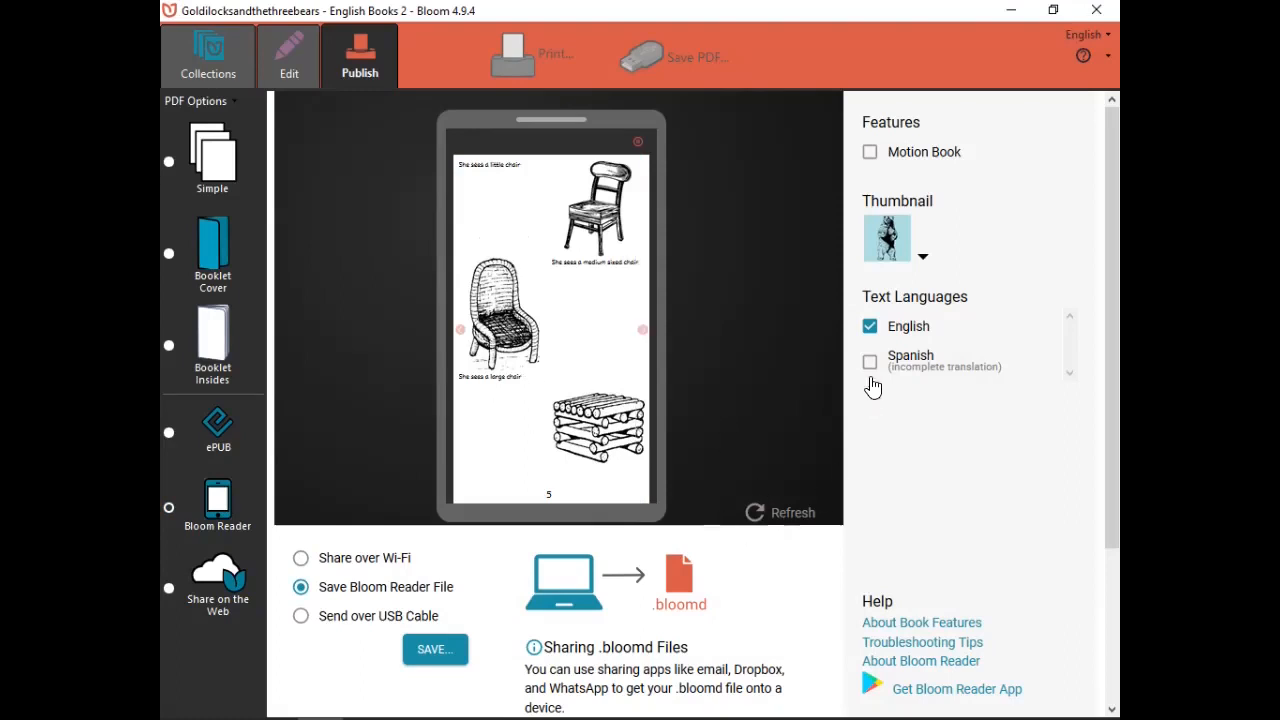
Leave the publishing preview and return to the English Books 2 collection.
{"action": "left_click", "coordinate": [293, 68]}
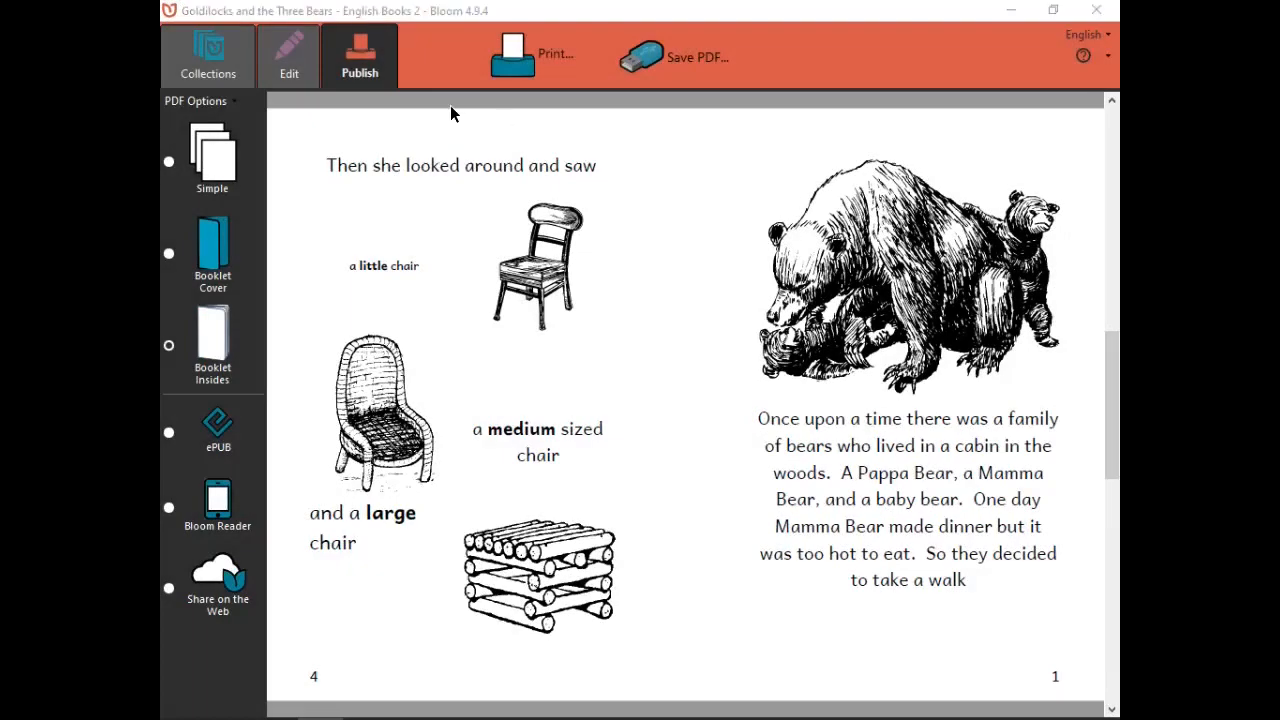
{"action": "left_click", "coordinate": [306, 81]}
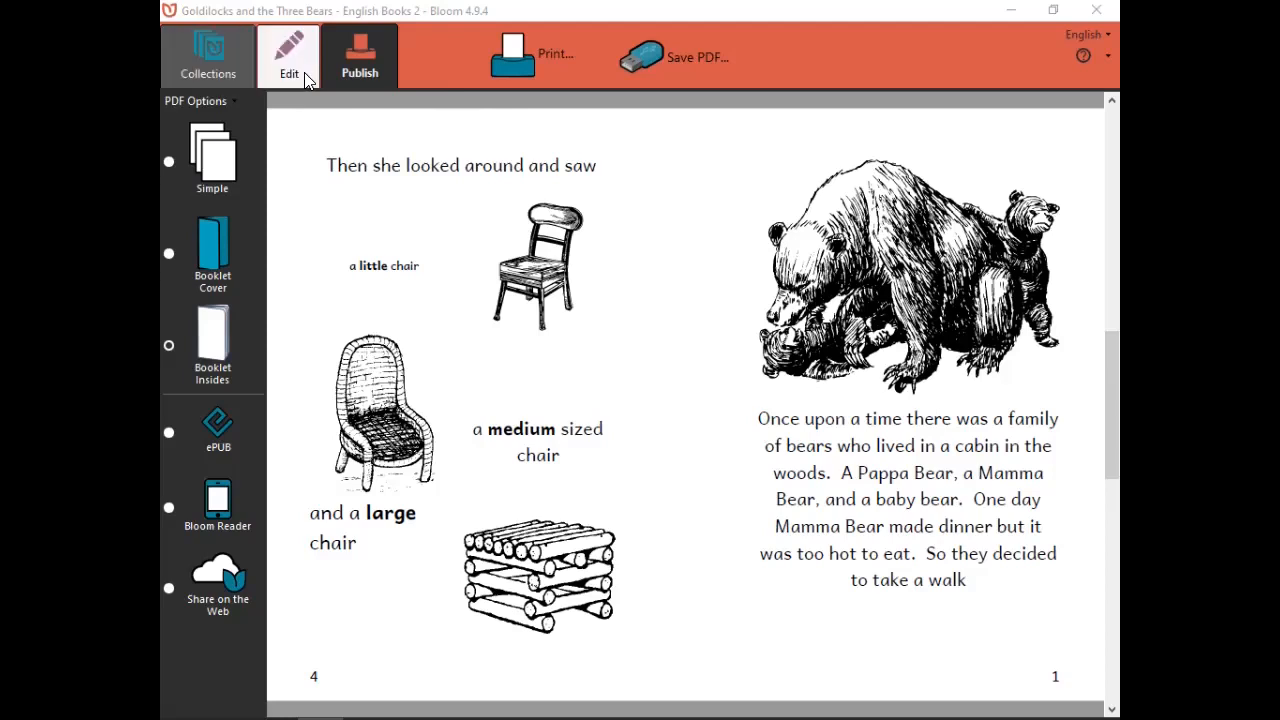
{"action": "left_click", "coordinate": [205, 62]}
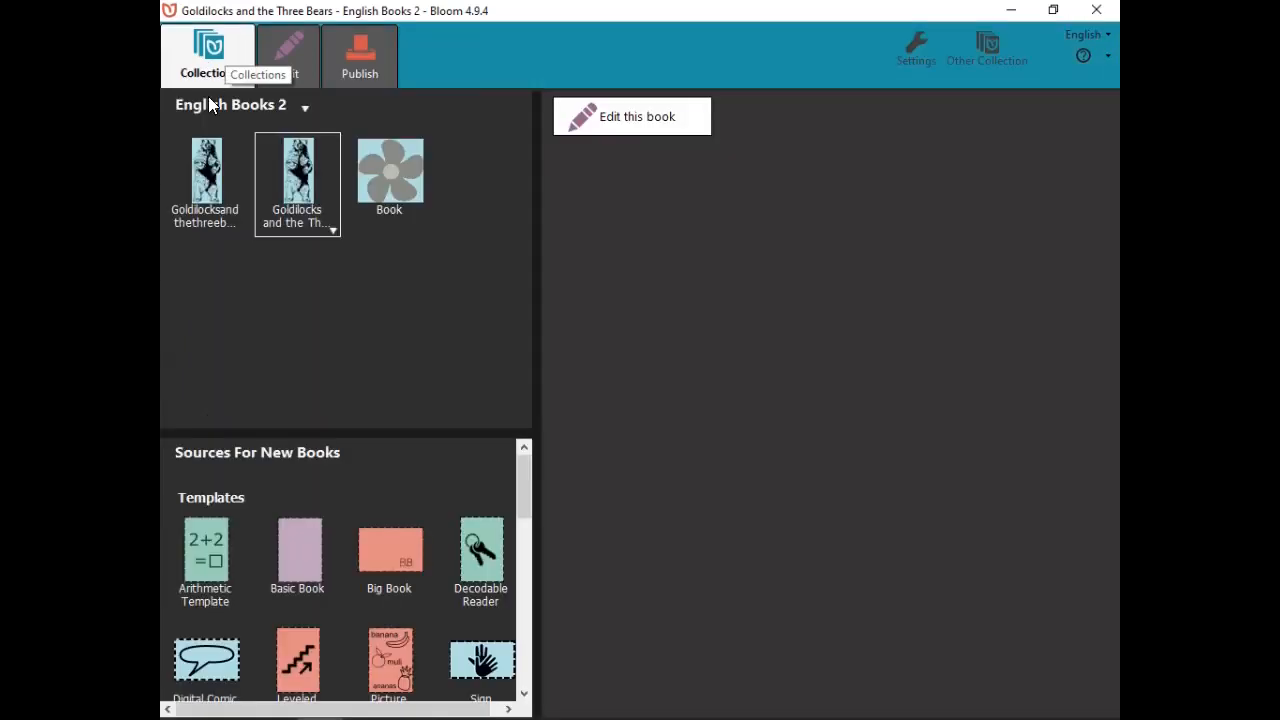
{"action": "left_click", "coordinate": [388, 185]}
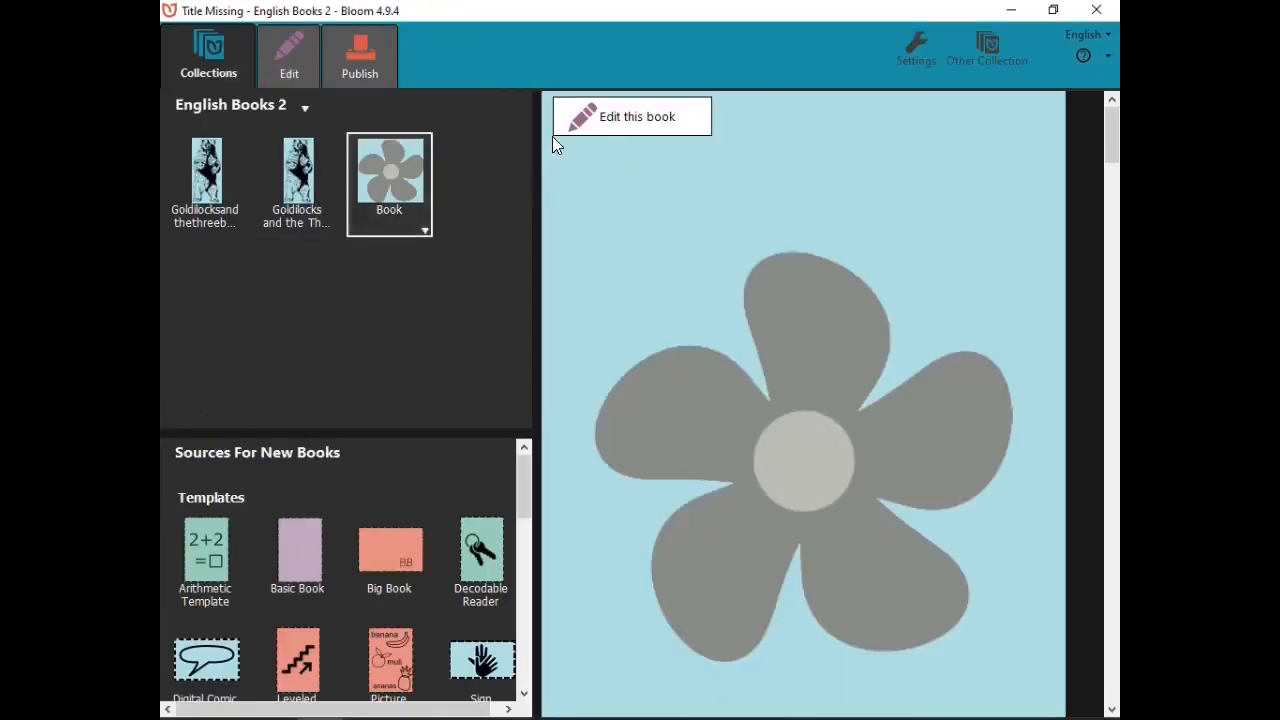
{"action": "left_click", "coordinate": [657, 125]}
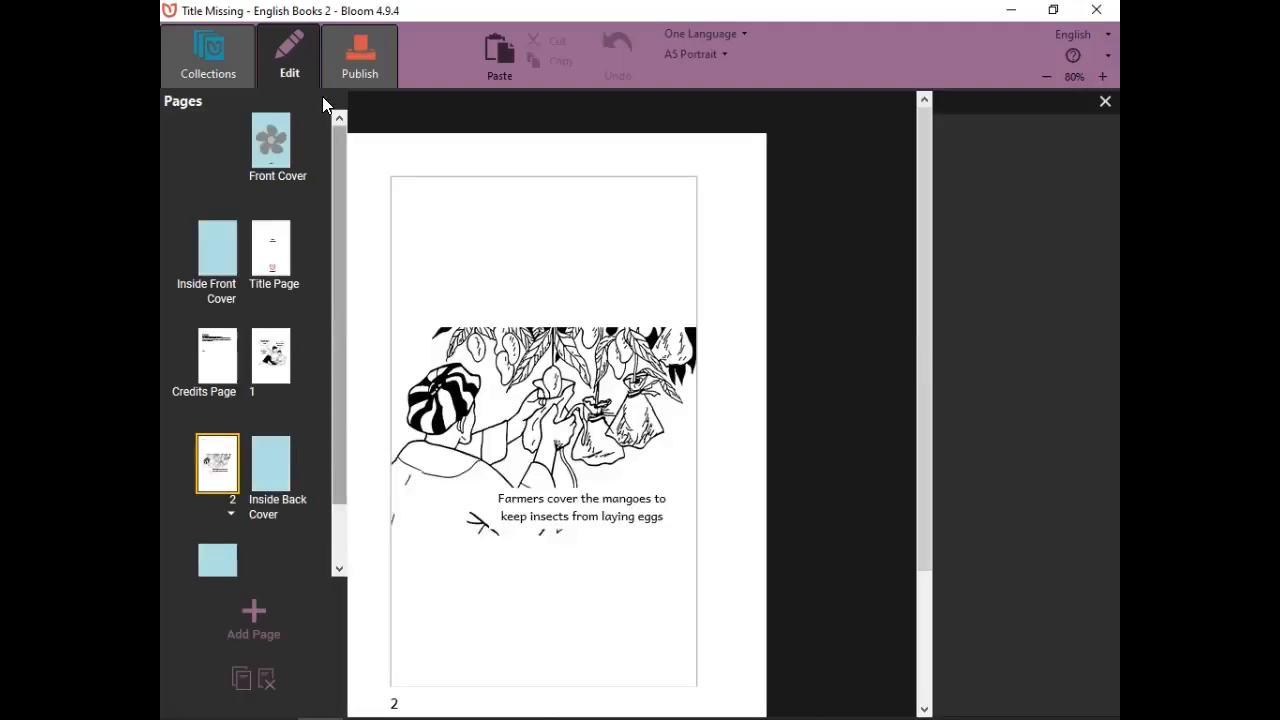
{"action": "left_click", "coordinate": [215, 40]}
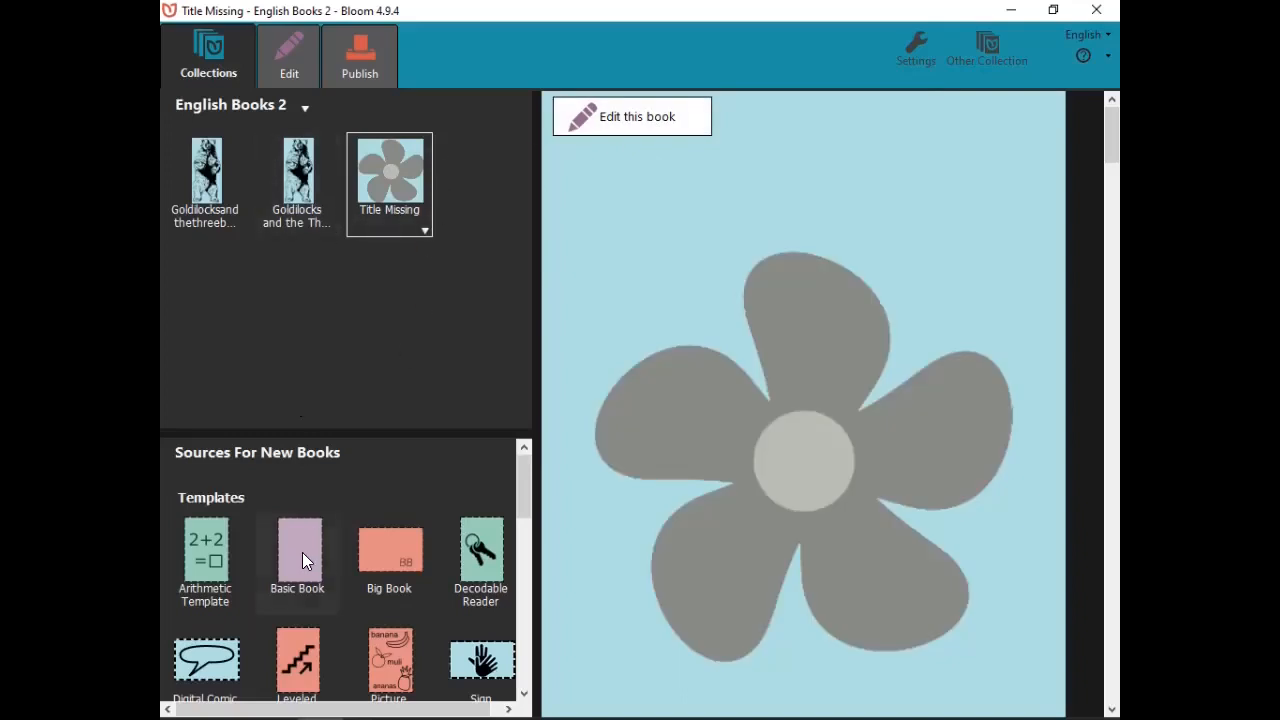
Make a new book using the Sign Language template as its source.
{"action": "left_click_drag", "start_coordinate": [302, 552], "coordinate": [522, 490]}
{"action": "scroll", "coordinate": [528, 482], "scroll_direction": "down", "scroll_amount": 1}
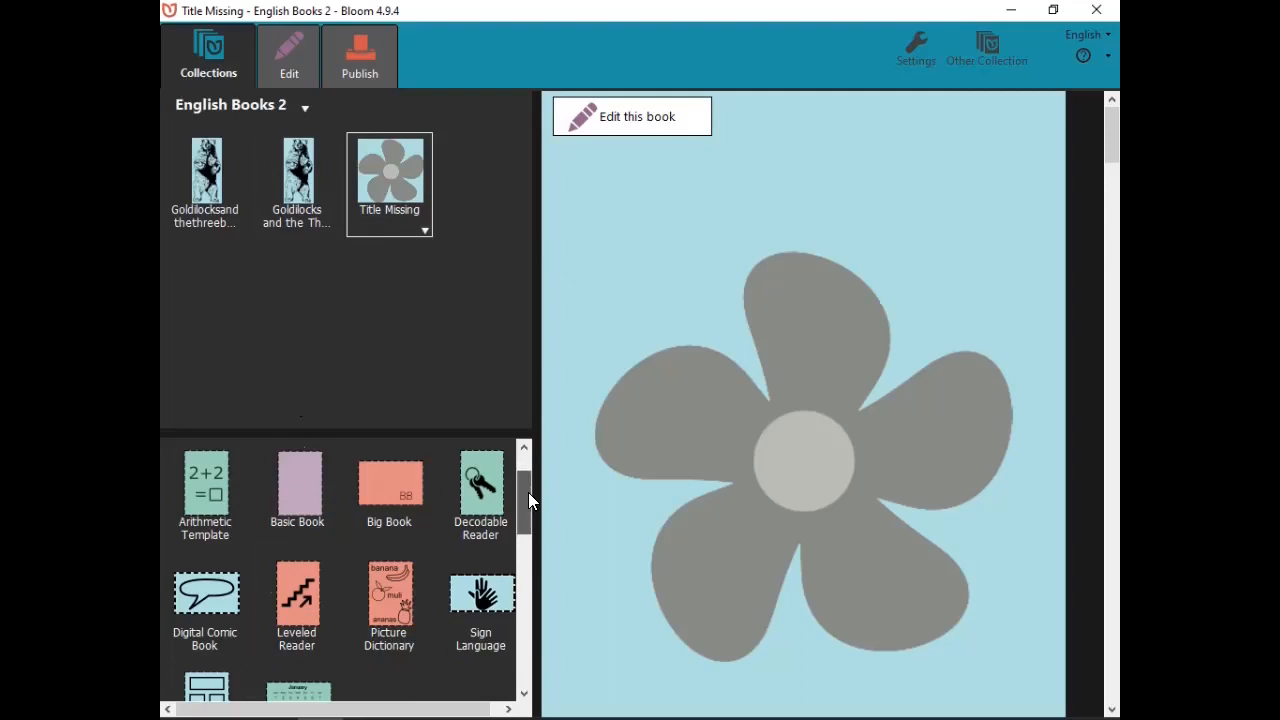
{"action": "left_click", "coordinate": [480, 620]}
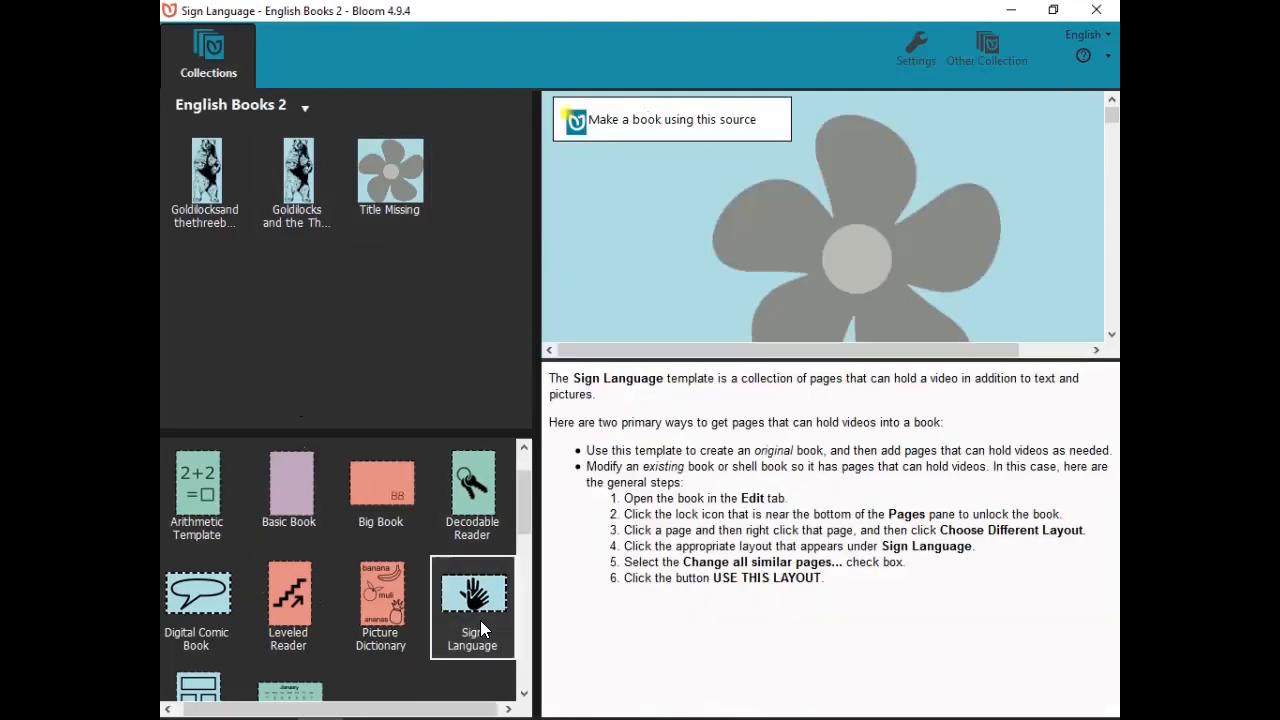
{"action": "left_click", "coordinate": [658, 128]}
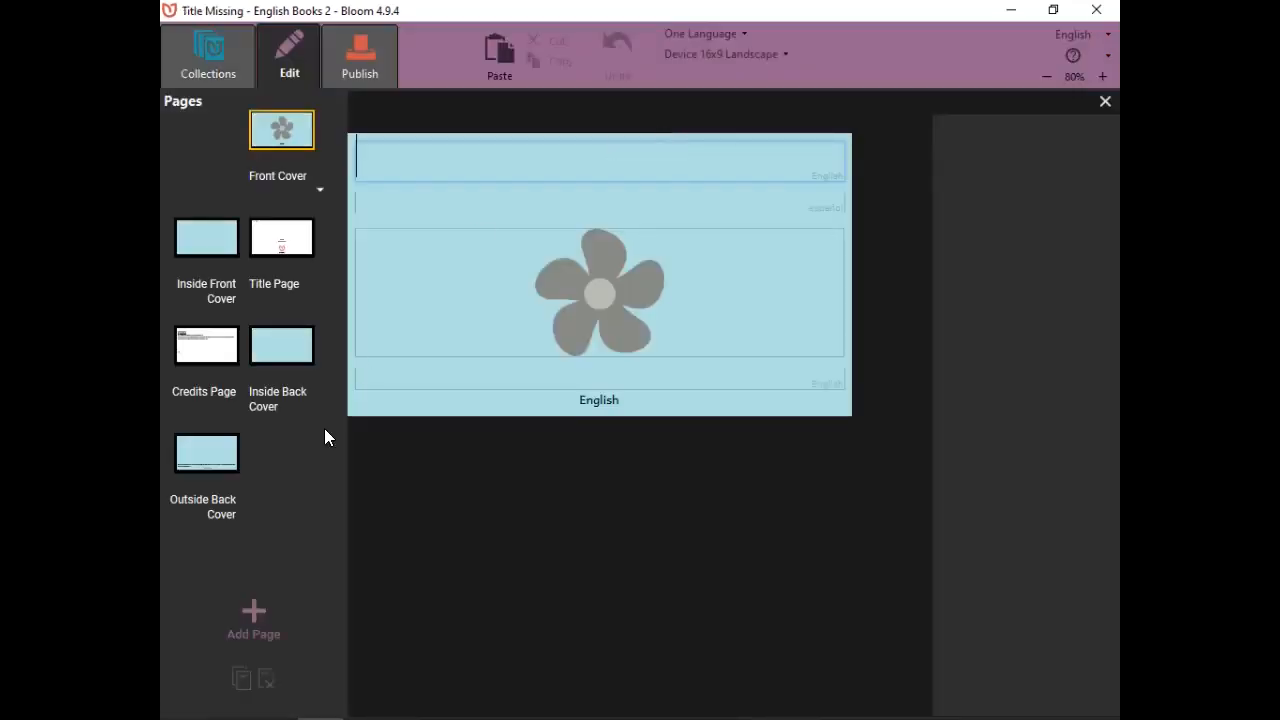
Add a Sign Language page with the Big Text Diglot layout to the new book.
{"action": "left_click", "coordinate": [250, 621]}
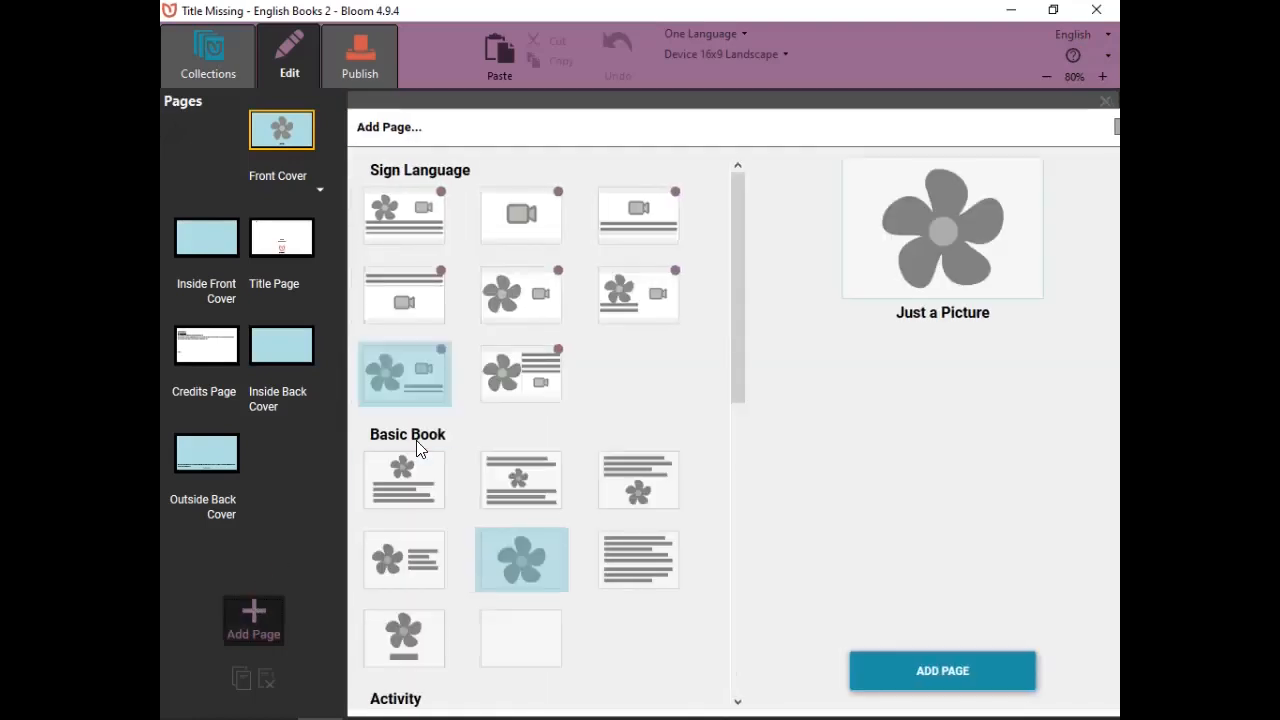
{"action": "left_click", "coordinate": [420, 217]}
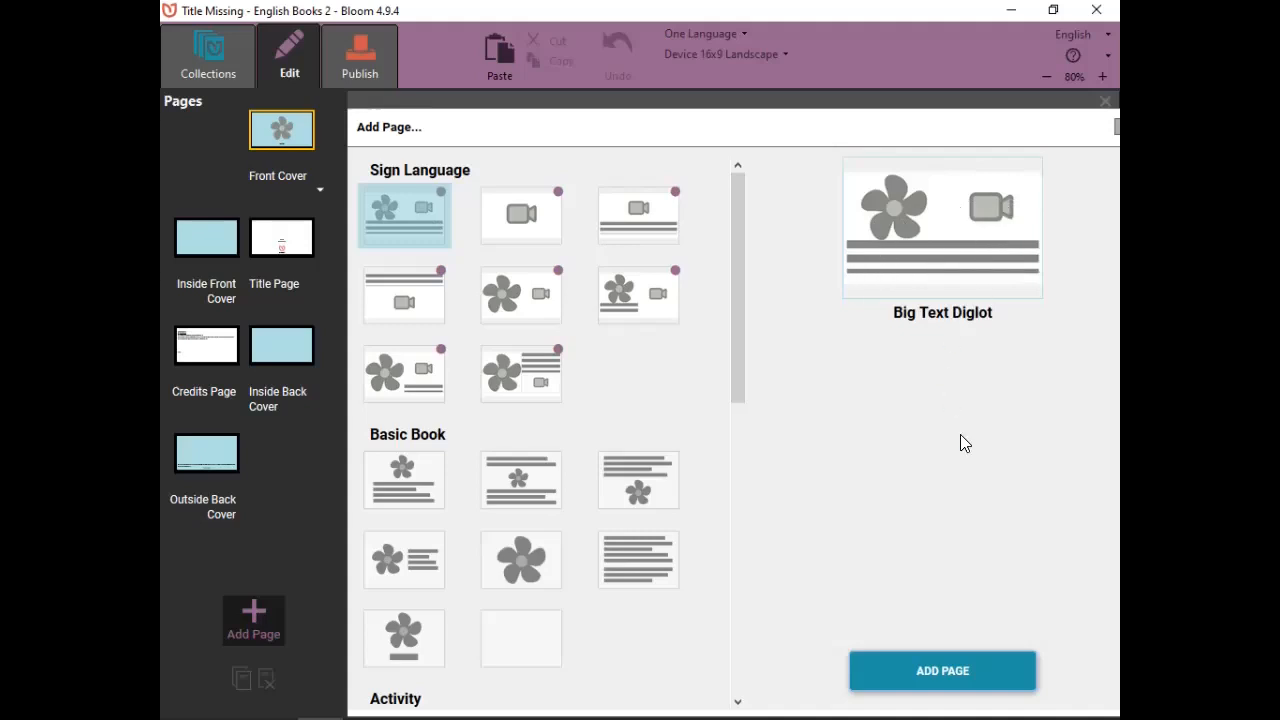
{"action": "left_click", "coordinate": [942, 670]}
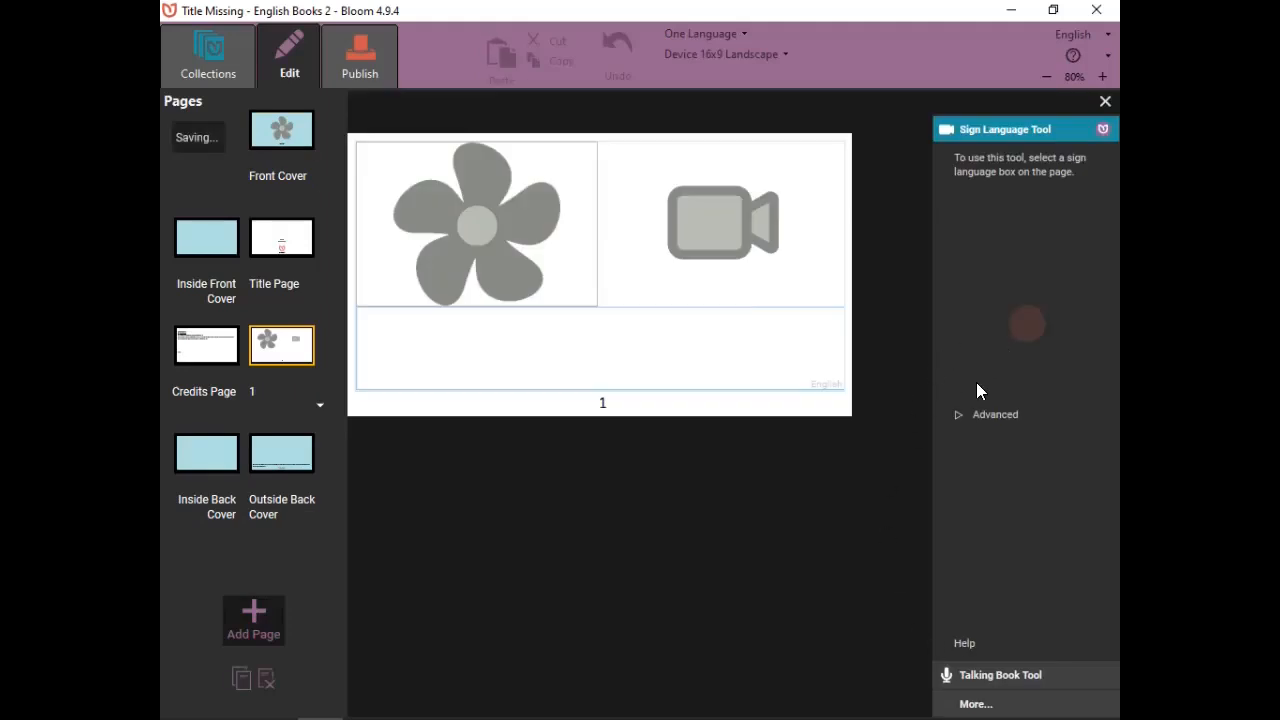
Select page 1's video box, and fill the text box with the bear story from "Once upon a time" to "decided to take a walk".
{"action": "left_click", "coordinate": [720, 263]}
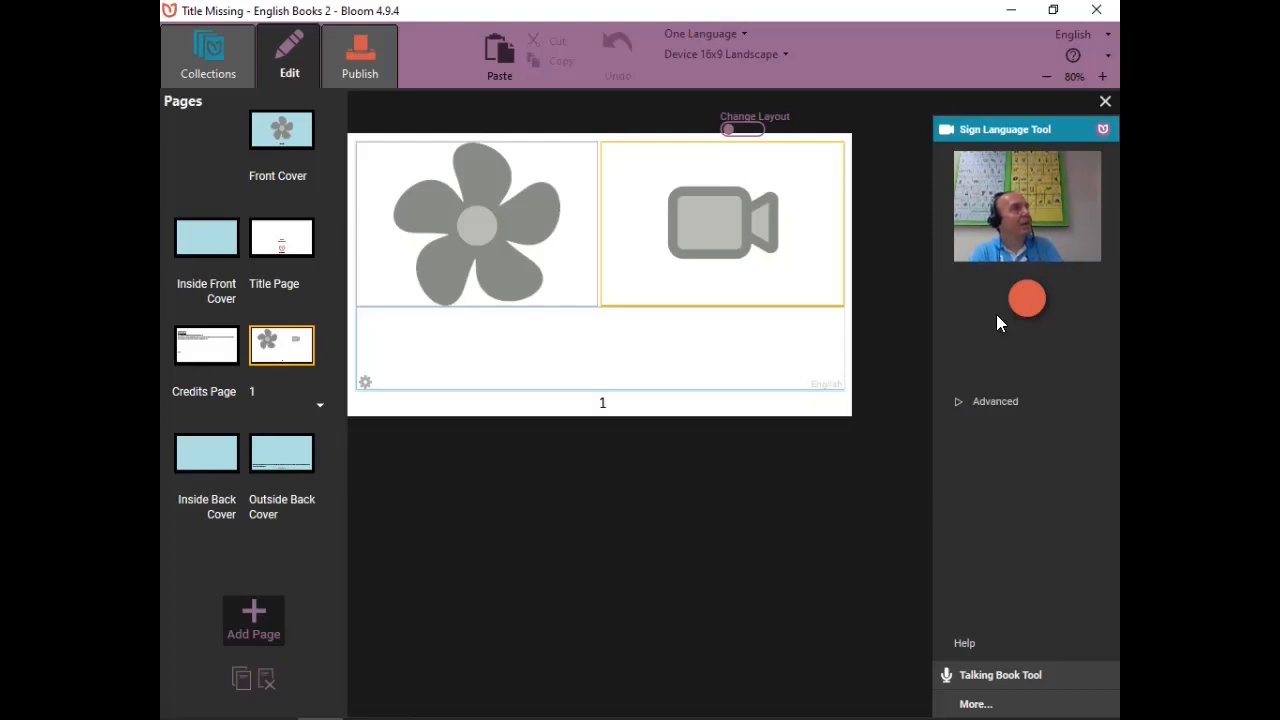
{"action": "mouse_move", "coordinate": [564, 243]}
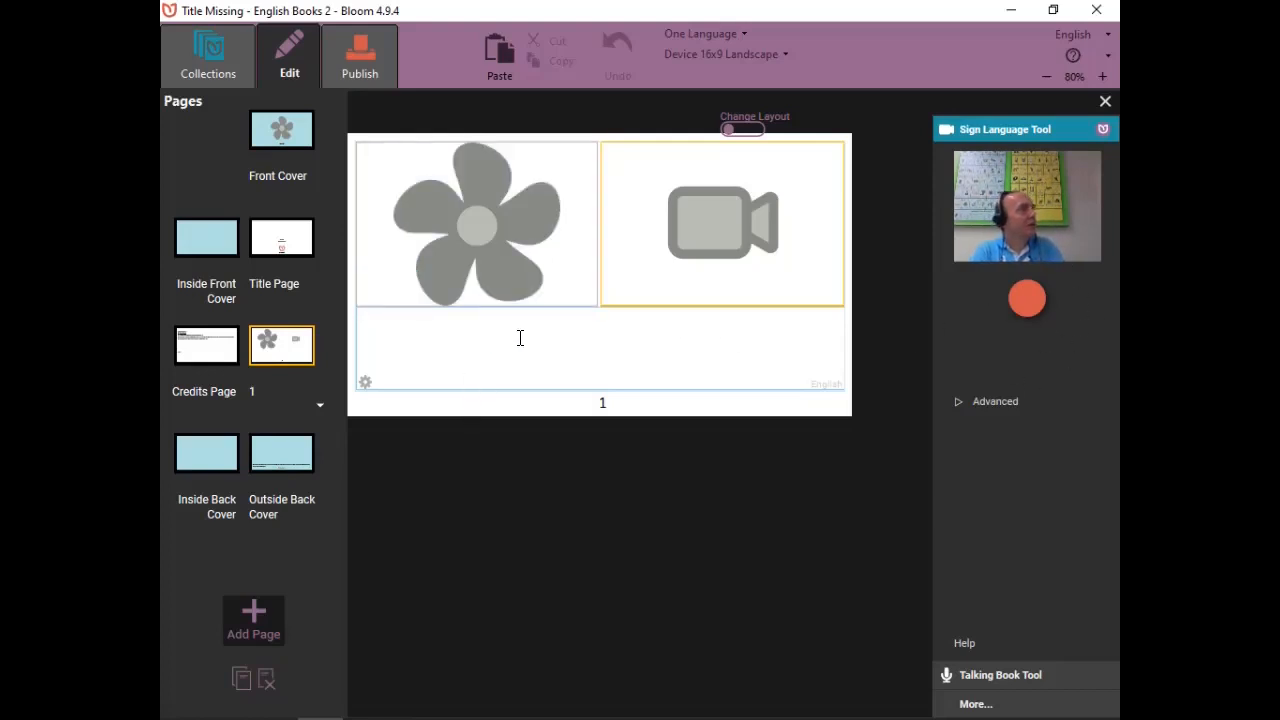
{"action": "type", "text": "Once upon a time there was a family of bears who lived in a cabin in the woods.  A Pappa Bear, a Mamma Bear, and a baby bear.  One day Mamma Bear made dinner but it was too hot to eat.  So they decided to take a walk"}
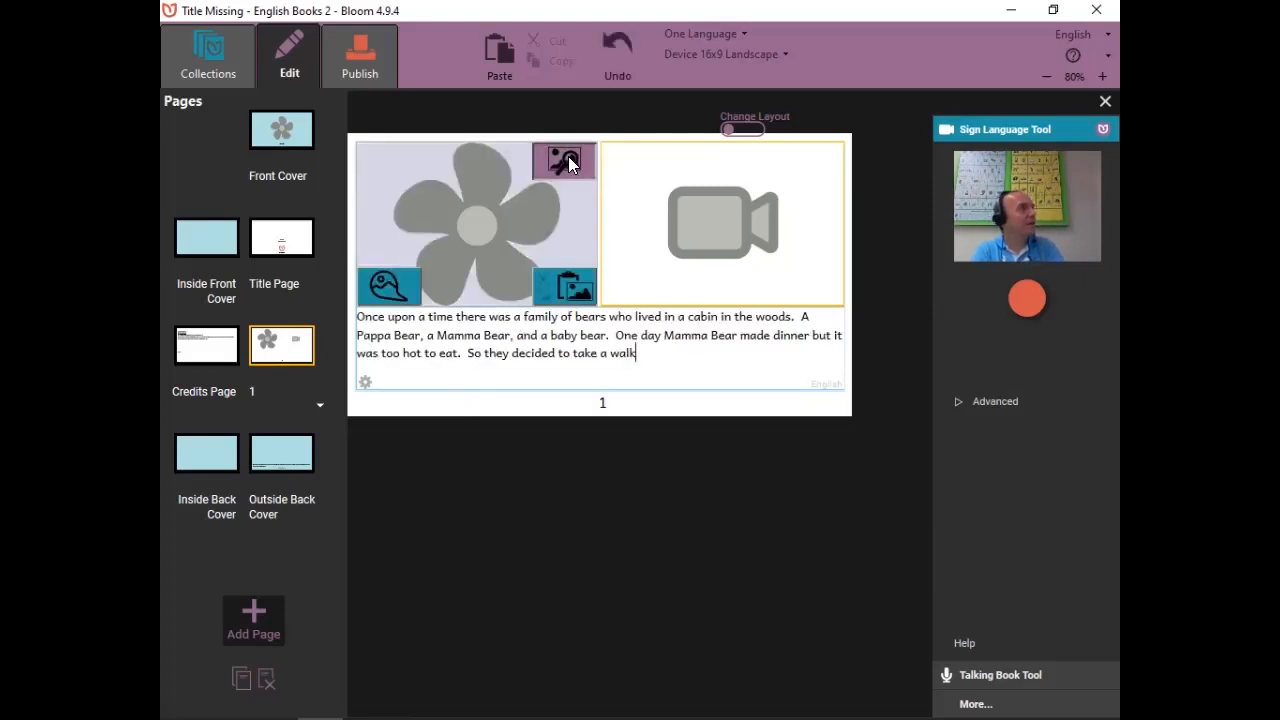
Search the image galleries for "bears" and then "bear", and place the picture of bears at a cabin door in page 1's picture box.
{"action": "left_click", "coordinate": [568, 162]}
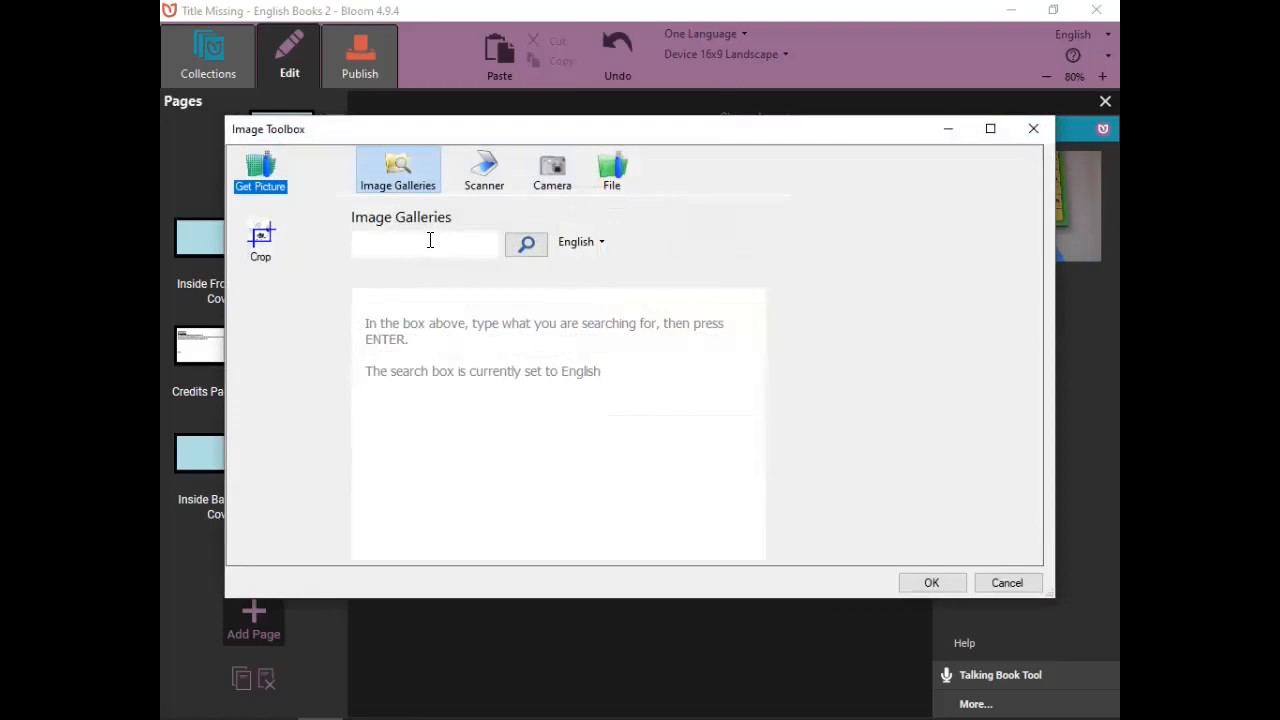
{"action": "type", "text": "bears"}
{"action": "left_click", "coordinate": [527, 246]}
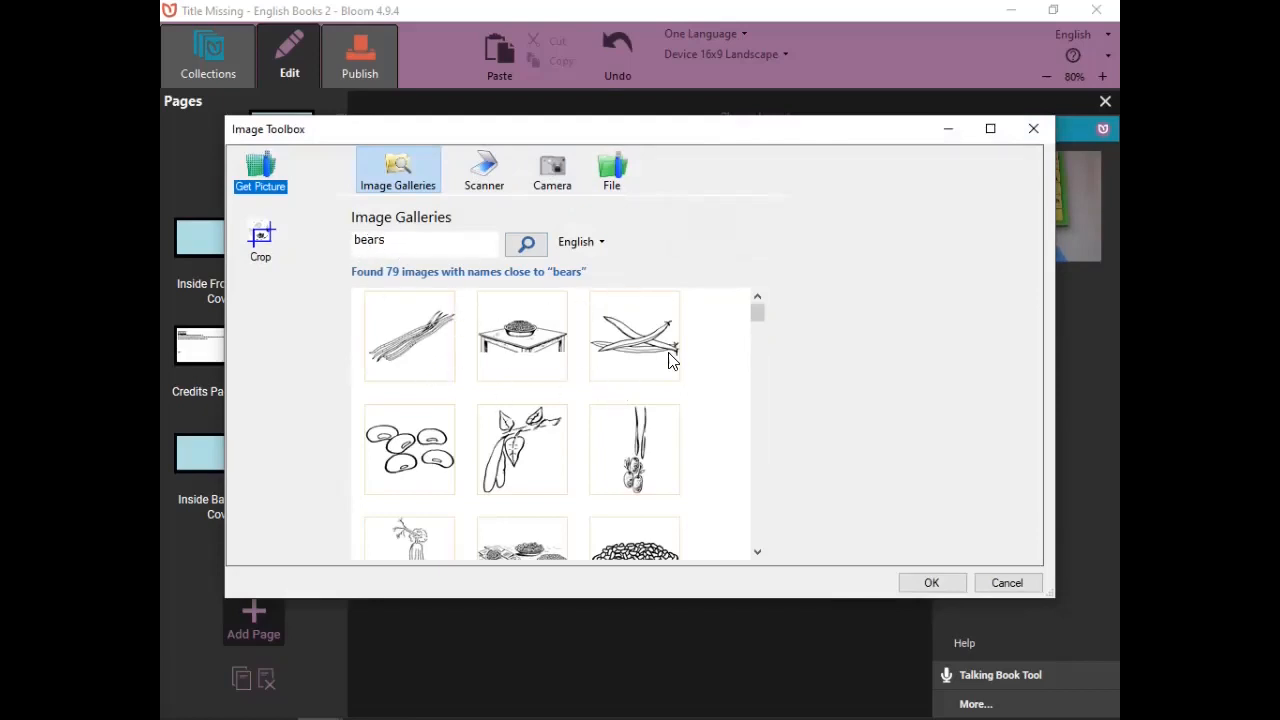
{"action": "left_click_drag", "start_coordinate": [760, 316], "coordinate": [758, 463]}
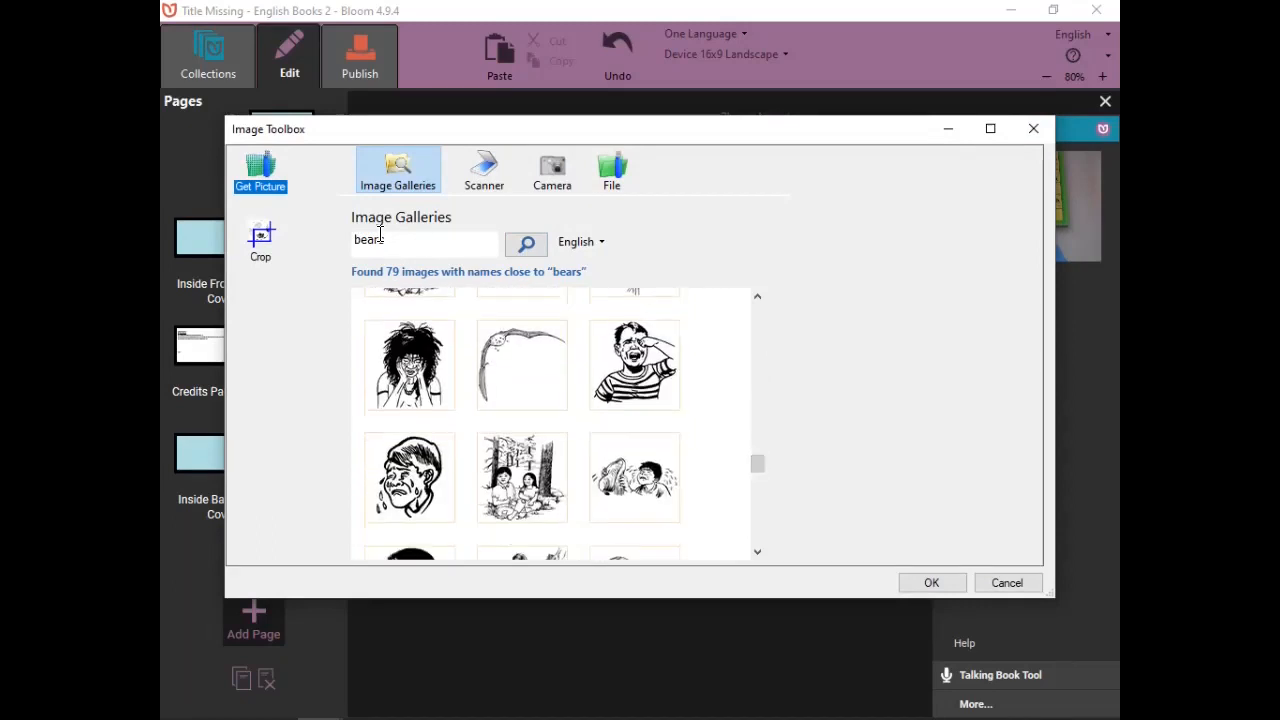
{"action": "left_click", "coordinate": [410, 241]}
{"action": "key", "text": "BackSpace"}
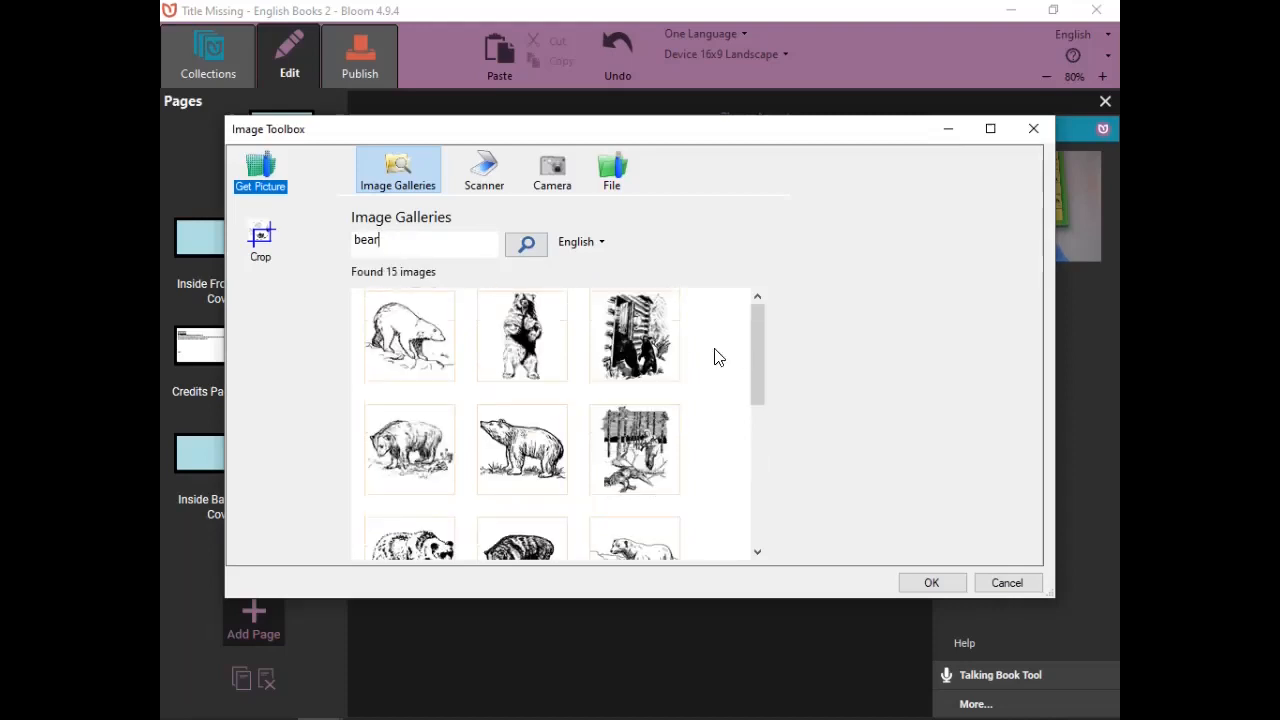
{"action": "left_click", "coordinate": [638, 338]}
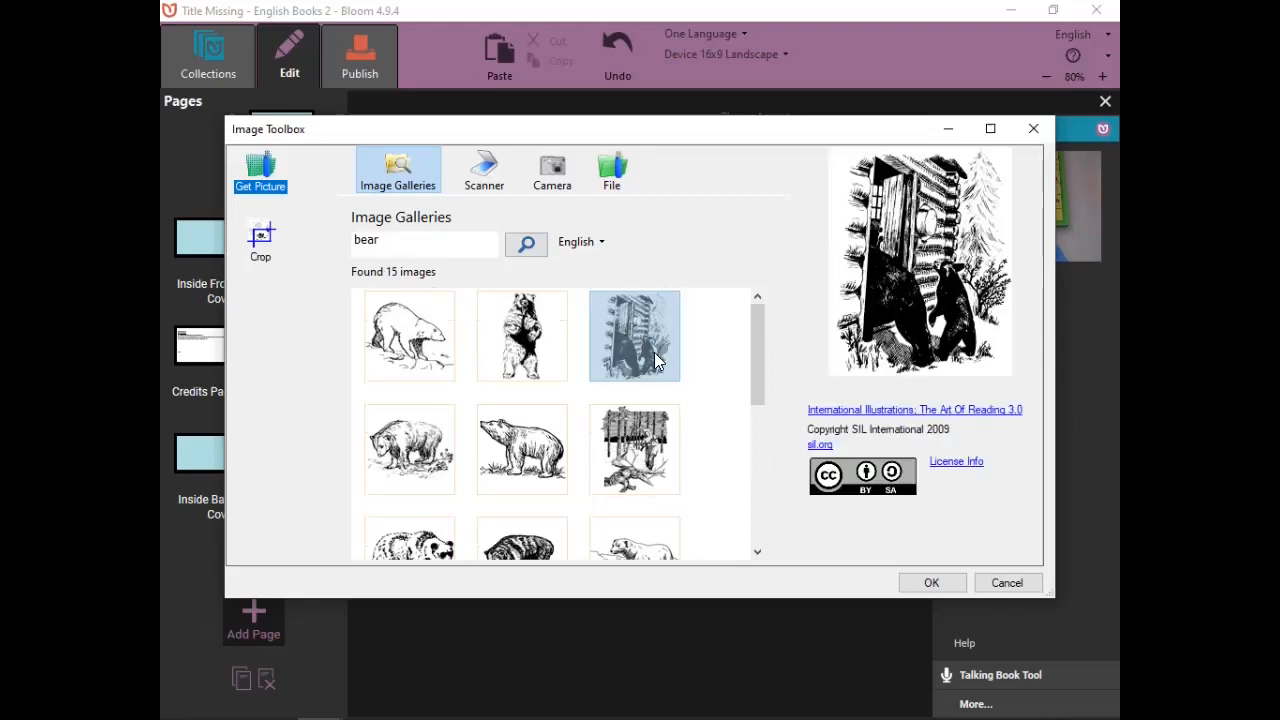
{"action": "left_click", "coordinate": [944, 584]}
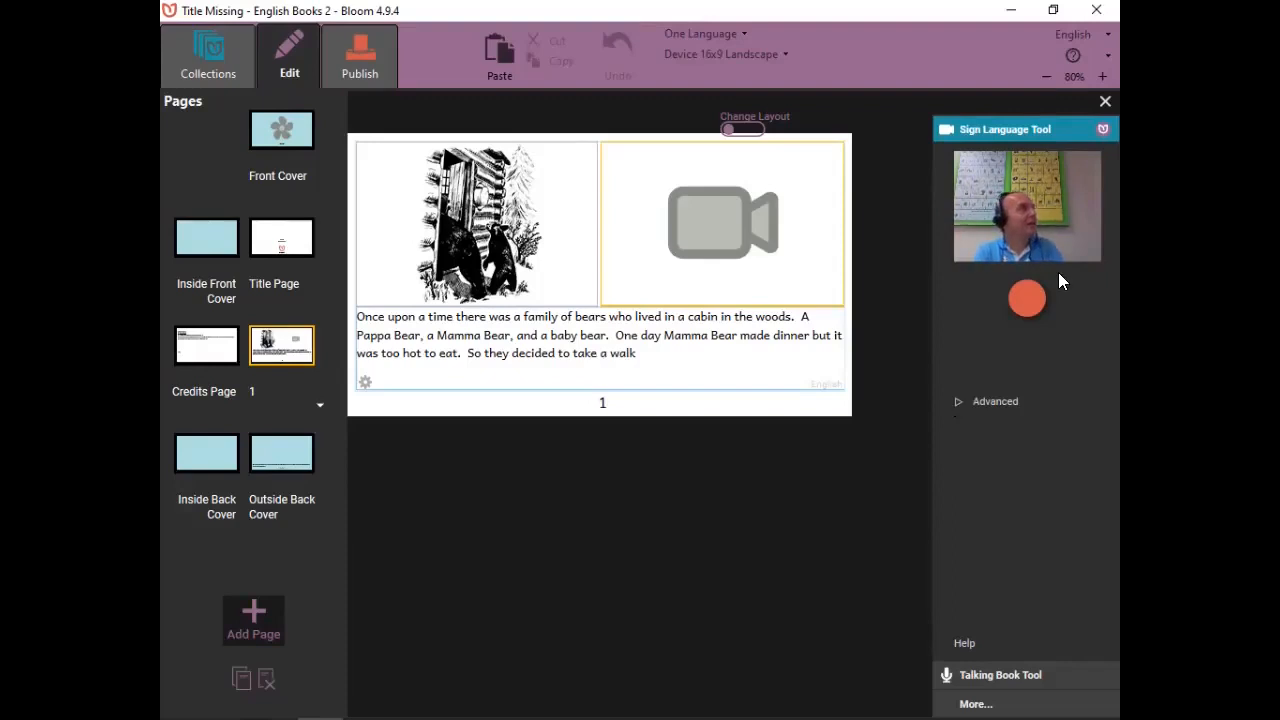
Expand the Sign Language Tool's advanced options.
{"action": "left_click", "coordinate": [955, 402]}
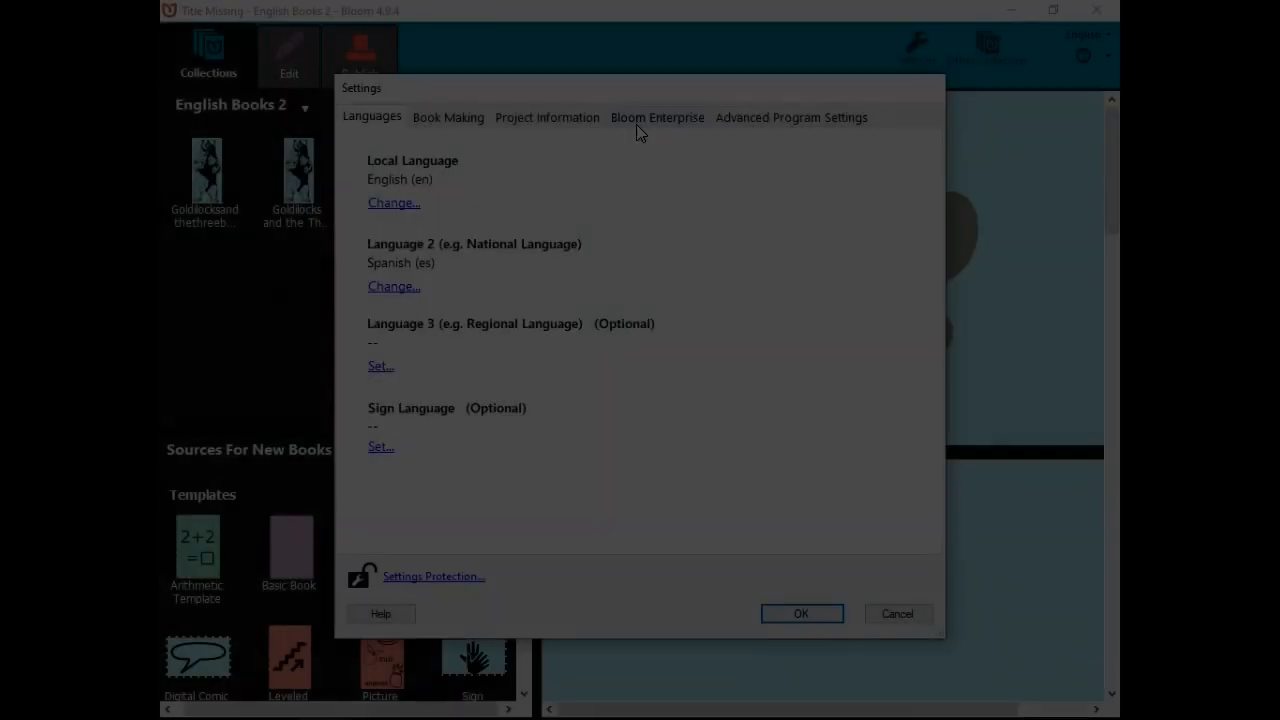
Compare the Bloom Enterprise status options, set the status to None, and restart with the new settings.
{"action": "left_click", "coordinate": [636, 119]}
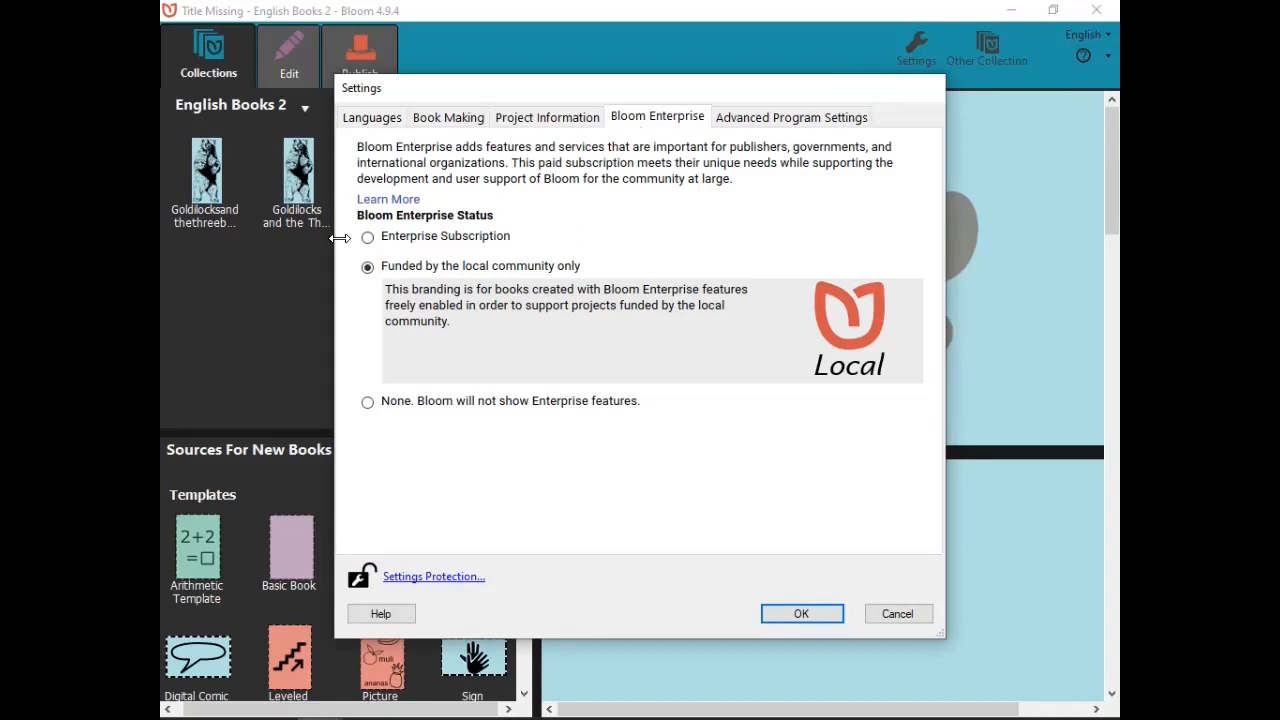
{"action": "left_click", "coordinate": [369, 403]}
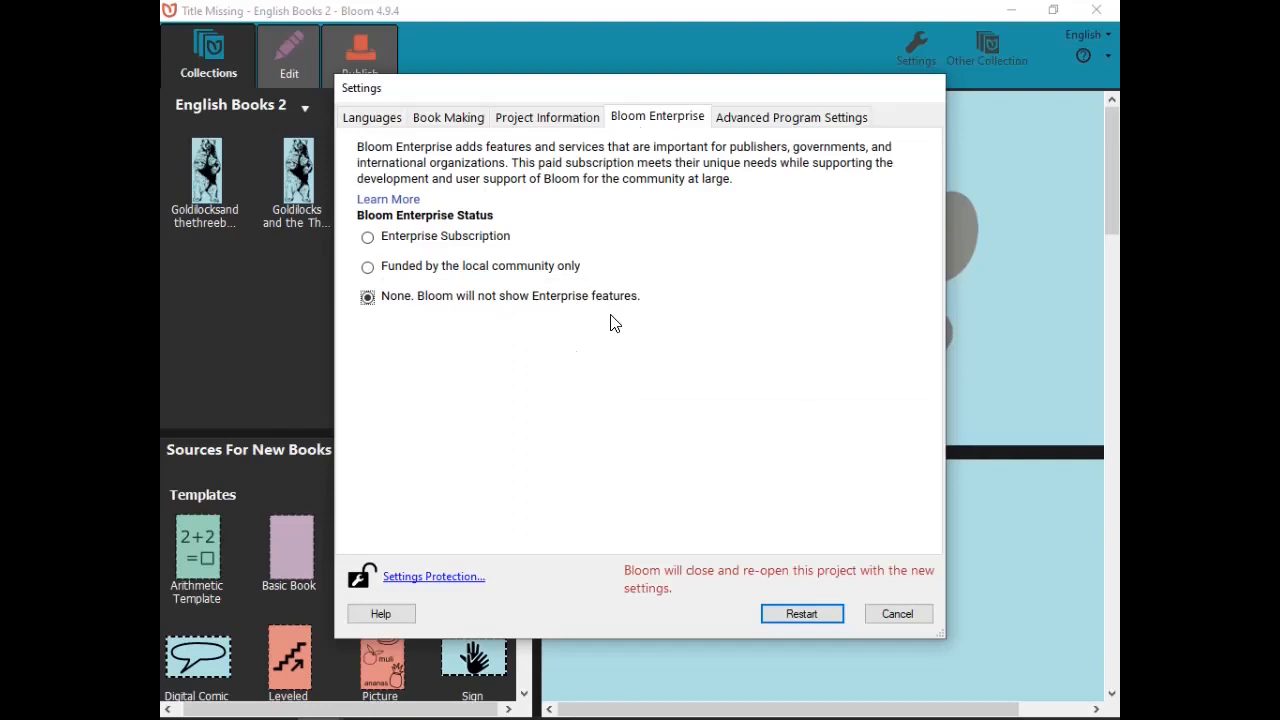
{"action": "left_click", "coordinate": [369, 270]}
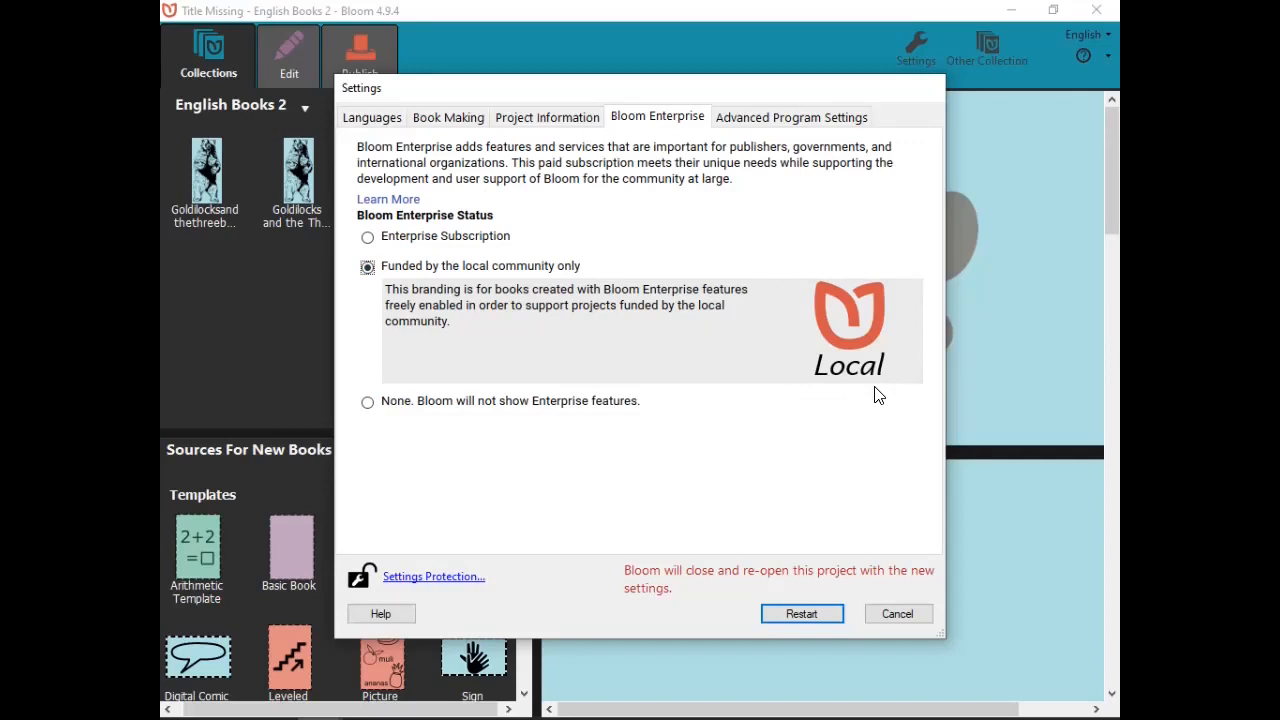
{"action": "left_click", "coordinate": [369, 238]}
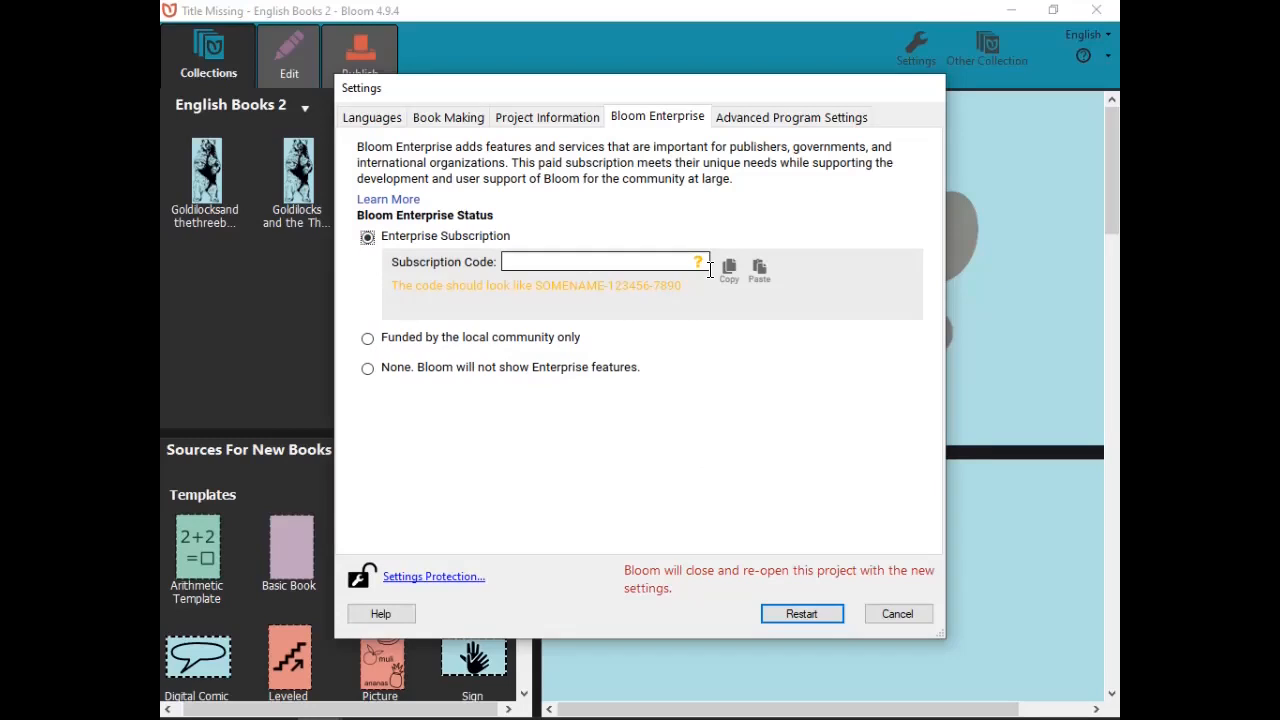
{"action": "left_click", "coordinate": [368, 339]}
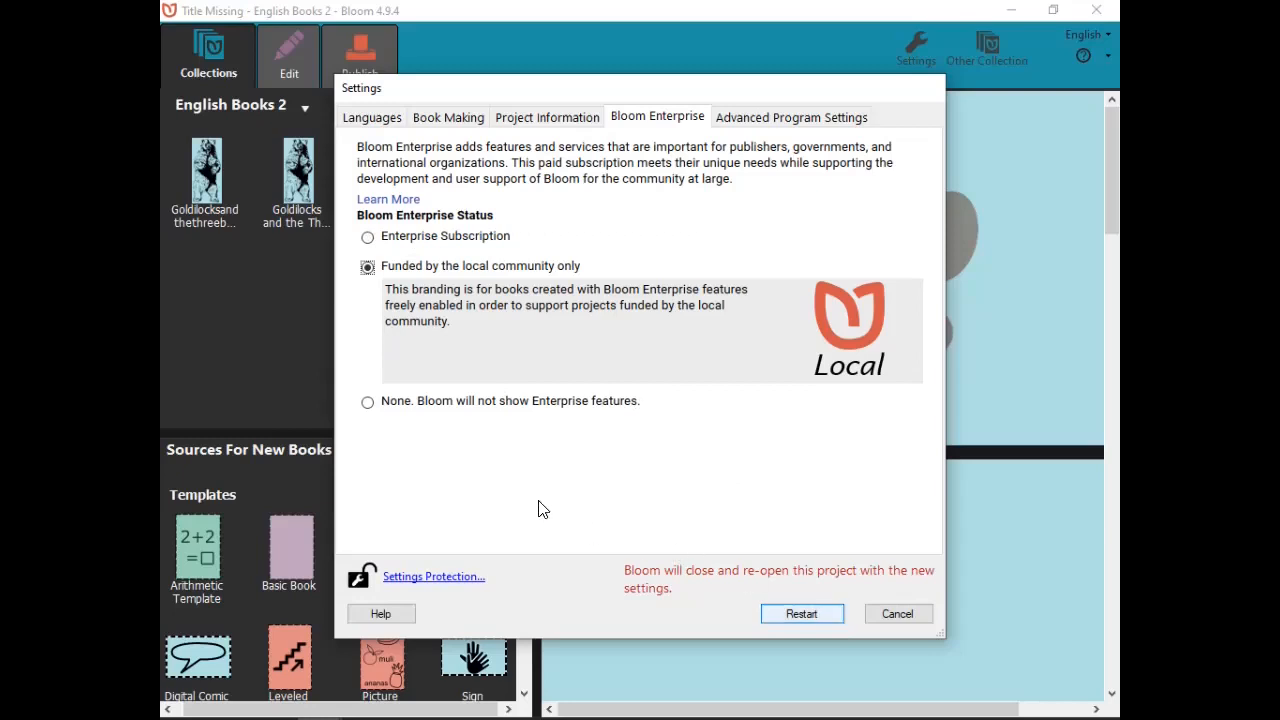
{"action": "left_click", "coordinate": [366, 402]}
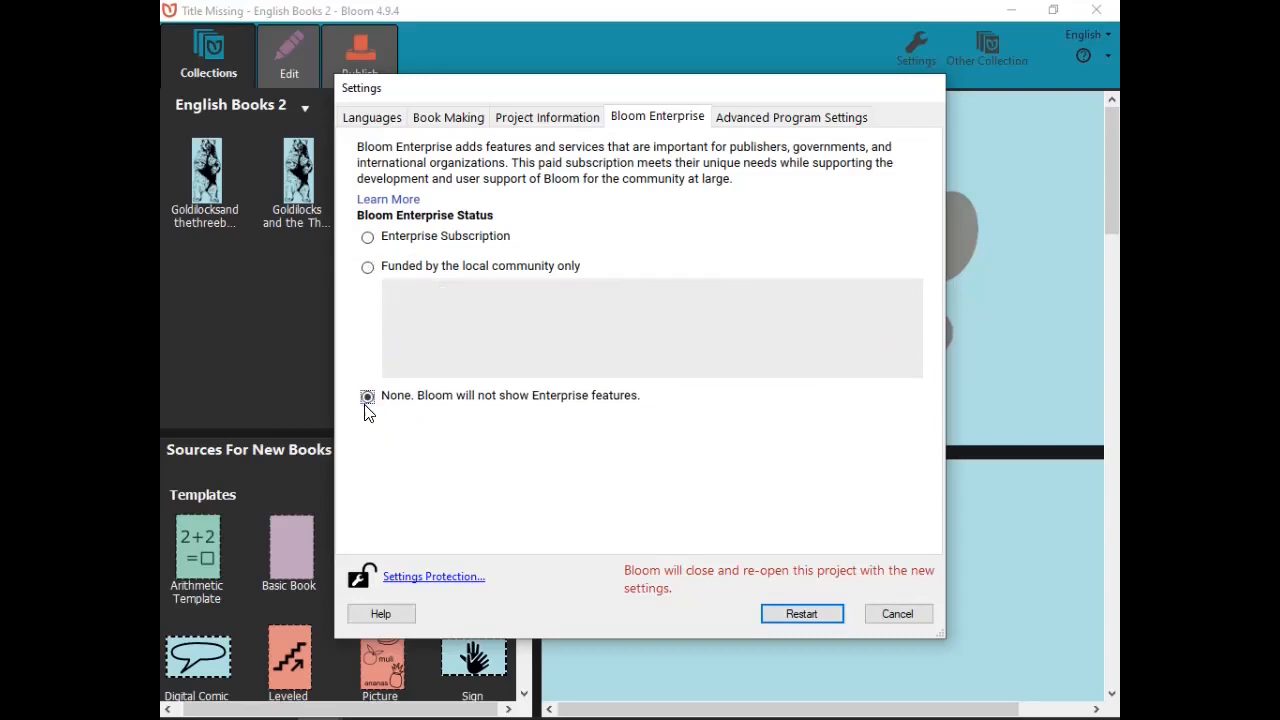
{"action": "left_click", "coordinate": [794, 612]}
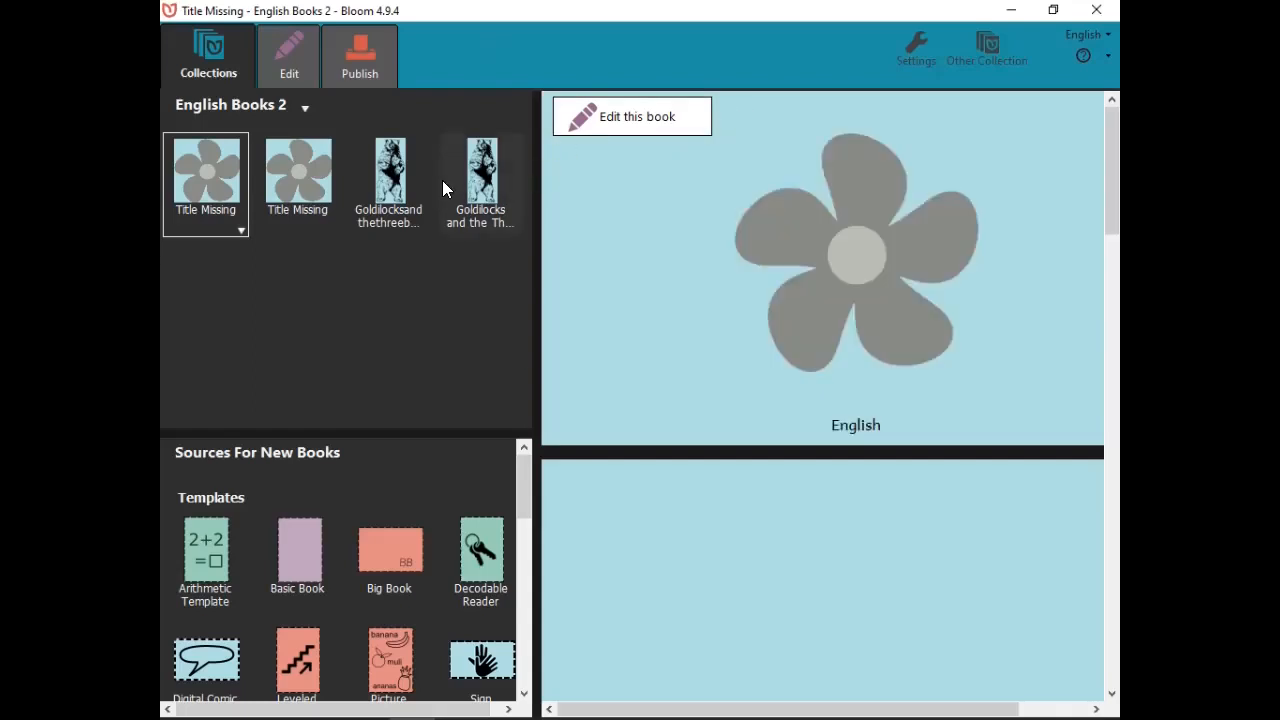
Open the book "Goldilocks and the Three Bears" for editing and show the list of additional tools.
{"action": "left_click", "coordinate": [382, 188]}
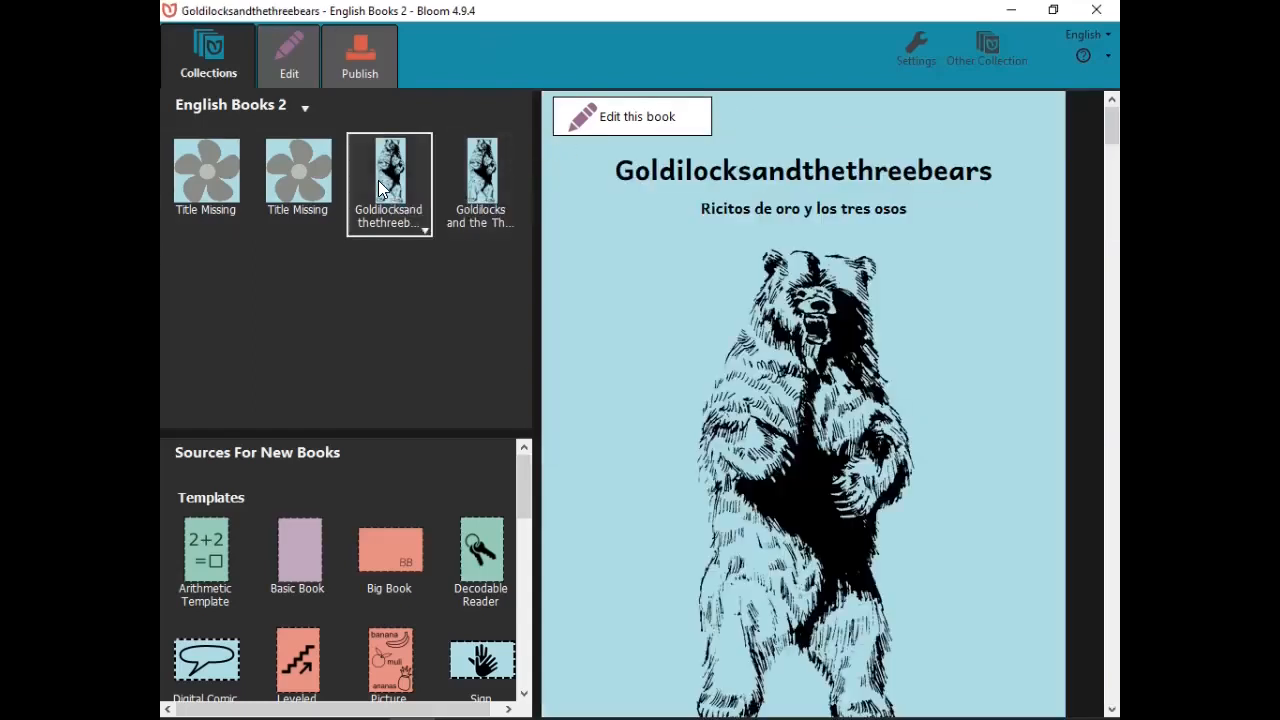
{"action": "left_click", "coordinate": [476, 196]}
{"action": "left_click", "coordinate": [588, 118]}
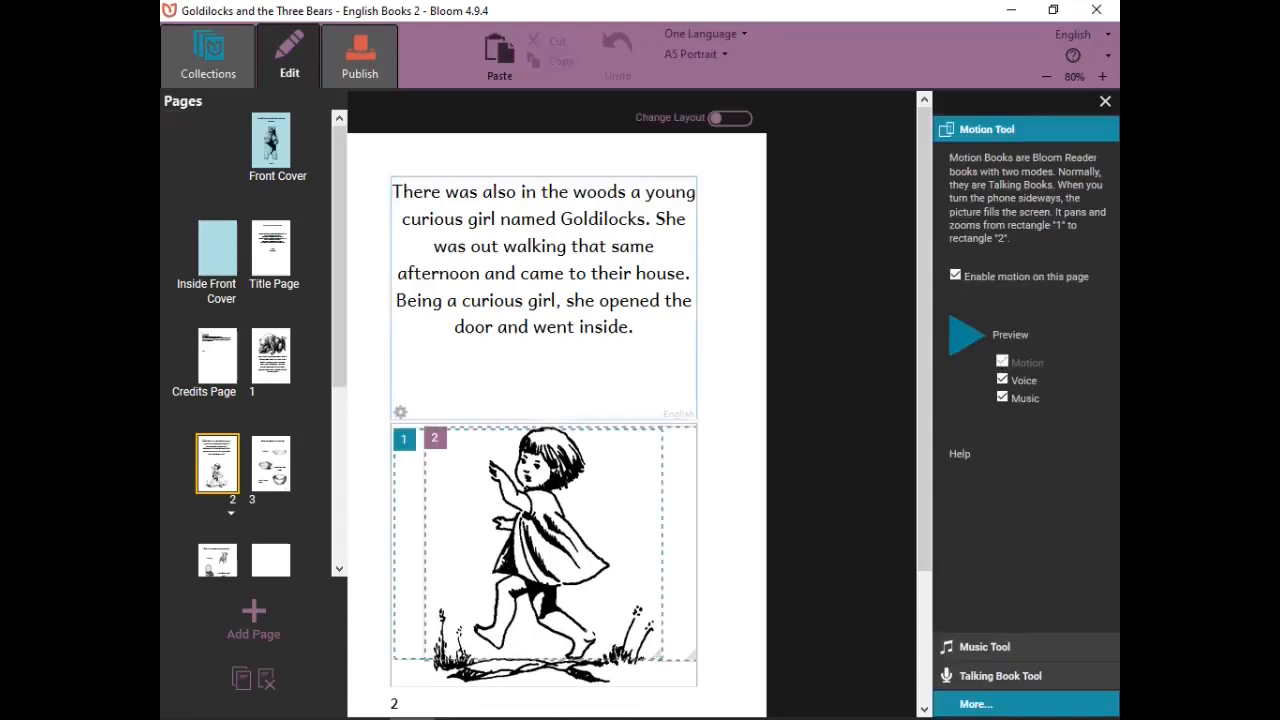
{"action": "left_click", "coordinate": [976, 704]}
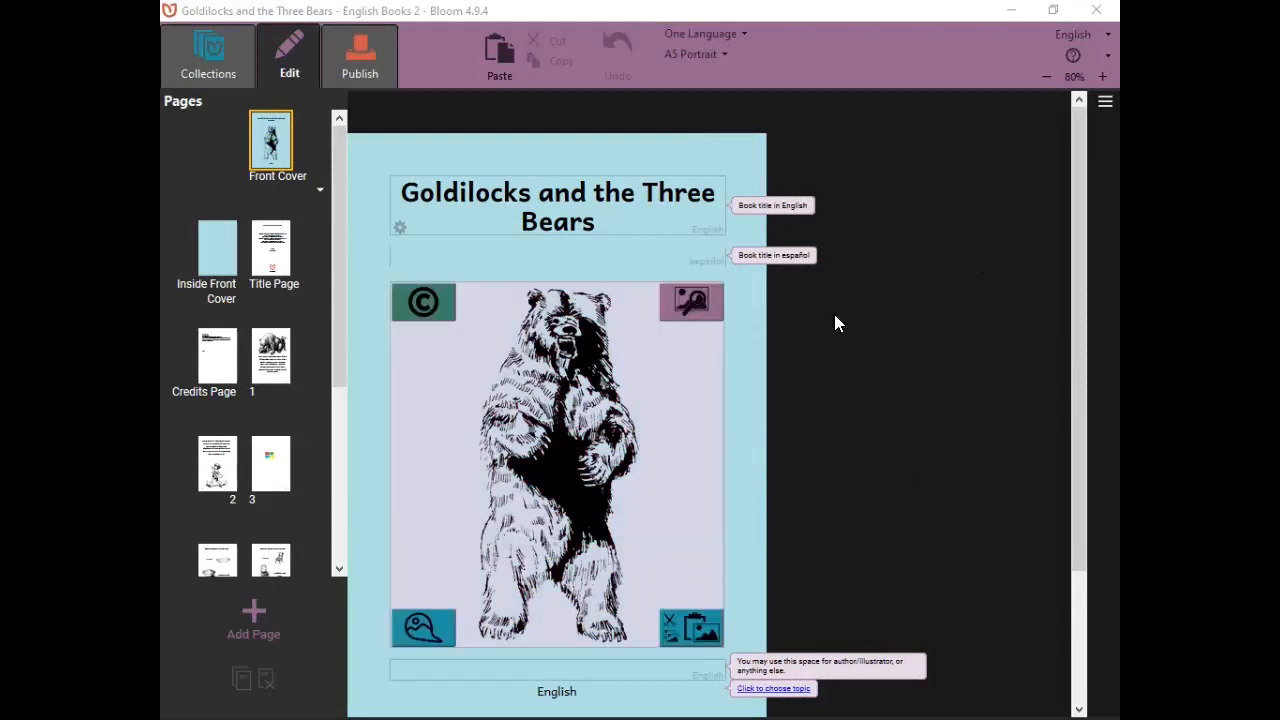
Reopen the toolbox, go to page 3 with the coloured rectangles, and open the Impairment Visualizer.
{"action": "left_click", "coordinate": [1105, 103]}
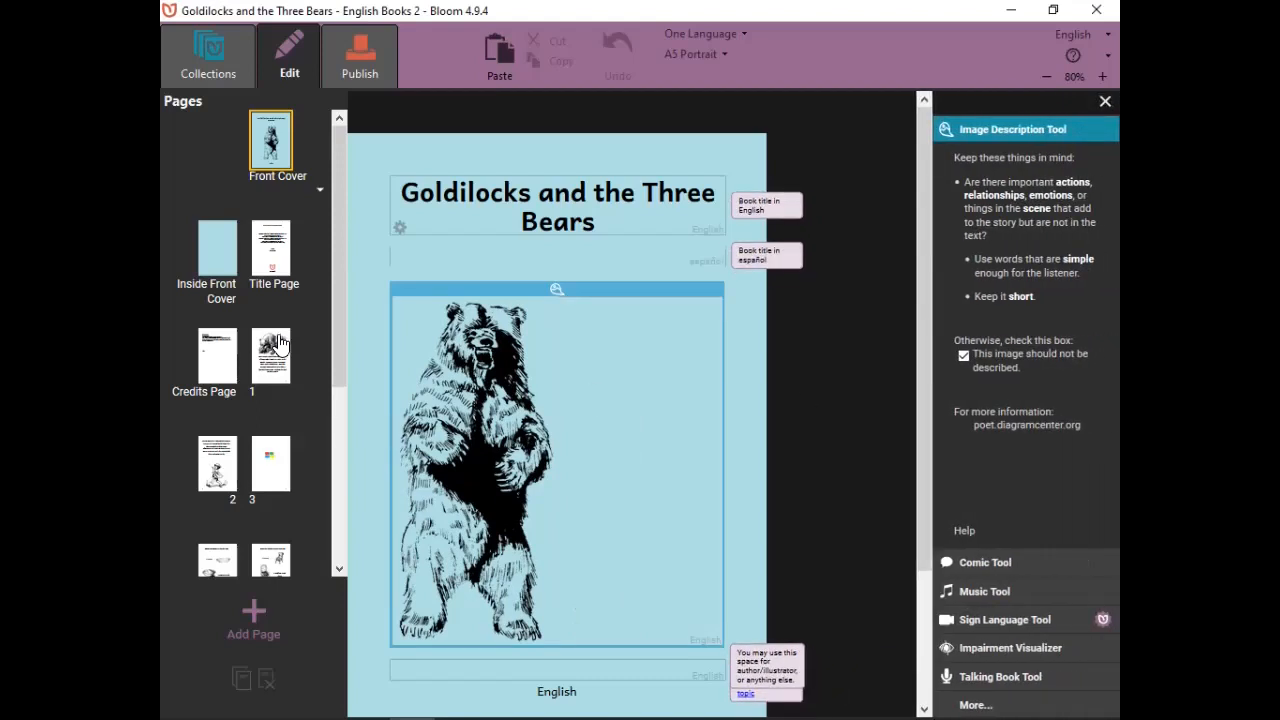
{"action": "left_click", "coordinate": [272, 470]}
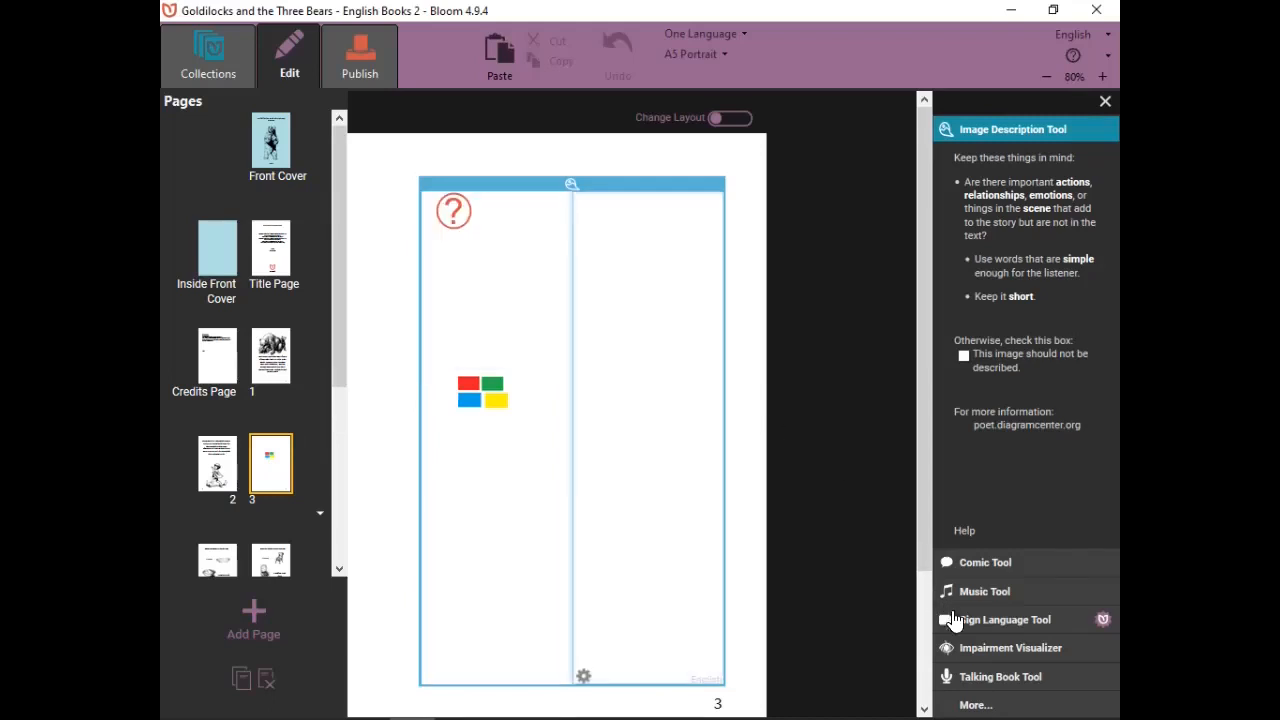
{"action": "left_click", "coordinate": [1018, 650]}
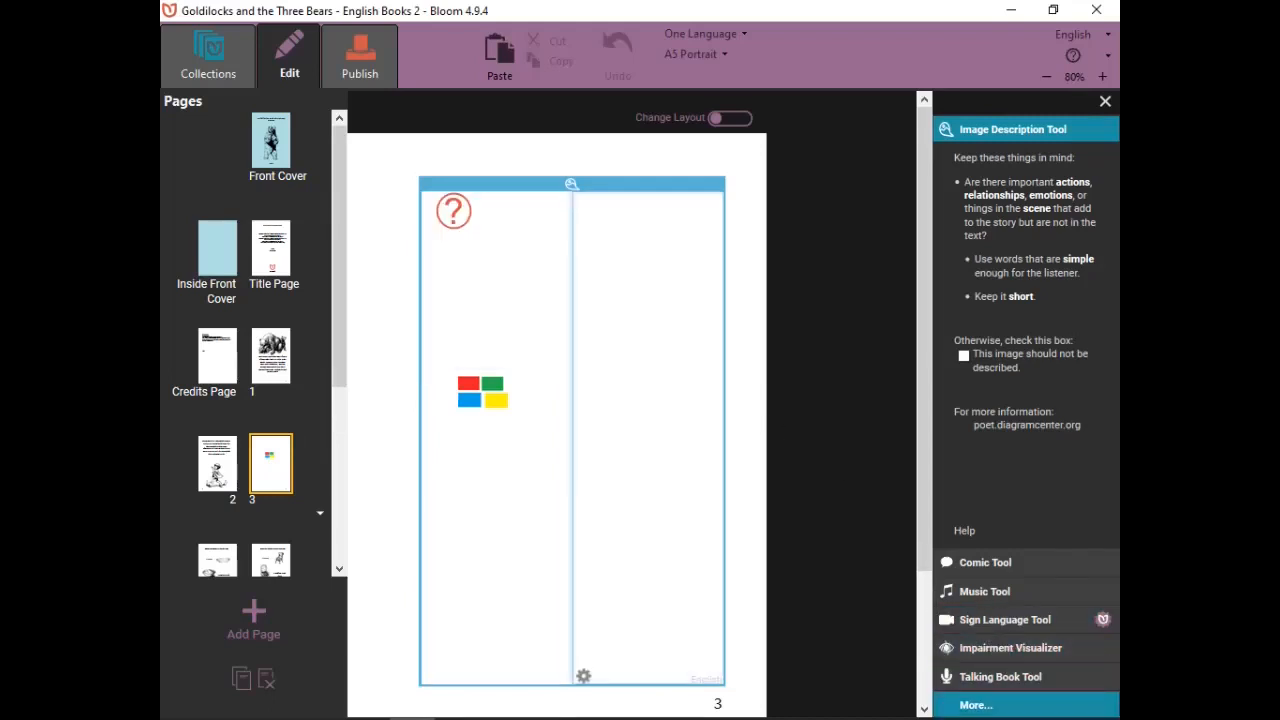
{"action": "left_click", "coordinate": [975, 705]}
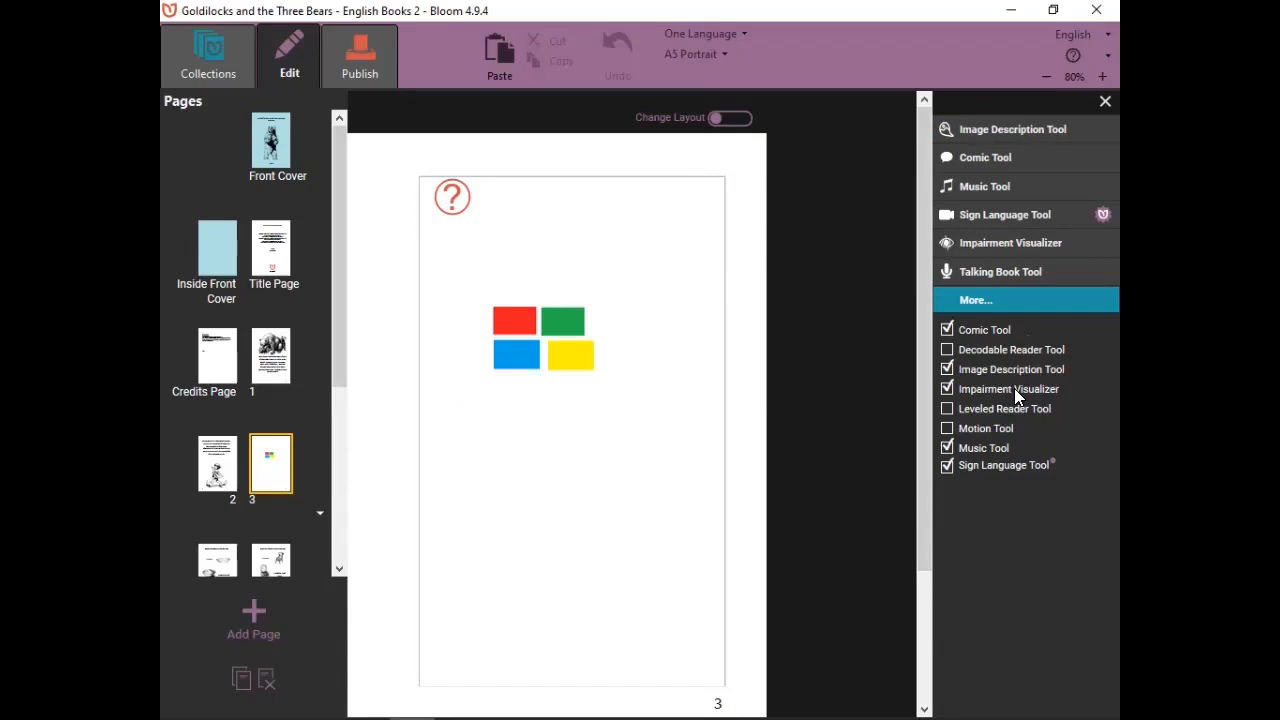
{"action": "left_click", "coordinate": [990, 245]}
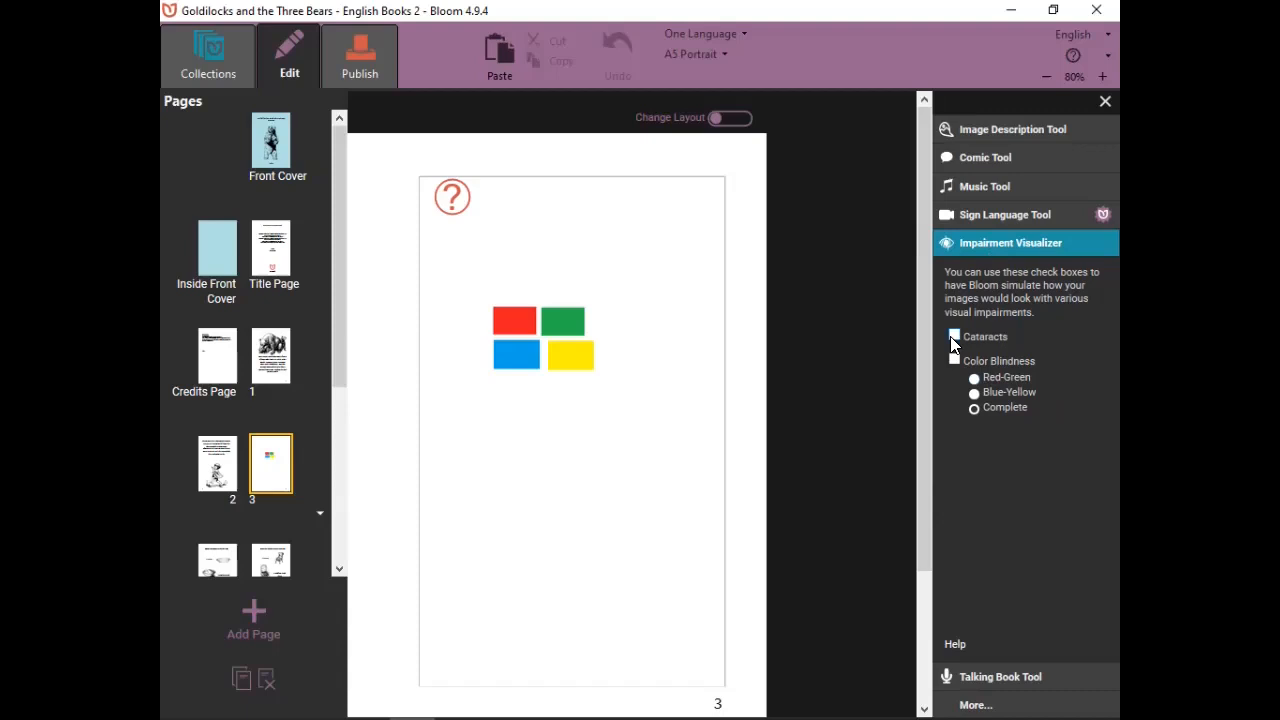
Preview page 3's picture with cataracts, then with complete and red-green color blindness, and turn the simulation off.
{"action": "left_click", "coordinate": [953, 338]}
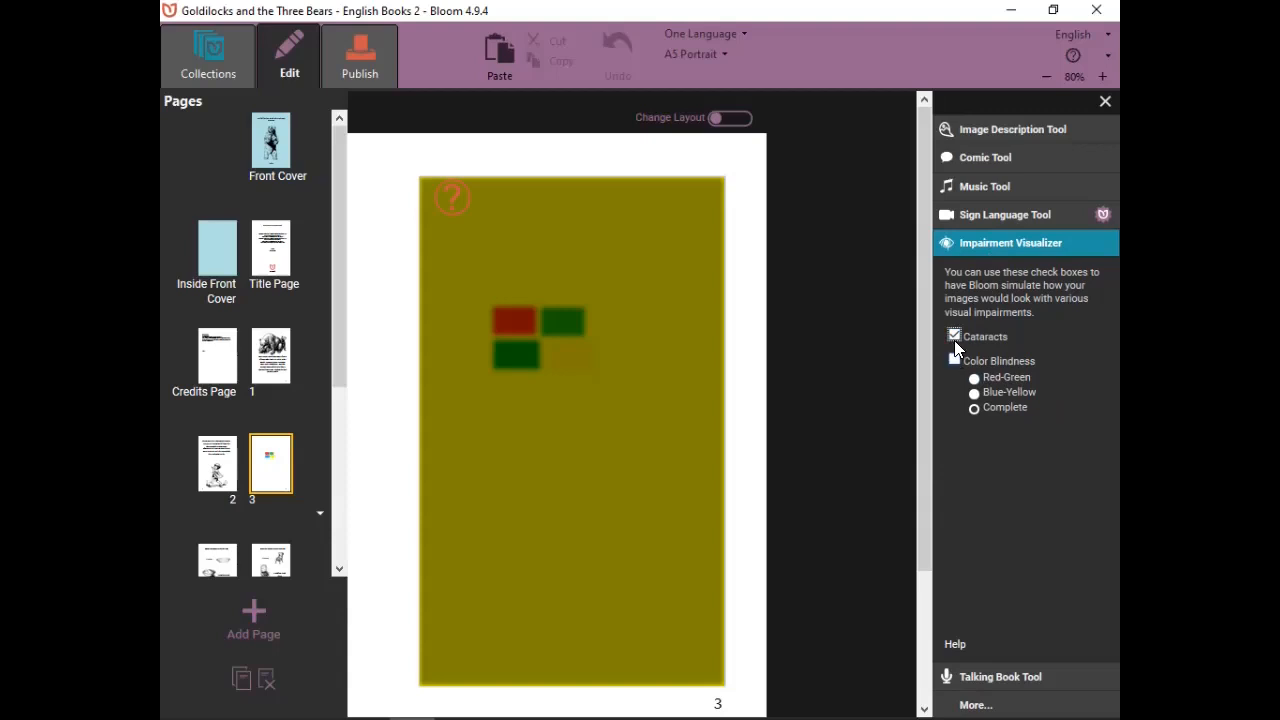
{"action": "left_click", "coordinate": [954, 338]}
{"action": "left_click", "coordinate": [954, 360]}
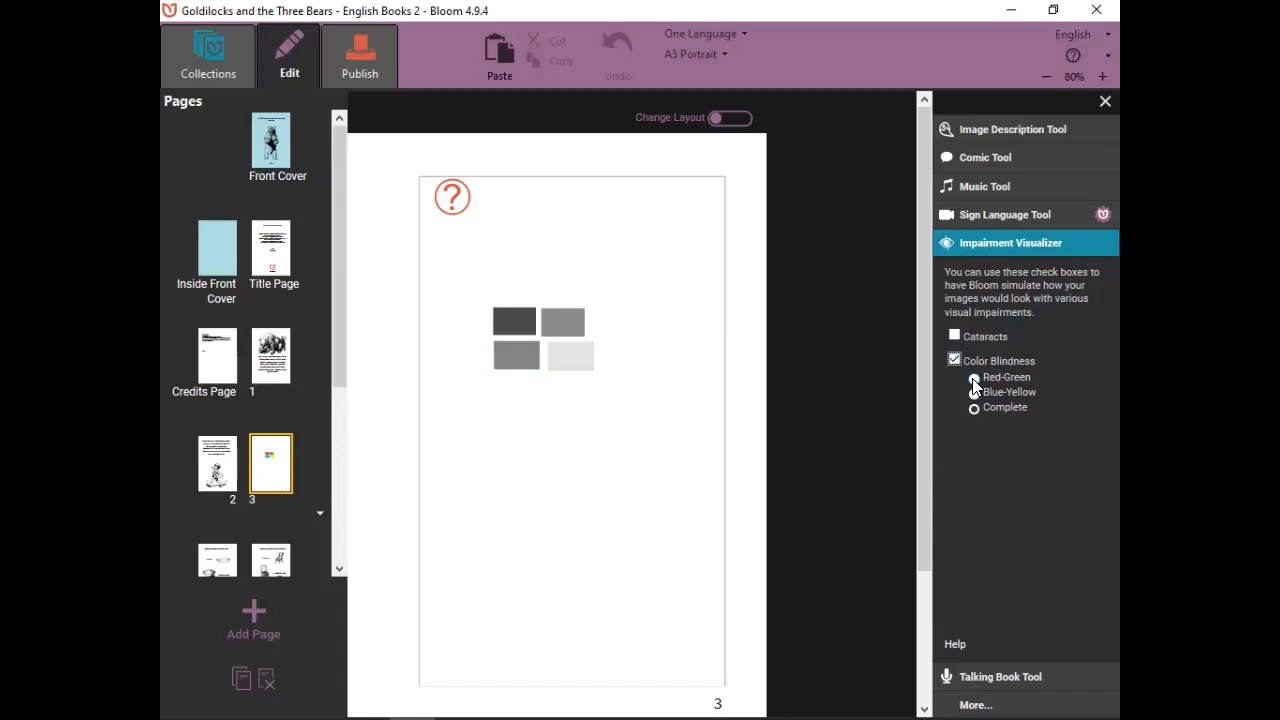
{"action": "left_click", "coordinate": [973, 381]}
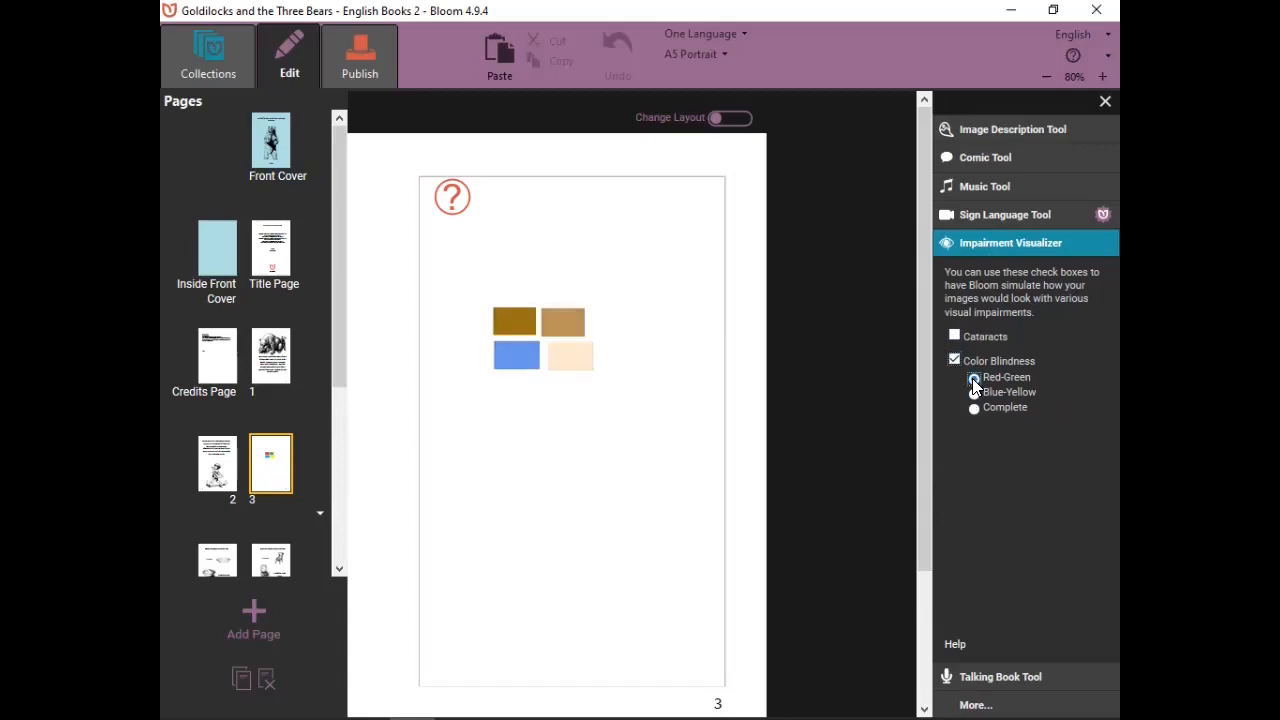
{"action": "left_click", "coordinate": [954, 361]}
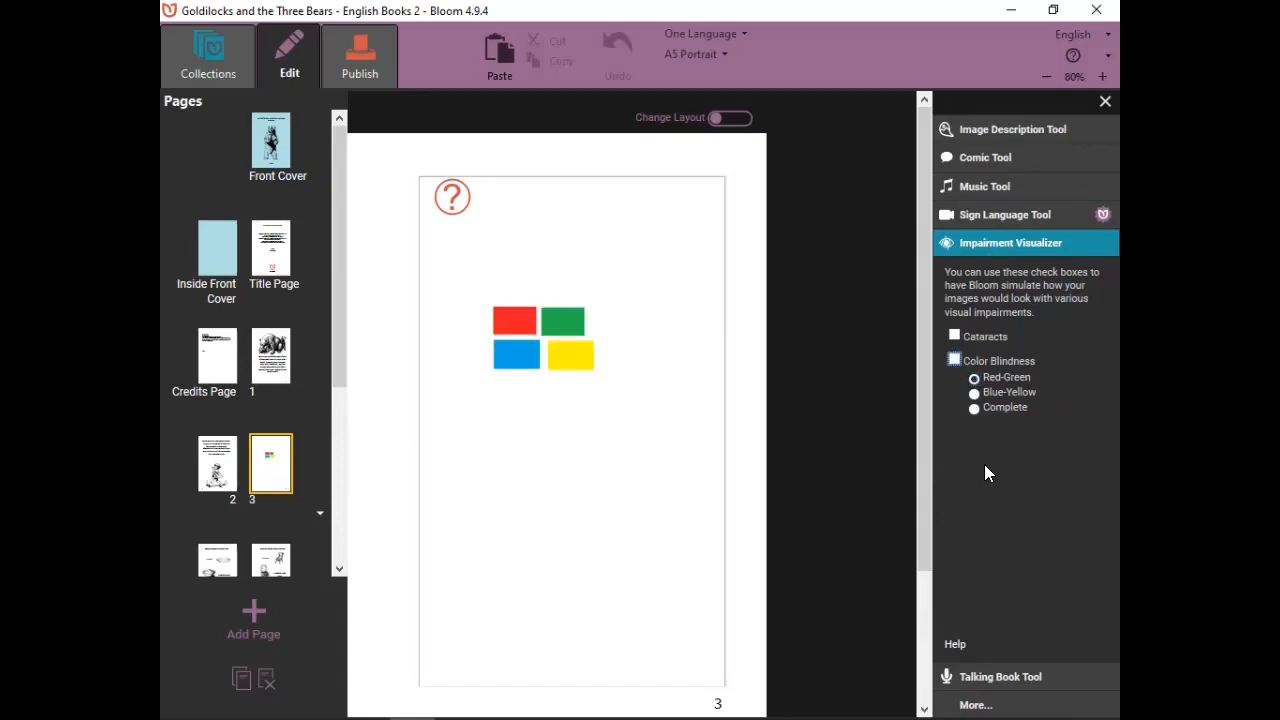
Turn color blindness simulation back on and compare page 3's rectangles in the red-green and blue-yellow modes.
{"action": "mouse_move", "coordinate": [623, 380]}
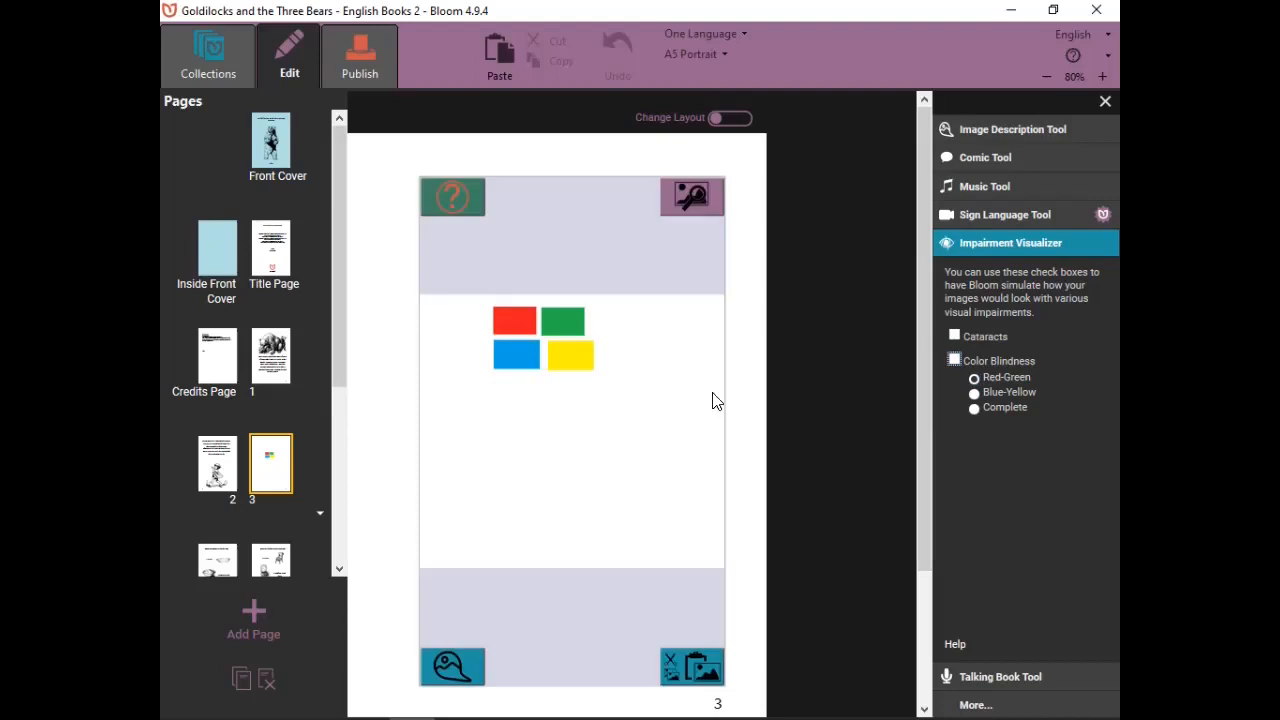
{"action": "left_click", "coordinate": [955, 361]}
{"action": "mouse_move", "coordinate": [560, 397]}
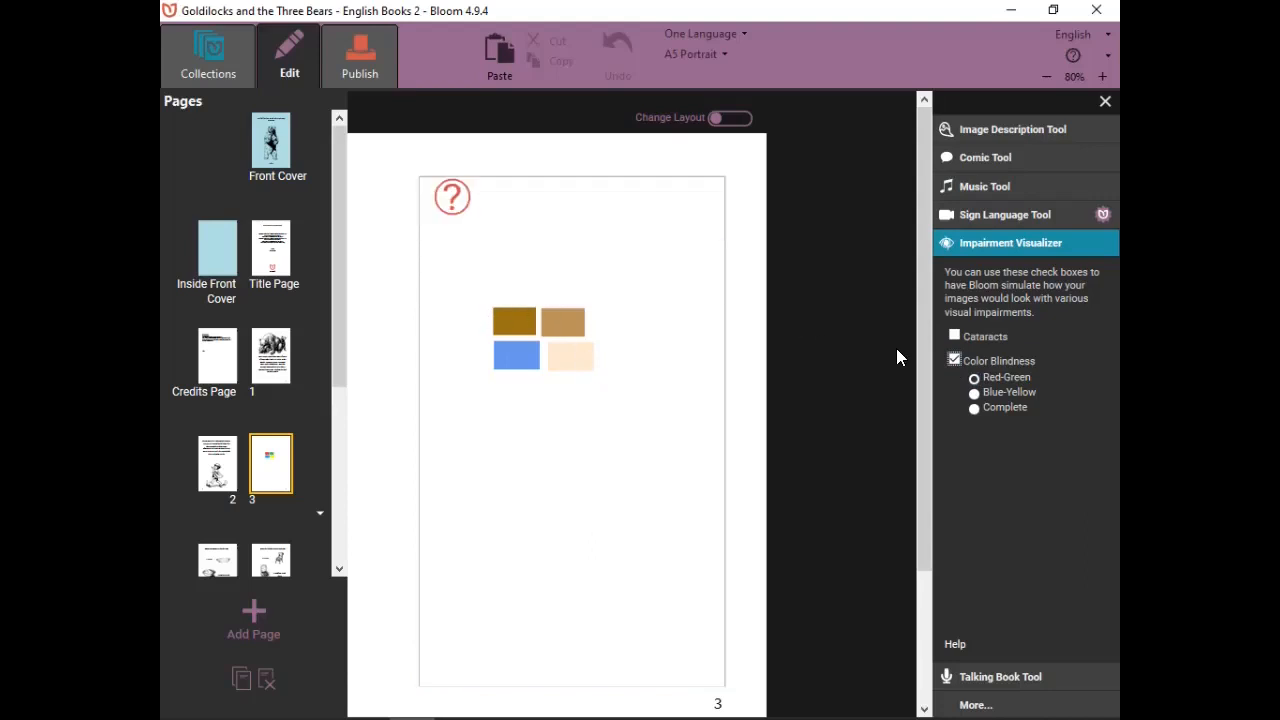
{"action": "left_click", "coordinate": [975, 394]}
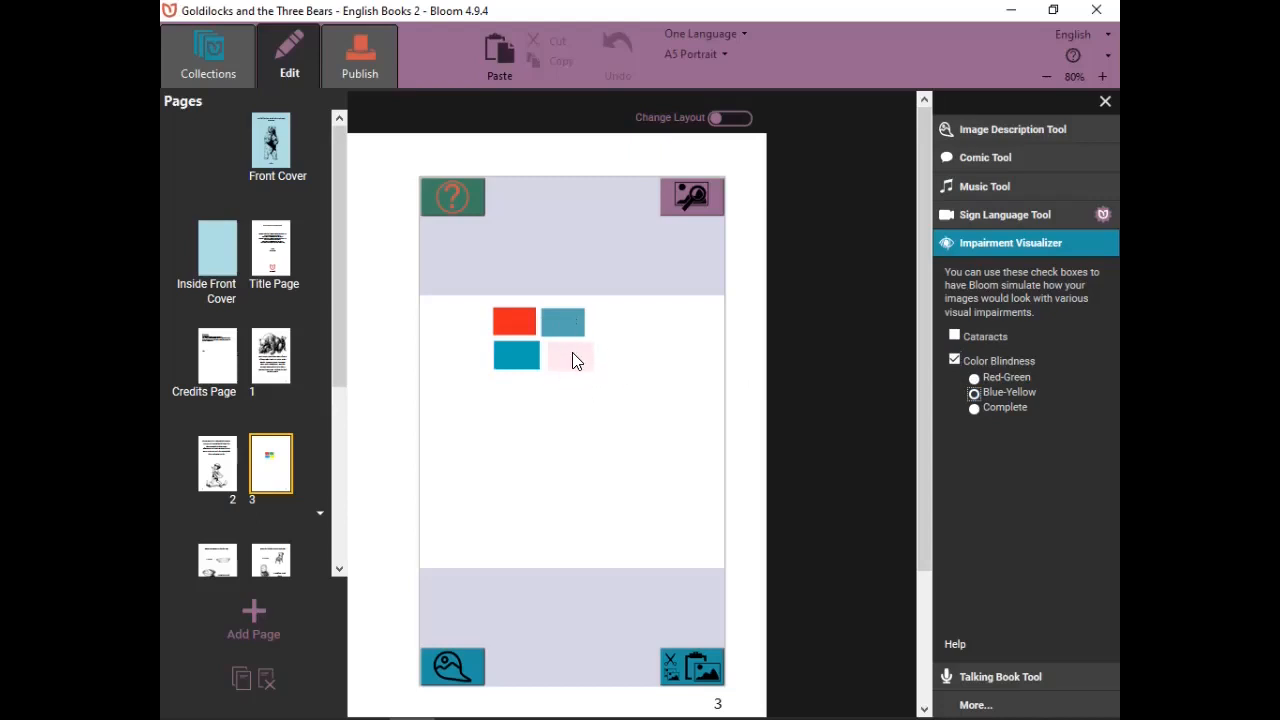
{"action": "mouse_move", "coordinate": [574, 361]}
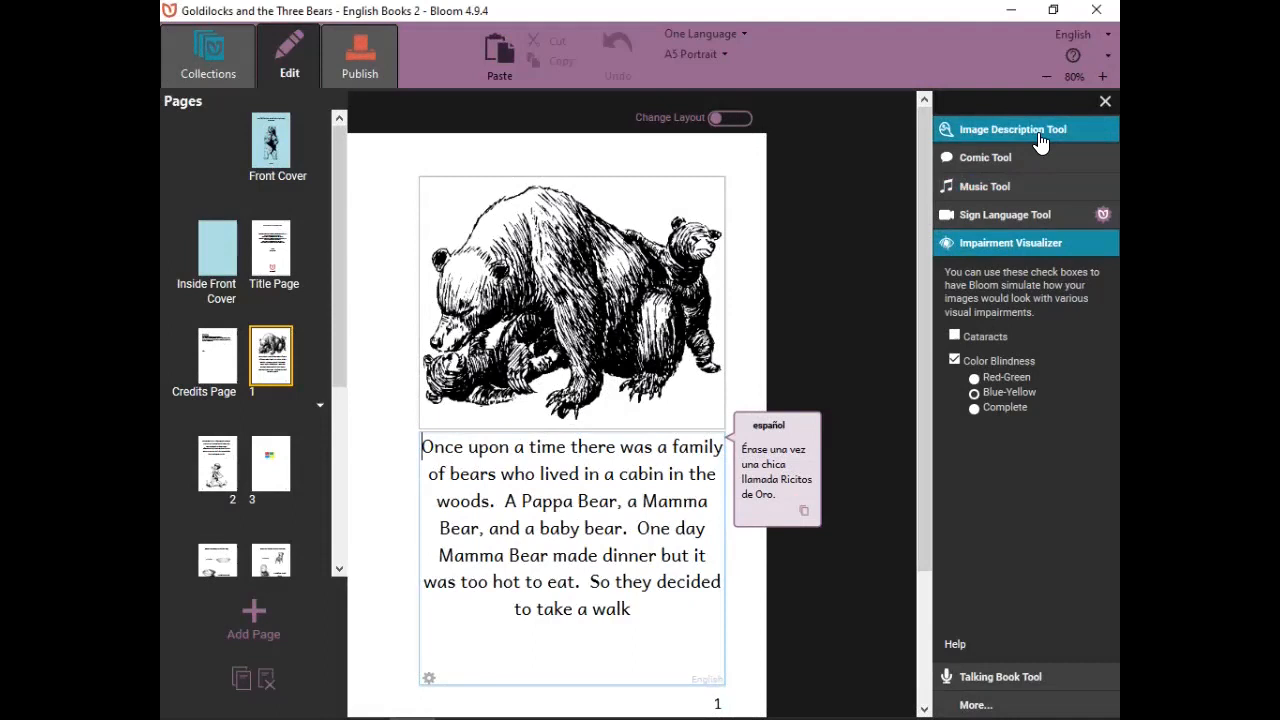
Open the Image Description Tool for page 1's bear picture and review the POET website's guidance on when to describe images.
{"action": "left_click", "coordinate": [1012, 129]}
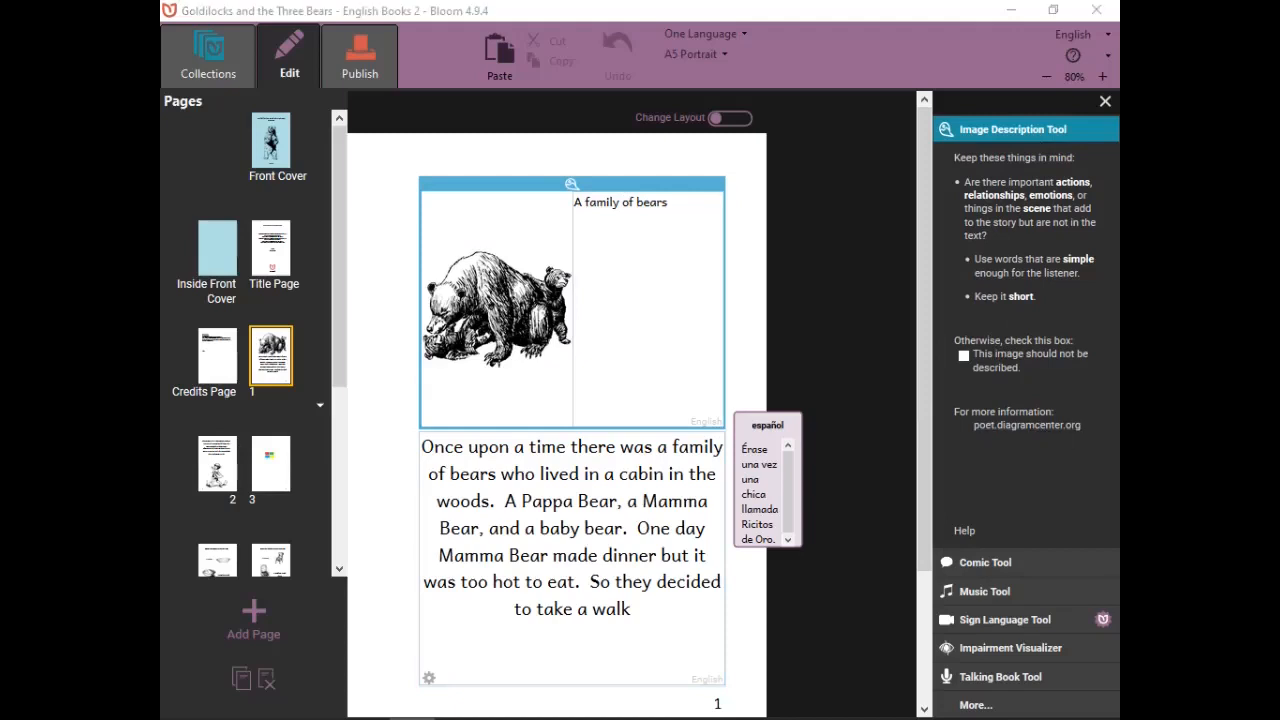
{"action": "left_click_drag", "start_coordinate": [1118, 88], "coordinate": [352, 74]}
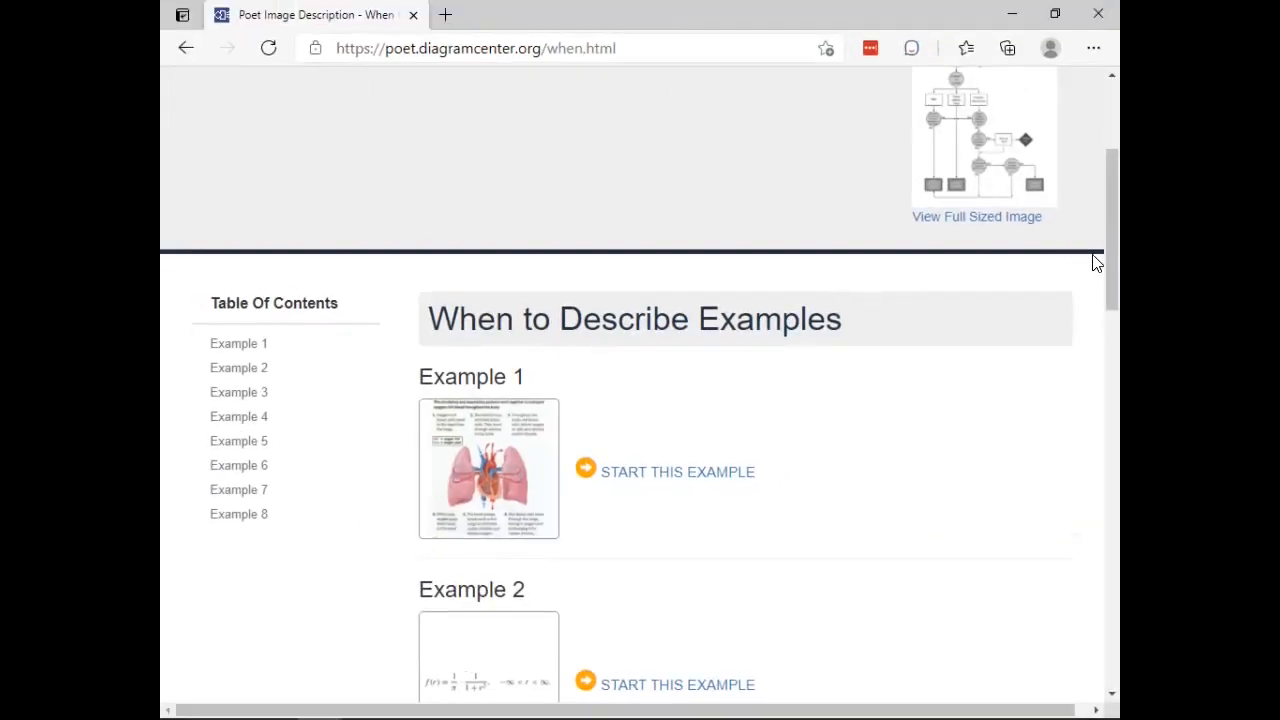
{"action": "left_click_drag", "start_coordinate": [1106, 278], "coordinate": [1100, 172]}
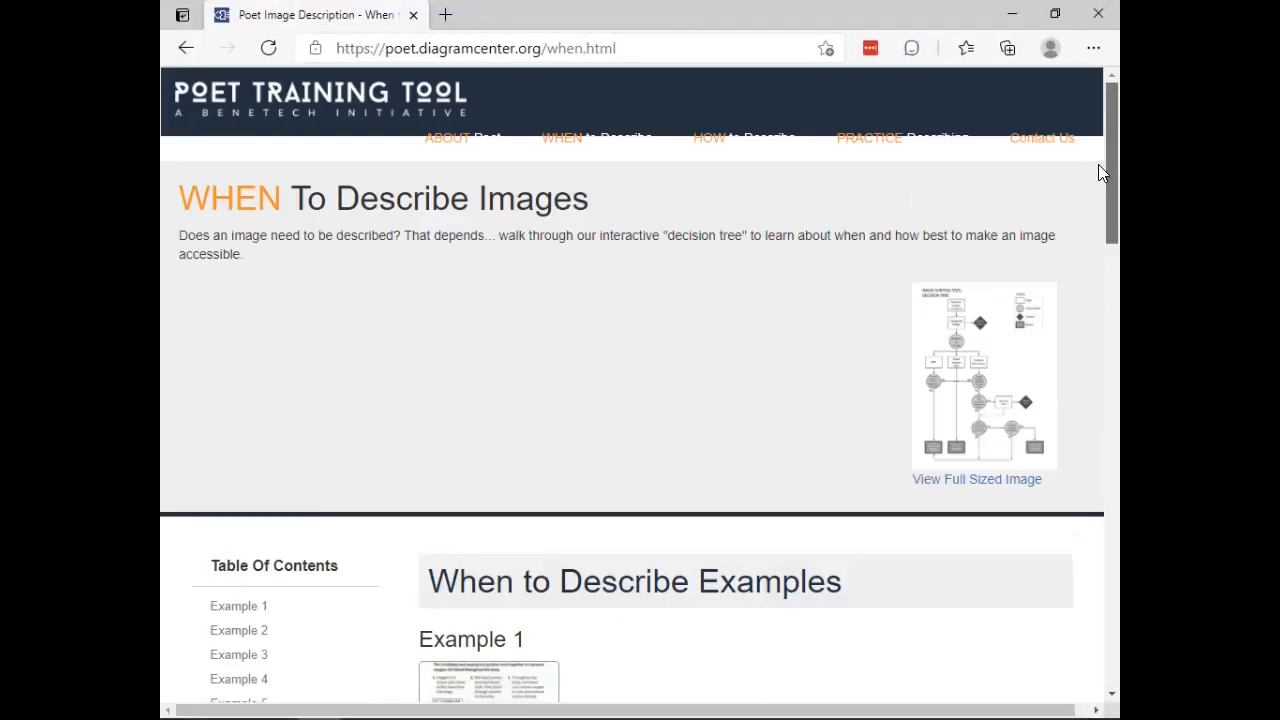
{"action": "left_click", "coordinate": [185, 48]}
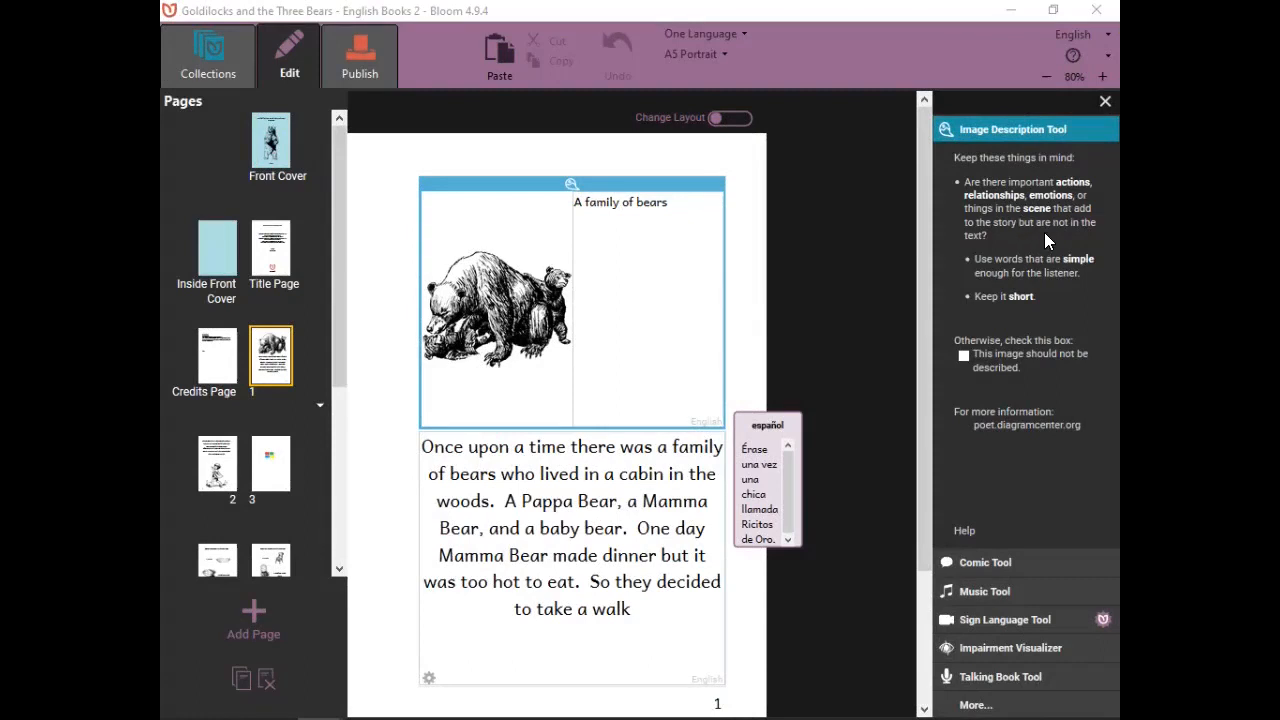
Listen to the whole of page 1, including the bear picture's description, with the Talking Book Tool.
{"action": "mouse_move", "coordinate": [606, 276]}
{"action": "mouse_move", "coordinate": [497, 310]}
{"action": "left_click", "coordinate": [1000, 677]}
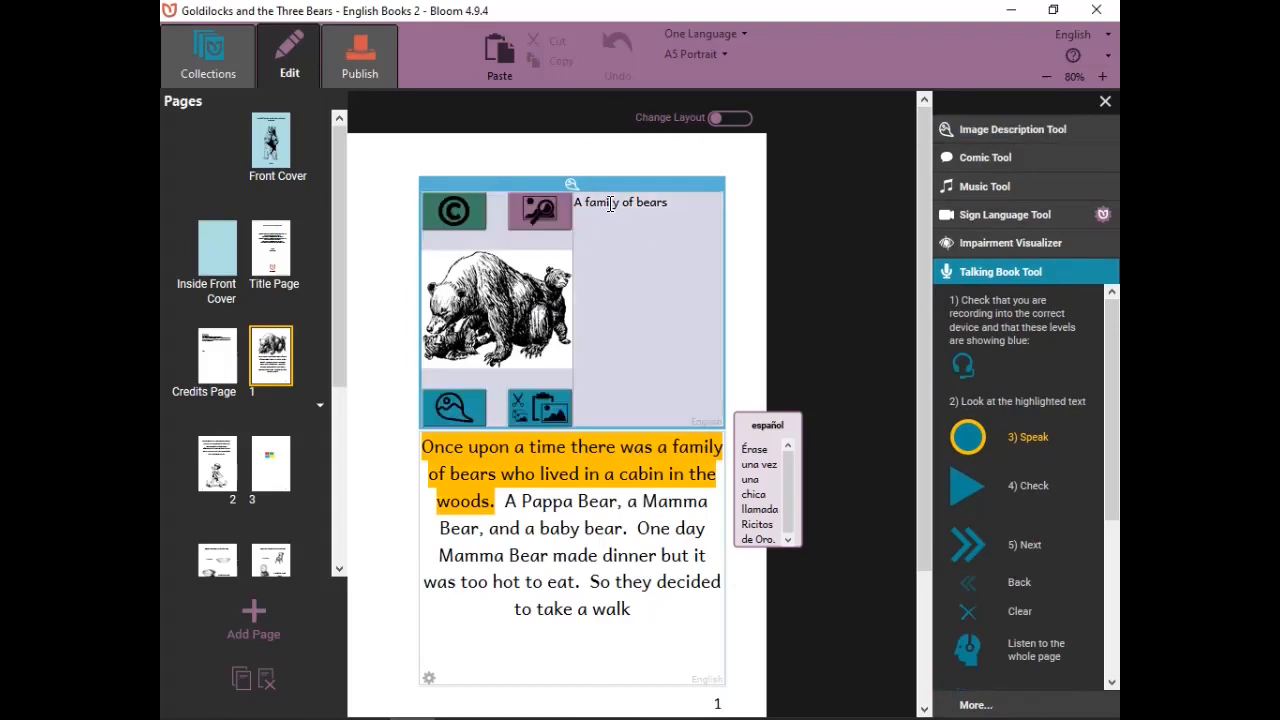
{"action": "left_click", "coordinate": [980, 650]}
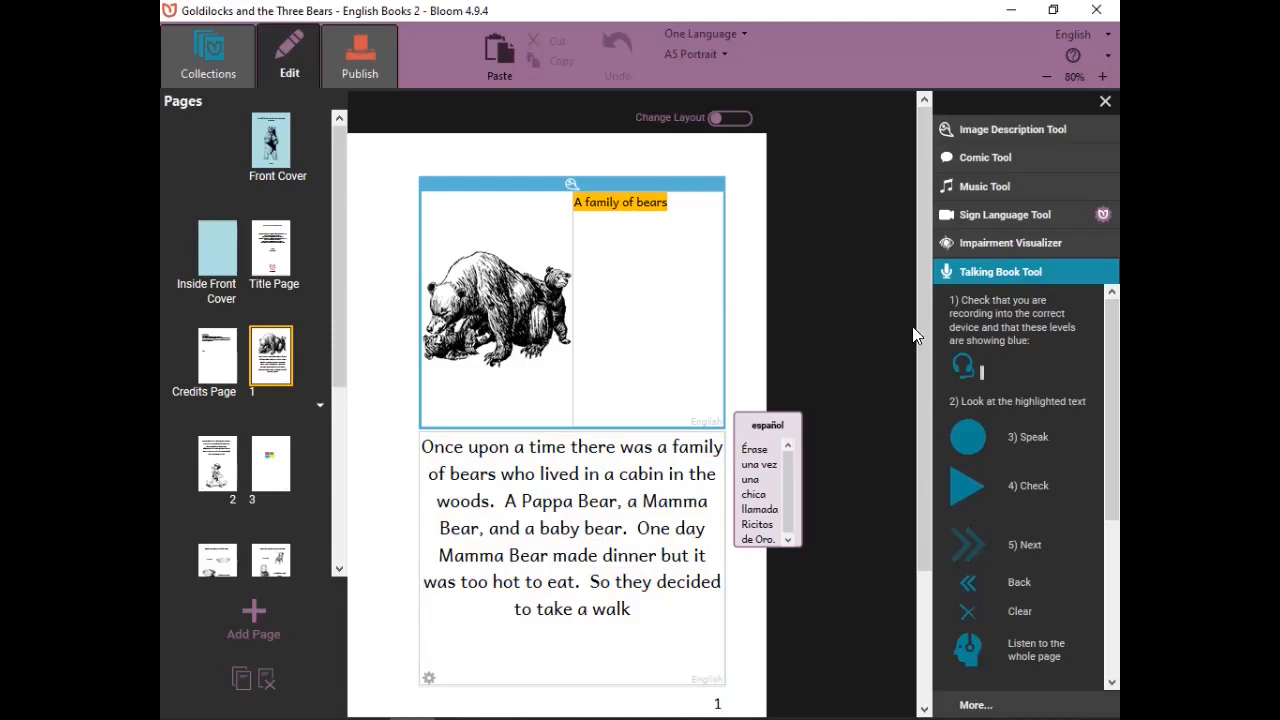
Compare how page 1's bear picture appears in the Image Description Tool and in the Comic Tool.
{"action": "left_click", "coordinate": [1015, 131]}
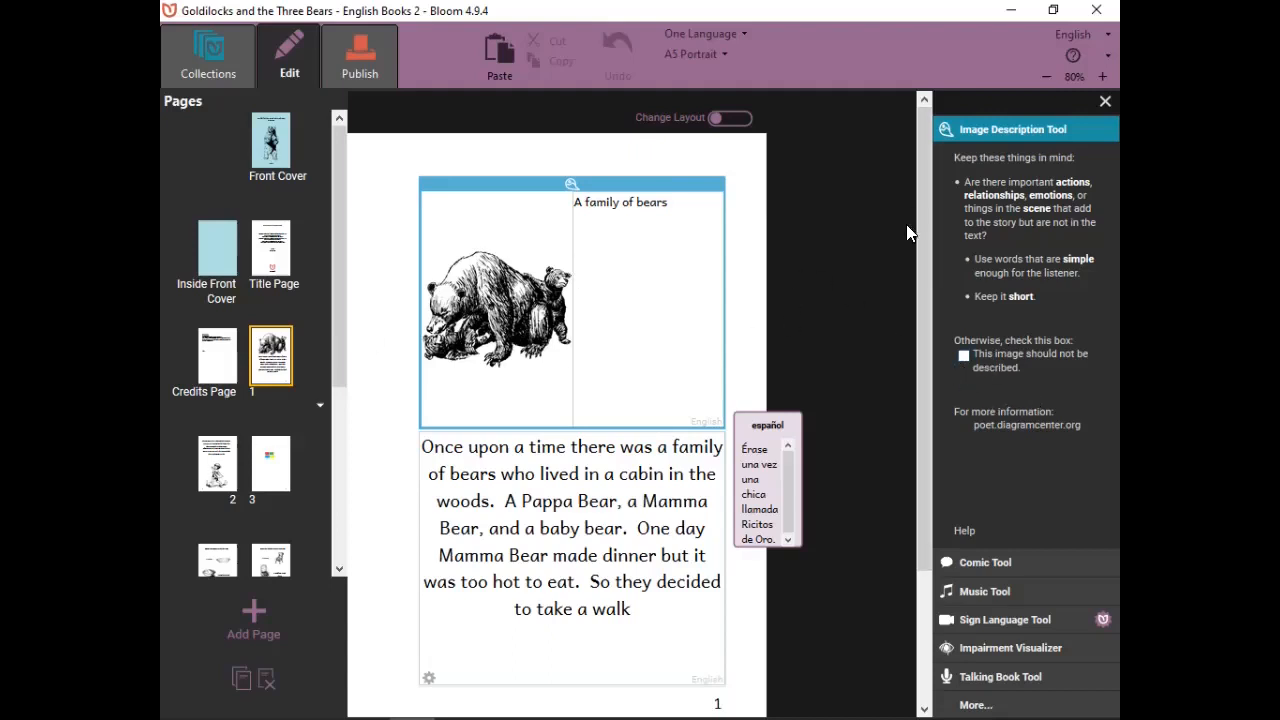
{"action": "left_click", "coordinate": [983, 566]}
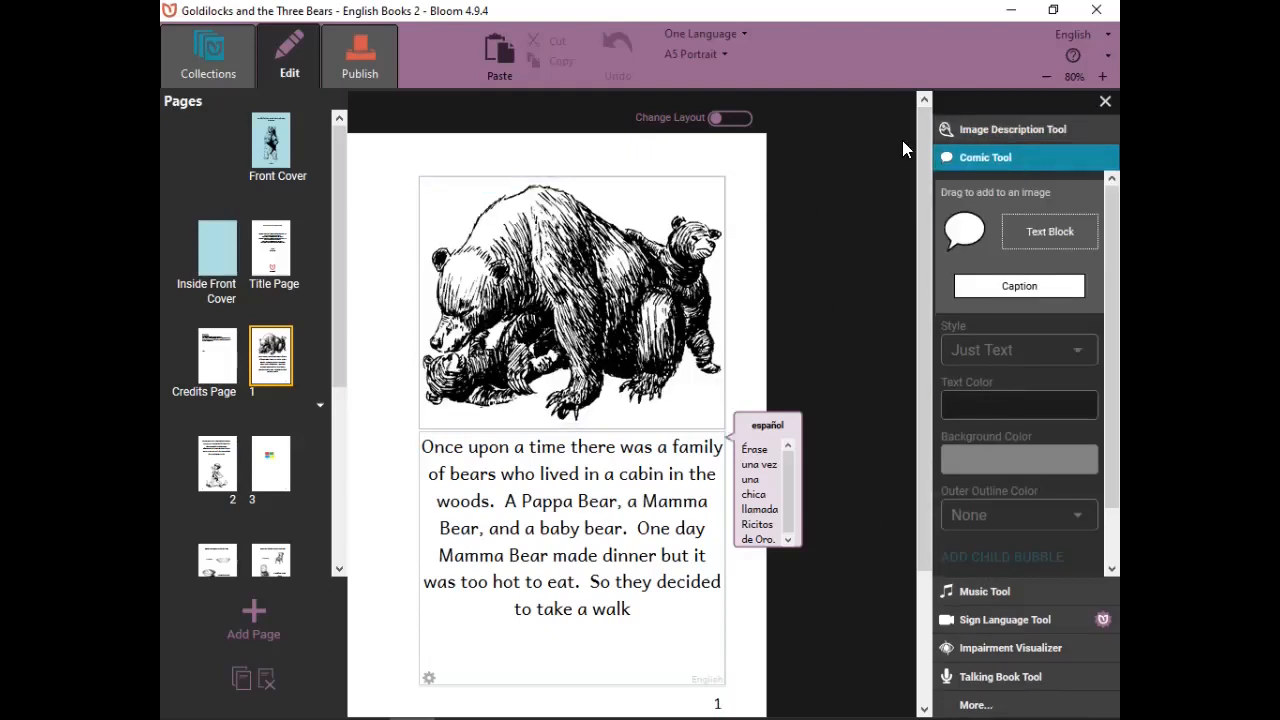
{"action": "left_click", "coordinate": [1018, 127]}
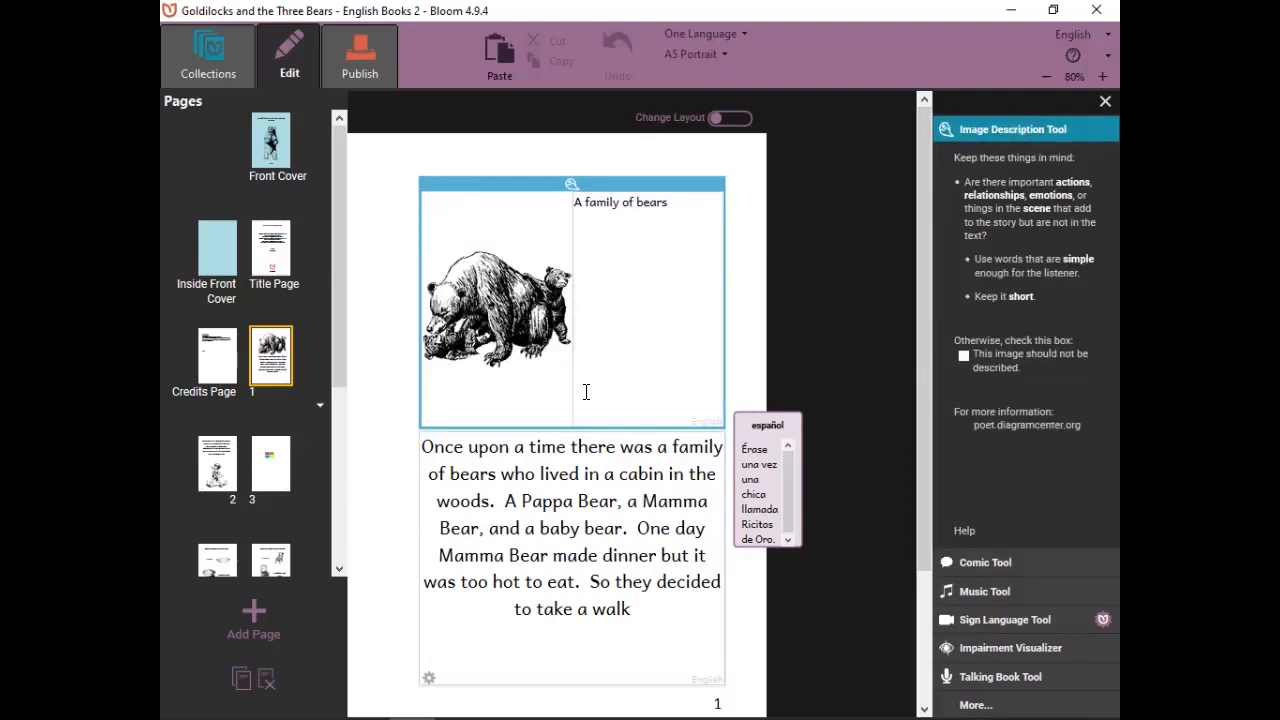
Go to page 2, close the toolbox, open the Image Description Tool from the girl's picture itself, and close the toolbox again.
{"action": "left_click", "coordinate": [220, 472]}
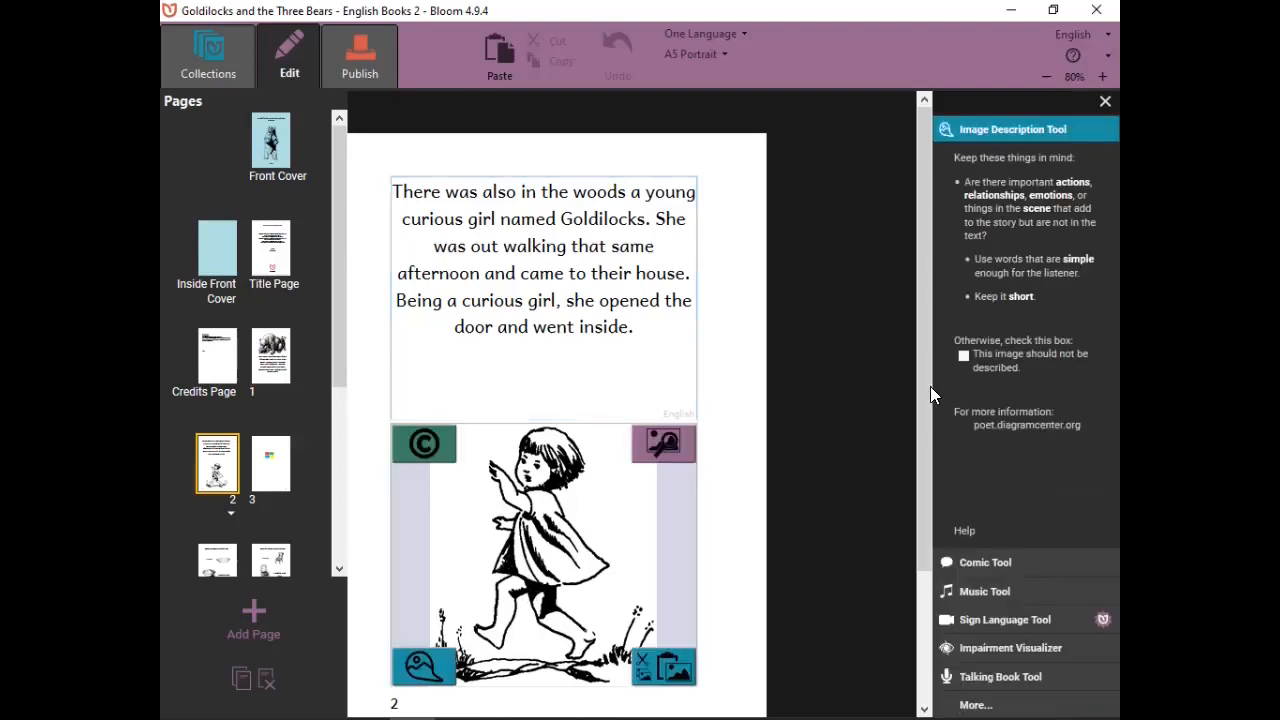
{"action": "left_click", "coordinate": [985, 565]}
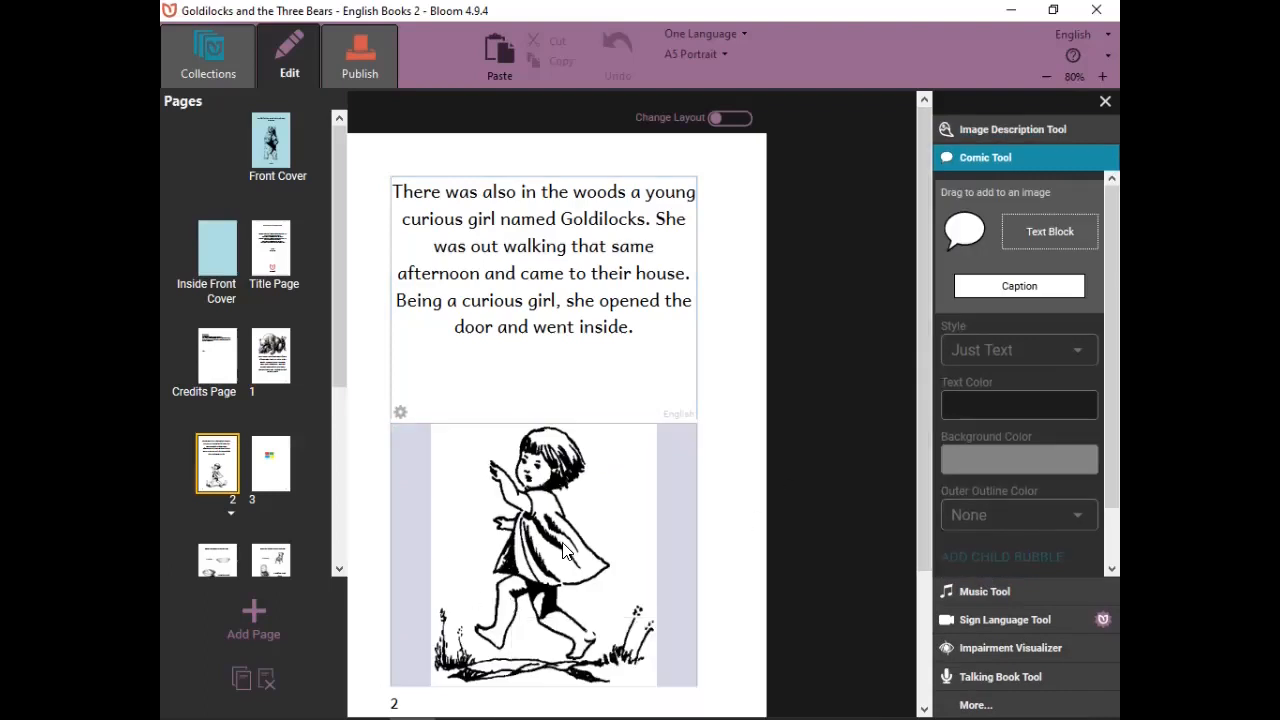
{"action": "left_click", "coordinate": [1105, 103]}
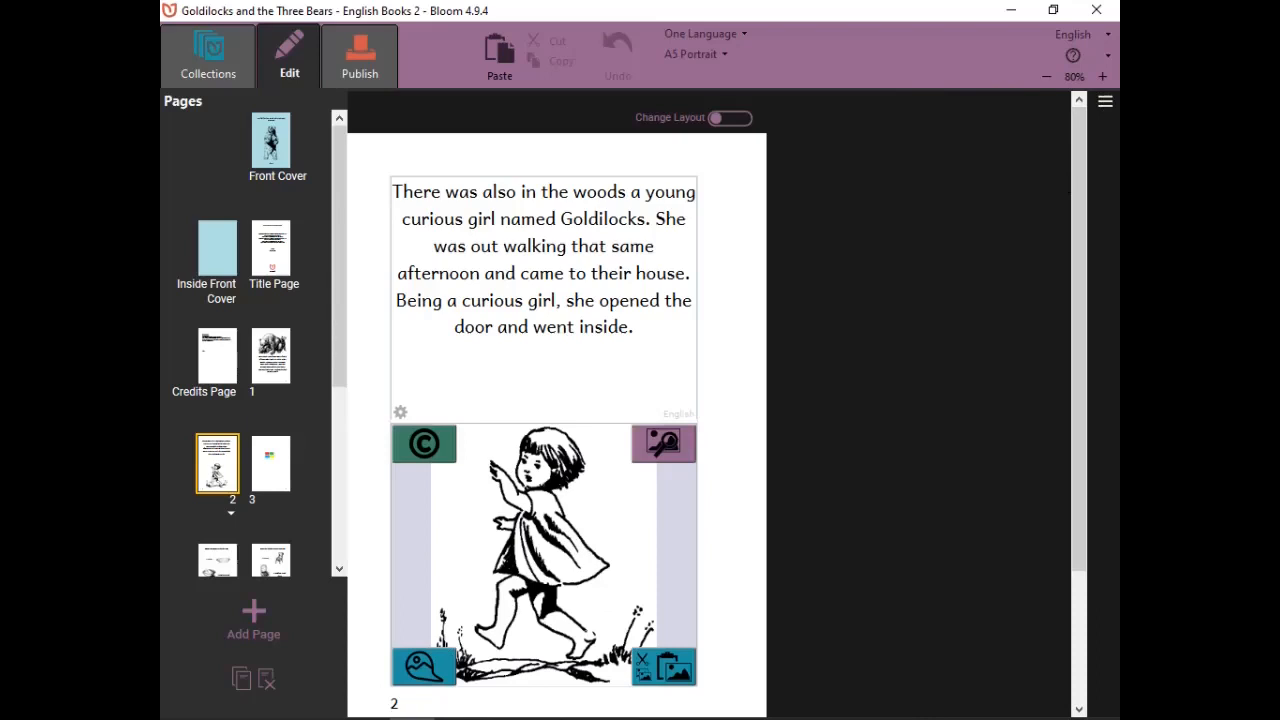
{"action": "left_click", "coordinate": [420, 645]}
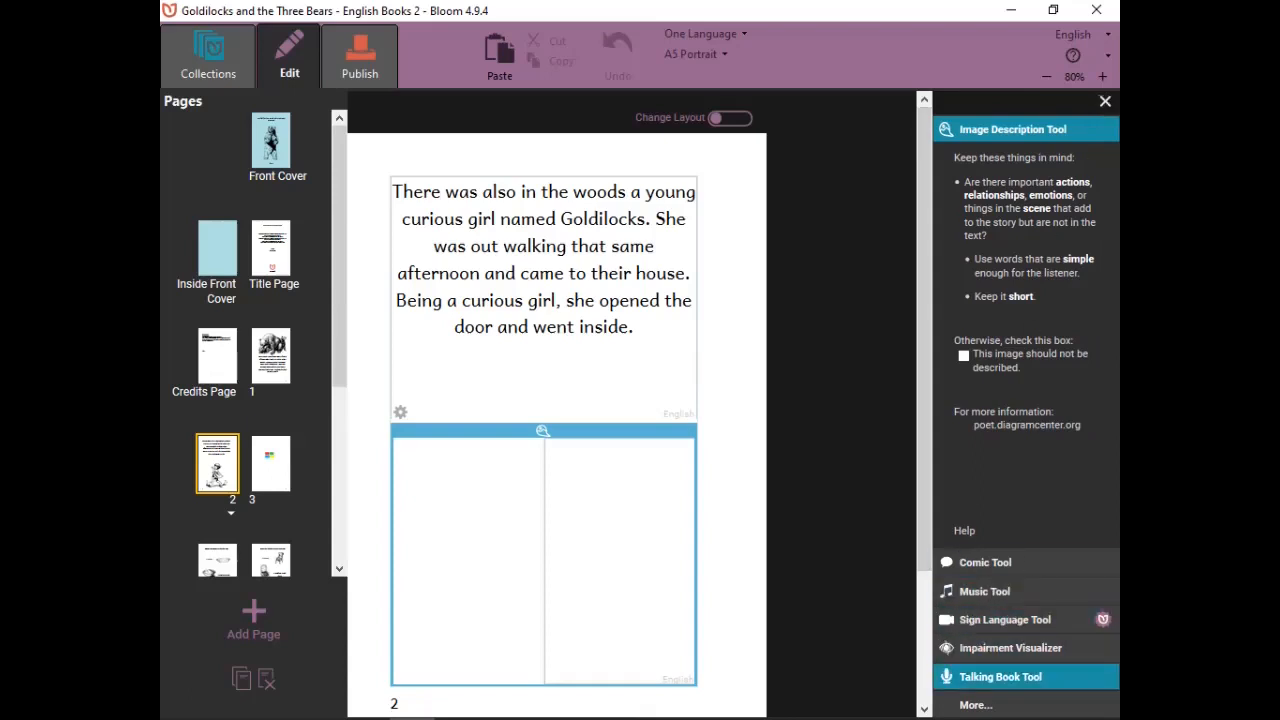
{"action": "left_click", "coordinate": [1105, 102]}
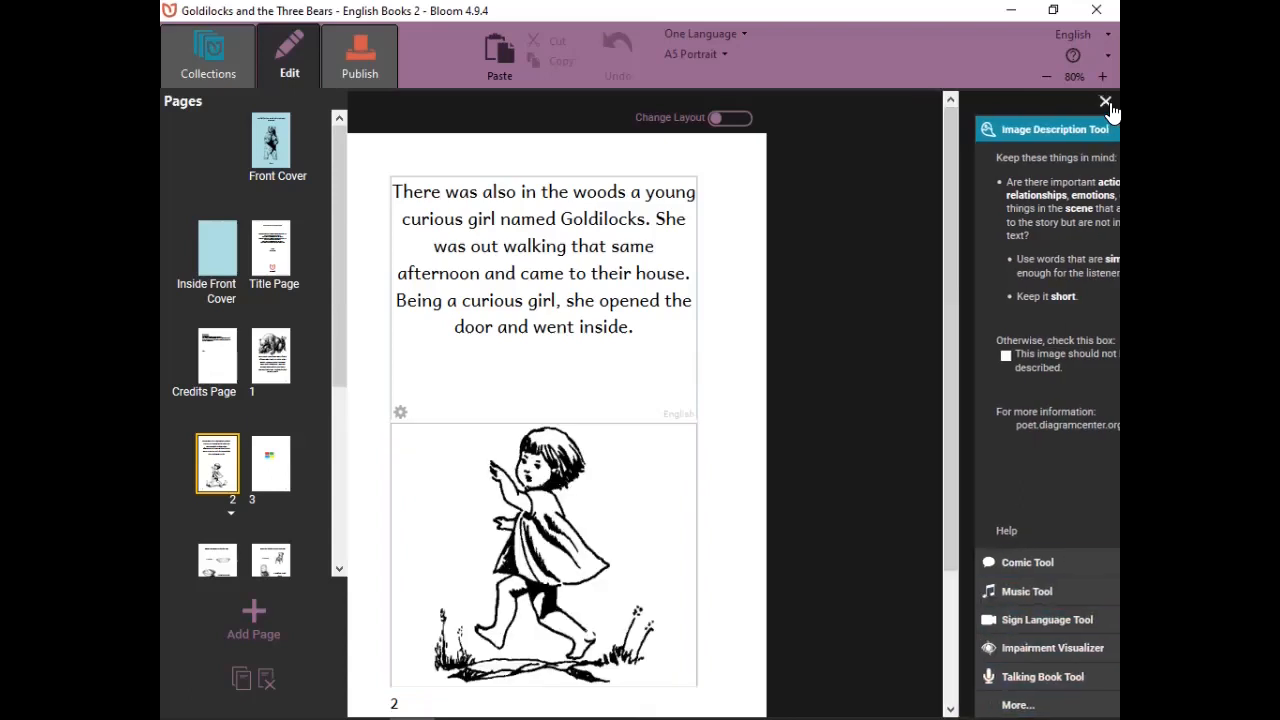